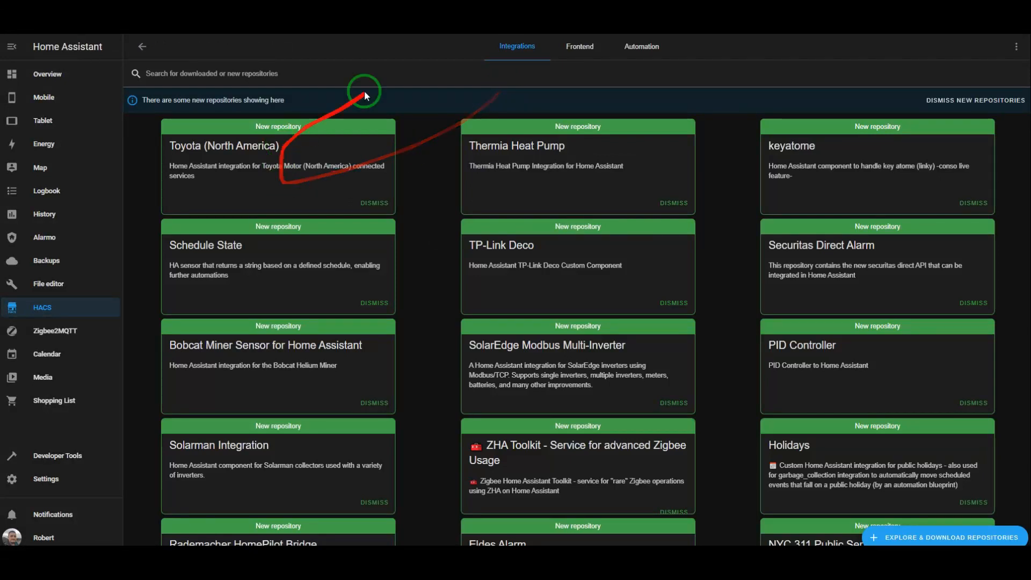
Step: Search the HACS integrations for "alarmo", try to remove Alarmo, and continue to the configured integrations
left_click(251, 75)
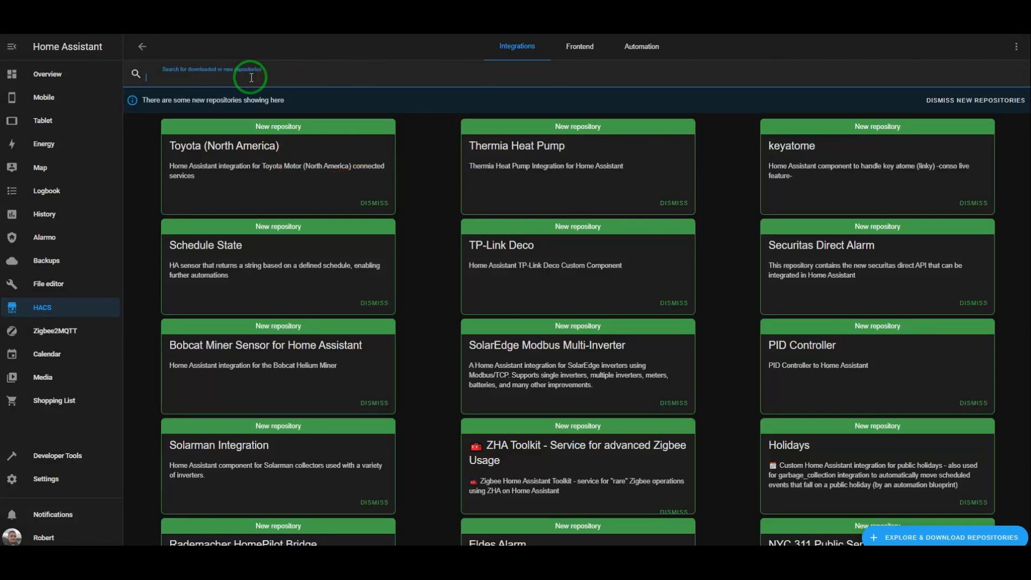
type("alarmo")
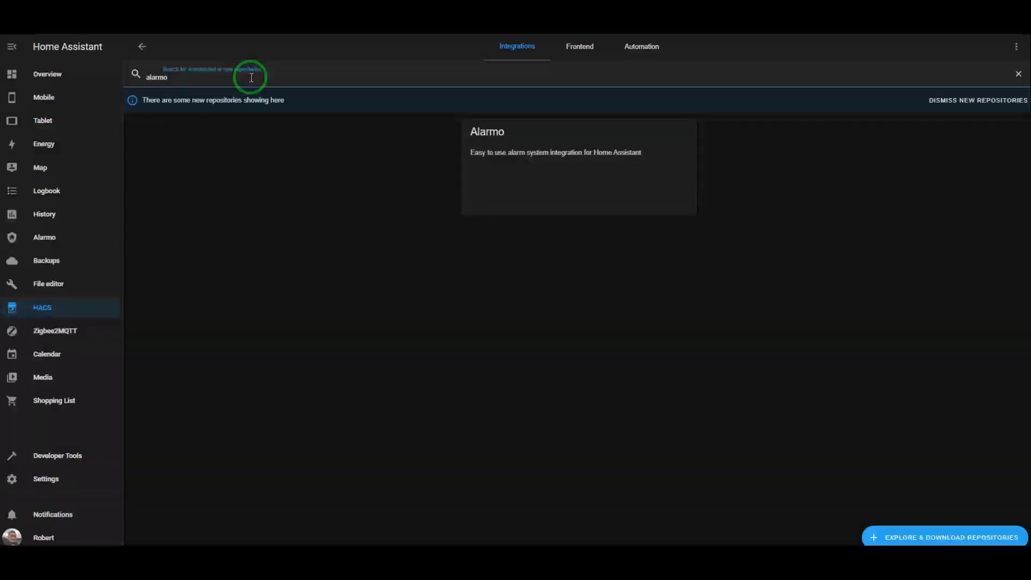
left_click(568, 187)
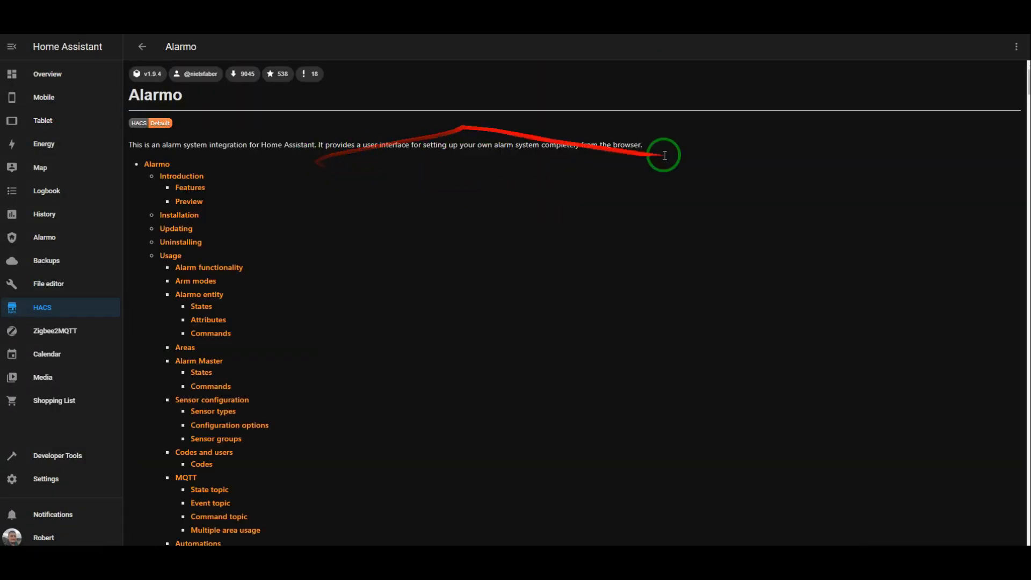
left_click(1016, 47)
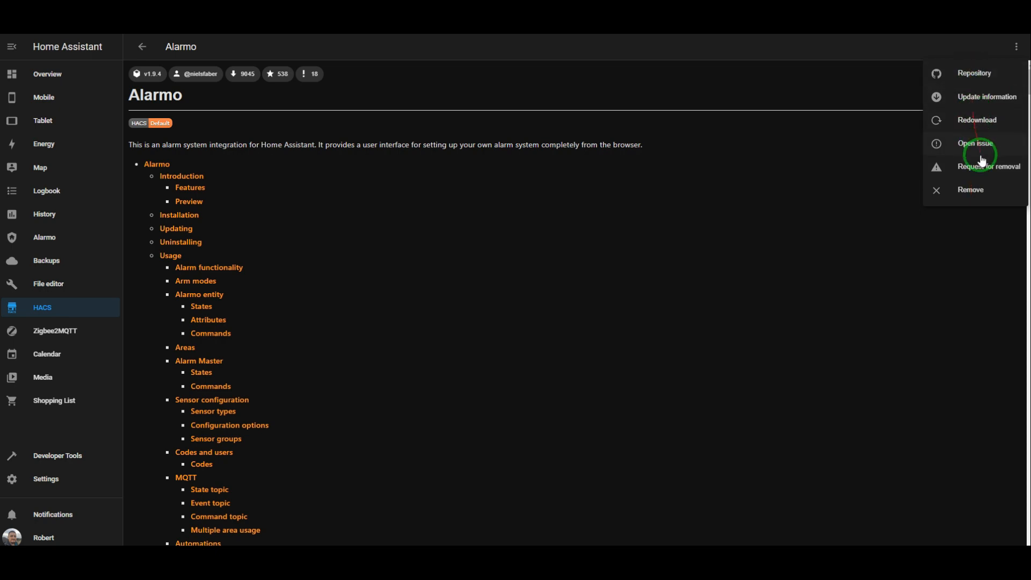
left_click(982, 190)
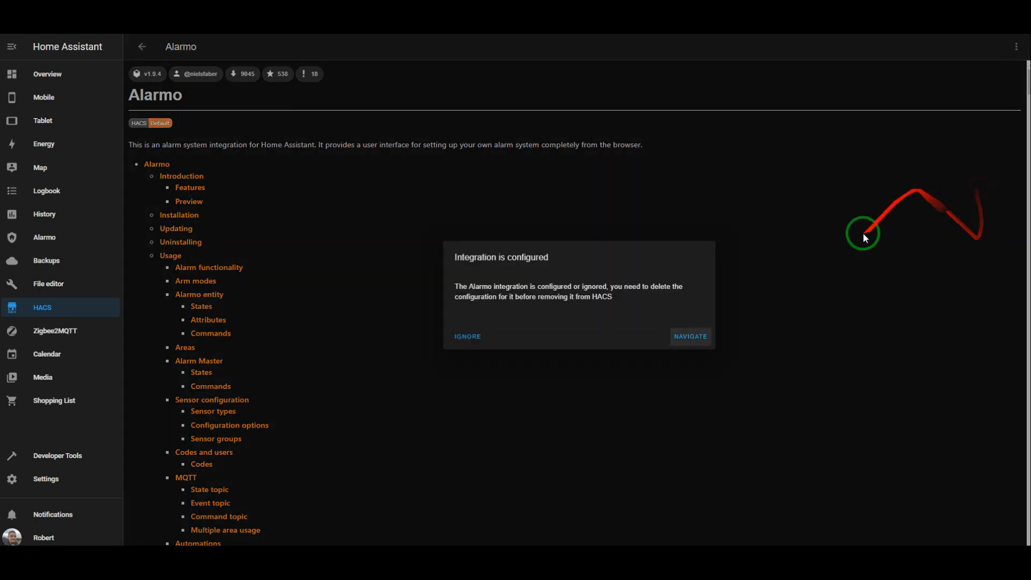
left_click(693, 337)
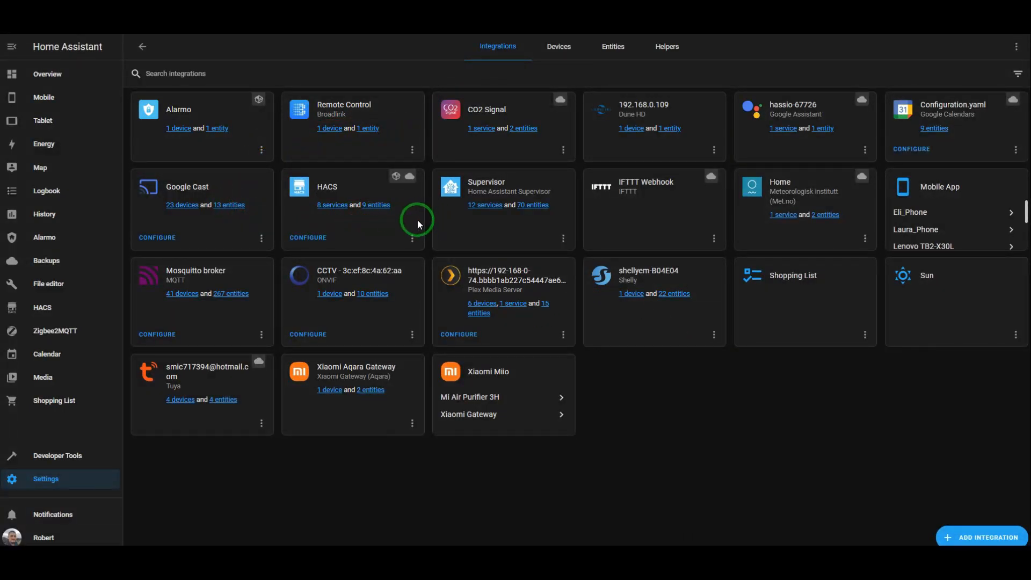
Step: Delete the Alarmo integration from the configured integrations and confirm the deletion
left_click(262, 149)
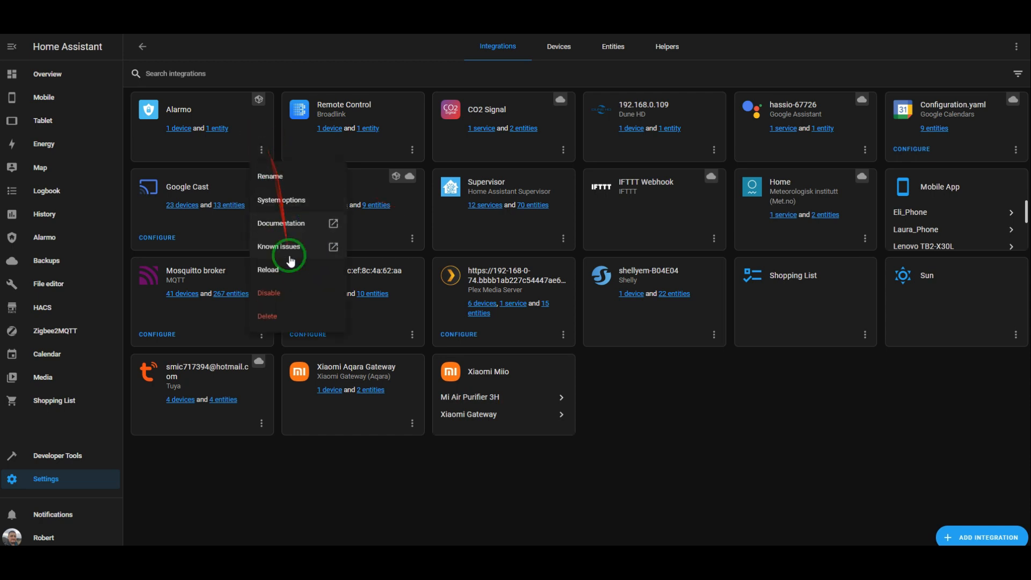
left_click(274, 321)
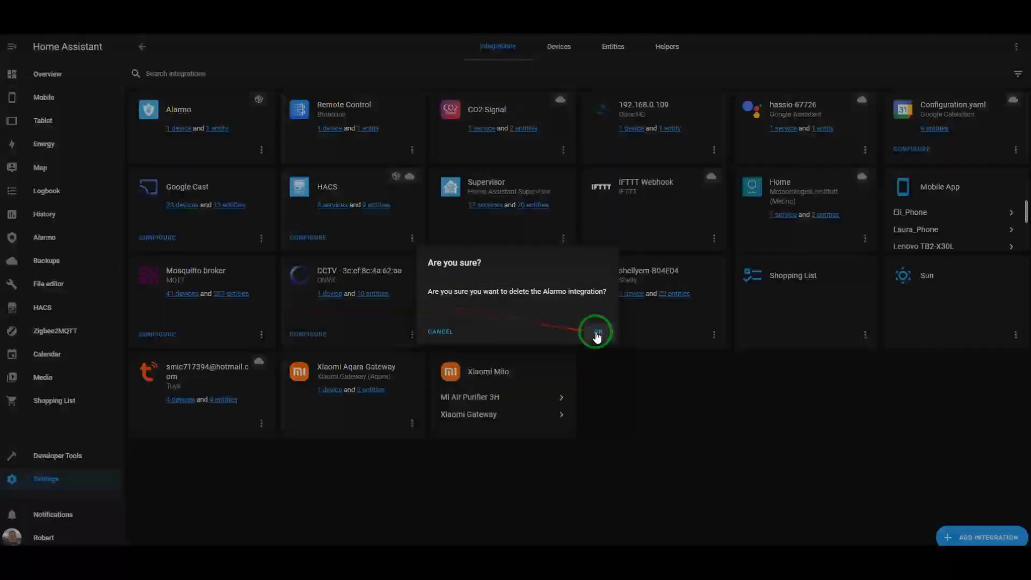
left_click(595, 333)
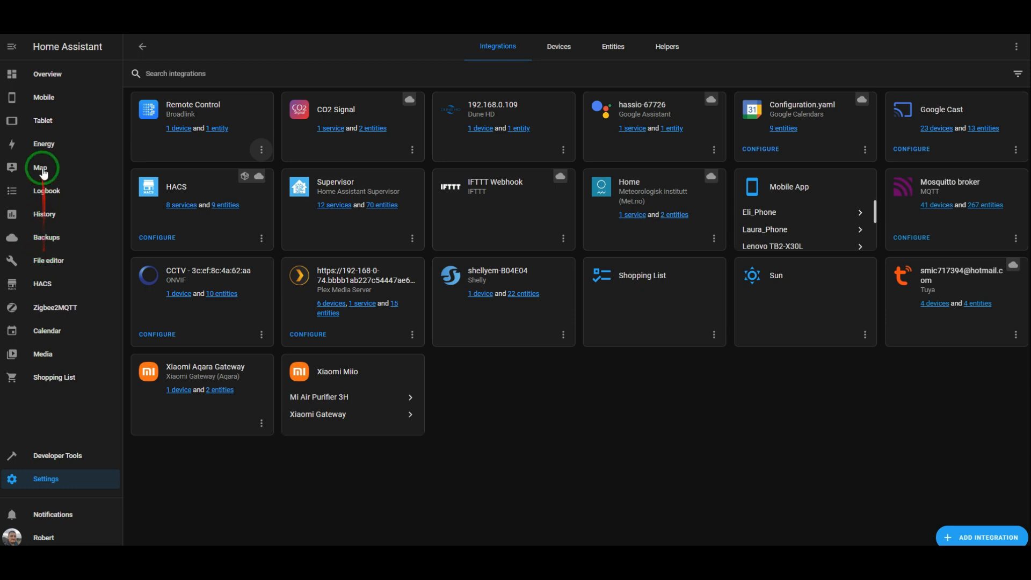
Step: Find the Alarmo Card among the HACS frontend repositories by searching for "alarmo" and remove it
left_click(46, 287)
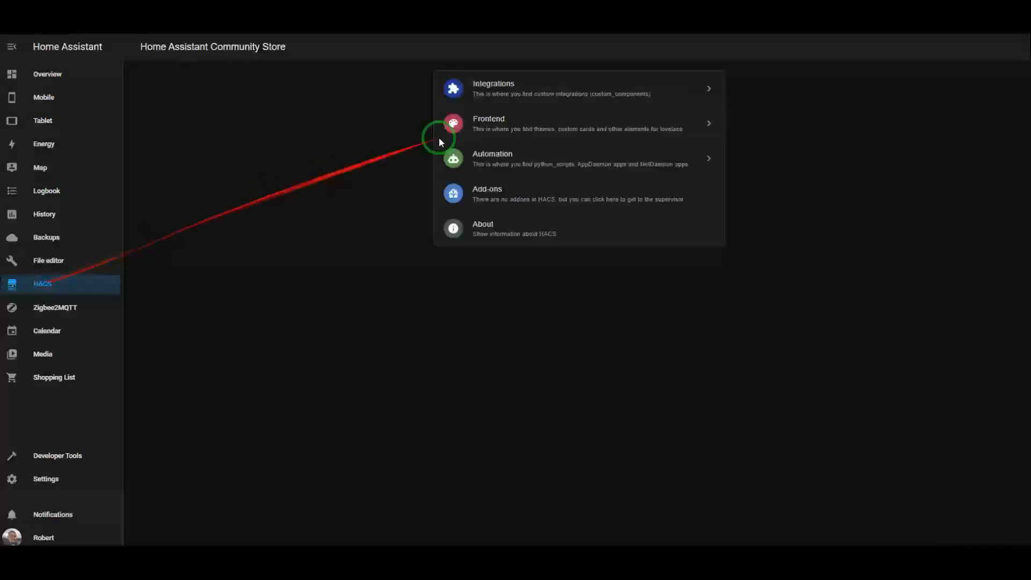
left_click(501, 90)
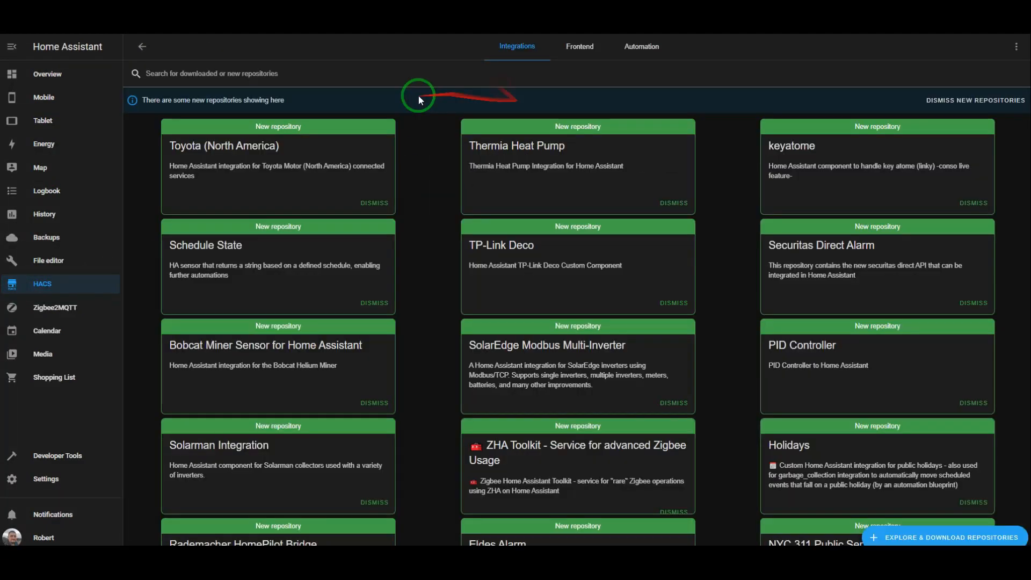
left_click(573, 53)
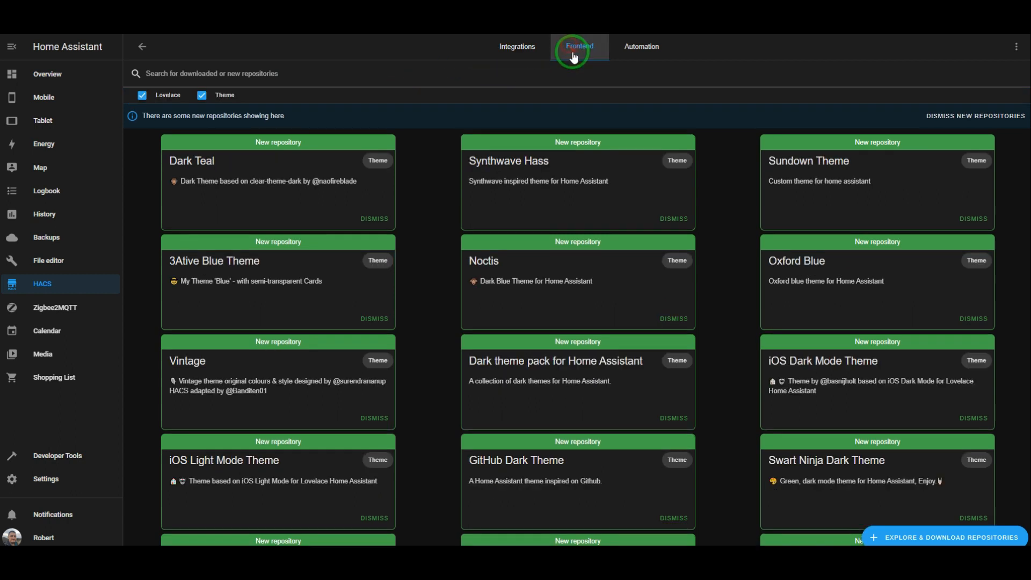
left_click(221, 73)
type("alarmo")
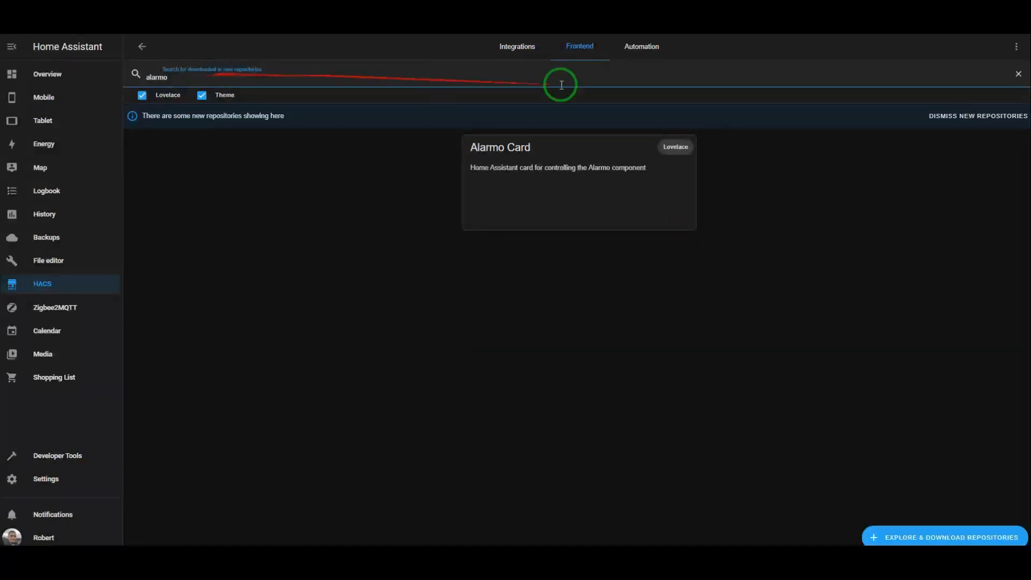
left_click(570, 168)
left_click(1016, 46)
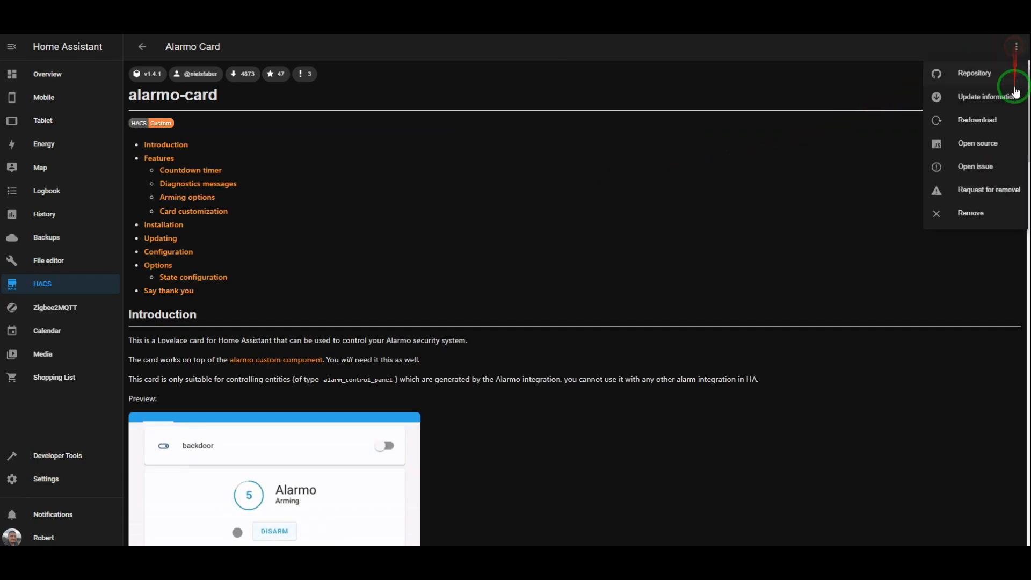
left_click(980, 213)
left_click(650, 324)
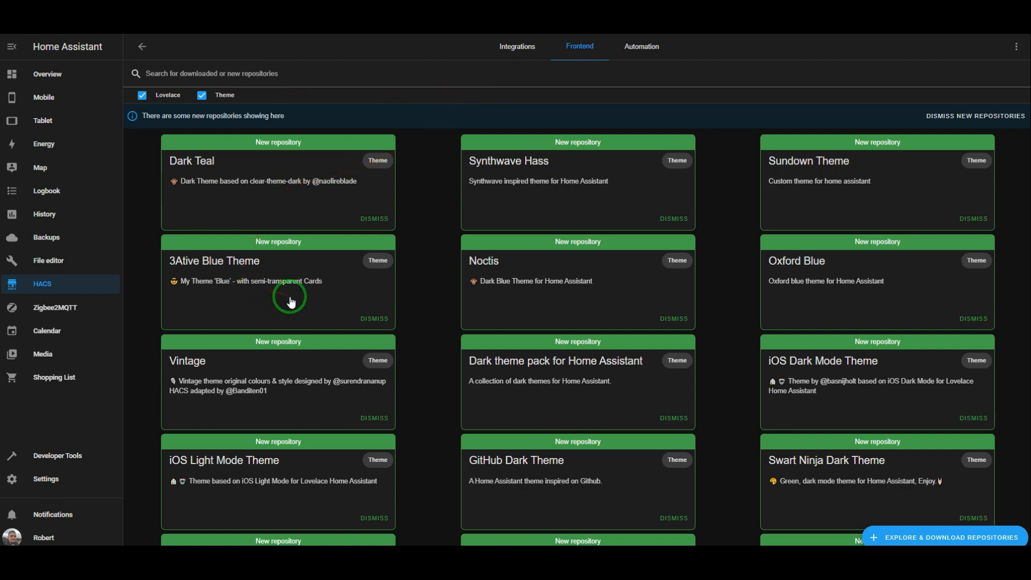
Step: Find the Alarmo repository among the HACS integrations by searching for "alarmo" and remove it
left_click(86, 284)
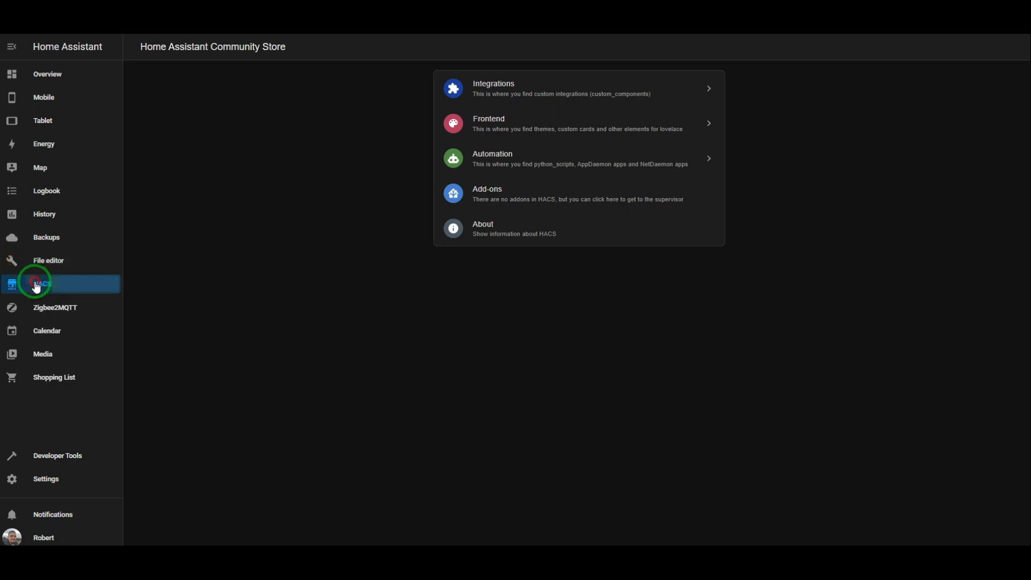
left_click(502, 86)
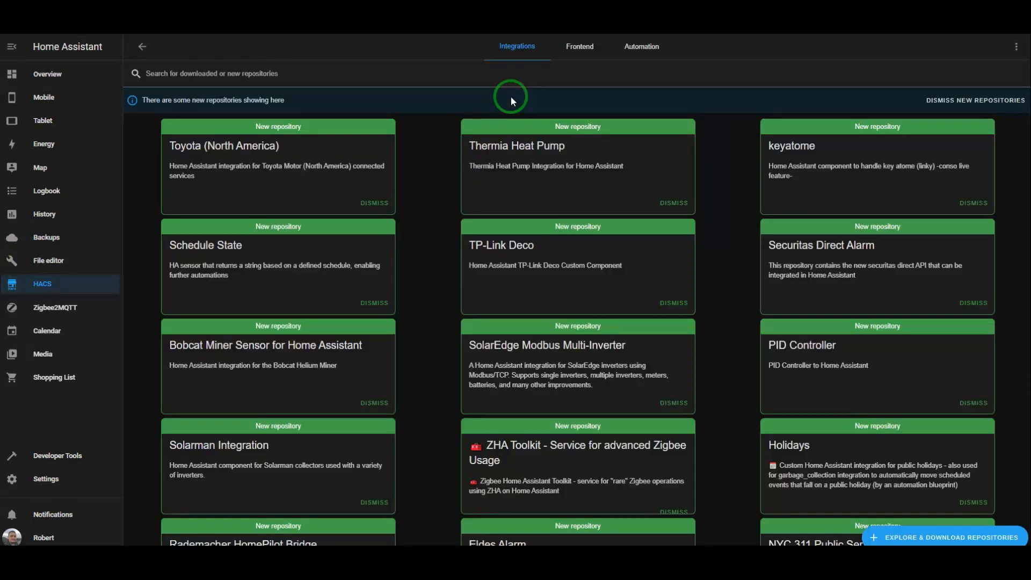
left_click(291, 71)
type("a")
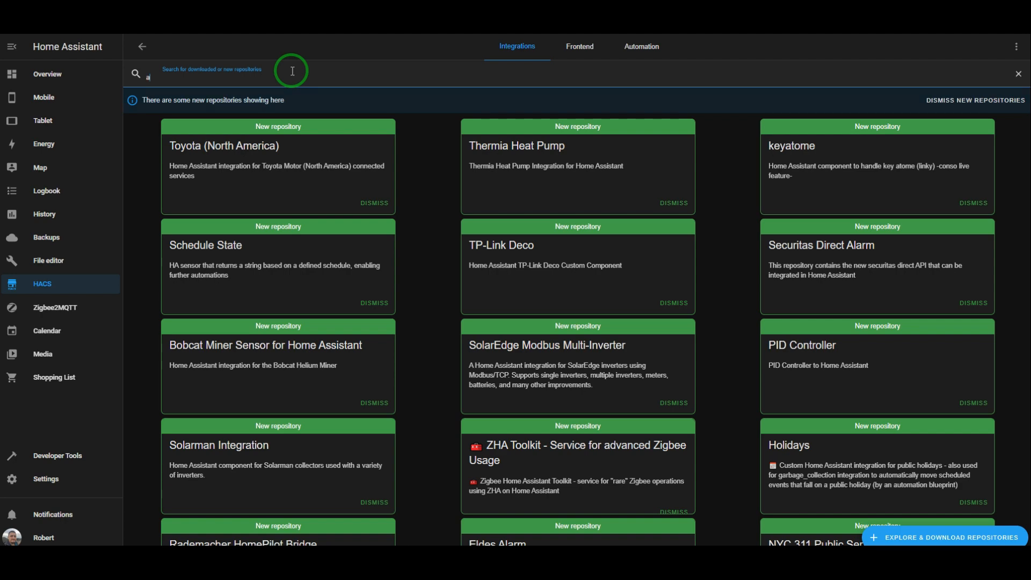
type("larmo")
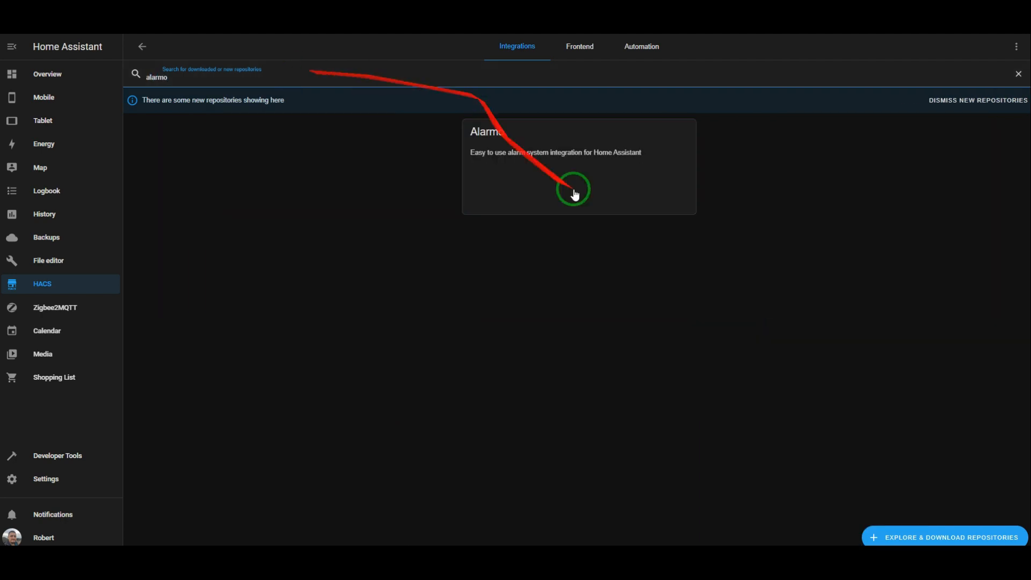
left_click(573, 194)
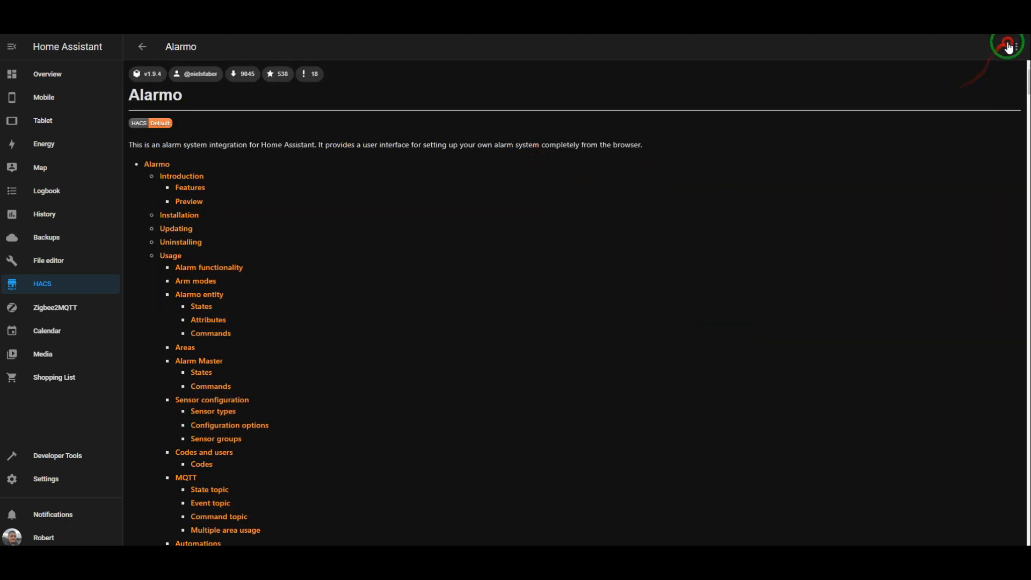
left_click(1012, 47)
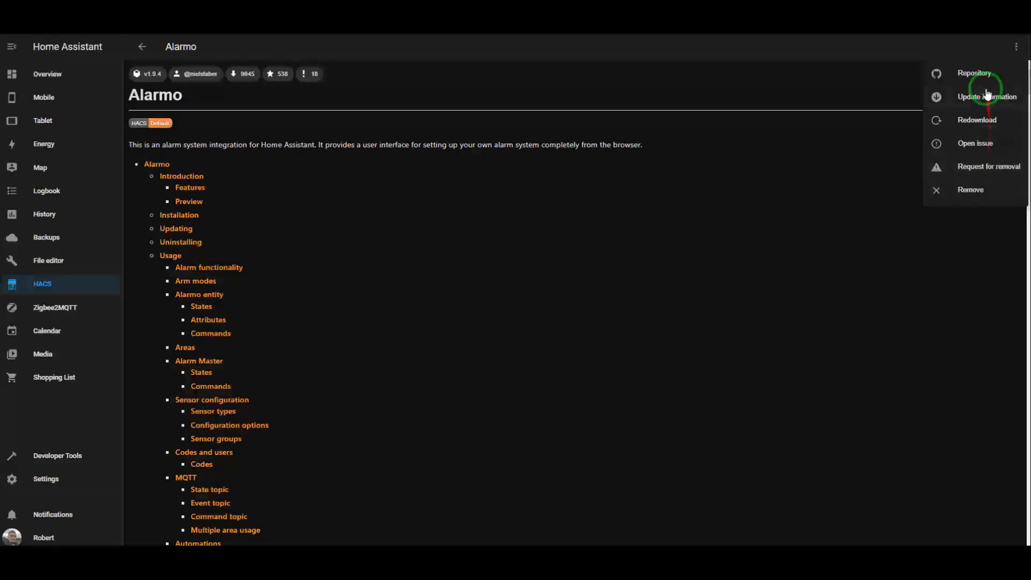
left_click(971, 189)
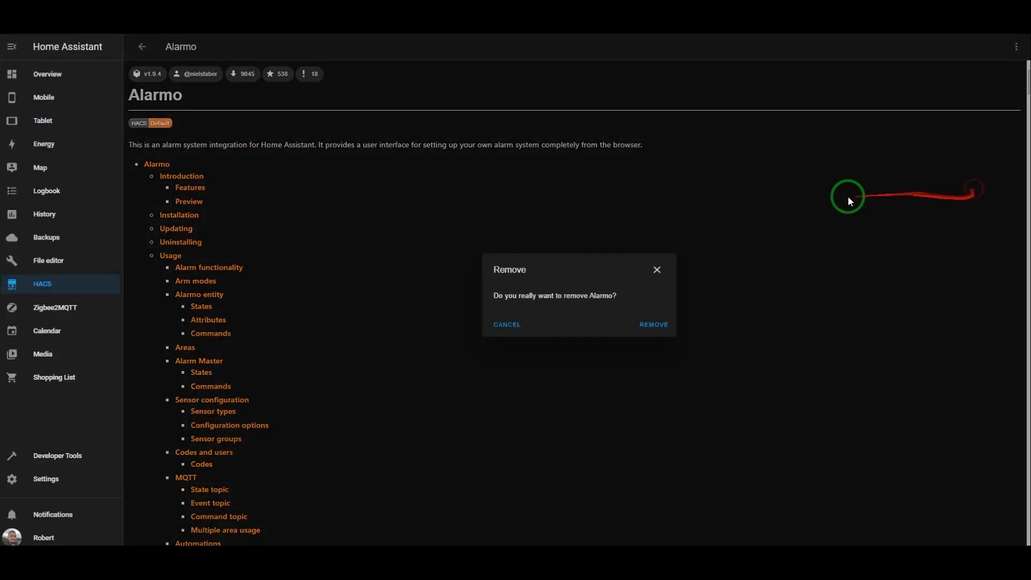
left_click(653, 328)
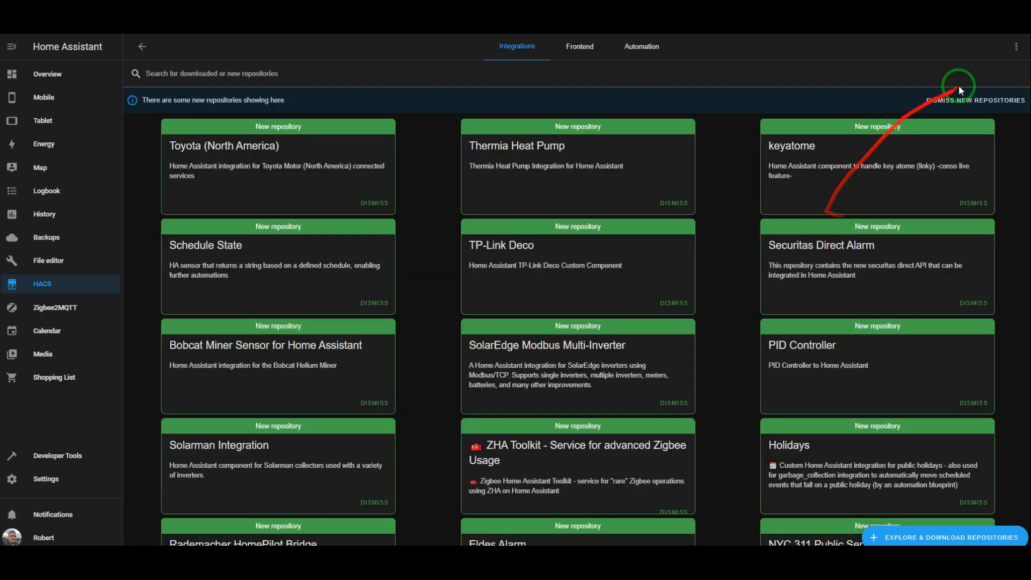
Step: Check the HACS integrations for any remaining "alarmo" repository and clear the search
left_click(243, 81)
type("alarmo")
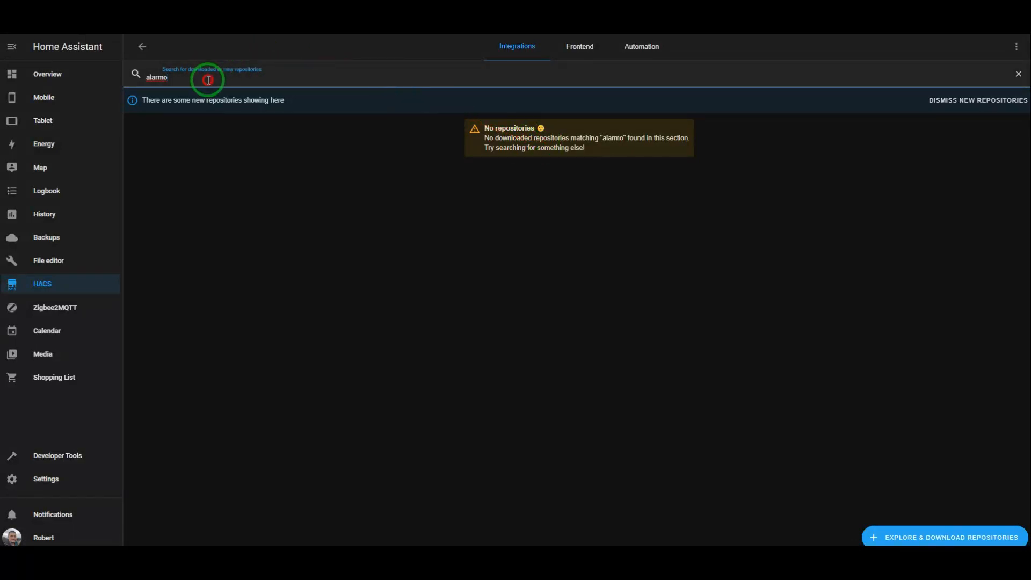
key("BackSpace")
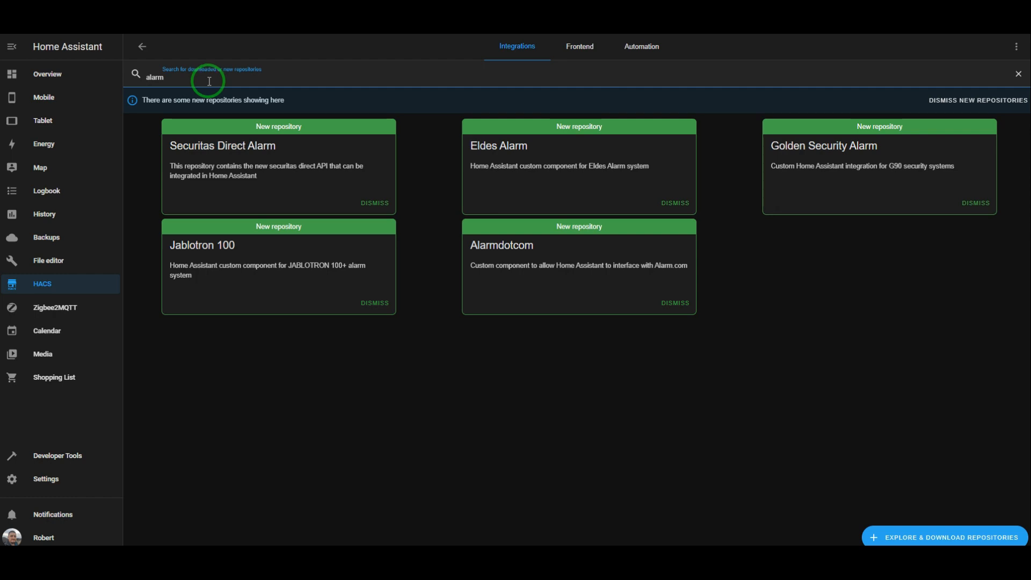
key("BackSpace")
key("BackSpace")
key("BackSpace")
key("BackSpace")
key("BackSpace")
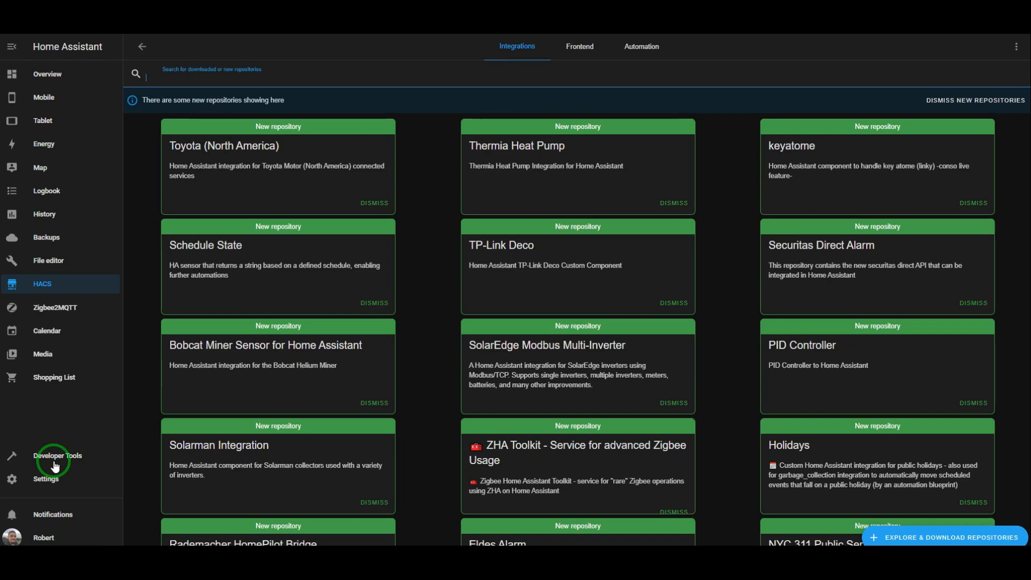
Step: Restart Home Assistant and reopen the integrations section of HACS
left_click(895, 478)
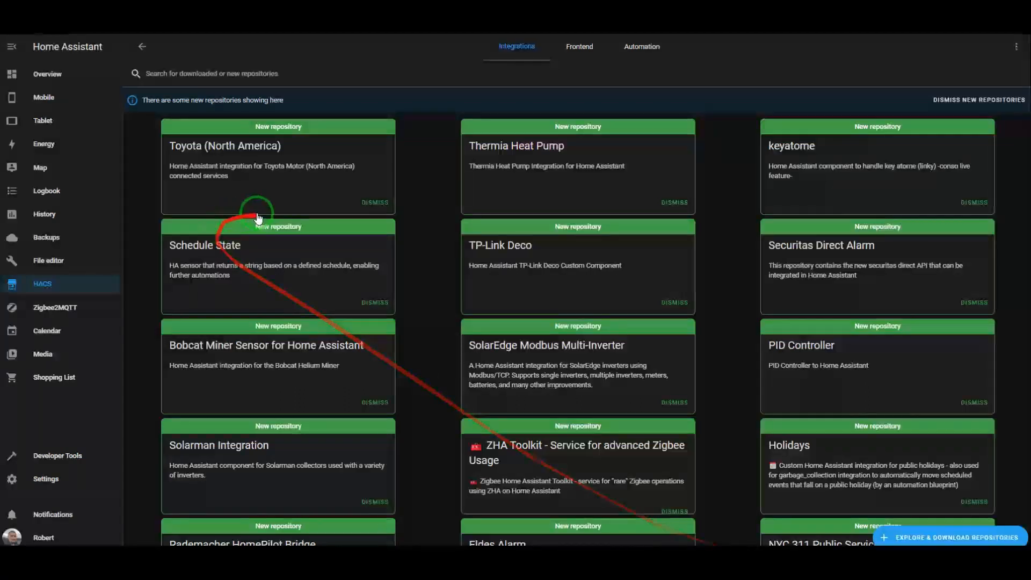
left_click(53, 284)
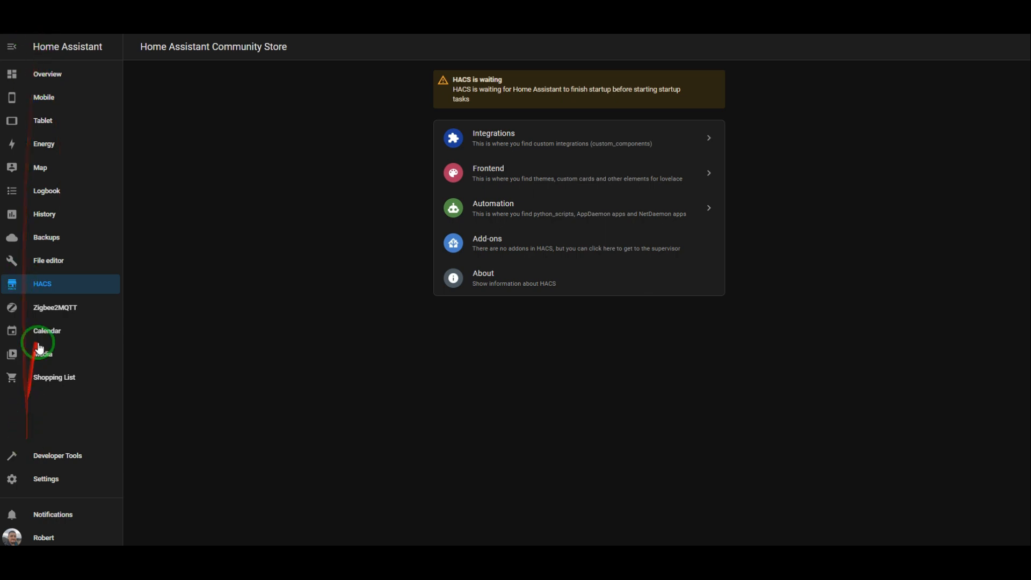
left_click(44, 306)
left_click(43, 284)
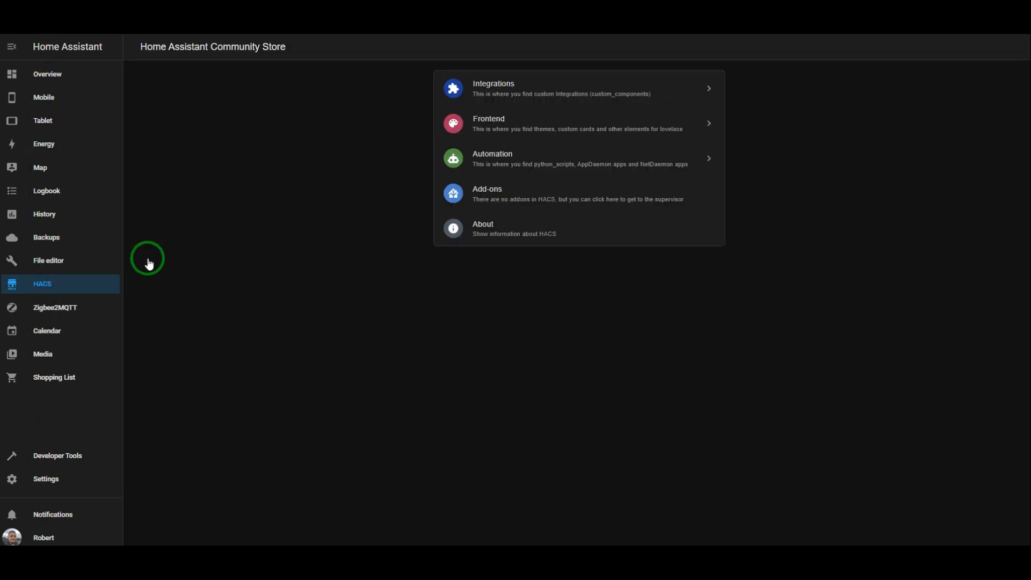
left_click(501, 83)
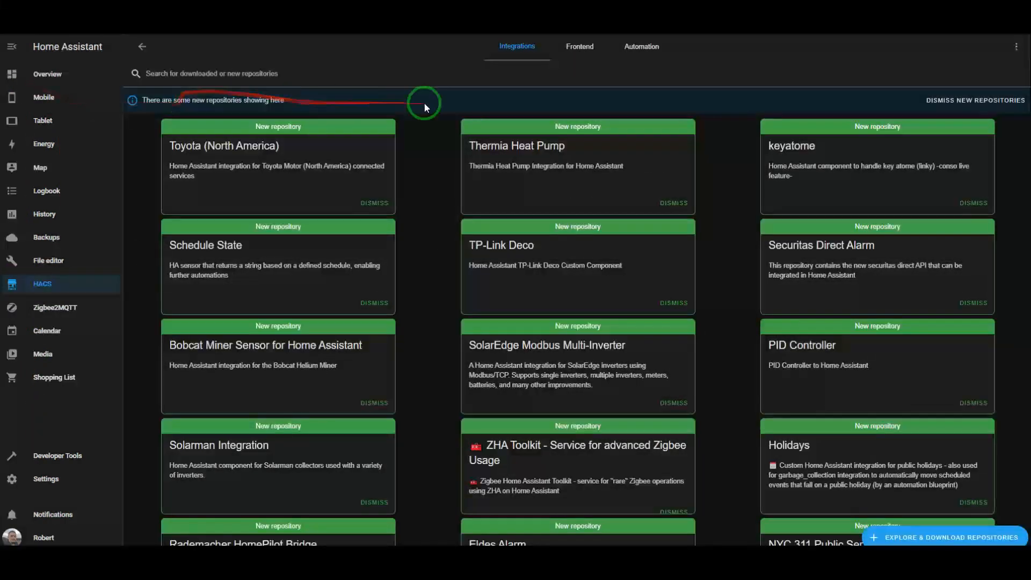
Step: Look through the new HACS integration repositories, search them for "ala", and return to the unfiltered integrations list
scroll(490, 275, "down", 15)
scroll(460, 295, "down", 8)
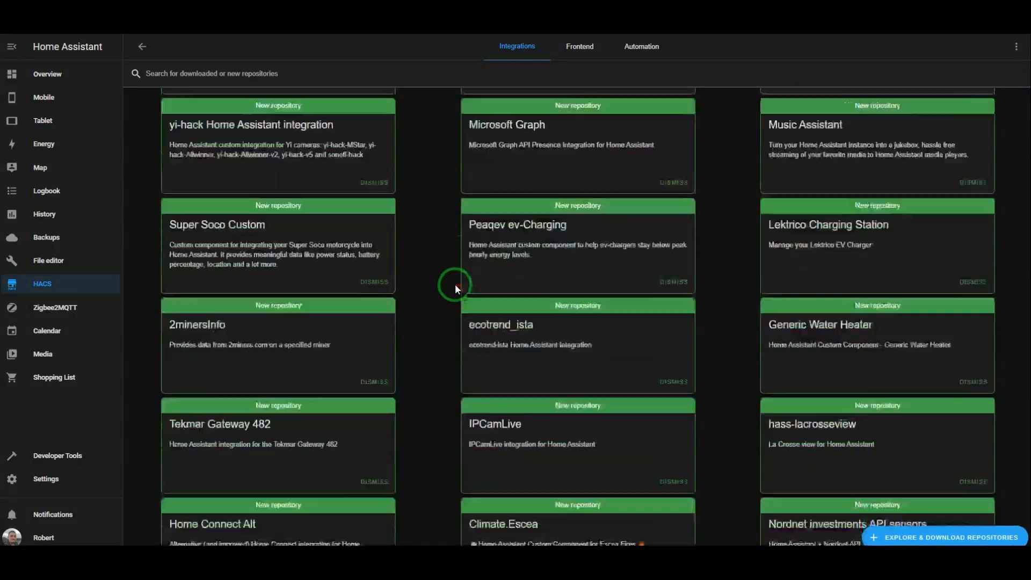
scroll(455, 285, "up", 20)
scroll(406, 250, "up", 2)
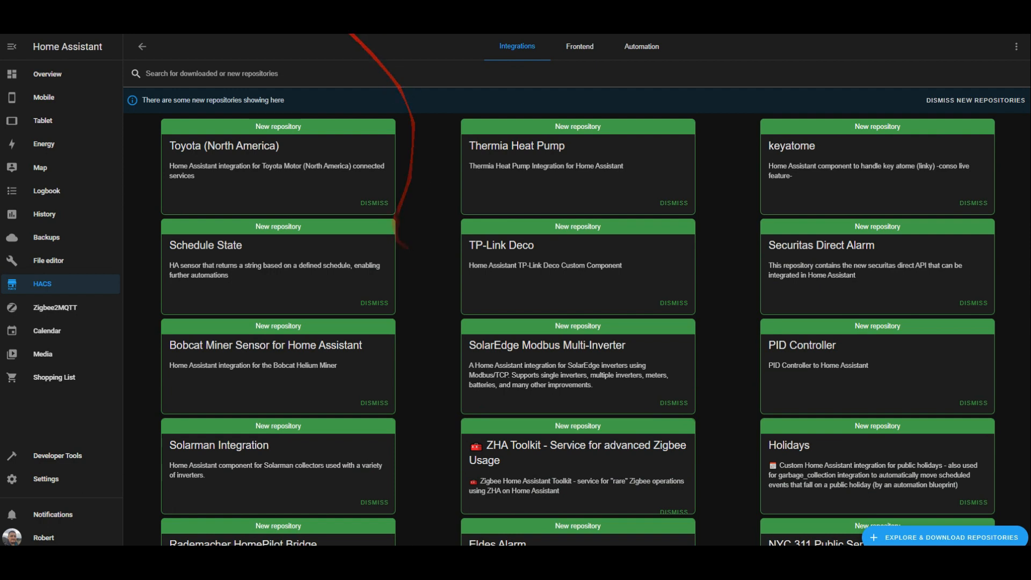
left_click(253, 79)
left_click(254, 80)
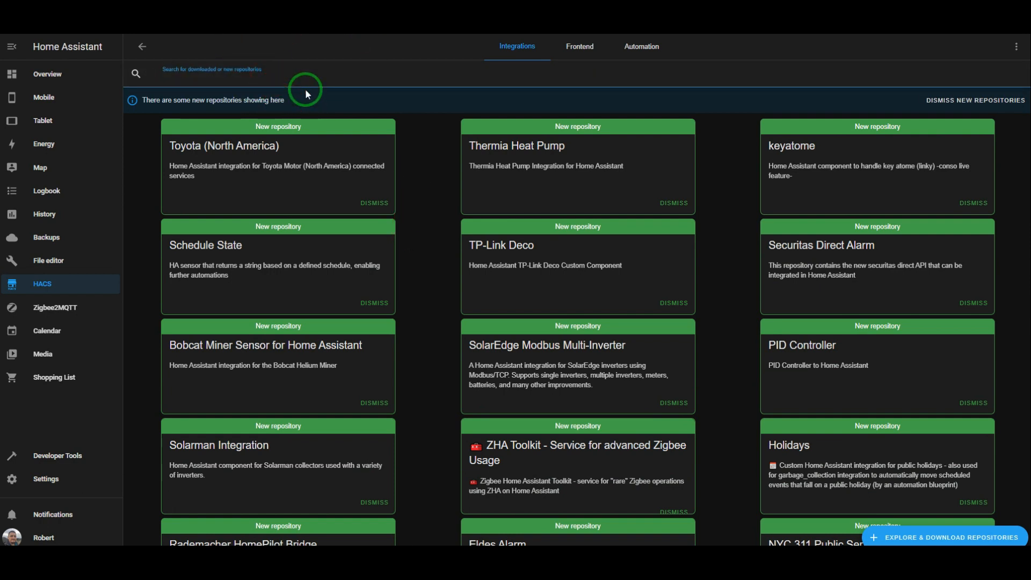
type("ala")
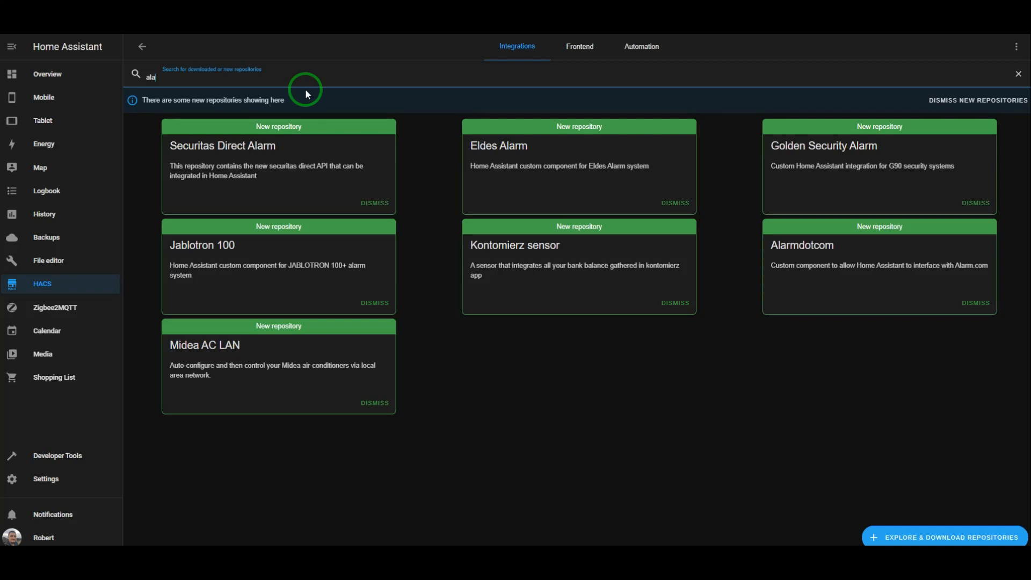
left_click(154, 43)
left_click(520, 84)
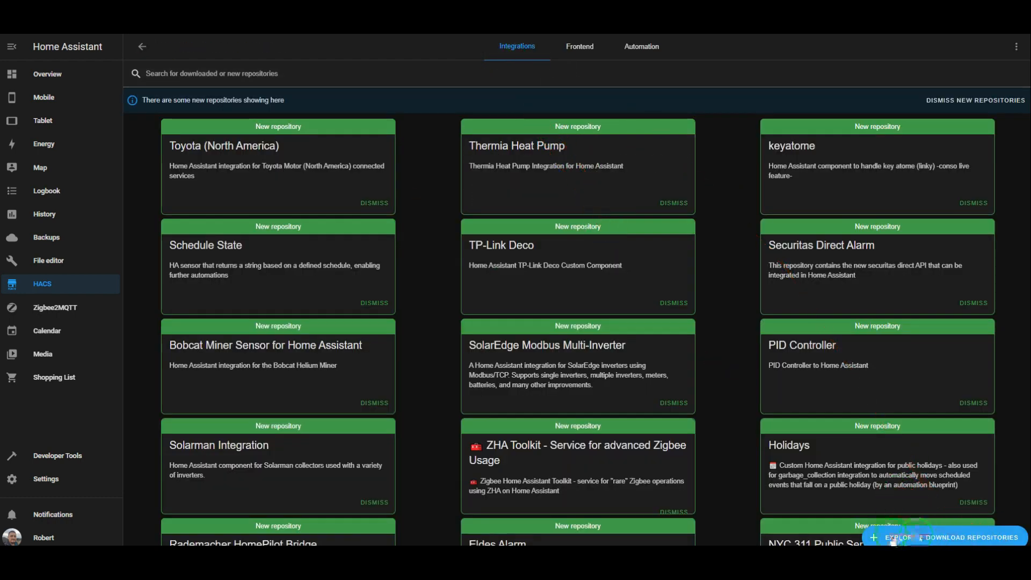
Step: Find Alarmo among the HACS integration repositories by searching for "alarmo" and download its version v1.9.4
left_click(970, 538)
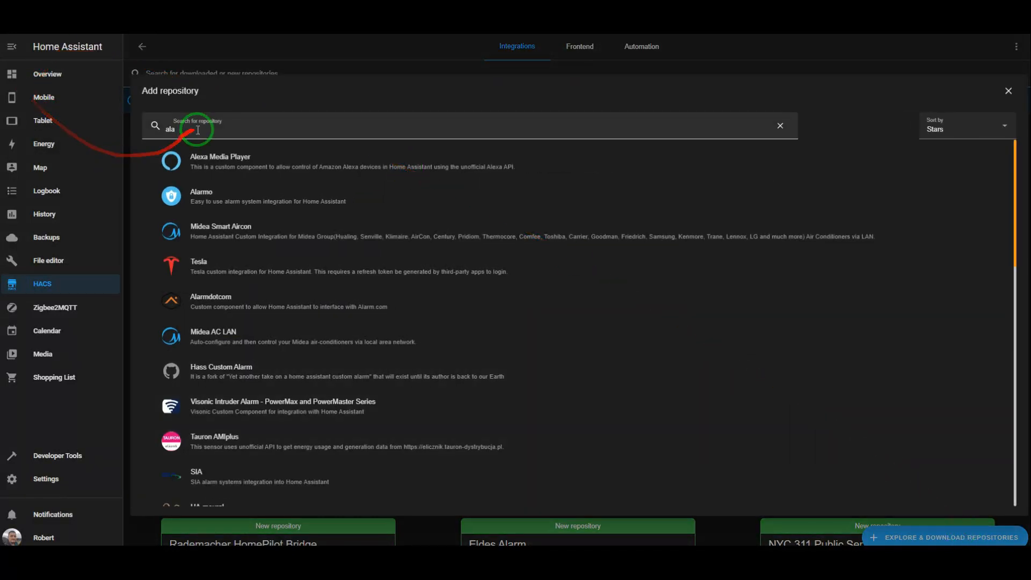
left_click_drag(175, 129, 53, 100)
type("alarmo")
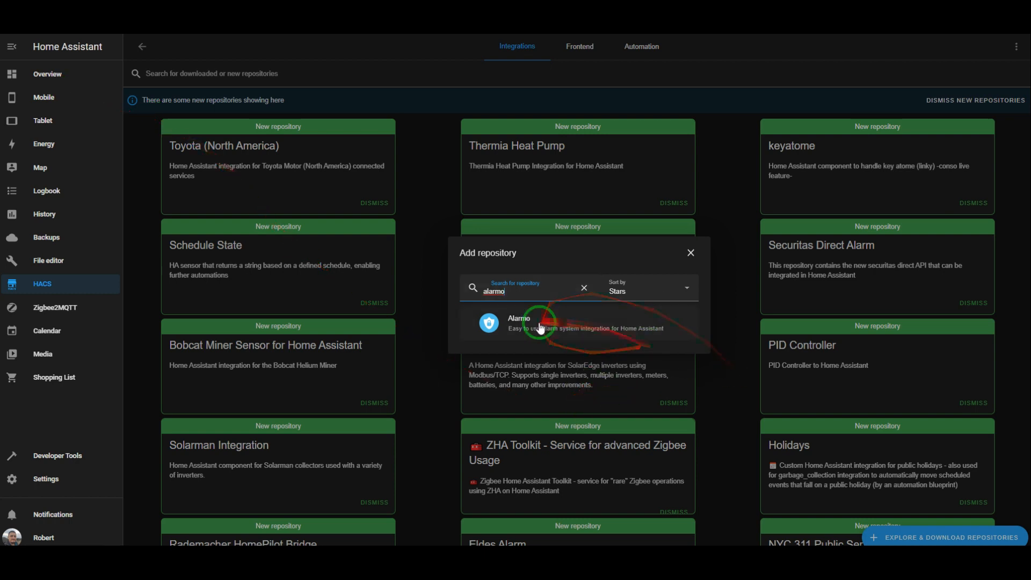
left_click(519, 323)
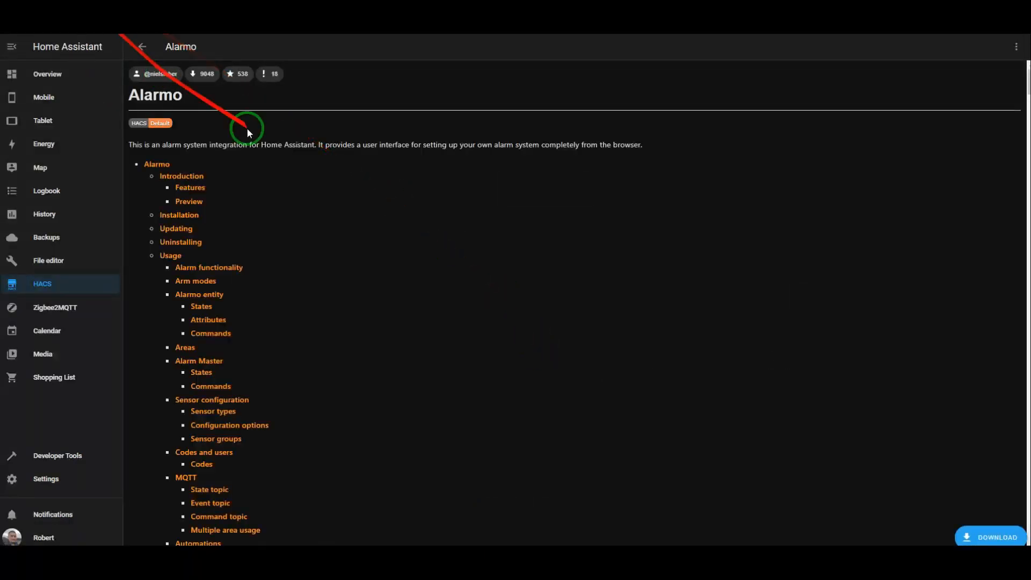
left_click(991, 537)
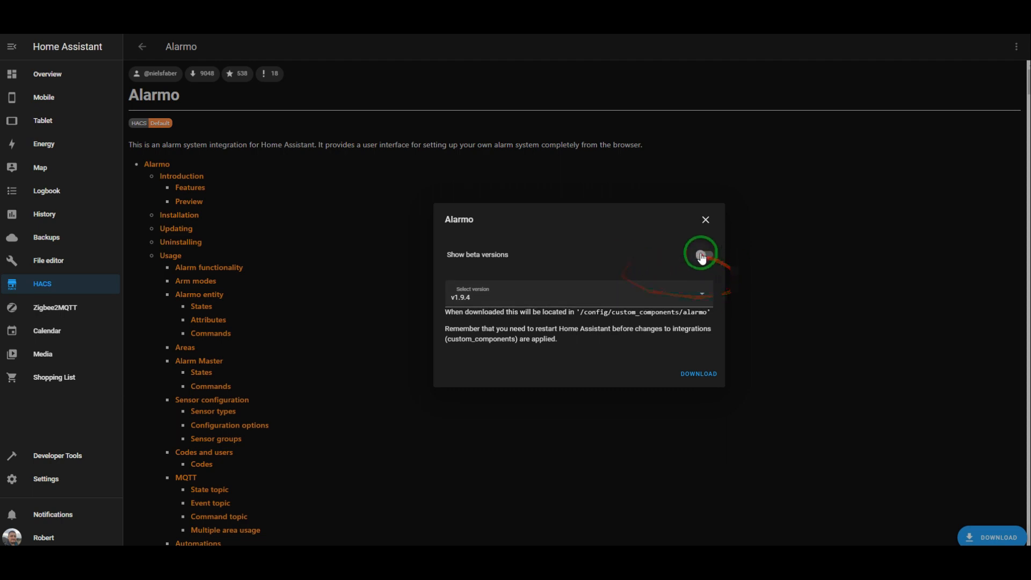
left_click(498, 305)
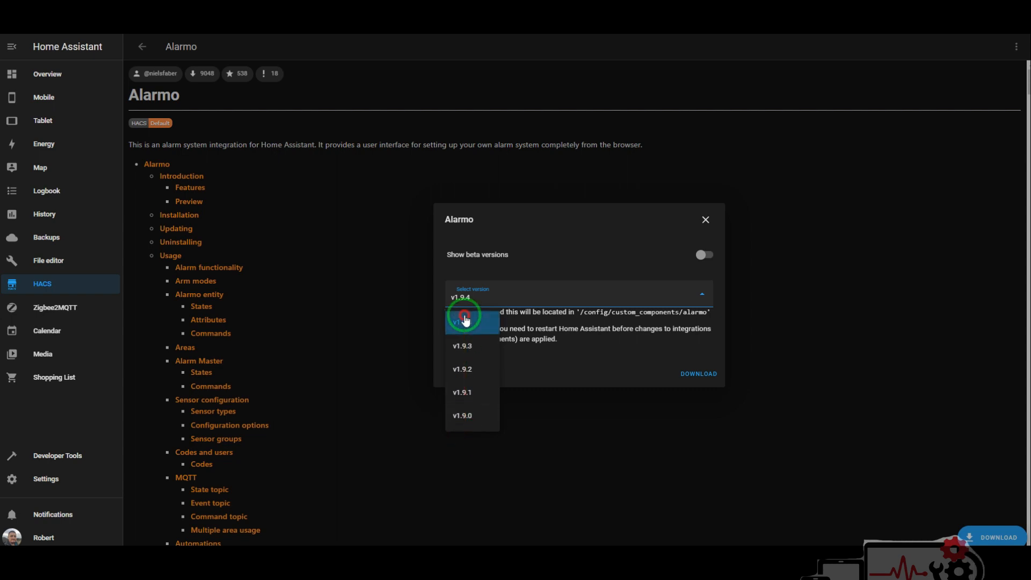
left_click(460, 322)
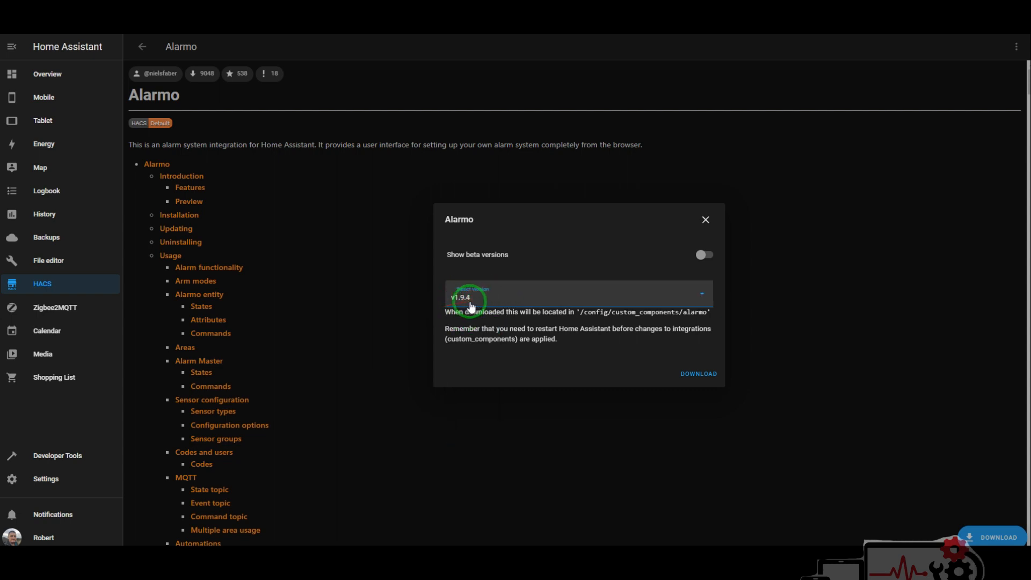
left_click(702, 375)
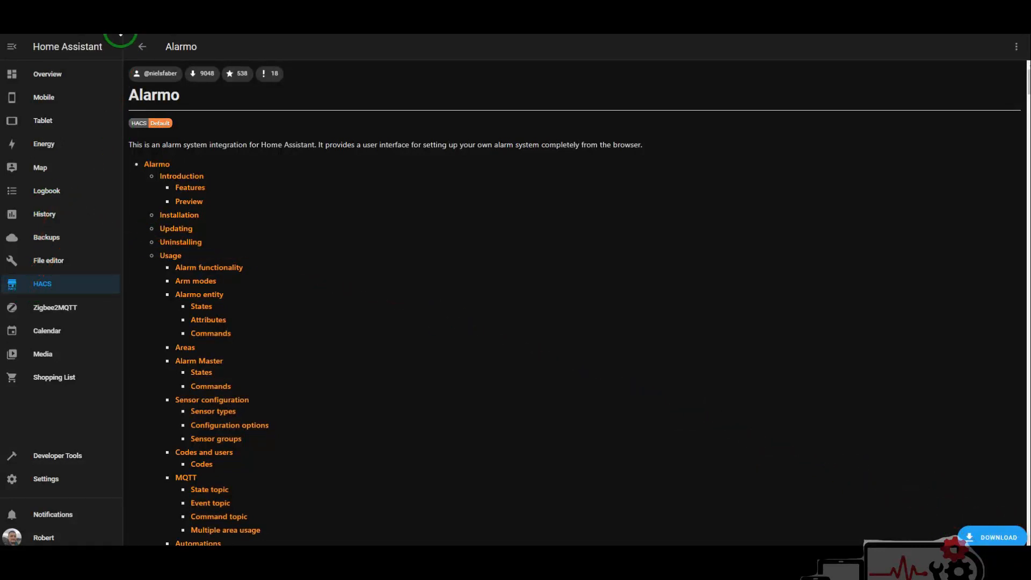
Step: Return to the HACS integrations list, search it for "ala" to check the Alarmo repository's status, and clear the search
left_click(141, 51)
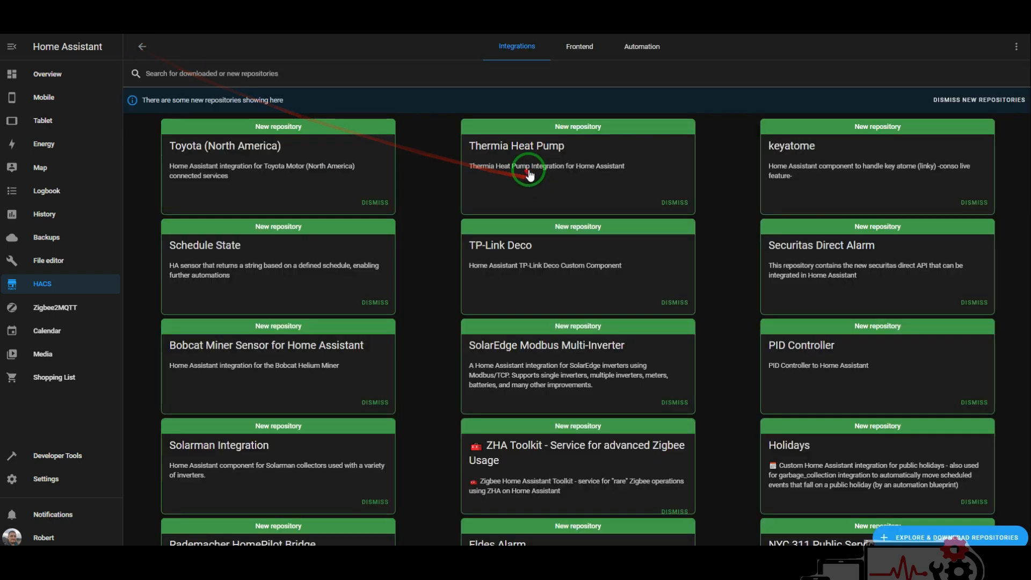
left_click(255, 73)
type("ala")
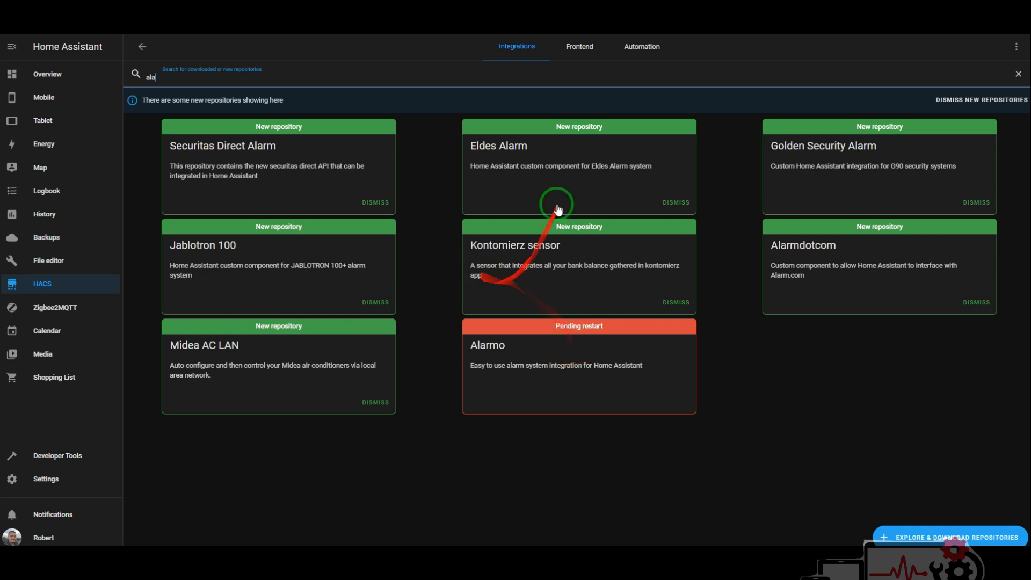
left_click_drag(170, 74, 41, 67)
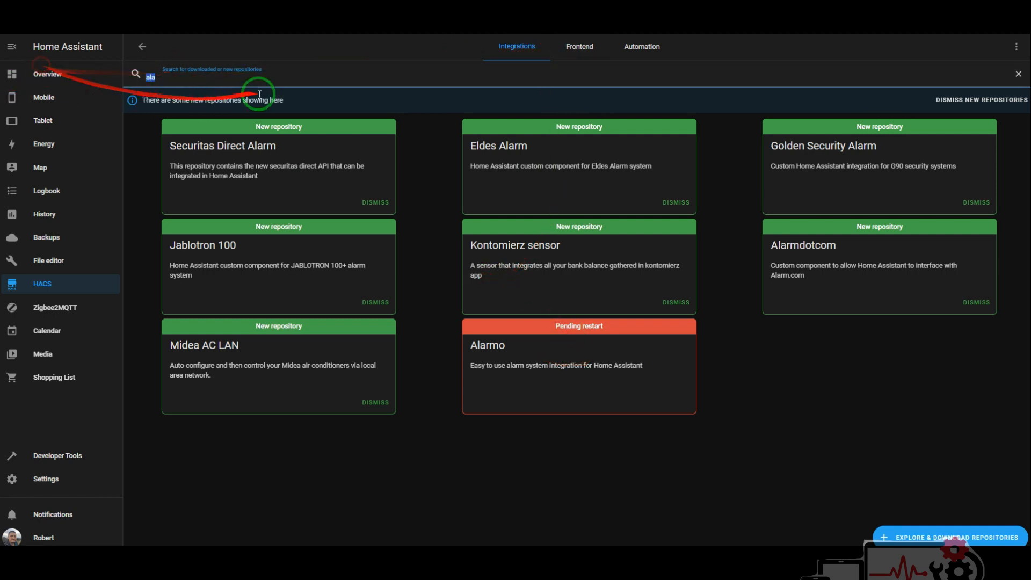
key("BackSpace")
left_click(579, 47)
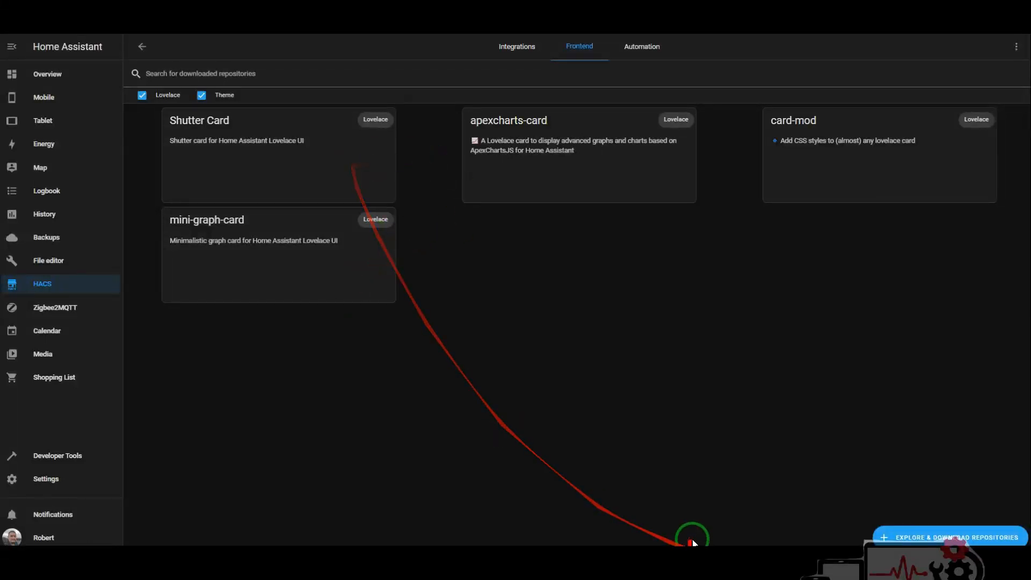
left_click(945, 535)
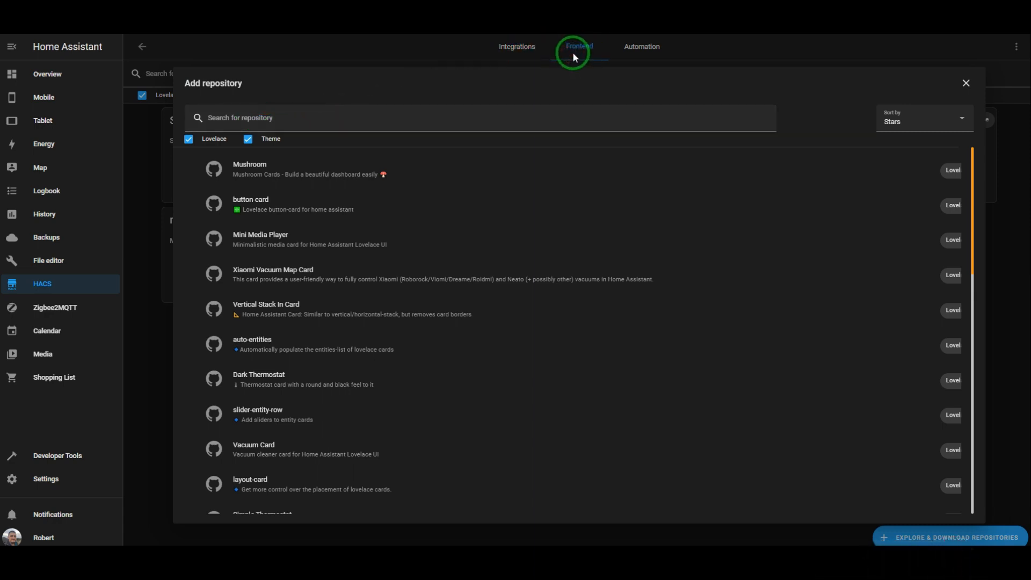
left_click(965, 83)
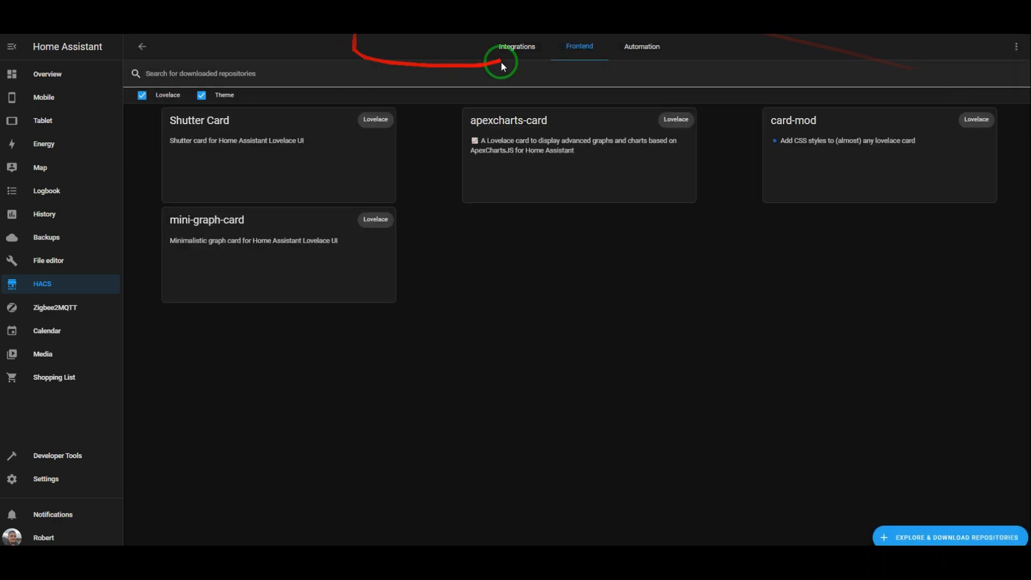
left_click(512, 56)
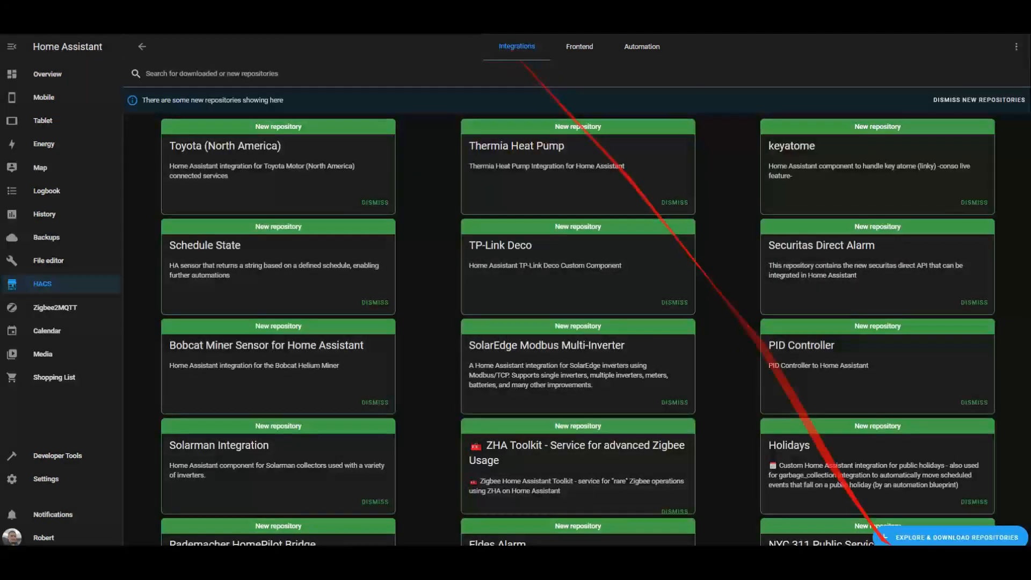
left_click(986, 532)
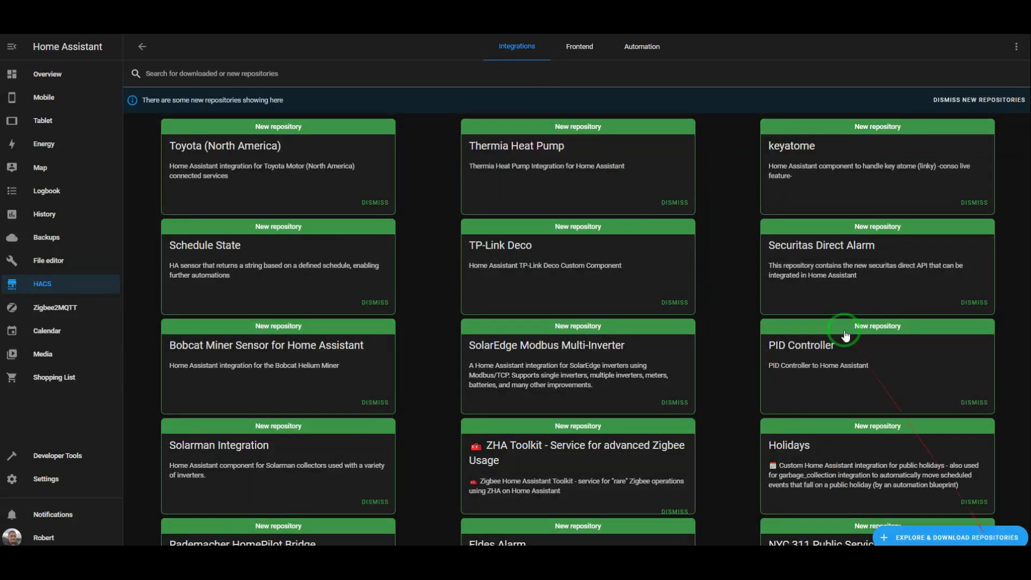
Step: Find Alarmo Card among the HACS frontend repositories by searching for "alar" and open its page
left_click(593, 49)
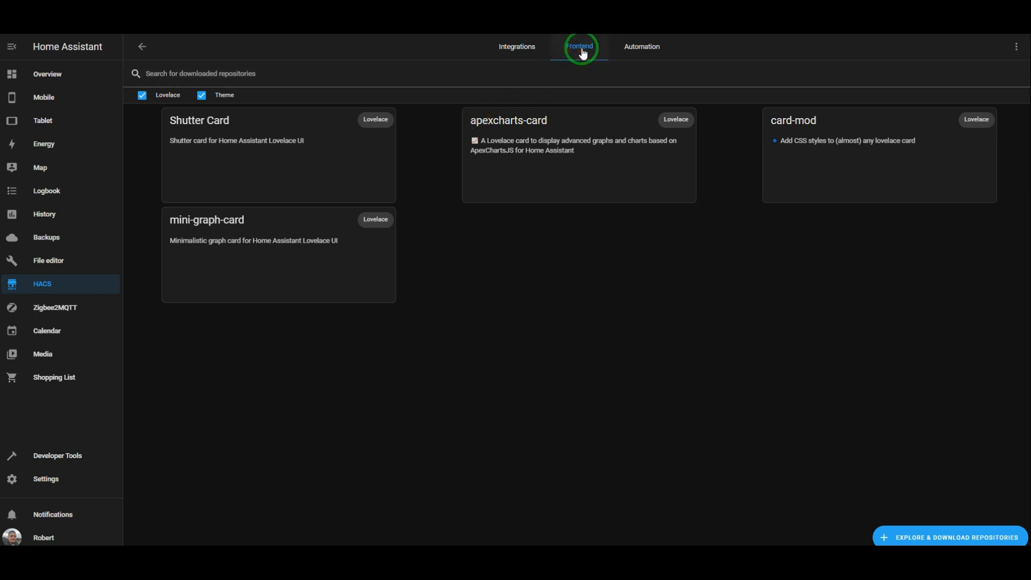
left_click(948, 538)
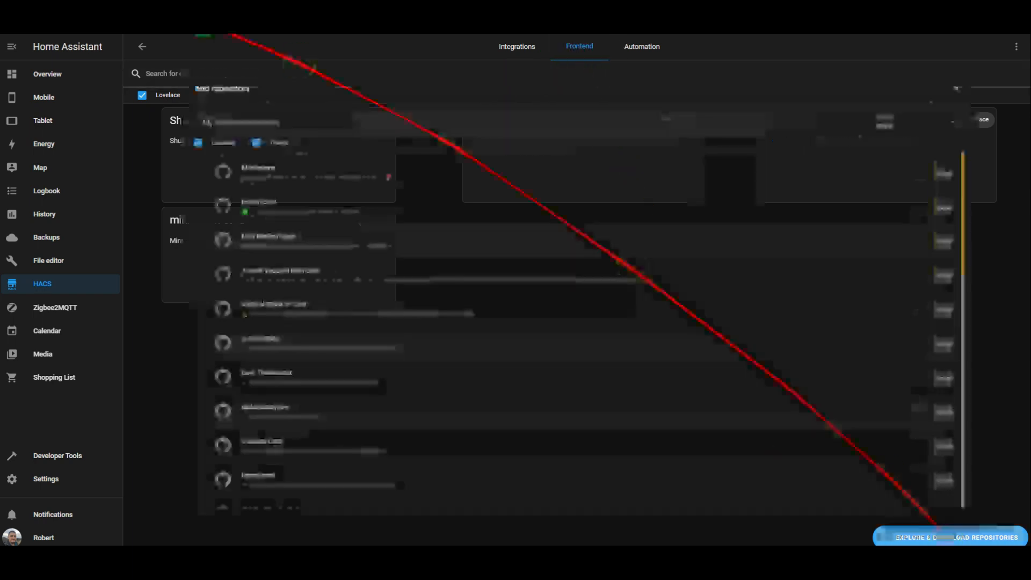
left_click(231, 115)
type("a")
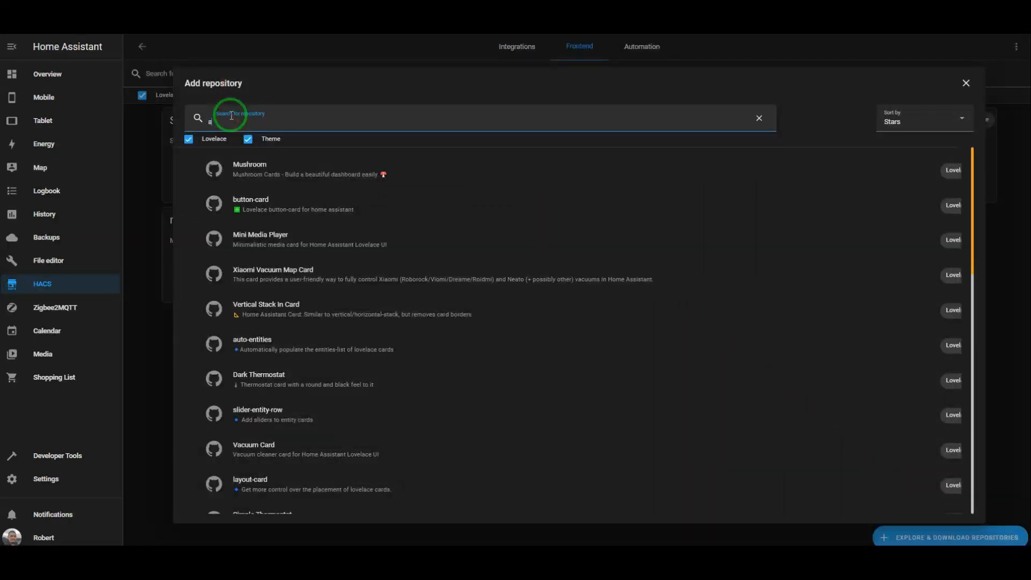
type("lar")
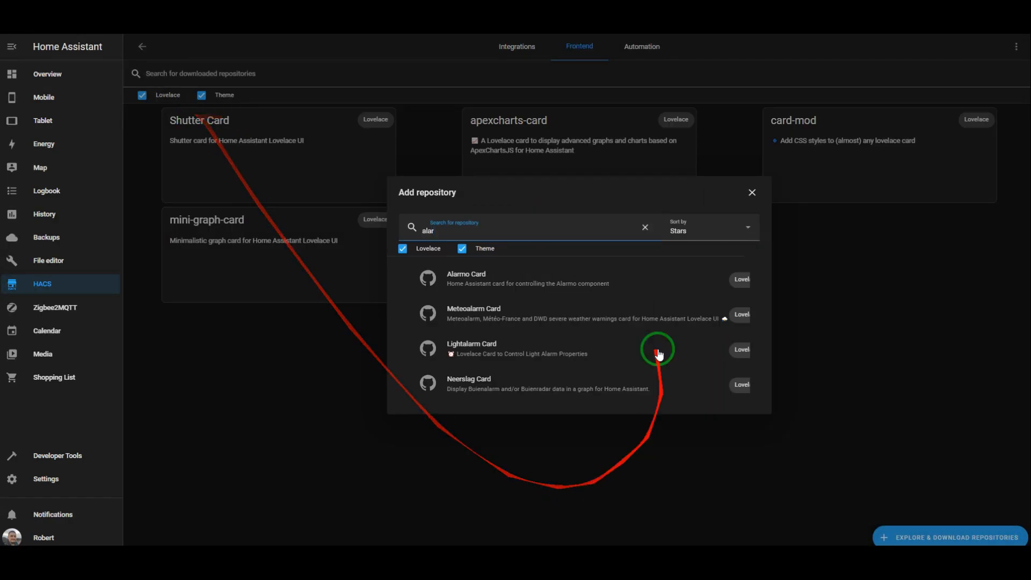
left_click(494, 284)
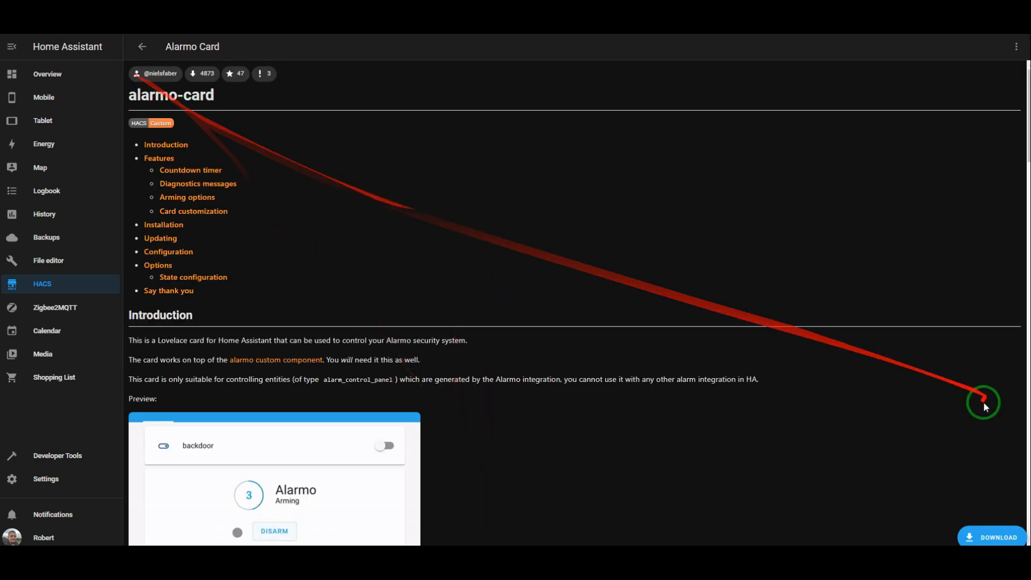
Step: Download version v1.4.1 of Alarmo Card and reload the browser for the updated resources
scroll(986, 407, "down", 1)
left_click(992, 537)
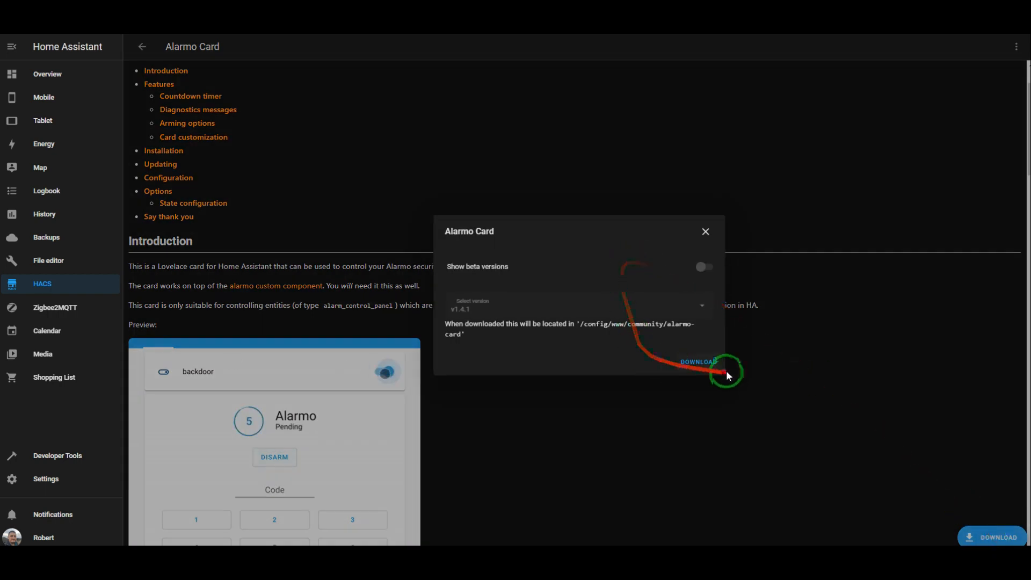
left_click(522, 309)
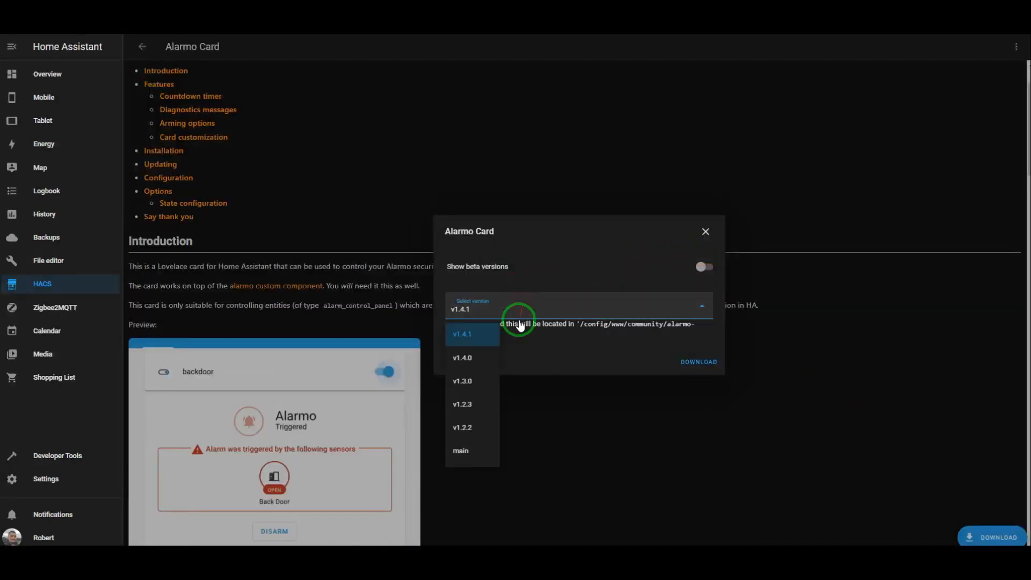
left_click(529, 268)
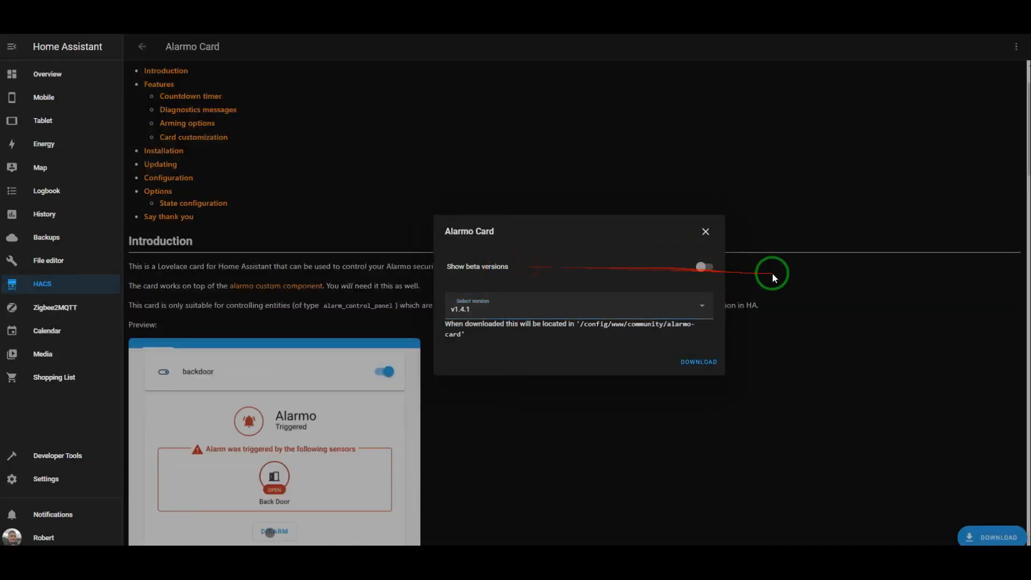
left_click(692, 363)
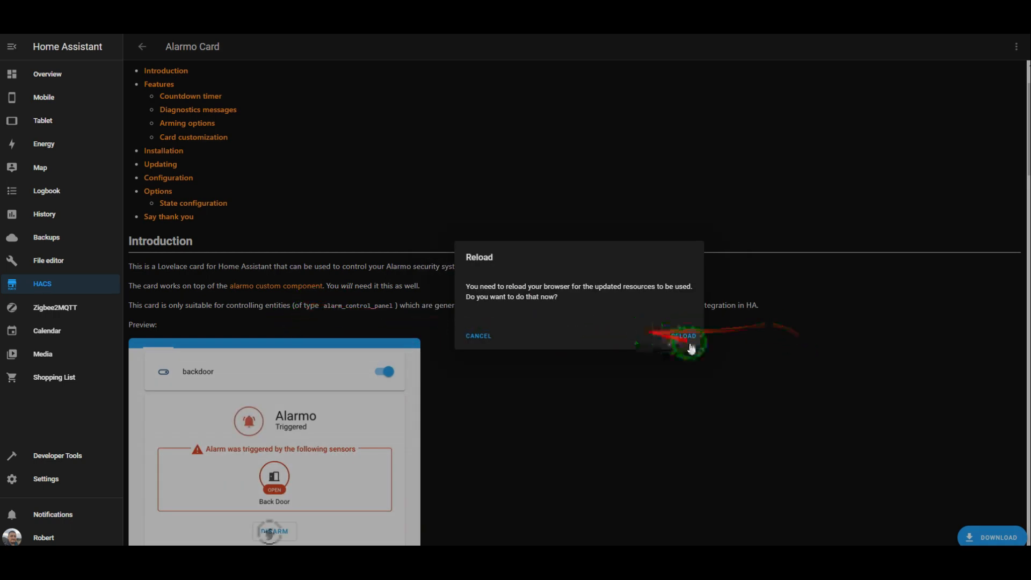
left_click(685, 339)
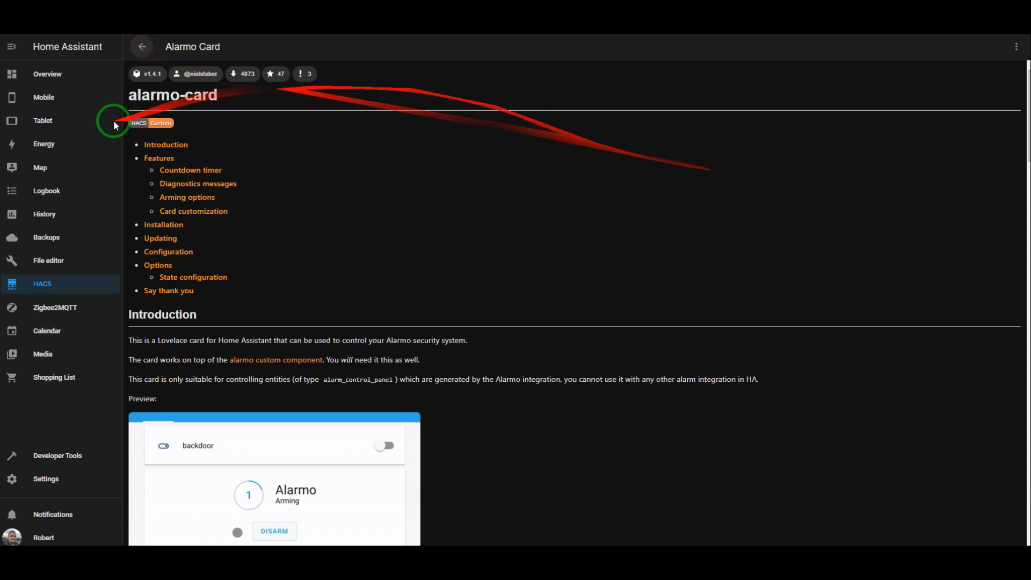
Step: Restart Home Assistant from the system settings
left_click(43, 481)
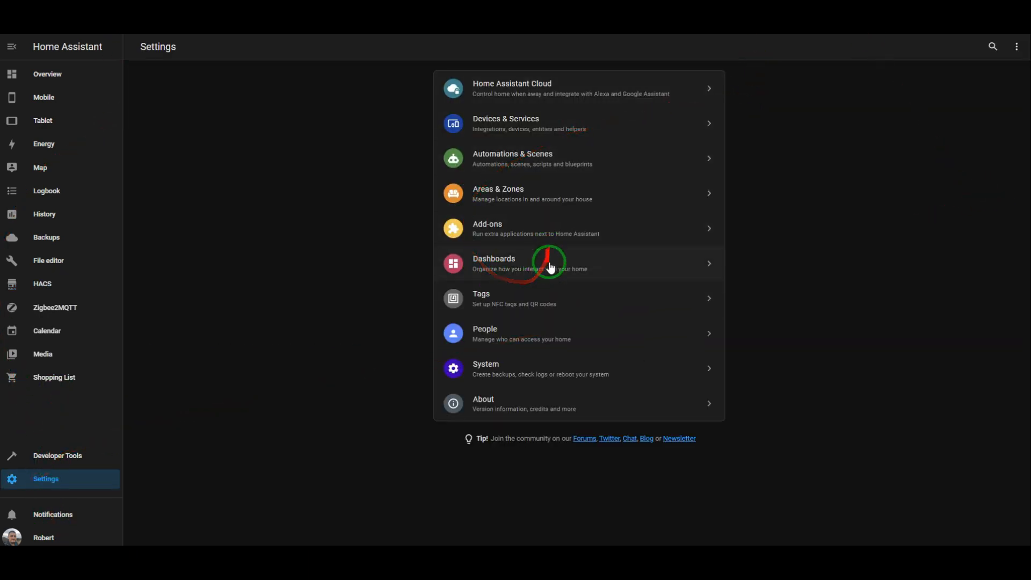
left_click(523, 369)
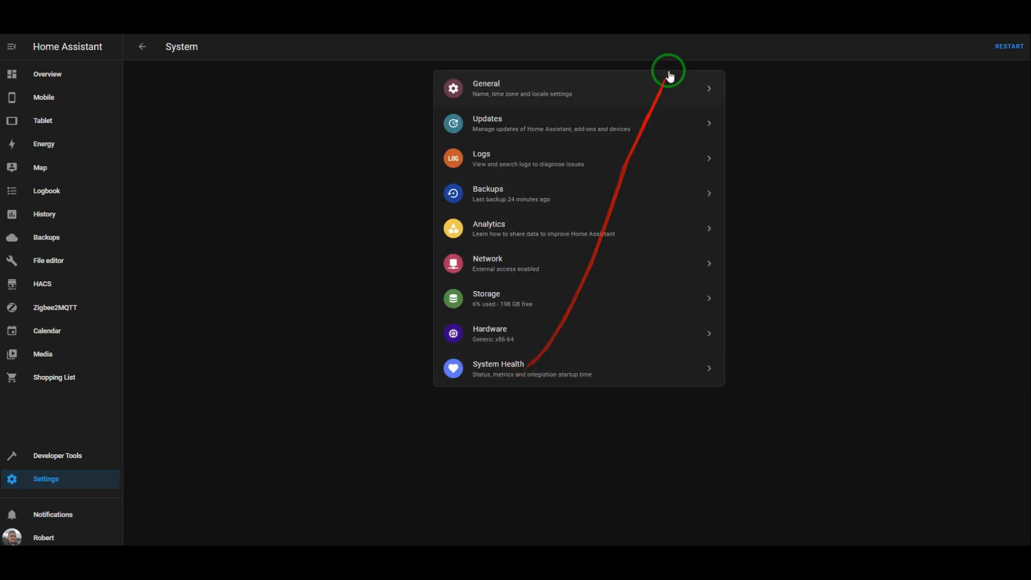
left_click(1024, 53)
left_click(627, 336)
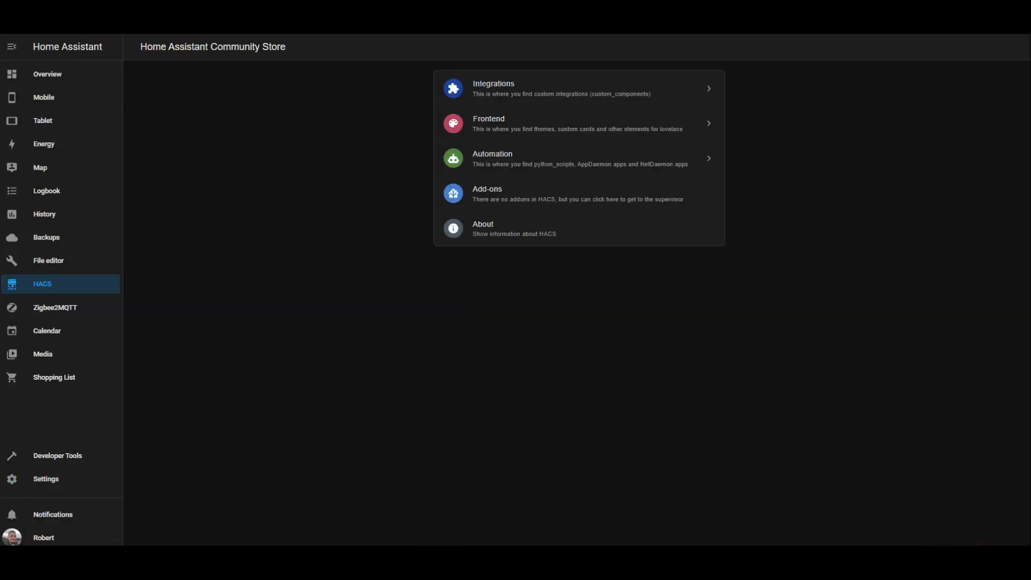
left_click(878, 568)
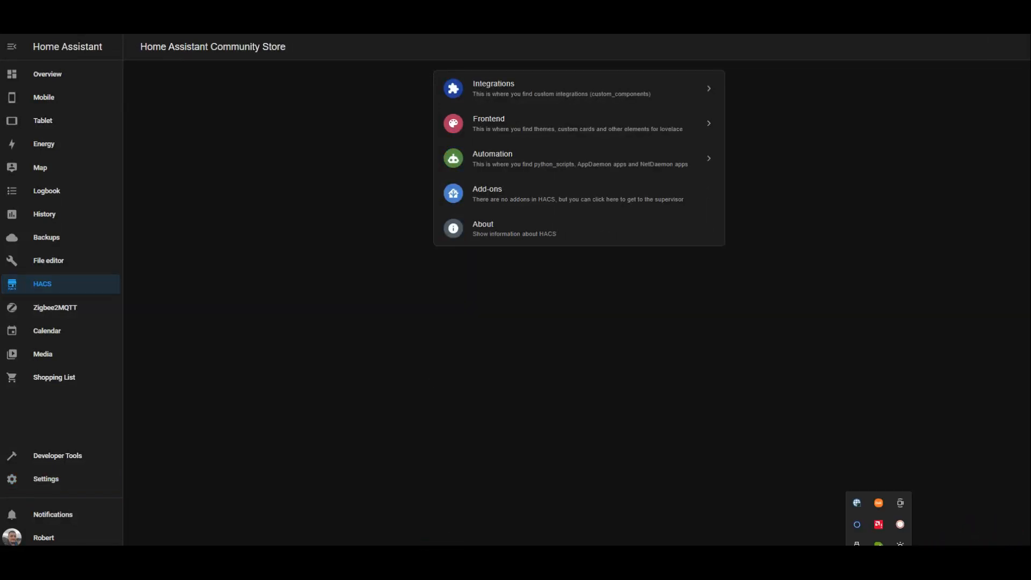
left_click(878, 569)
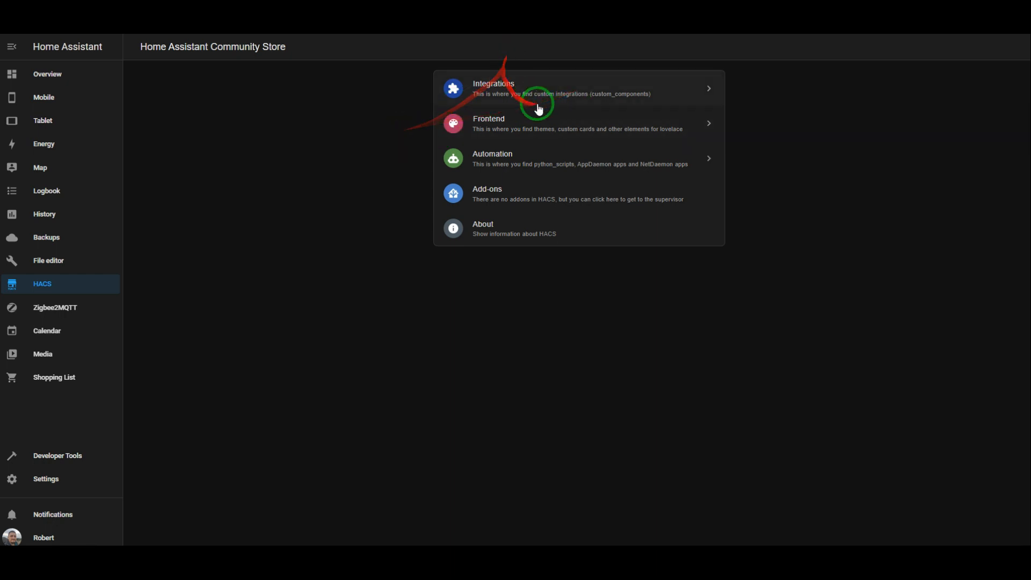
Step: Search the HACS integrations for "alar" and open the Alarmo repository page to check the installed integration
left_click(541, 101)
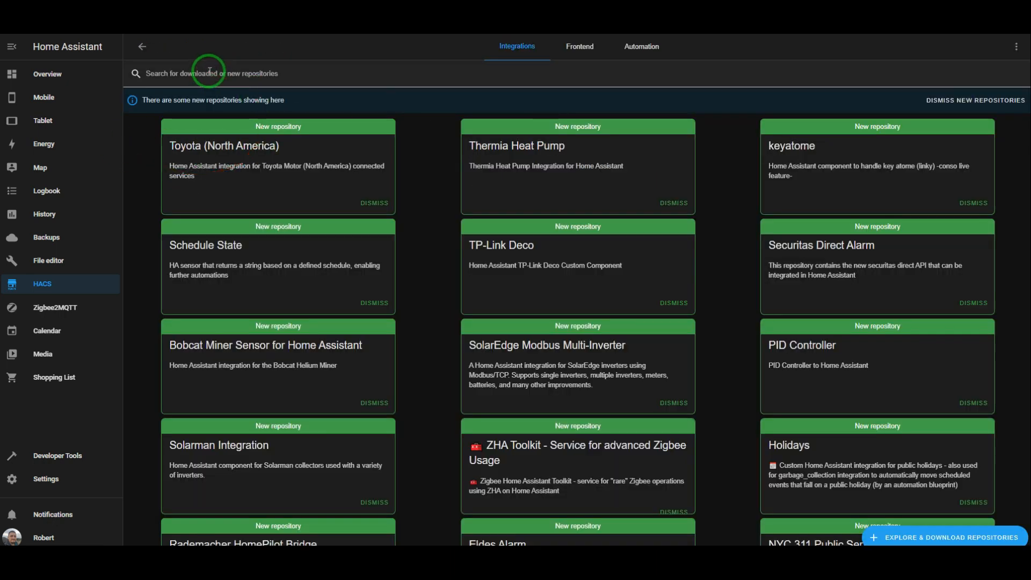
left_click(209, 72)
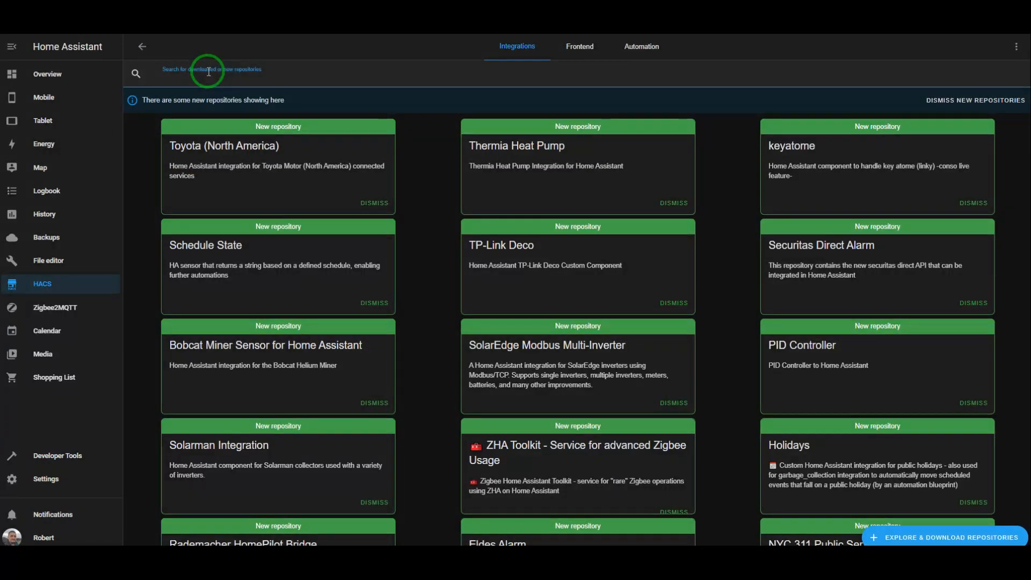
type("alar")
left_click(263, 359)
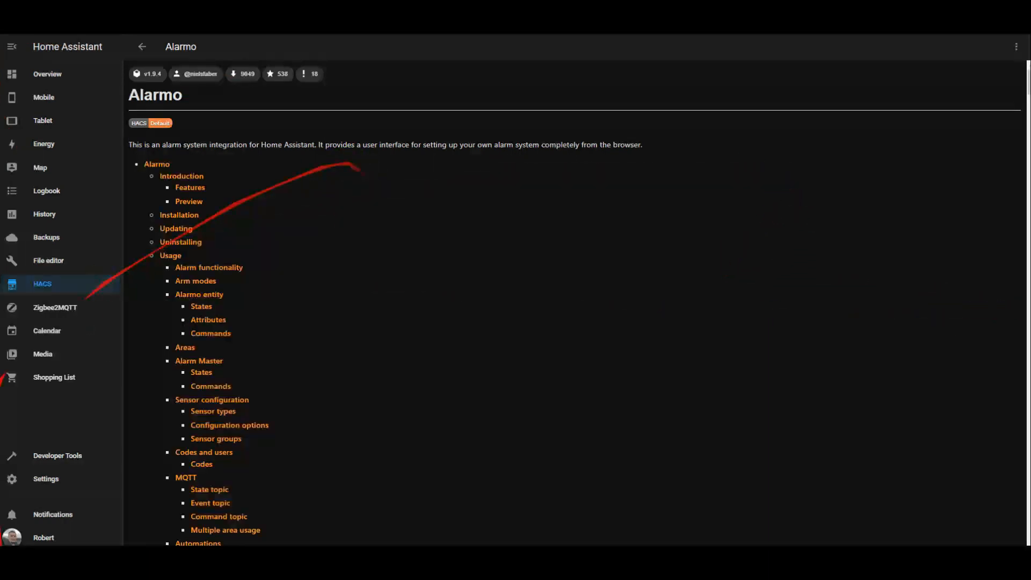
Step: Add the Alarmo integration under Devices & Services by searching for "ala" in the new integration list
left_click(44, 483)
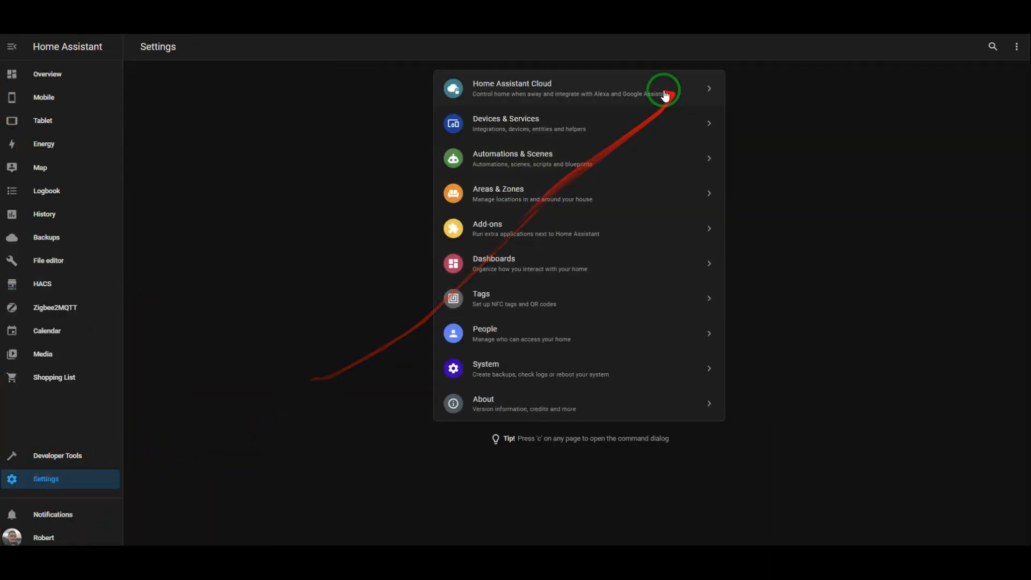
left_click(551, 127)
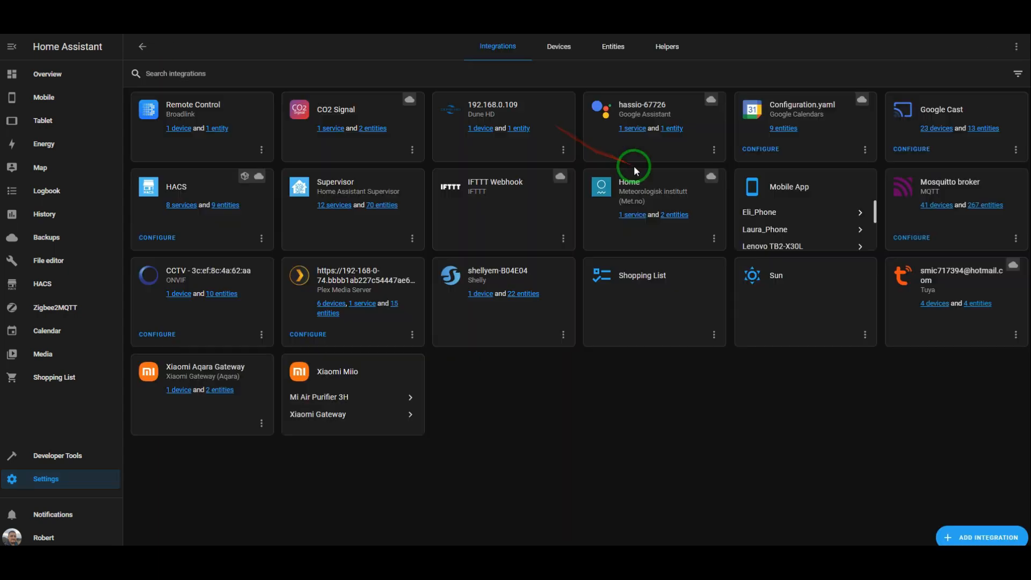
left_click(978, 537)
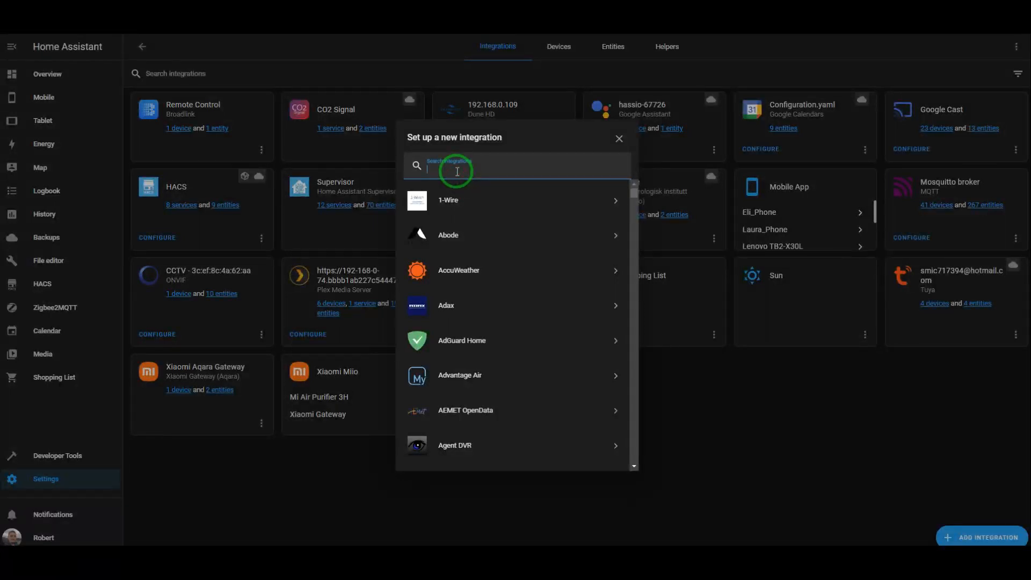
type("ala")
left_click(442, 235)
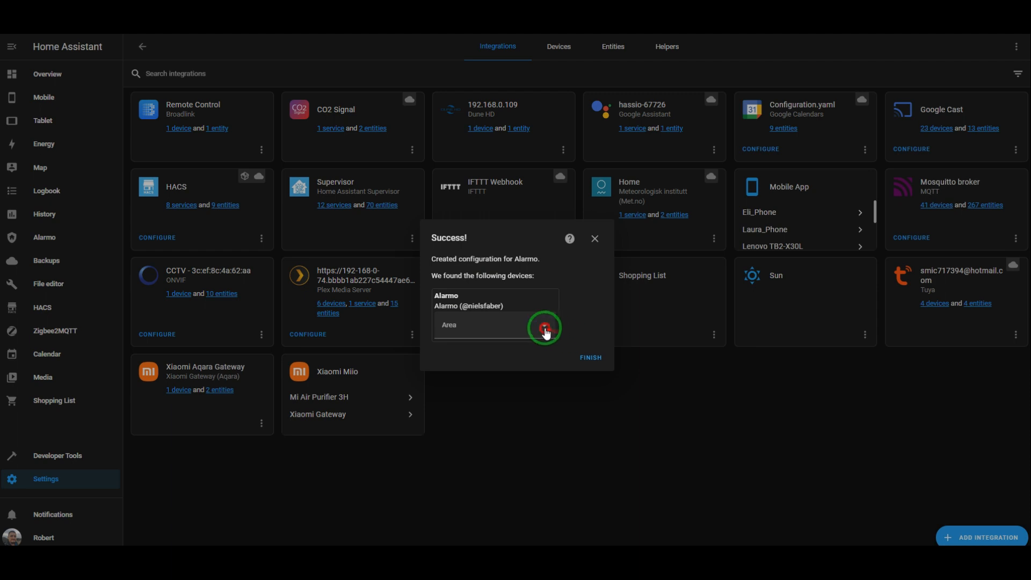
Step: Assign the Alarmo device to the Entryway area and finish the integration setup
left_click(545, 327)
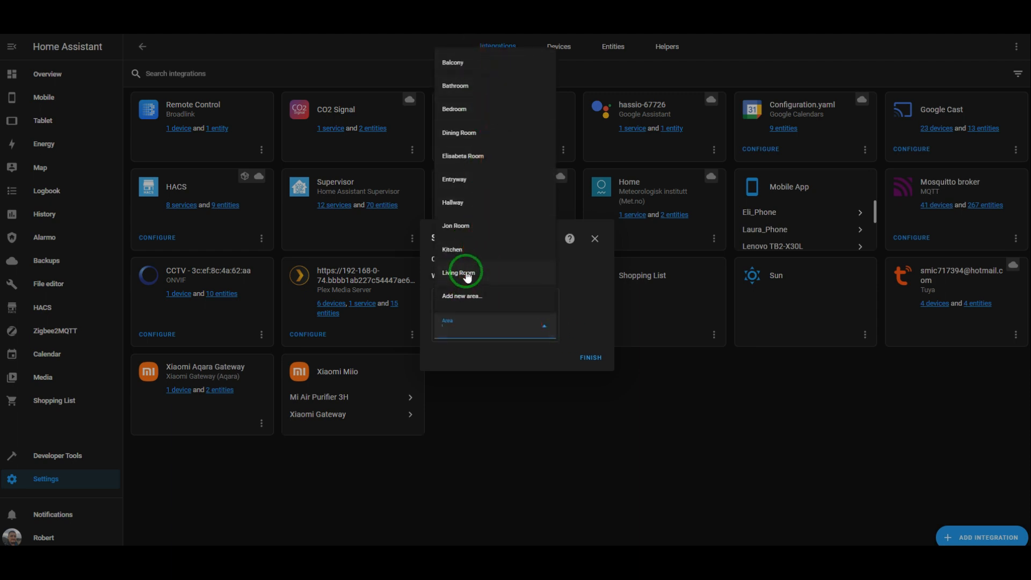
left_click(472, 188)
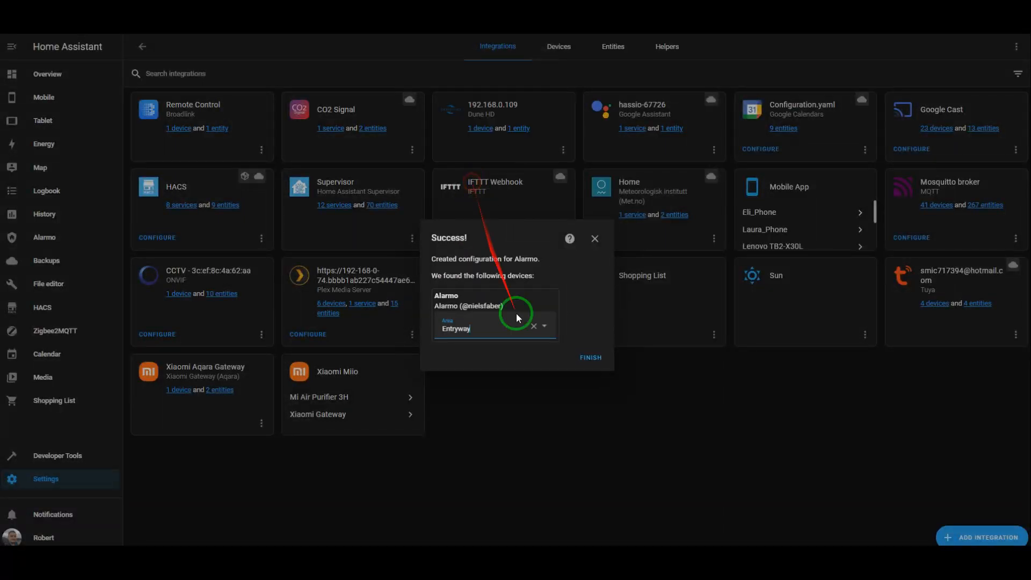
left_click(590, 356)
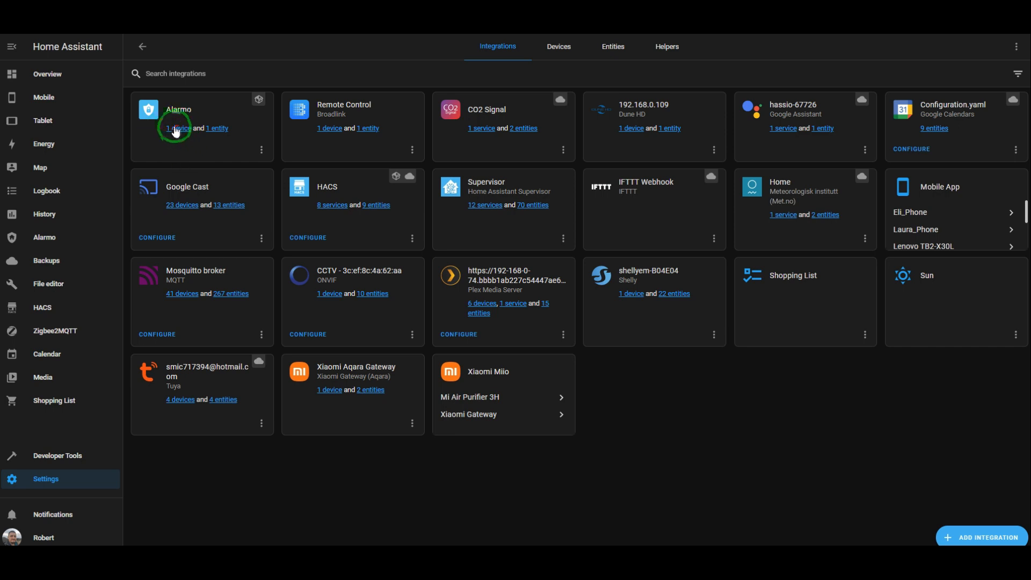
left_click(262, 149)
left_click(262, 150)
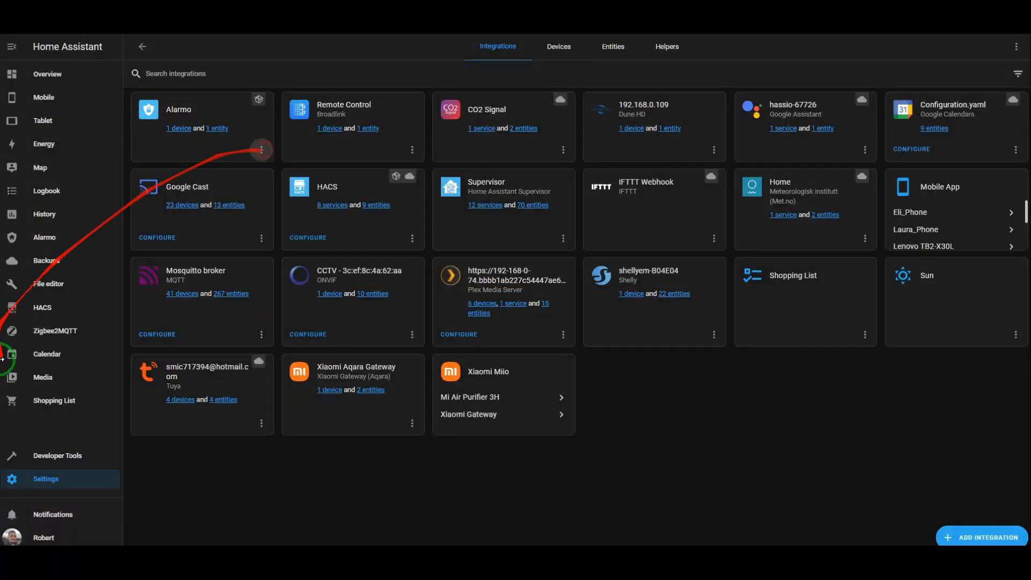
Step: Open the Alarmo alarm panel and examine its general settings, arm modes and the sensors available to add
left_click(44, 237)
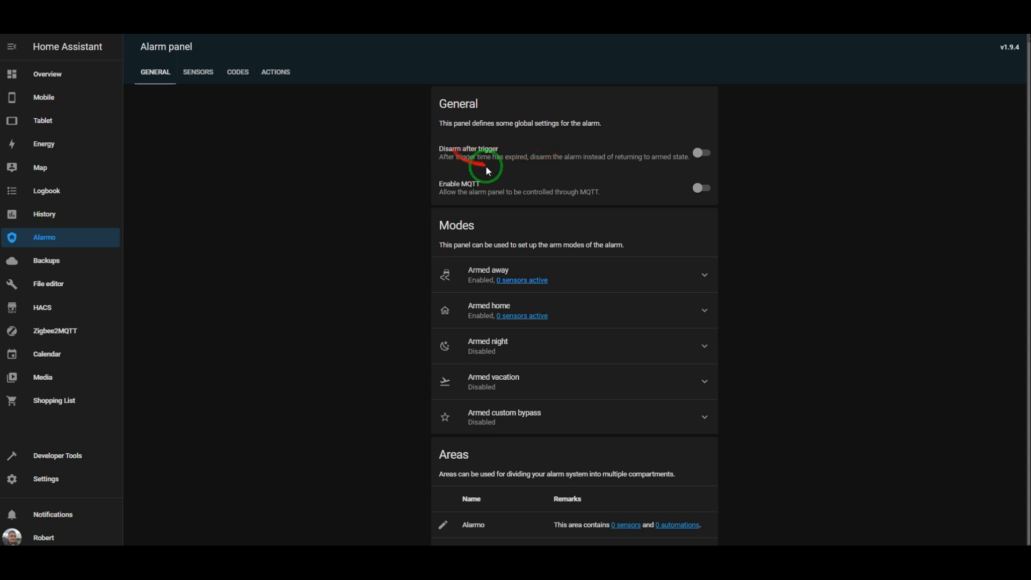
scroll(466, 141, "down", 1)
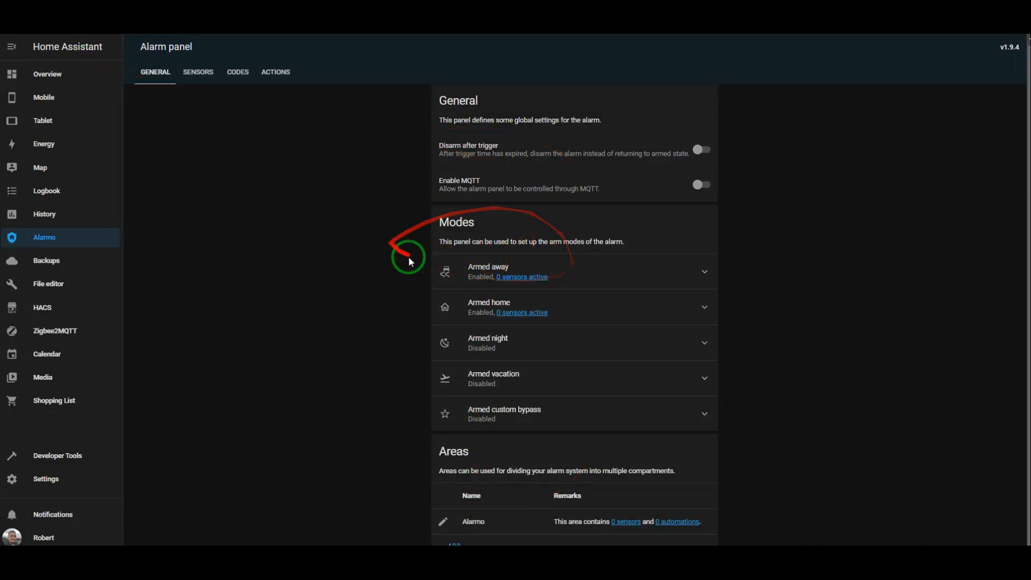
left_click(196, 72)
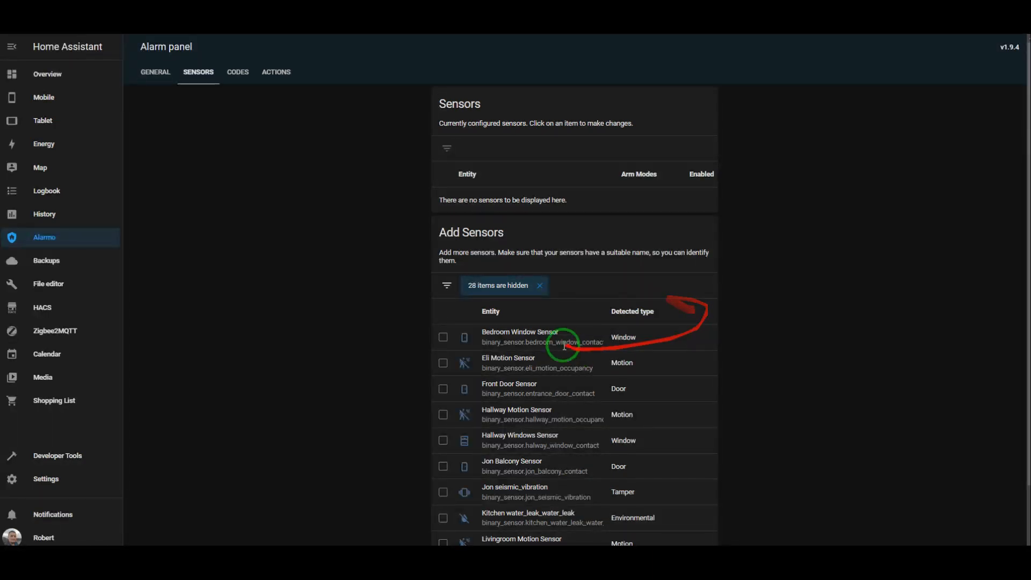
scroll(706, 343, "down", 2)
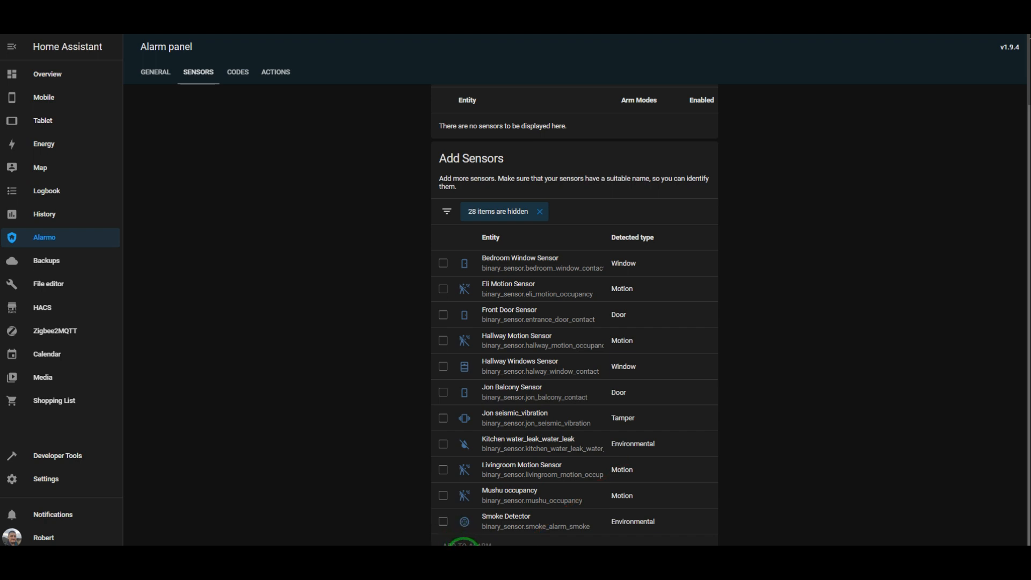
scroll(564, 304, "up", 2)
scroll(513, 414, "down", 2)
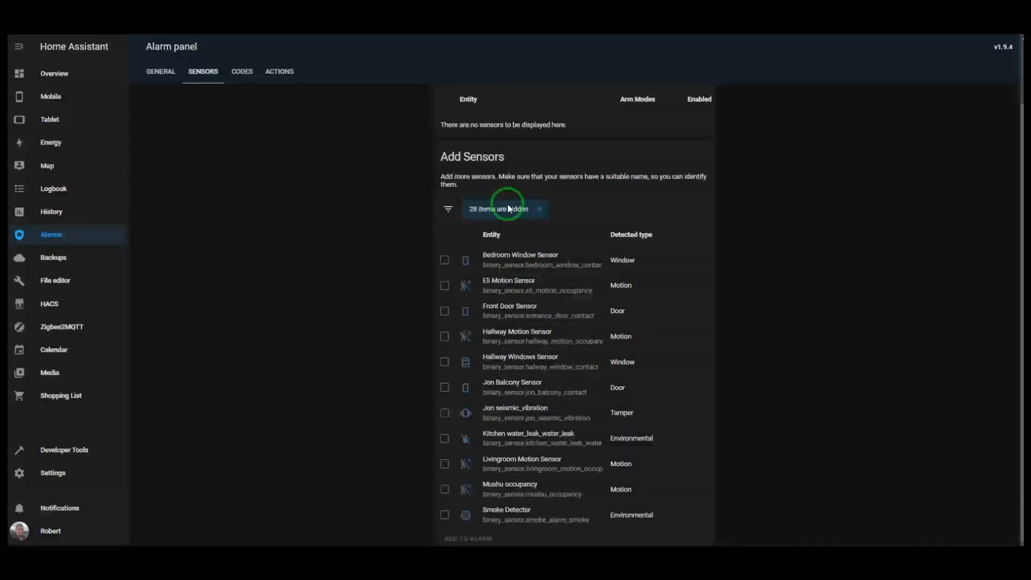
scroll(537, 282, "up", 3)
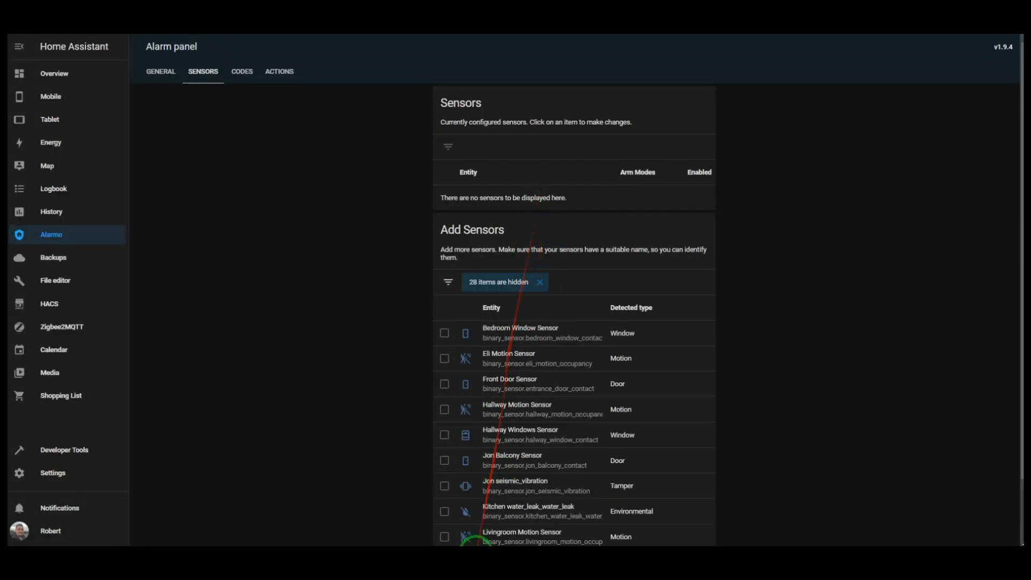
scroll(480, 483, "down", 3)
scroll(483, 402, "up", 3)
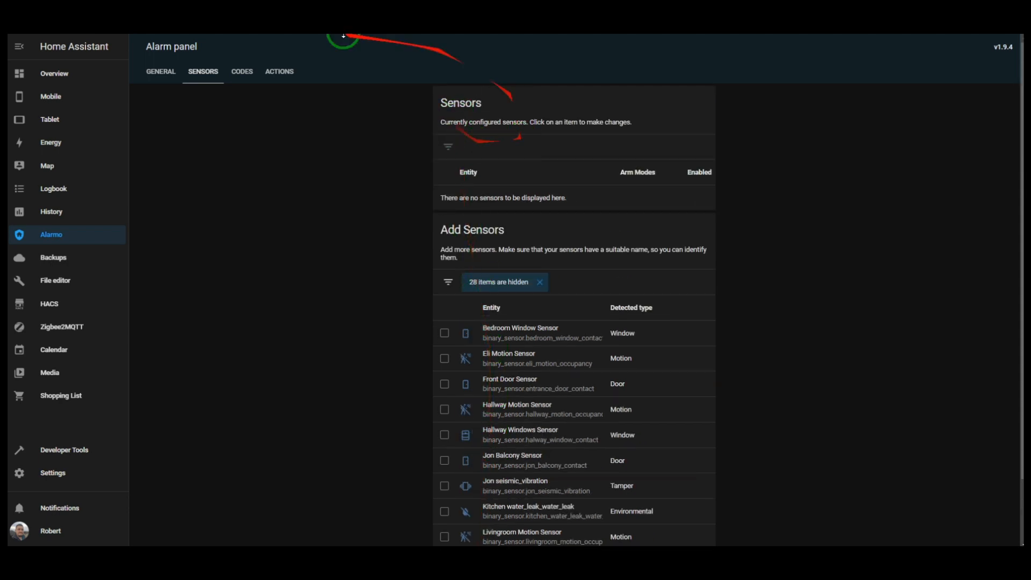
Step: Create a new alarm user with the user's name and a confirmed code, switch on the override code option, and save
left_click(241, 73)
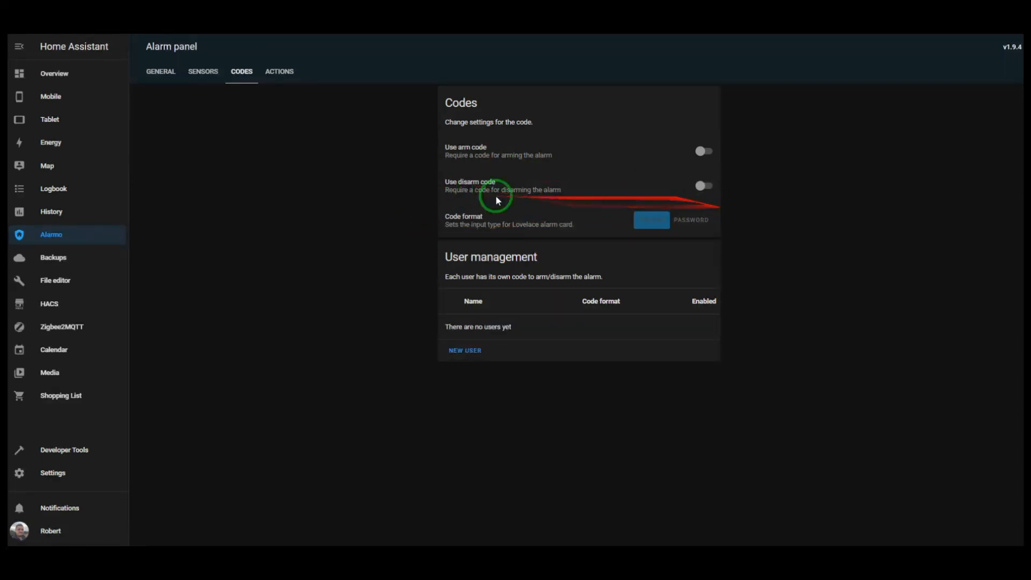
triple_click(465, 183)
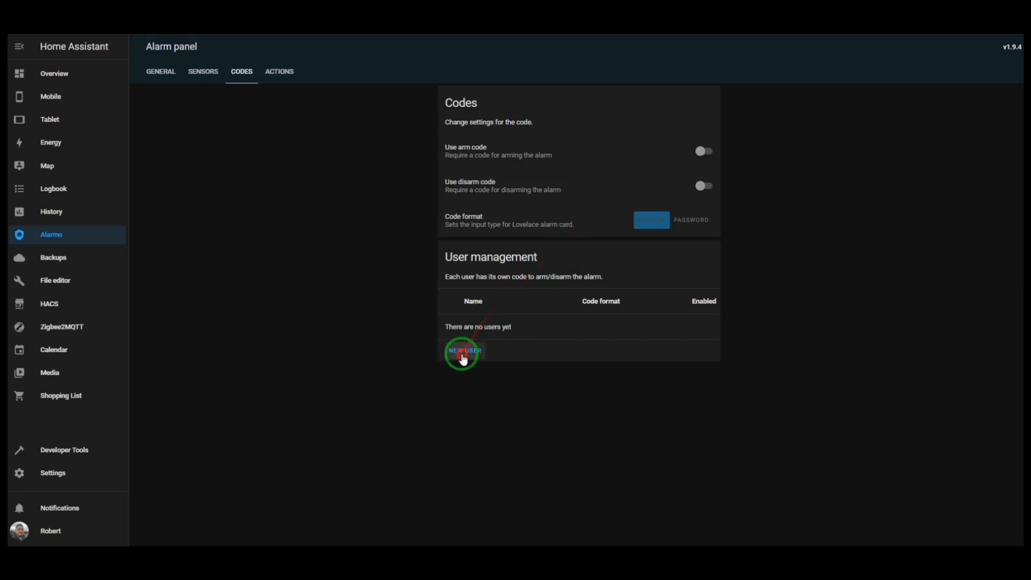
left_click(464, 352)
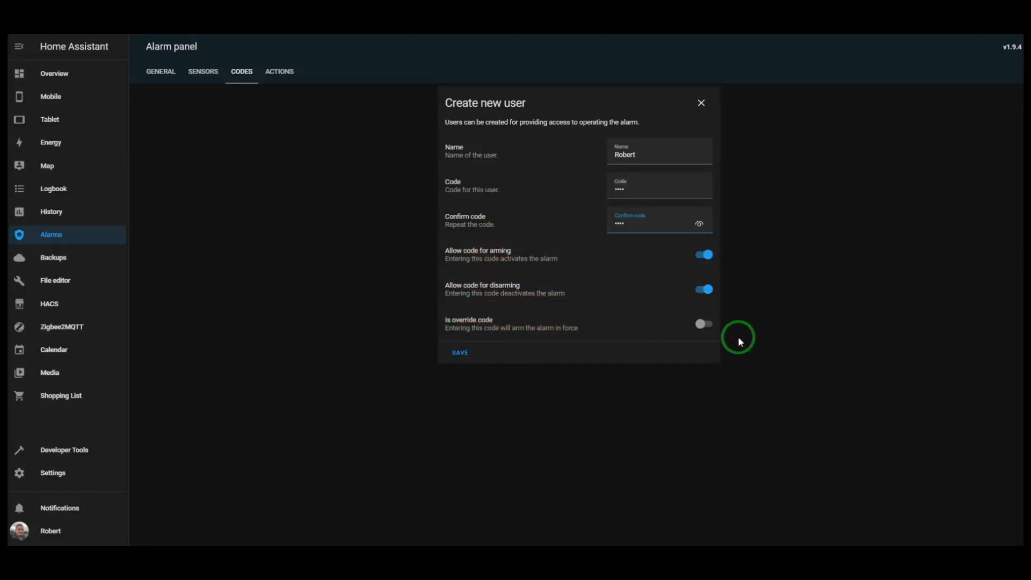
left_click(706, 324)
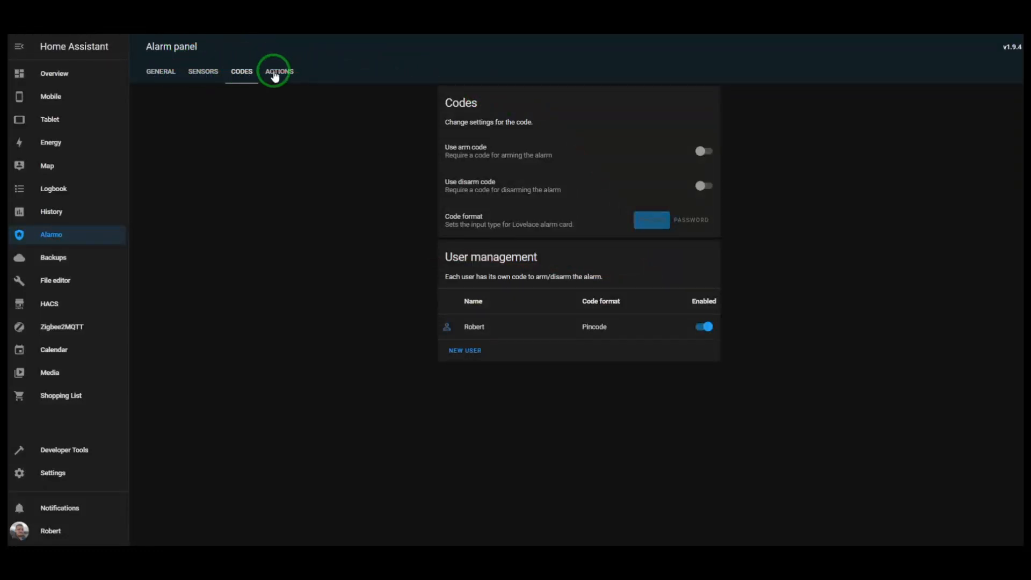
Step: Review the notifications and actions settings, and examine the Armed away mode's status, exit delay, entry delay and trigger time
left_click(275, 74)
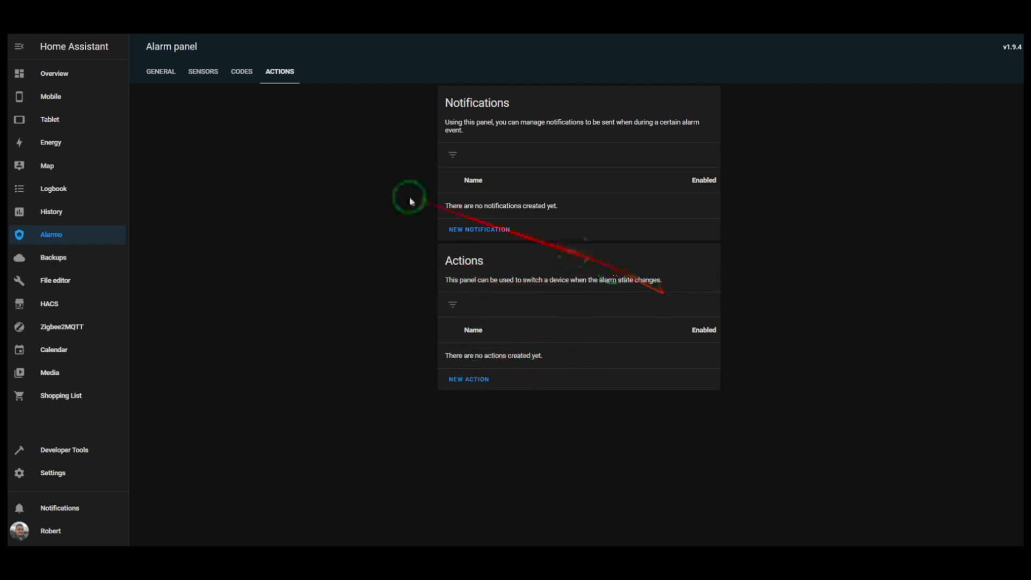
left_click(155, 70)
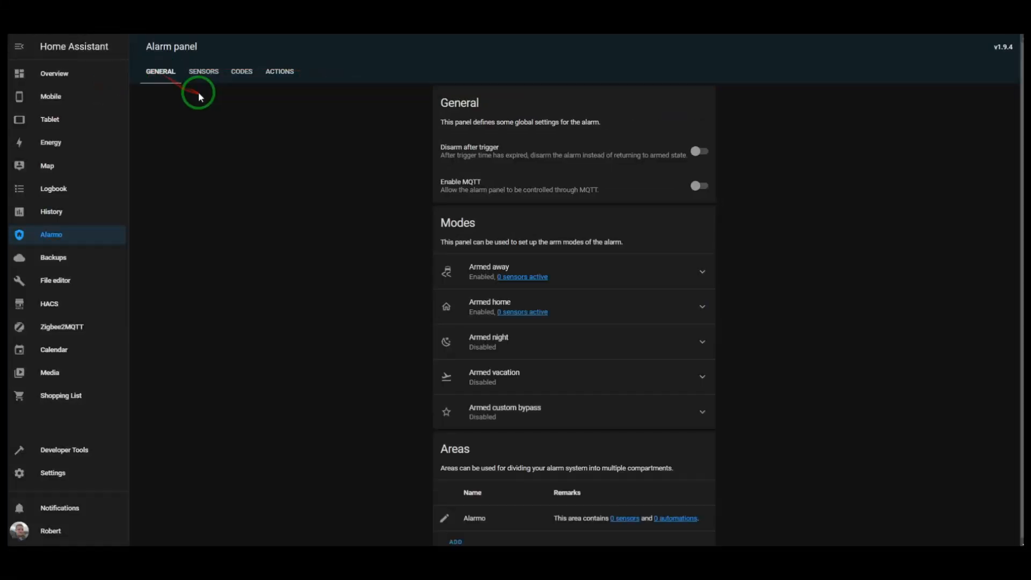
scroll(552, 150, "down", 1)
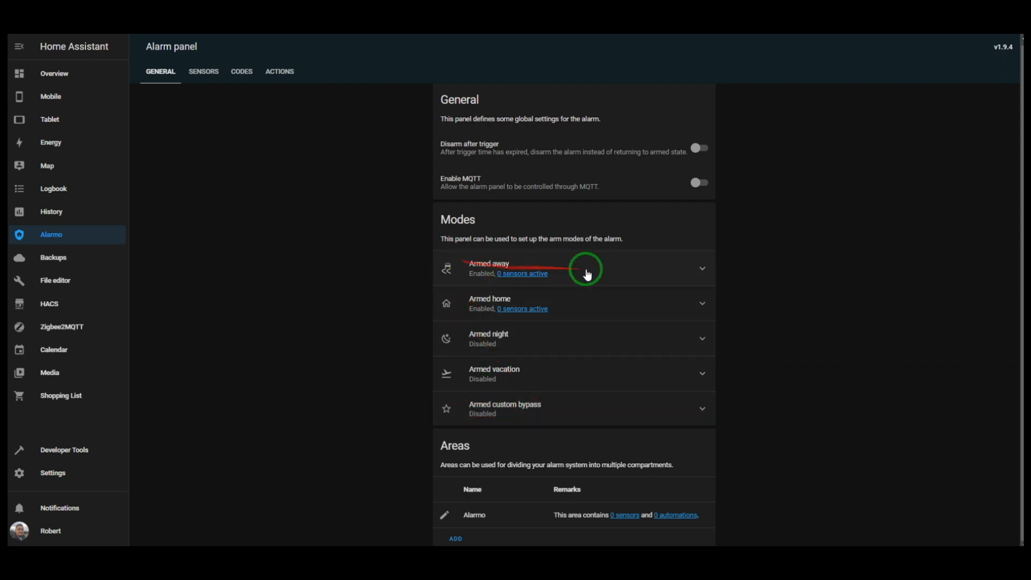
left_click(474, 272)
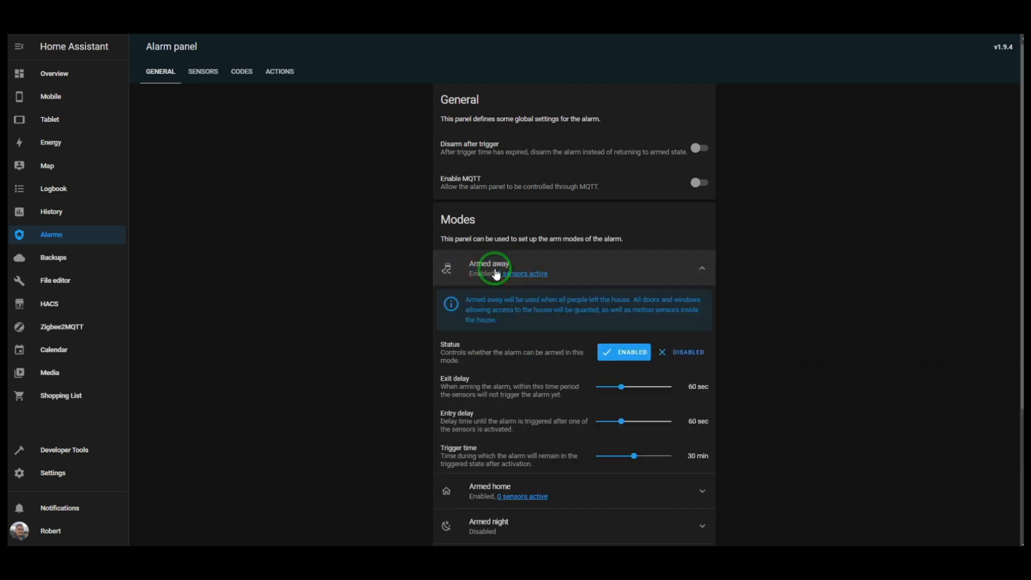
scroll(495, 274, "down", 3)
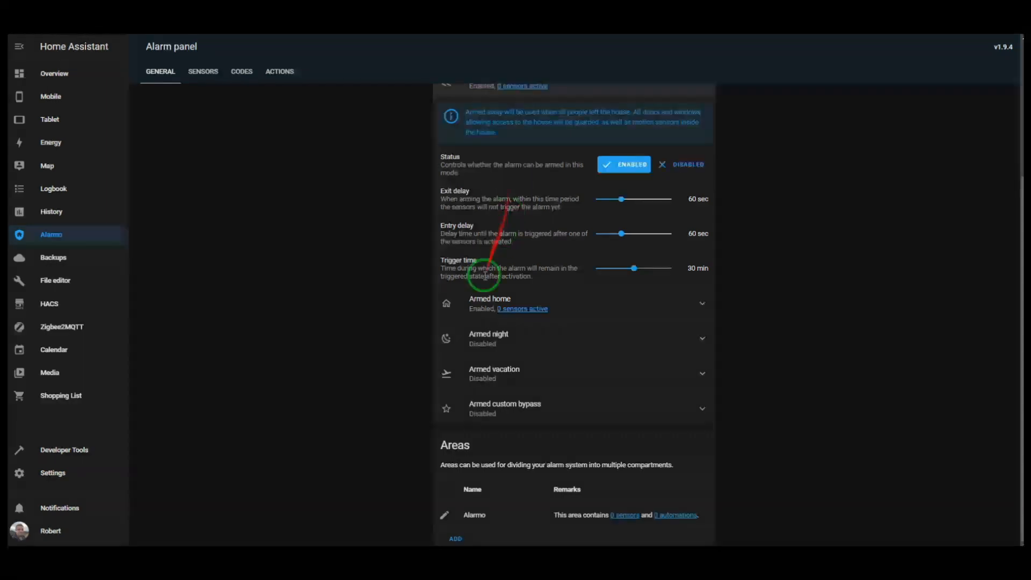
scroll(485, 276, "up", 3)
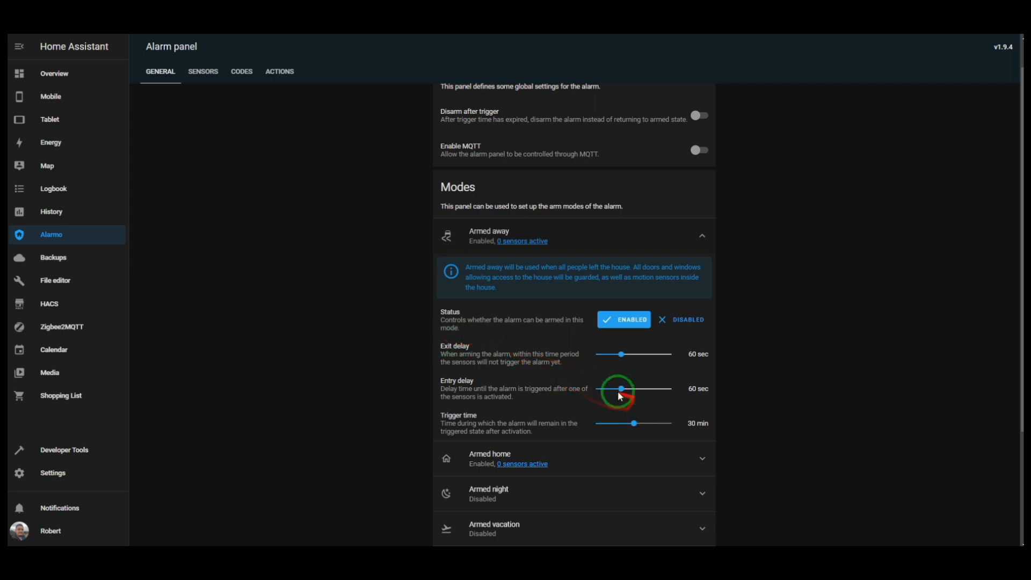
scroll(537, 392, "down", 3)
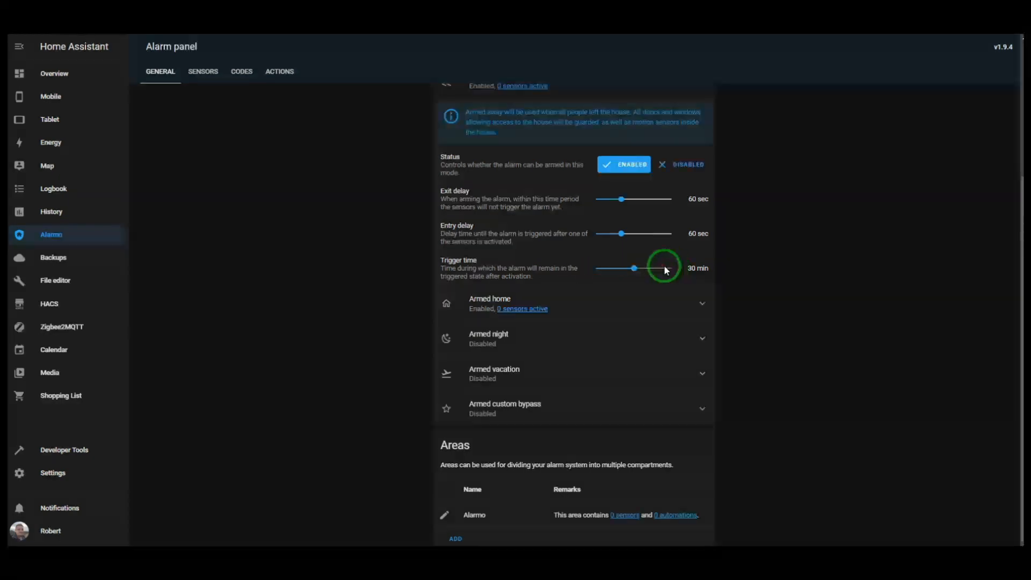
scroll(629, 267, "up", 4)
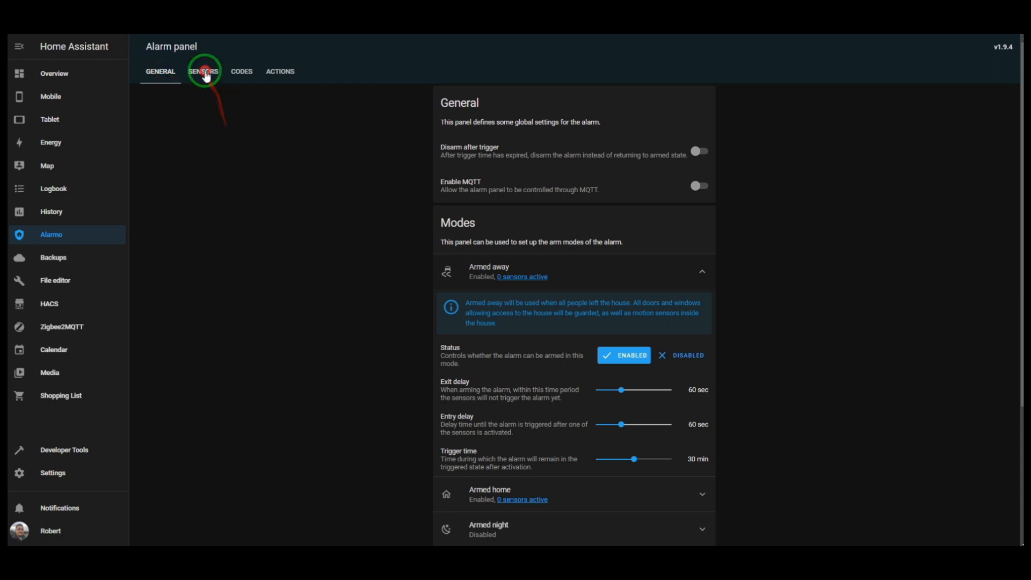
left_click(206, 75)
left_click(157, 73)
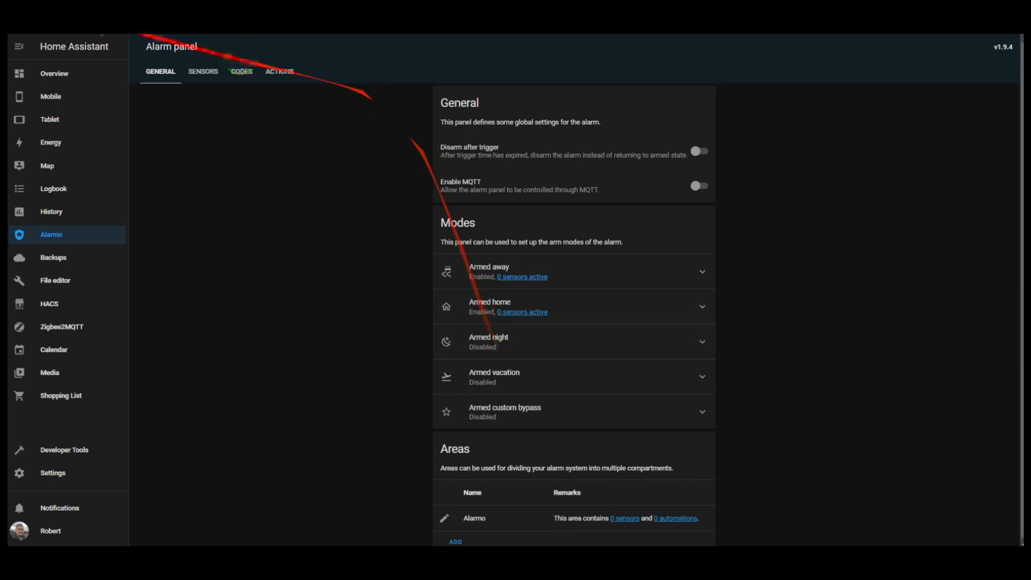
Step: Select all the available sensors, from Bedroom Window Sensor to Smoke Detector, add them to the alarm, and review the configured list
left_click(204, 73)
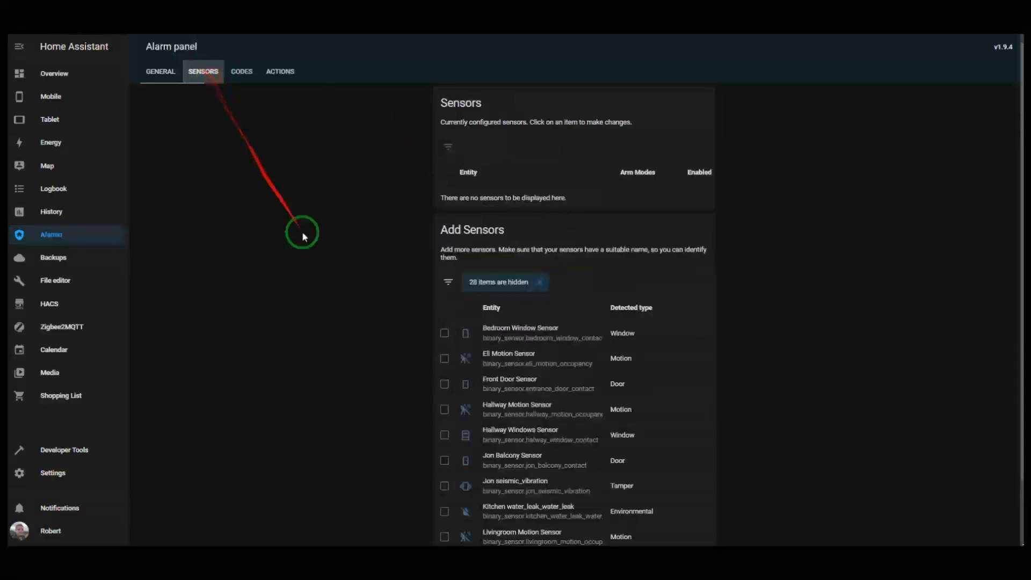
left_click(444, 334)
left_click(445, 360)
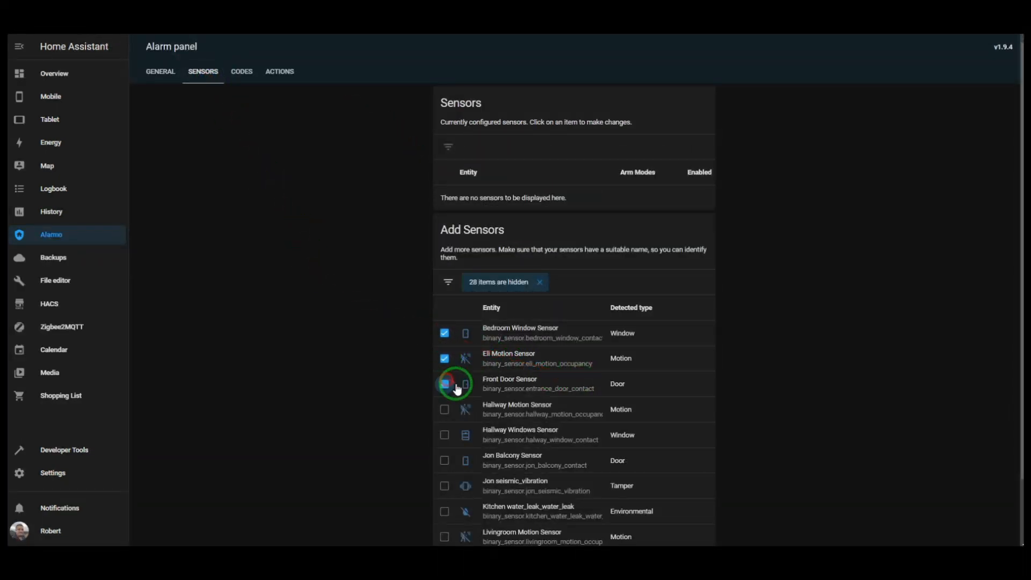
scroll(519, 461, "down", 2)
left_click(444, 336)
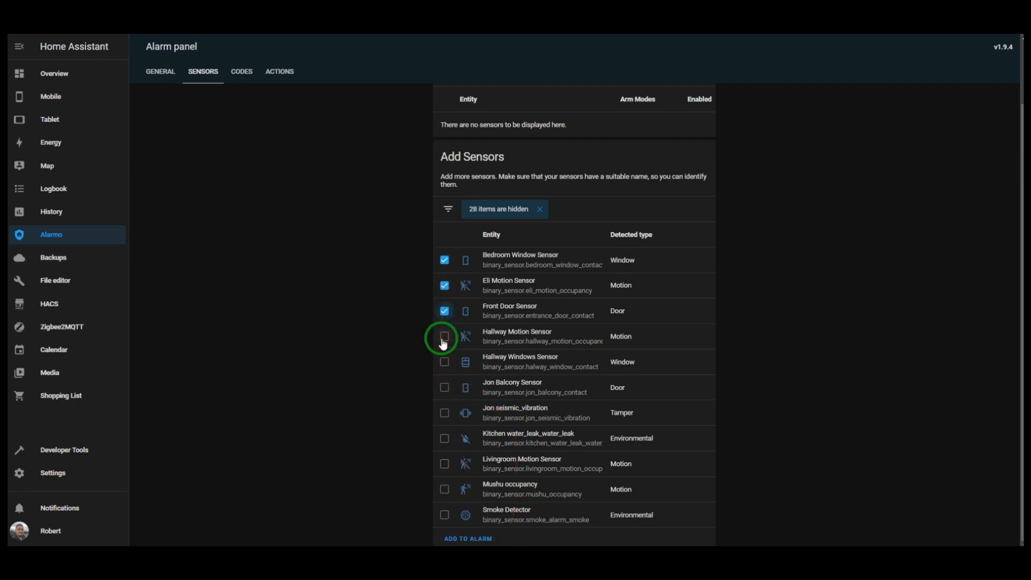
left_click(444, 361)
left_click(444, 394)
left_click(444, 419)
left_click(445, 443)
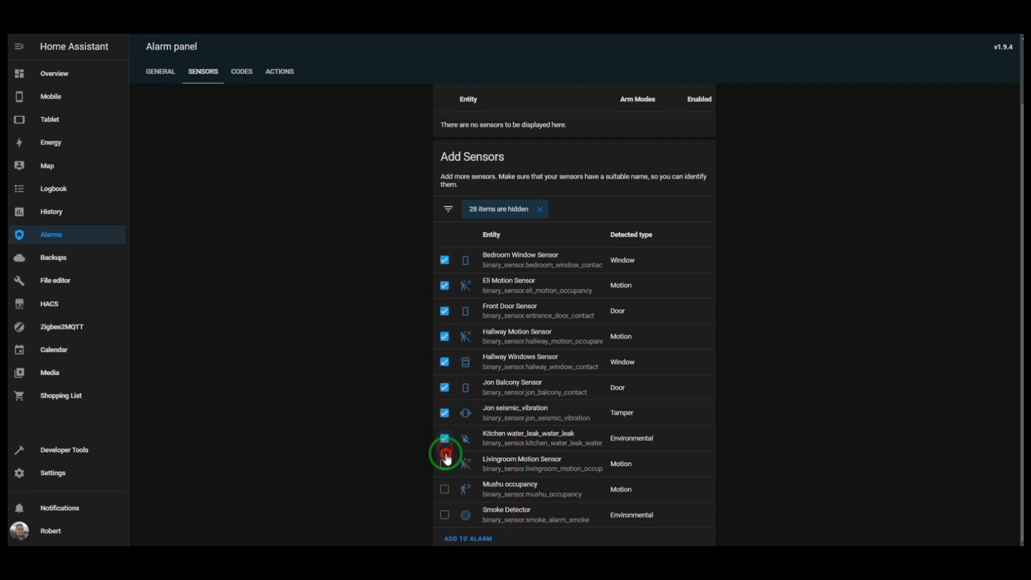
left_click(444, 488)
left_click(443, 514)
left_click(468, 538)
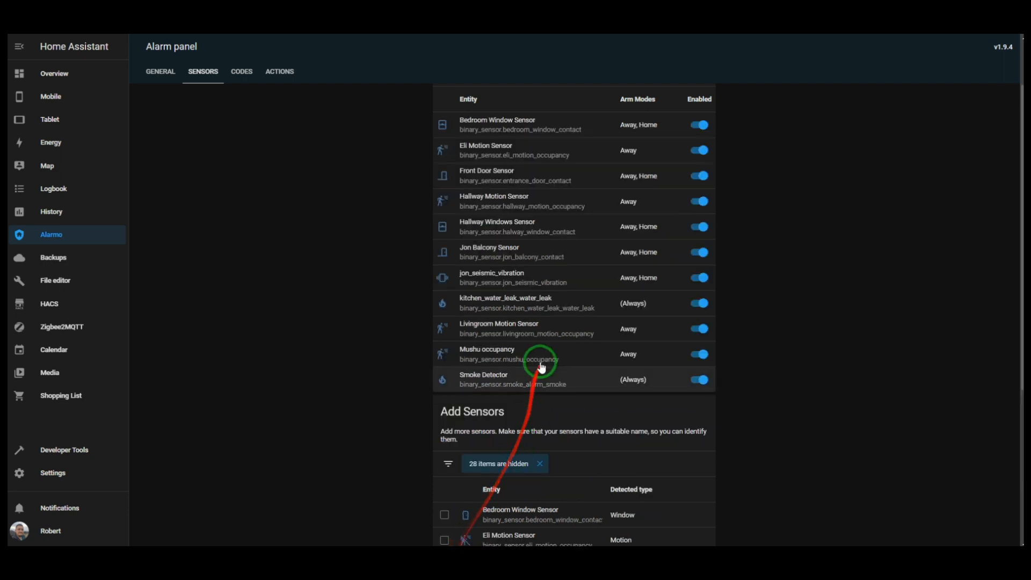
scroll(612, 311, "up", 2)
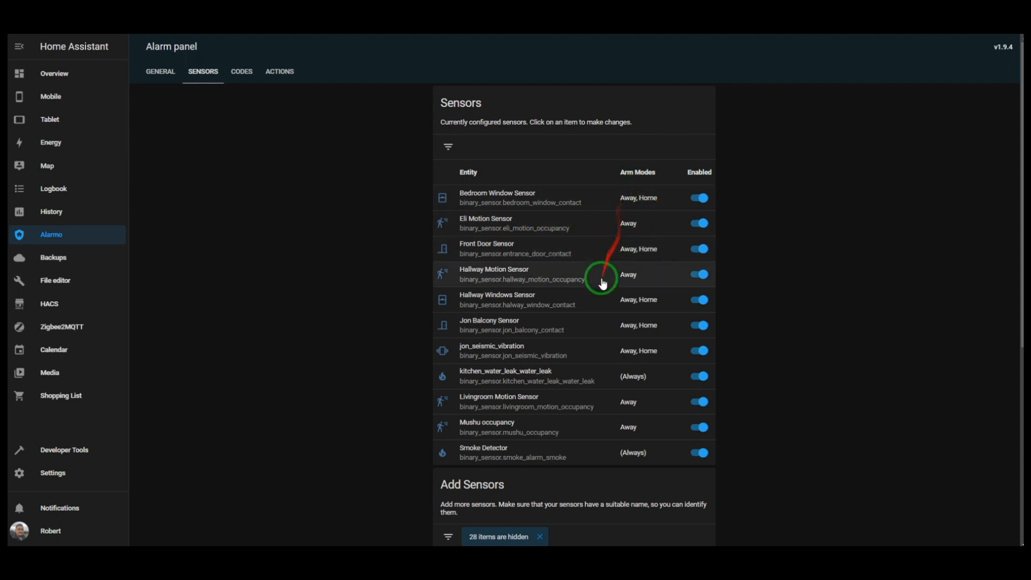
scroll(584, 306, "down", 5)
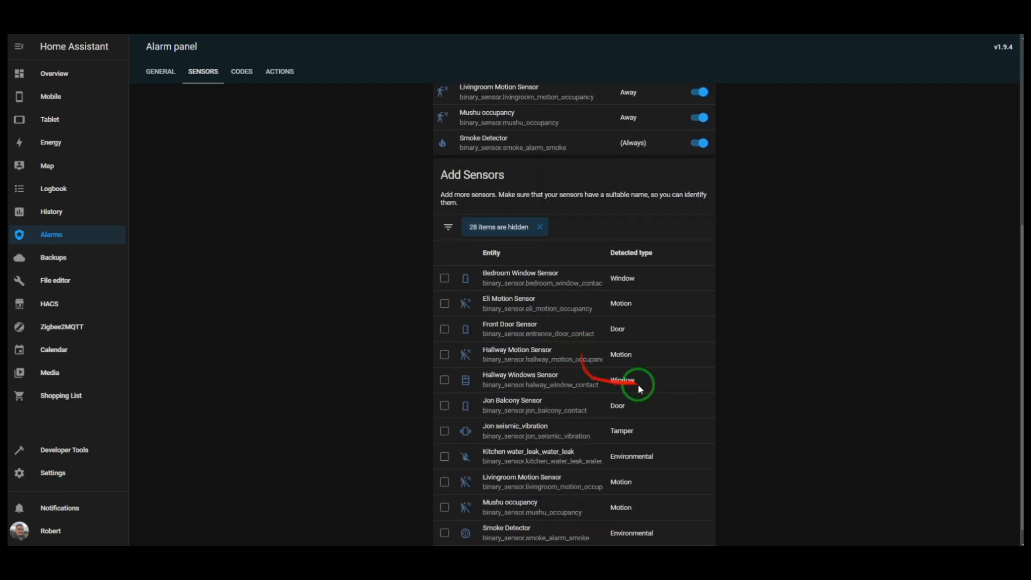
Step: Compare the alarm's configured sensors and their arm modes with the sensors still available to add
scroll(663, 384, "down", 1)
scroll(535, 315, "up", 6)
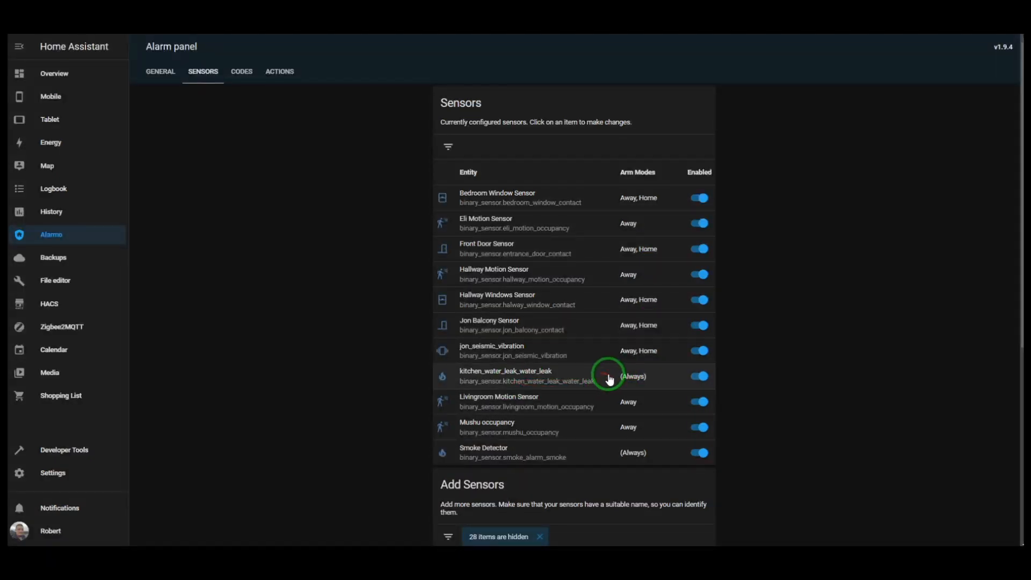
scroll(601, 378, "down", 6)
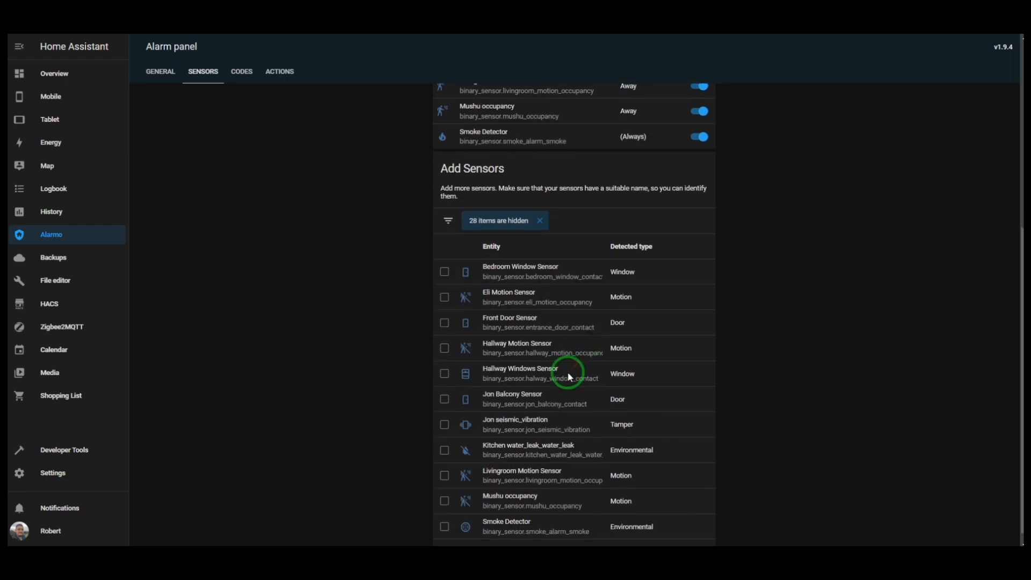
scroll(559, 380, "up", 6)
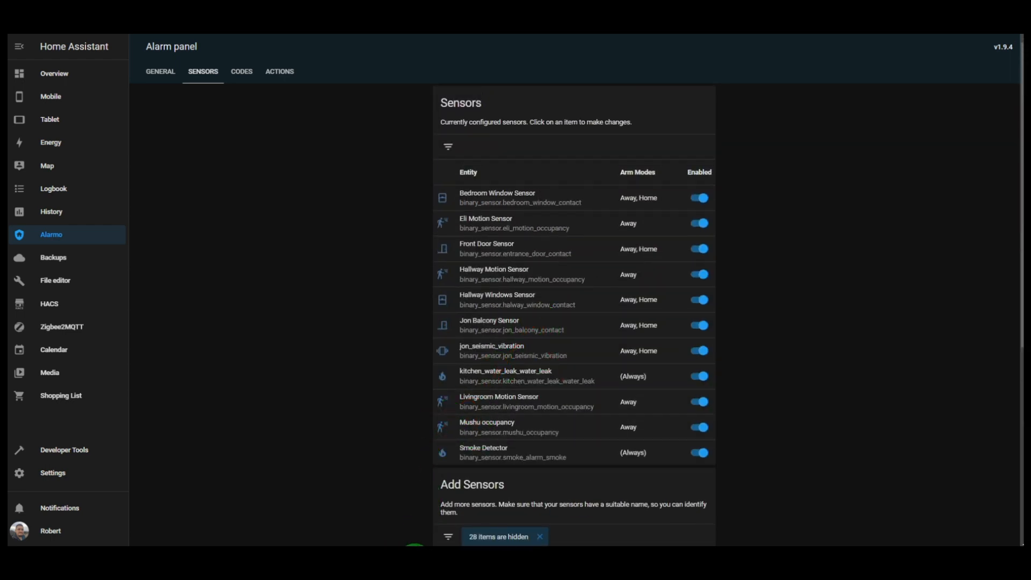
Step: Switch to configuration.yaml in Notepad, examine the commented-out alarm_control_panel section, and minimise the file
mouse_move(414, 555)
left_click(344, 497)
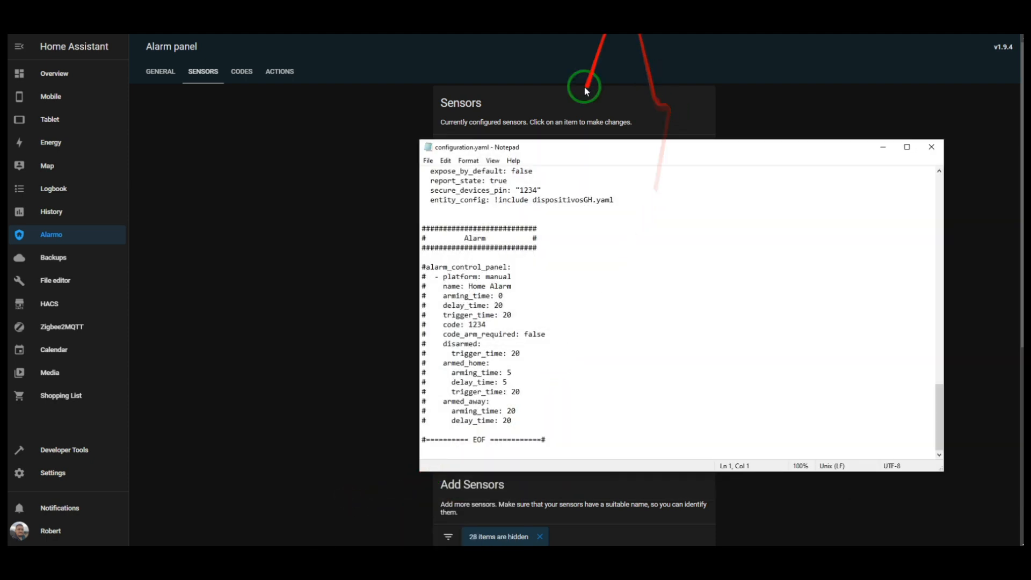
left_click(514, 200)
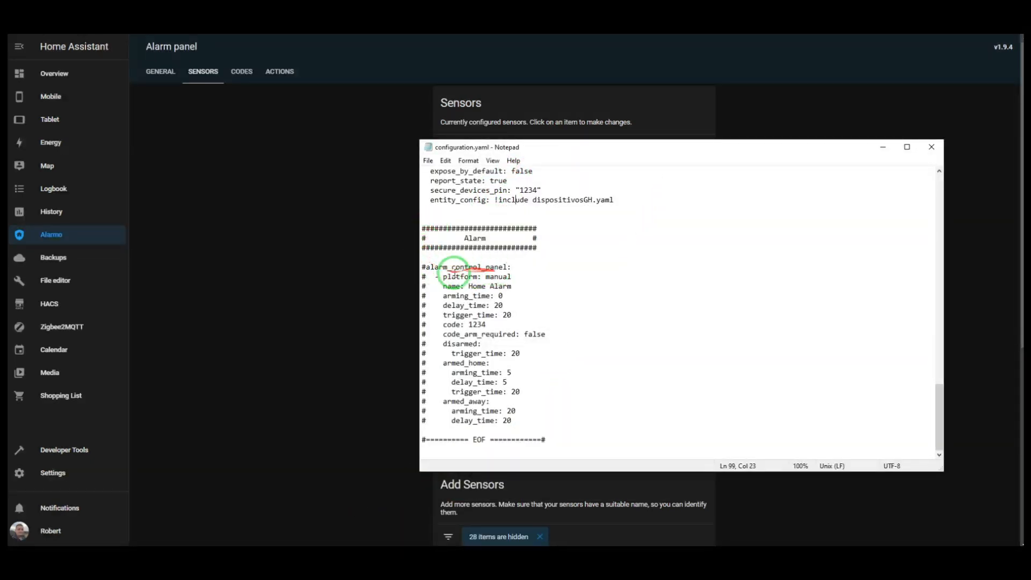
left_click_drag(519, 264, 396, 266)
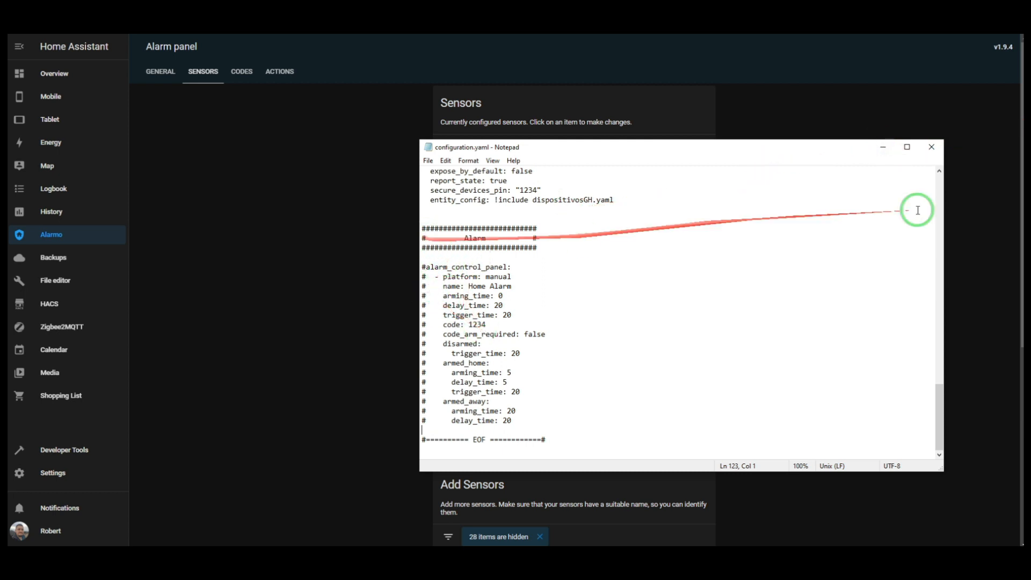
left_click(881, 149)
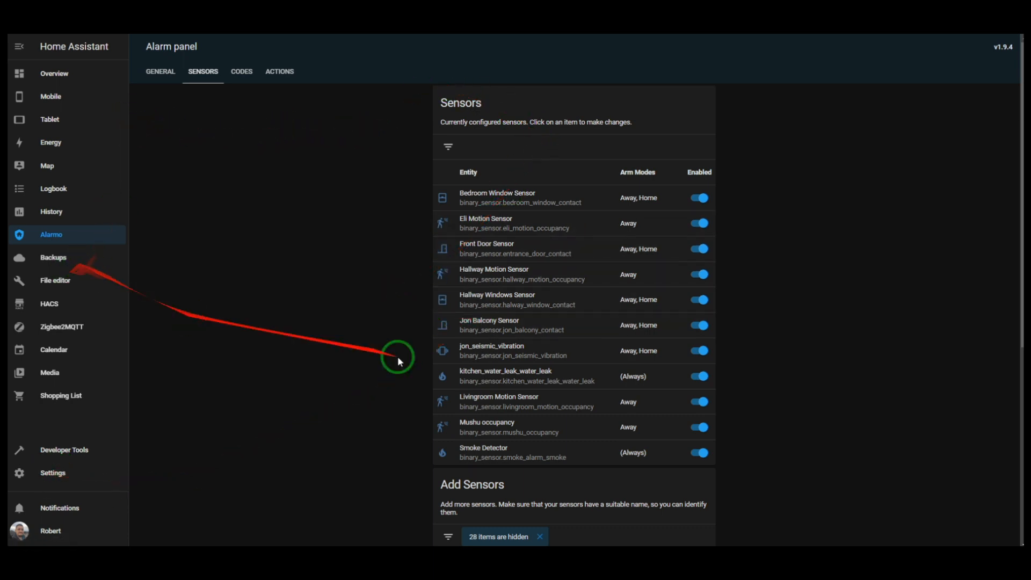
Step: Review the alarm's general settings, arm modes and areas, and examine the configured sensors list
left_click(278, 70)
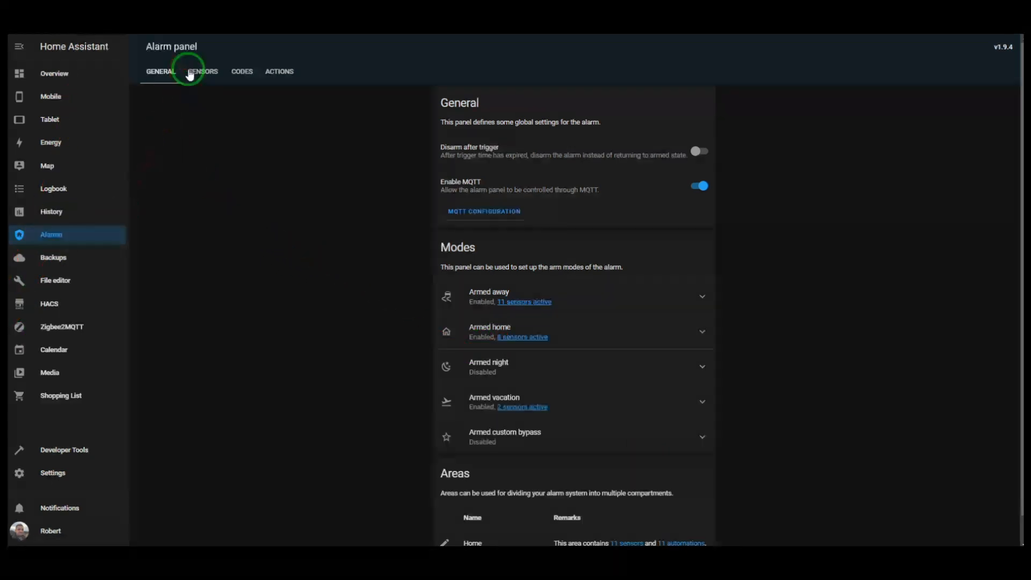
left_click(156, 71)
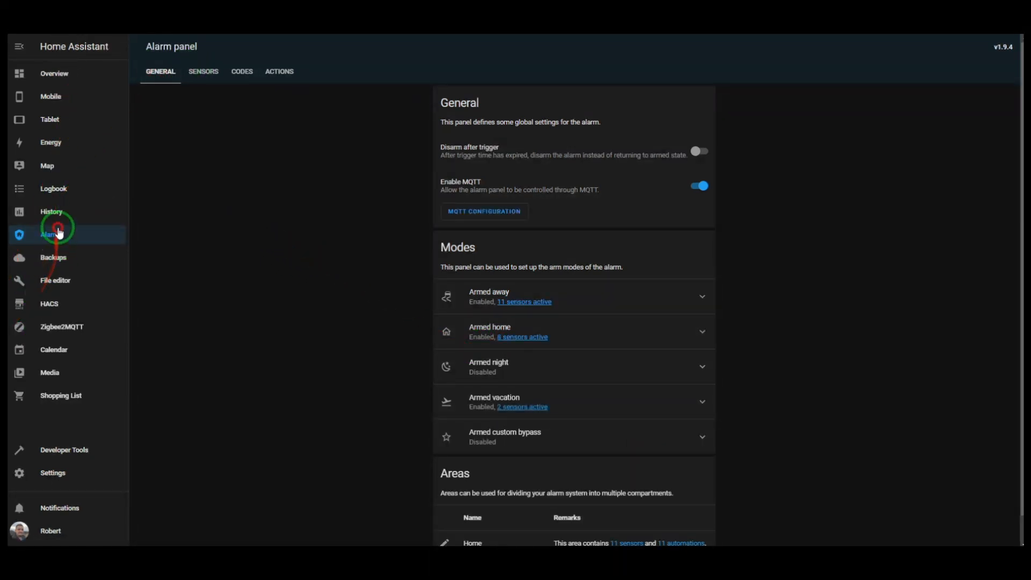
scroll(676, 216, "down", 1)
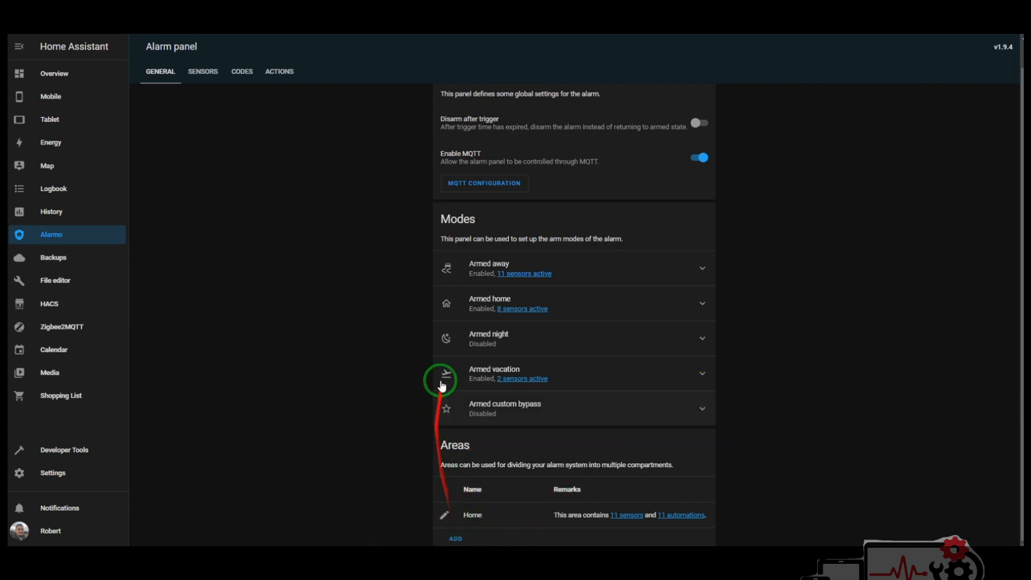
scroll(437, 375, "up", 1)
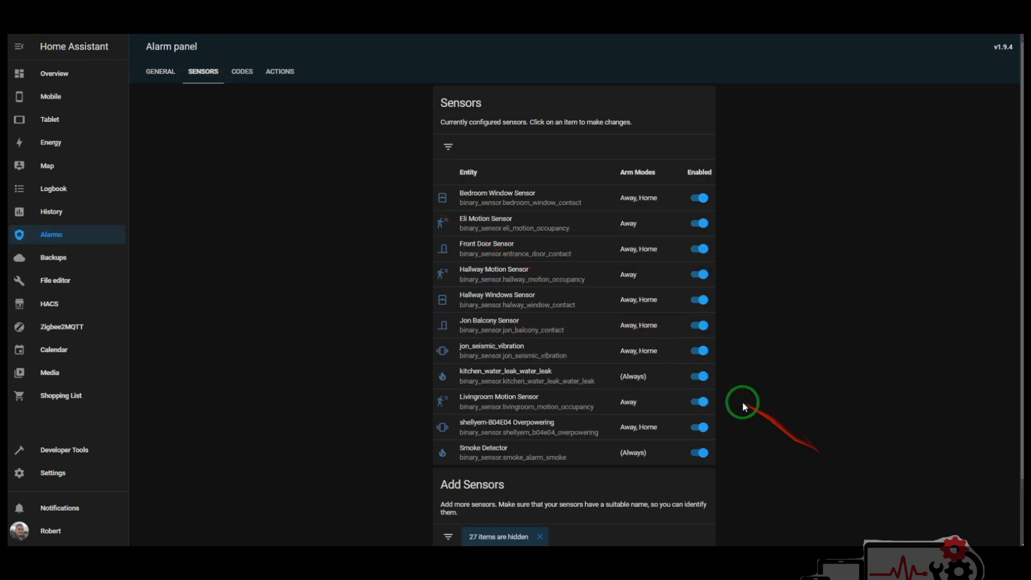
scroll(703, 401, "down", 2)
scroll(692, 416, "up", 2)
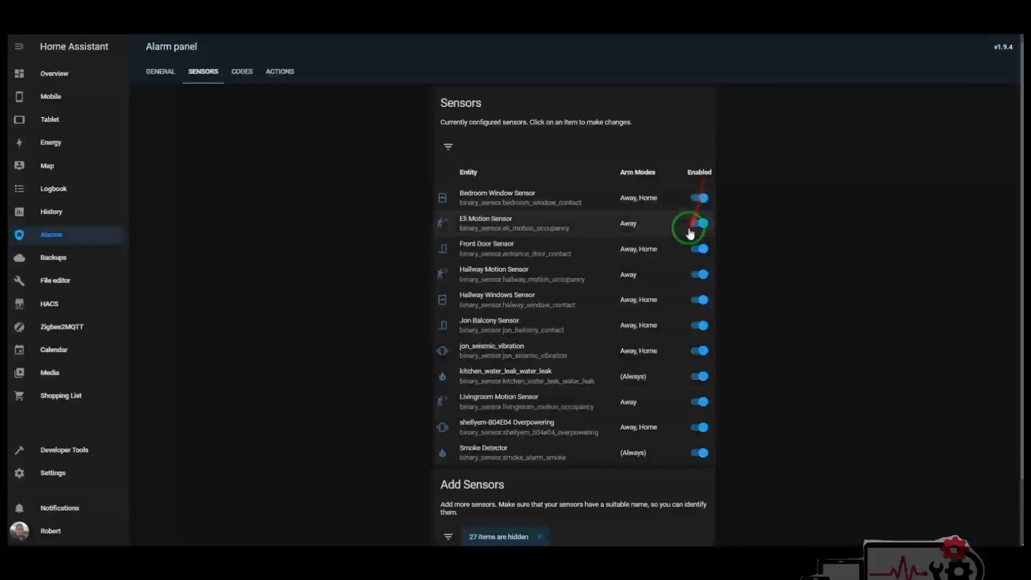
Step: Review the code settings and user management, and look through the alarm's notifications and actions
left_click(241, 71)
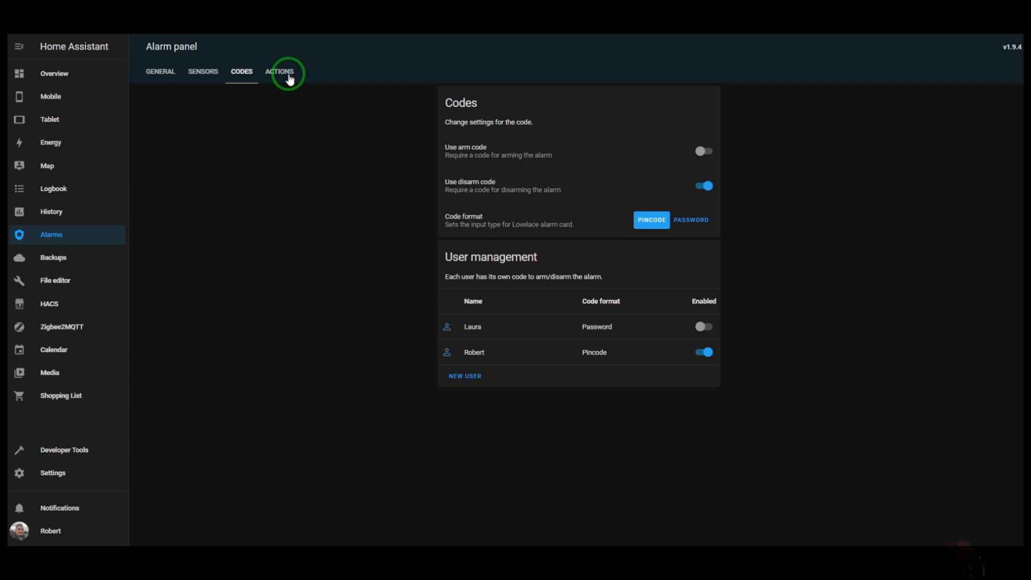
left_click(288, 75)
scroll(475, 141, "down", 2)
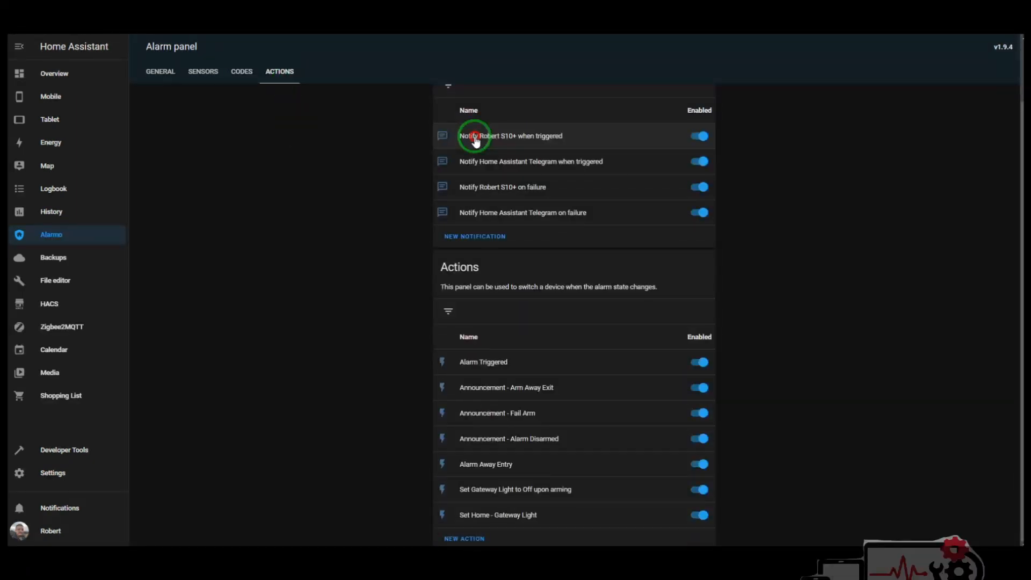
Step: Open the phone notification for a triggered alarm and examine its condition, task and options
left_click(475, 137)
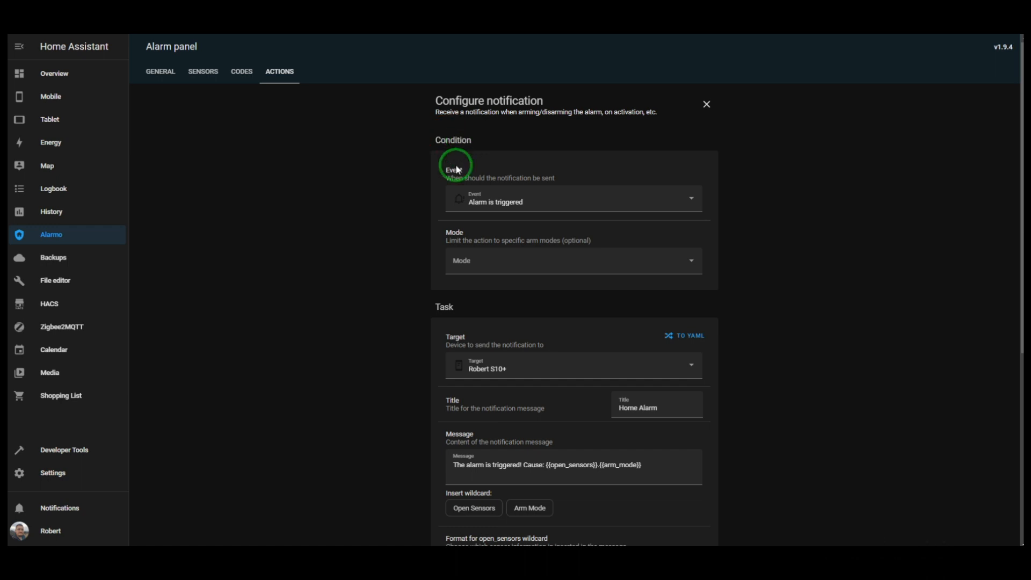
scroll(454, 164, "down", 4)
scroll(462, 155, "down", 2)
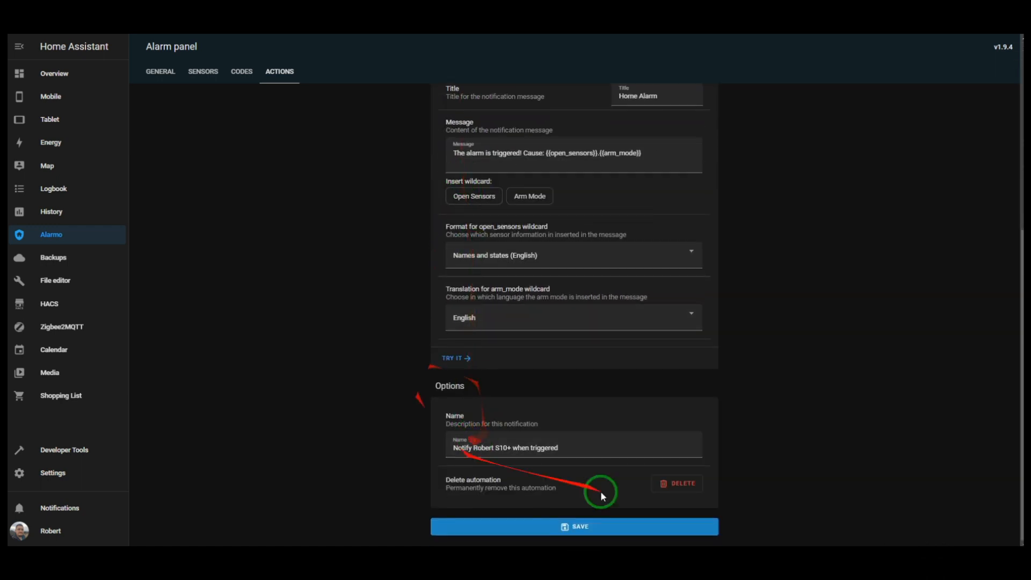
scroll(805, 322, "up", 6)
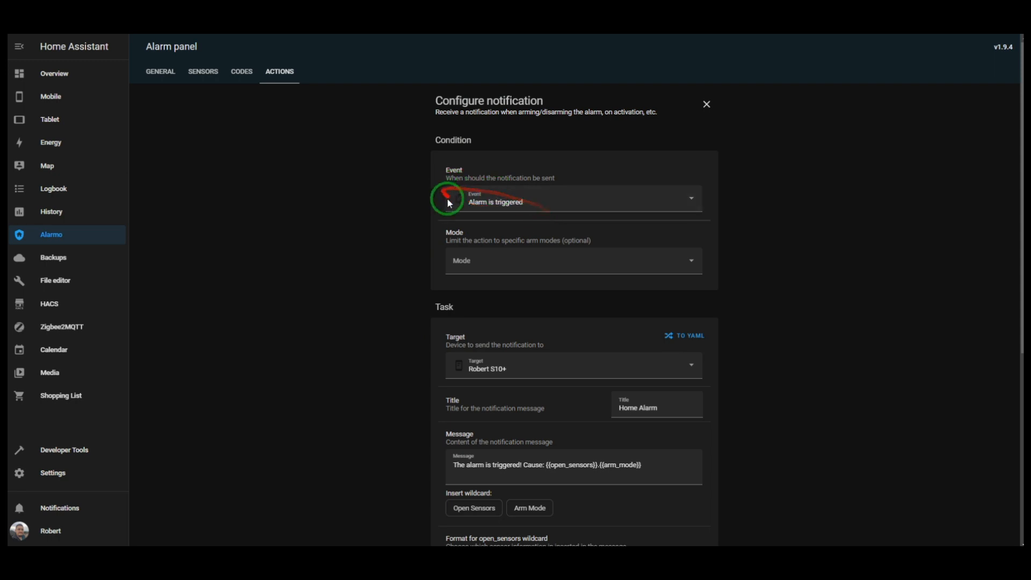
Step: Examine the notification's event and mode choices, keeping Alarm is triggered as the event and the mode empty
left_click(506, 202)
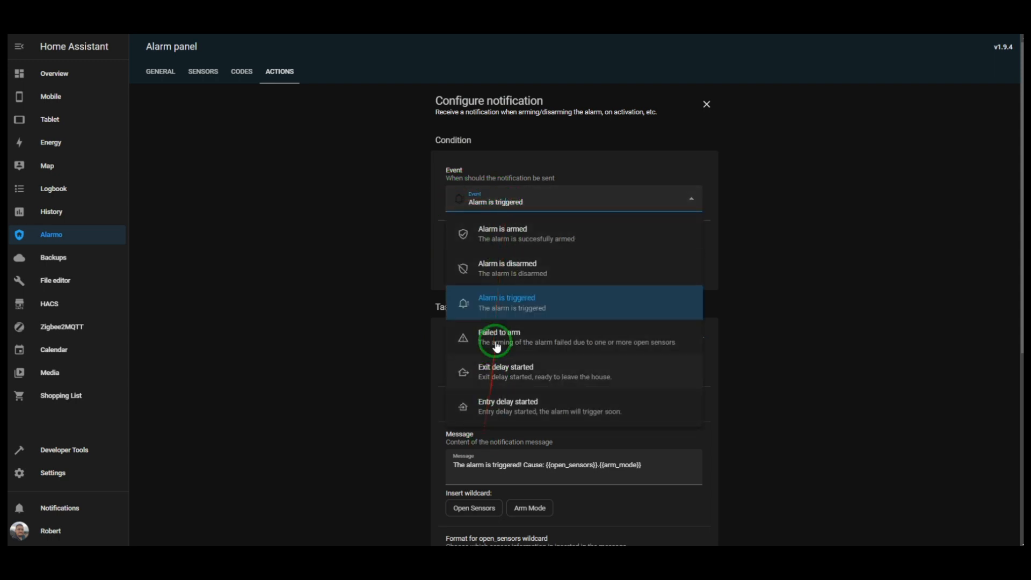
left_click(523, 305)
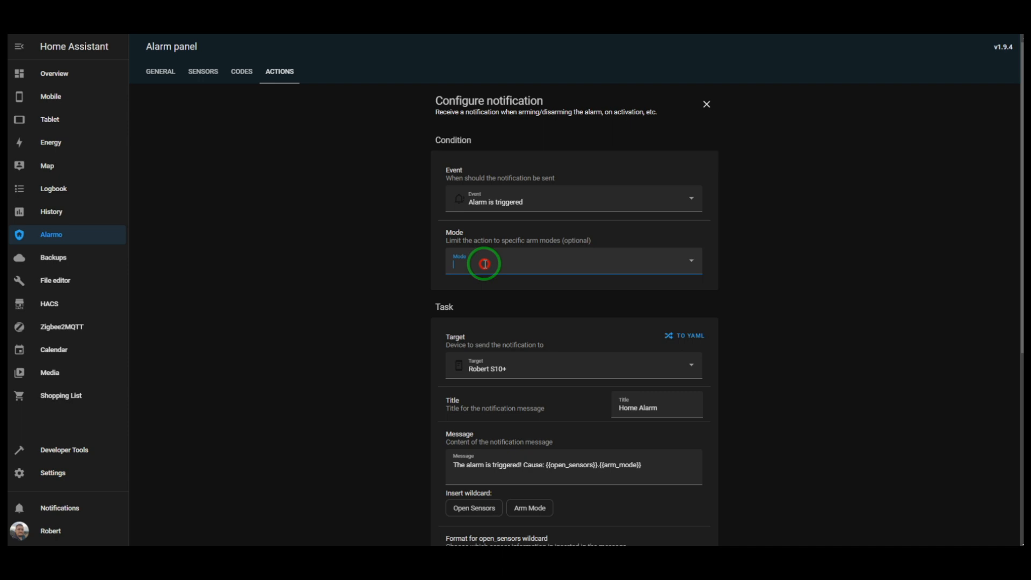
left_click(483, 264)
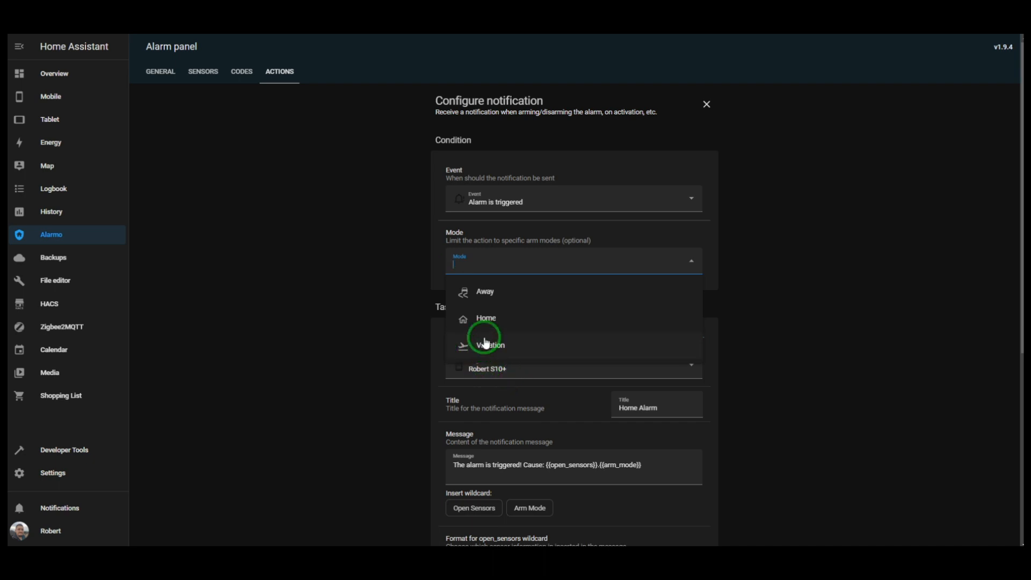
left_click(379, 244)
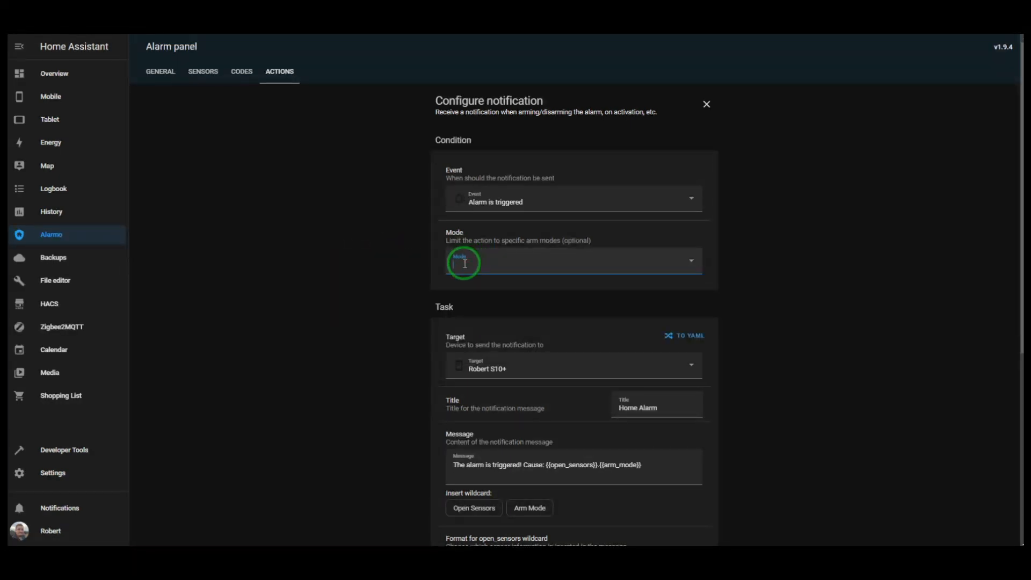
left_click(389, 298)
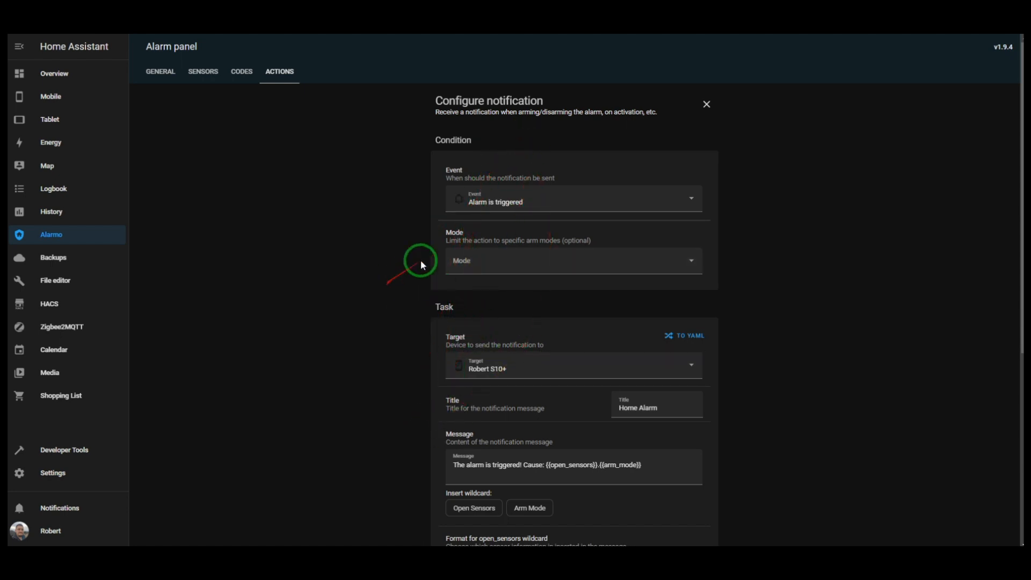
Step: View the phone notification's task as YAML, and switch it back to the form view
scroll(378, 277, "down", 3)
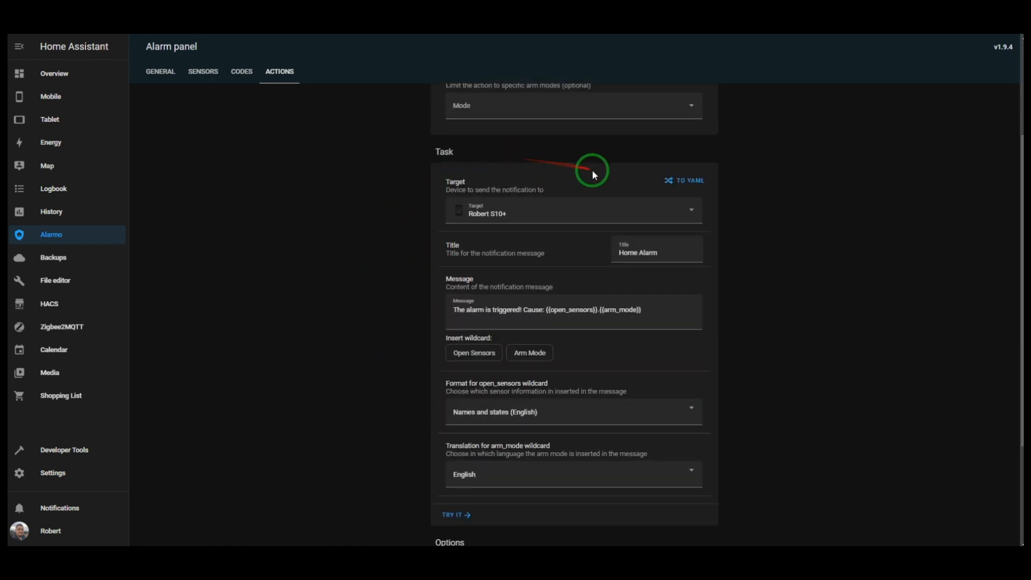
left_click(686, 184)
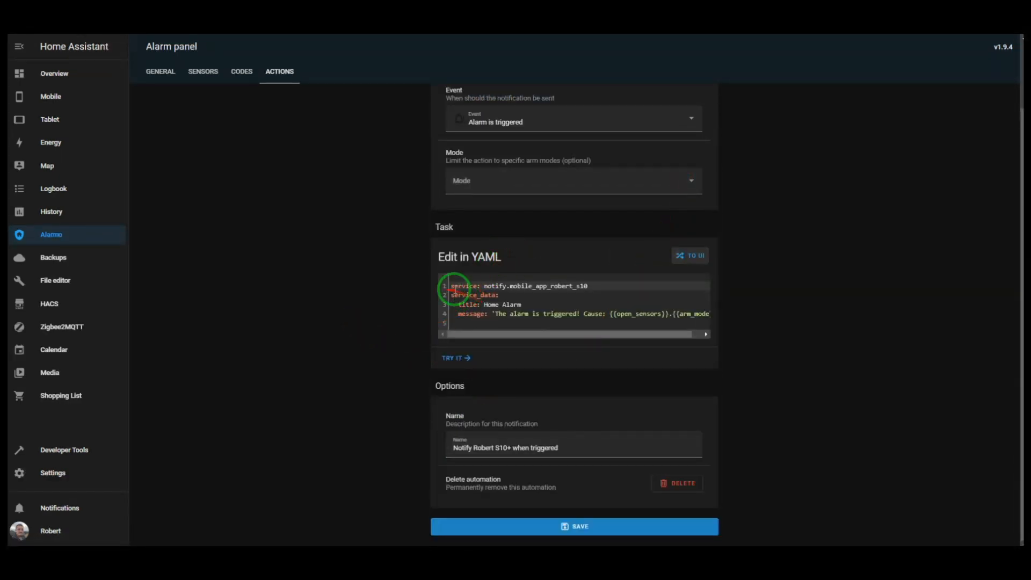
scroll(467, 286, "up", 2)
scroll(518, 292, "down", 2)
scroll(554, 278, "up", 2)
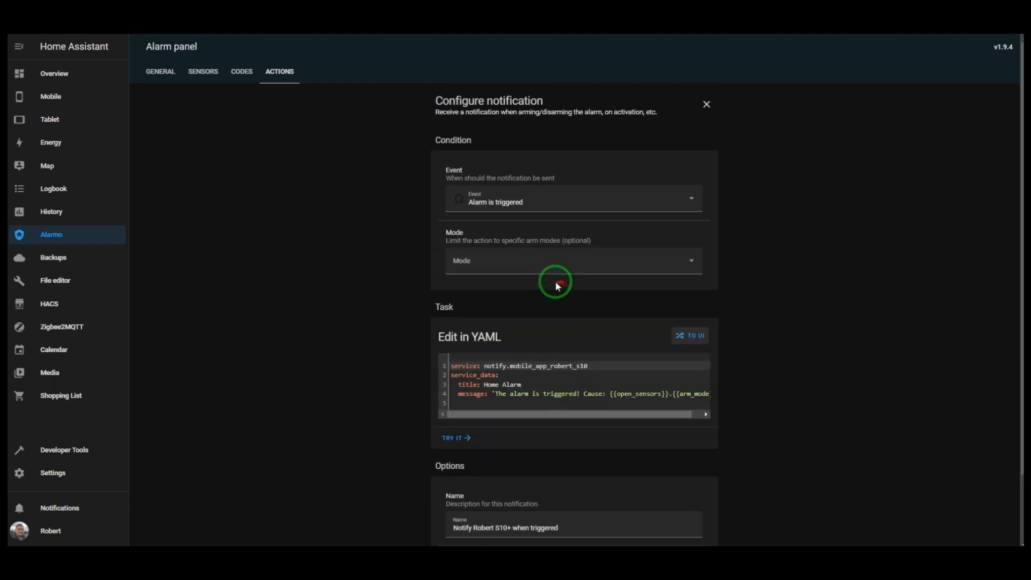
left_click(689, 335)
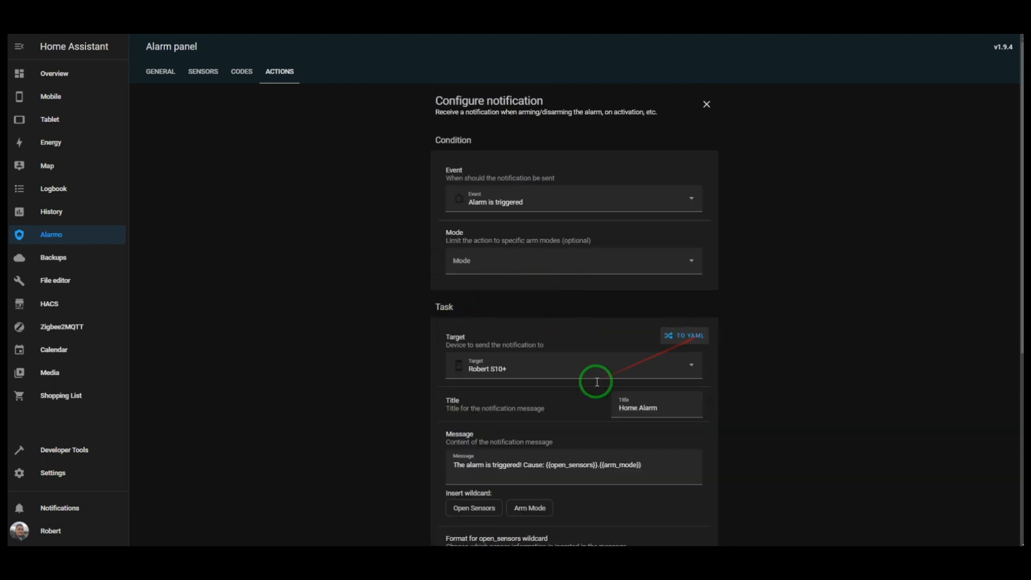
Step: Show the notification task as YAML again and examine its service, title and message with the open_sensors and arm_mode wildcards
scroll(569, 378, "down", 4)
left_click(687, 104)
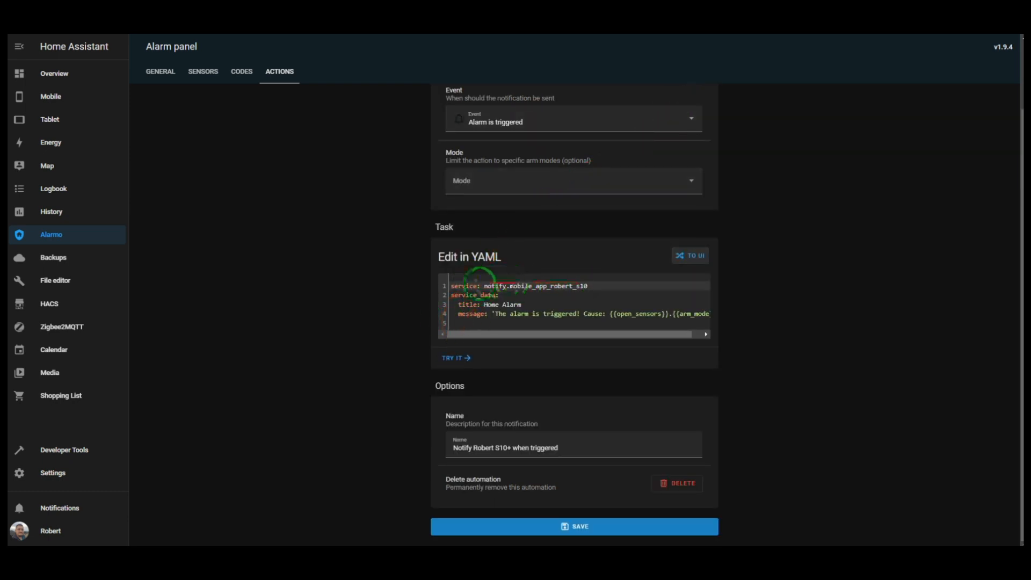
left_click_drag(480, 286, 593, 288)
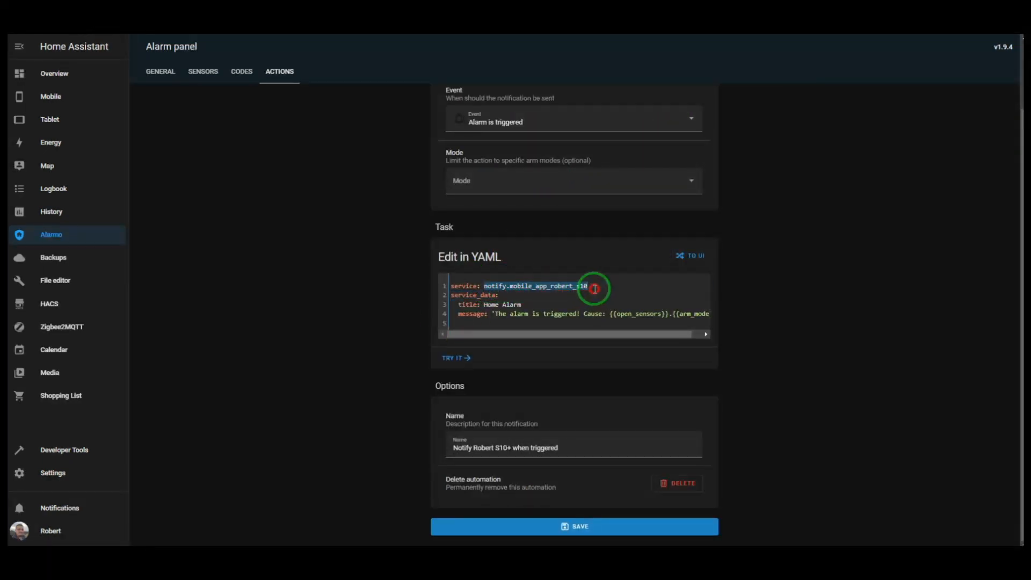
left_click_drag(484, 304, 752, 319)
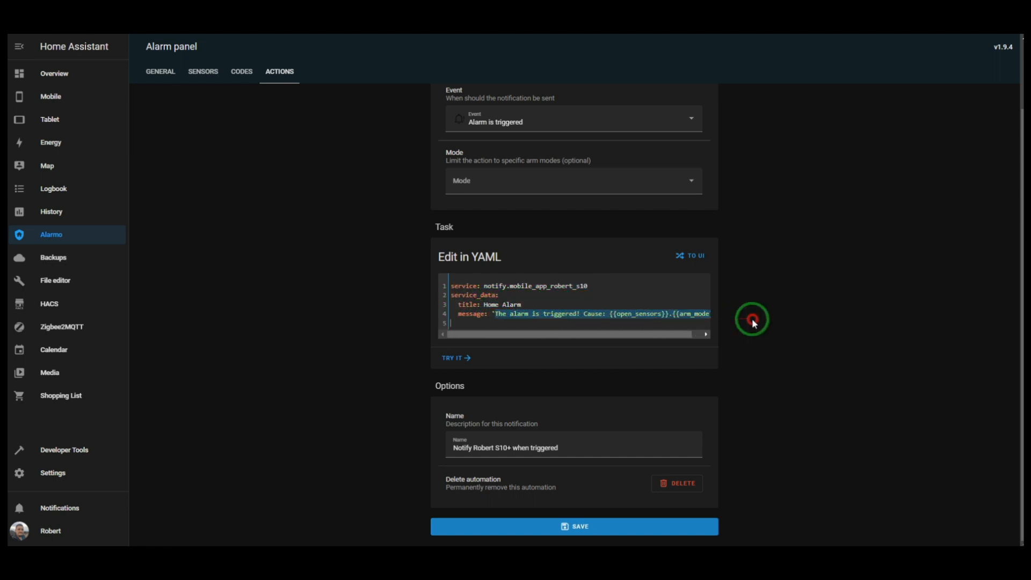
left_click(510, 316)
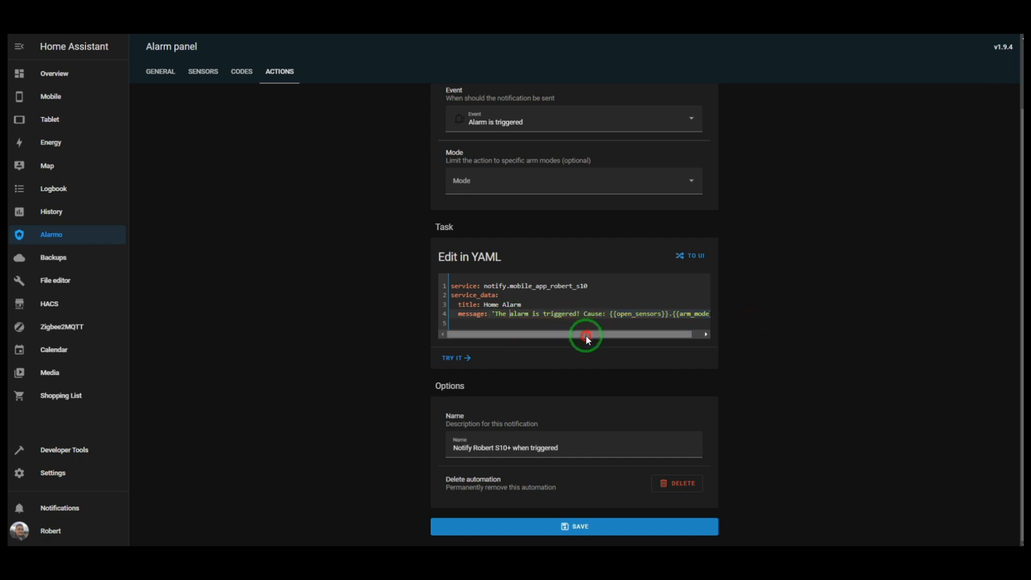
left_click_drag(587, 336, 627, 338)
left_click(648, 313)
left_click(709, 316)
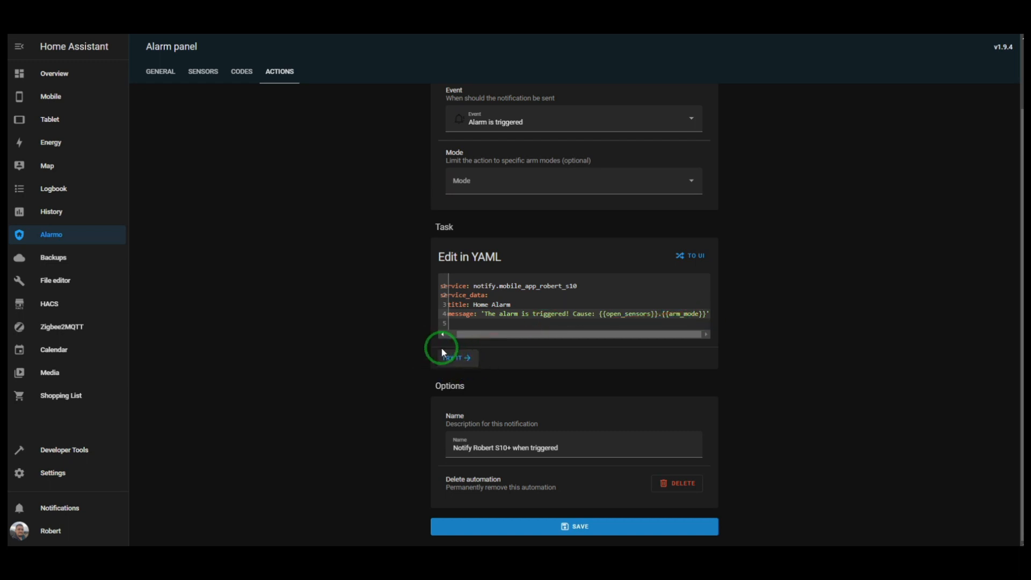
Step: Try out the phone notification for a triggered alarm and check its name field
left_click(460, 363)
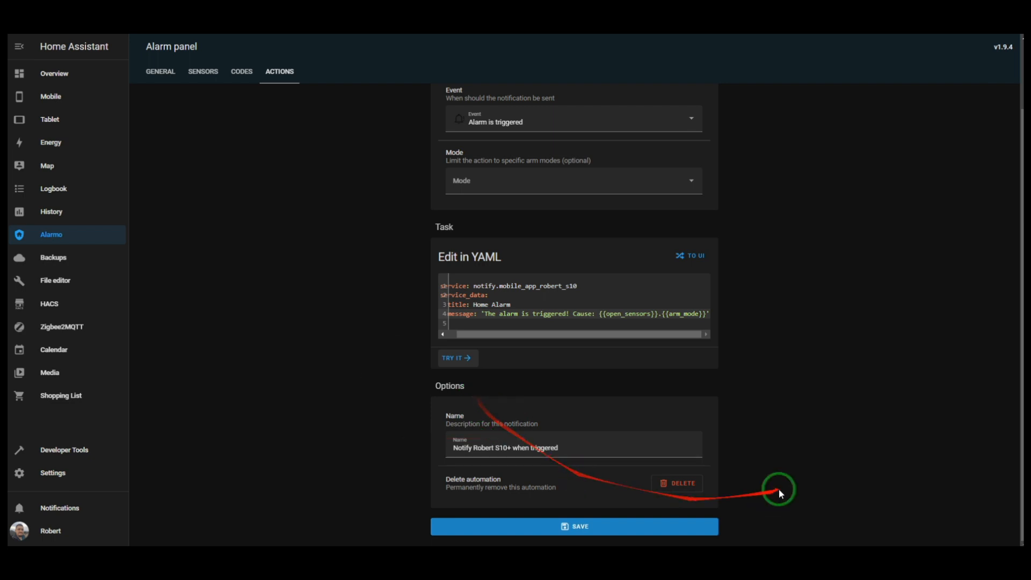
left_click(476, 447)
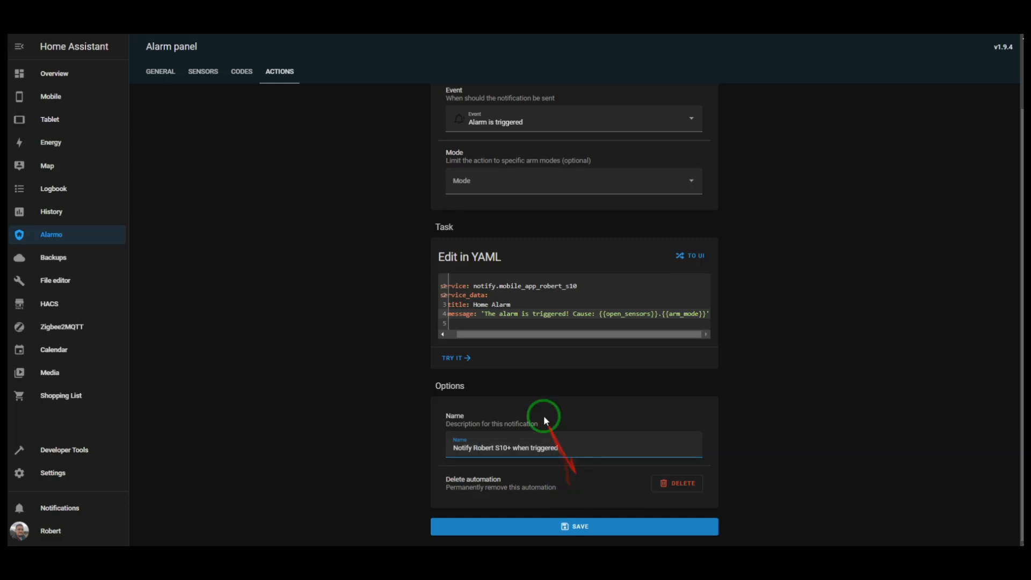
scroll(545, 417, "up", 2)
Step: Open the Home Assistant Telegram notification for a triggered alarm and review its event, mode, target and message settings
left_click(276, 73)
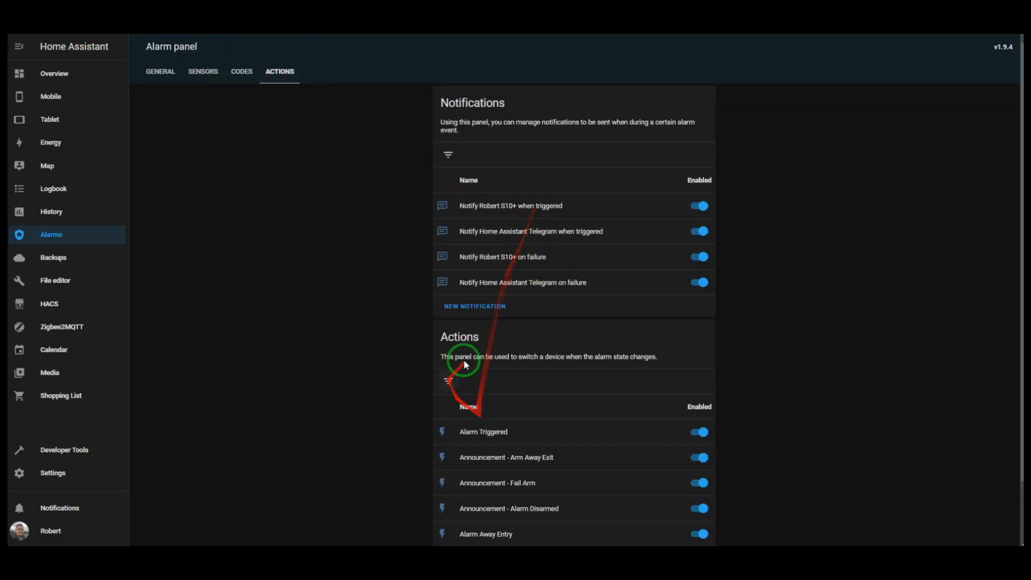
left_click(529, 235)
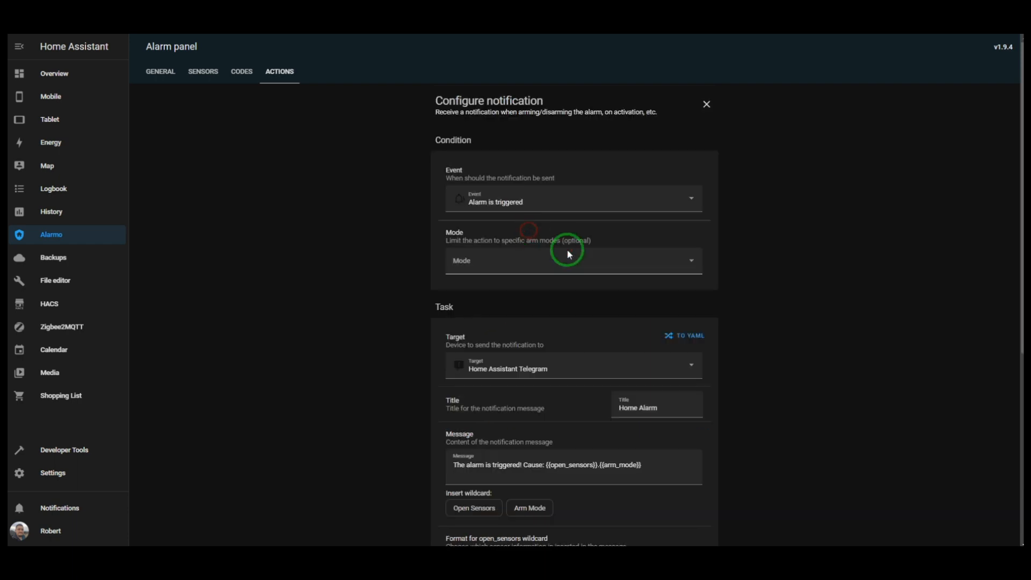
scroll(536, 322, "down", 2)
scroll(545, 352, "up", 2)
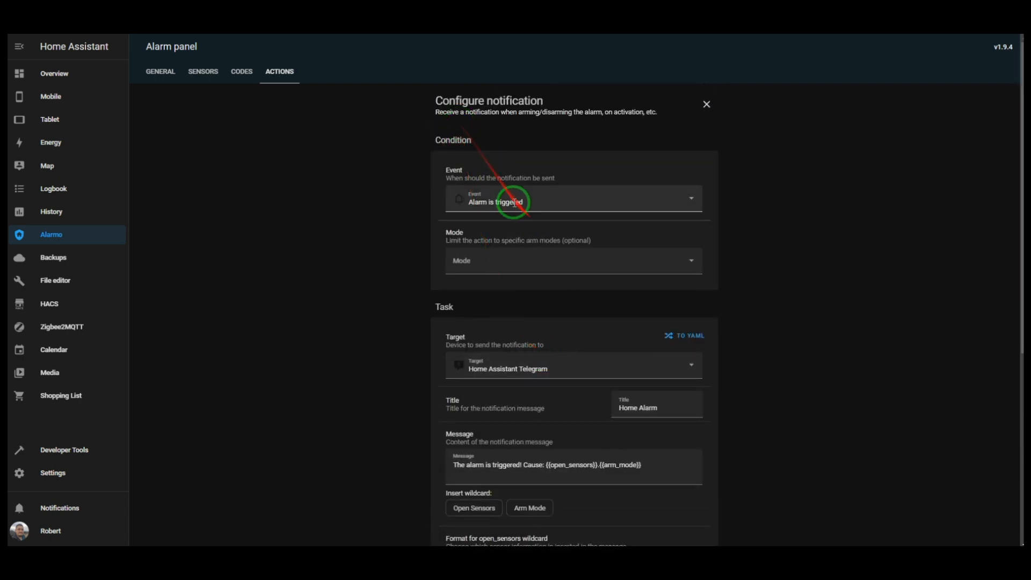
scroll(559, 340, "down", 1)
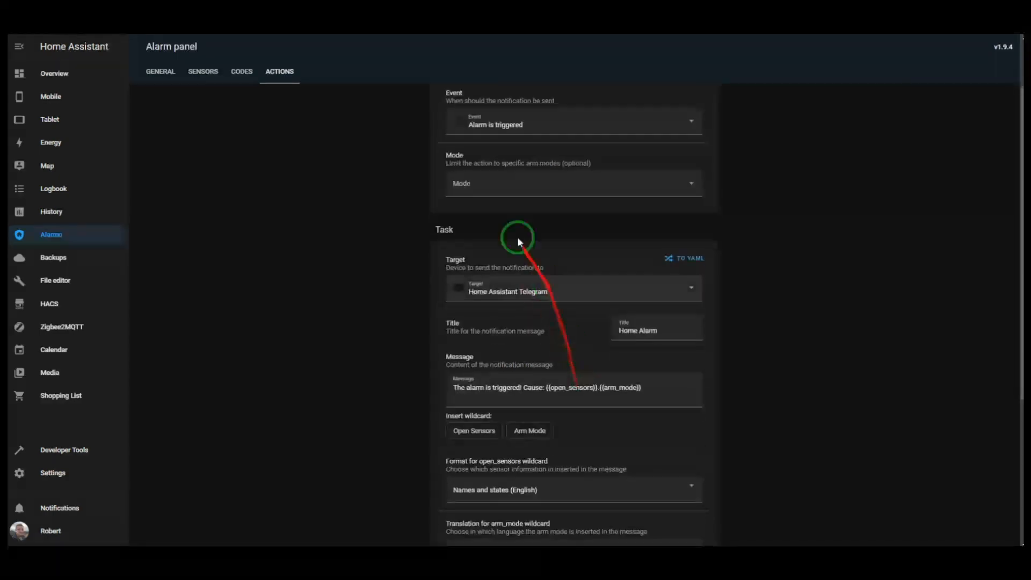
Step: Show the Telegram notification's task as YAML and examine its service, title and notification name
left_click(690, 262)
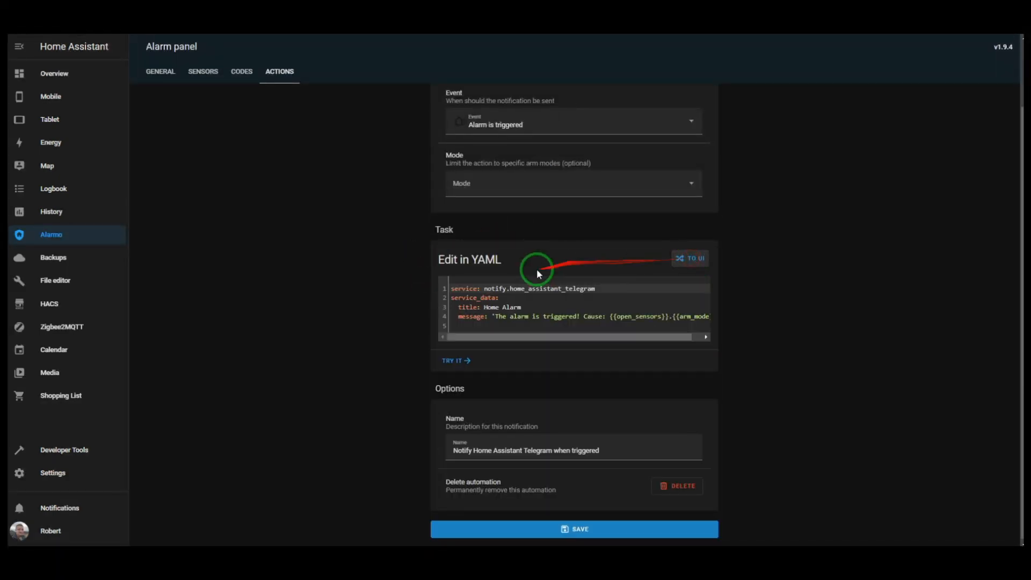
left_click_drag(489, 288, 614, 287)
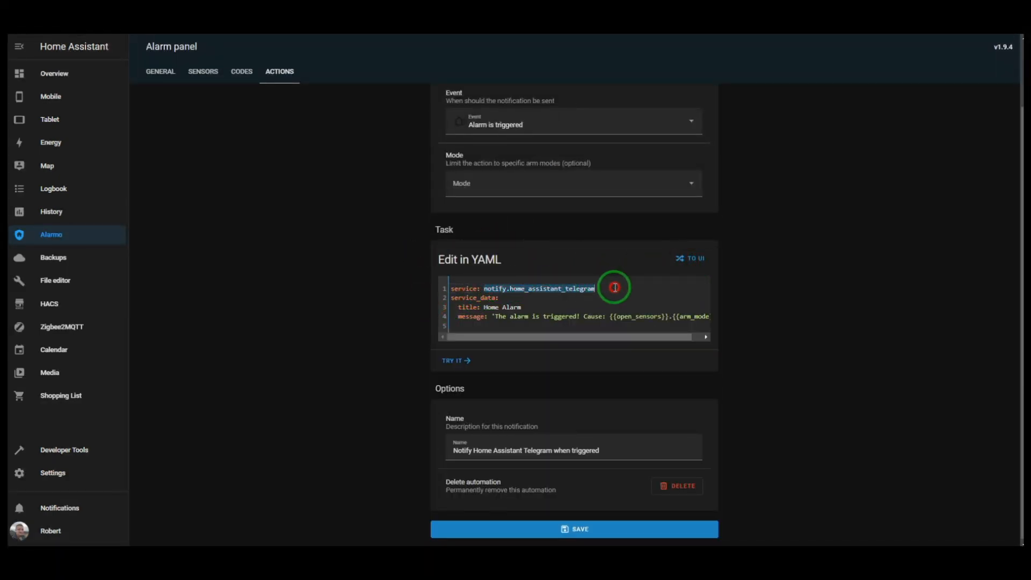
left_click_drag(483, 307, 545, 305)
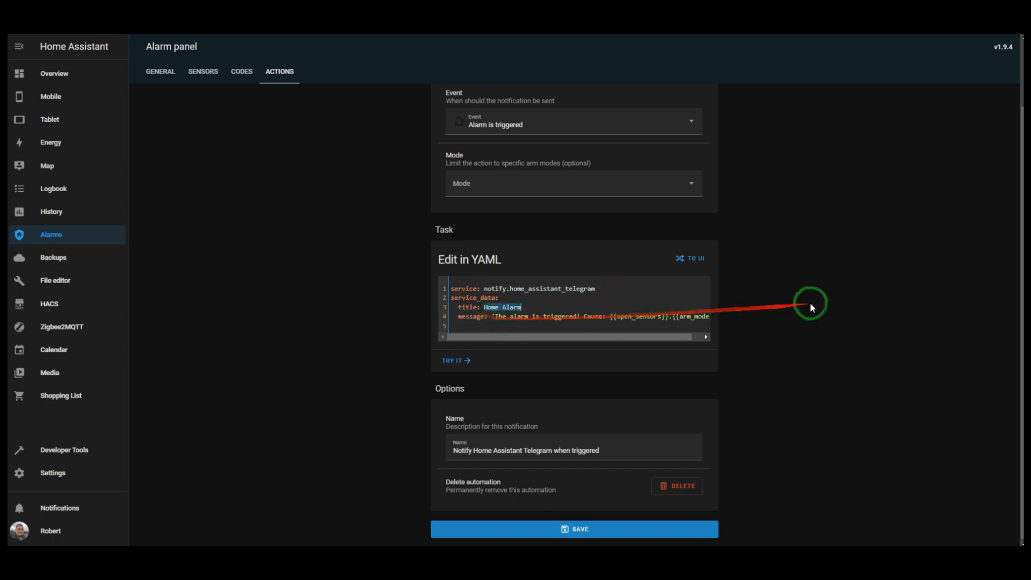
scroll(702, 297, "down", 1)
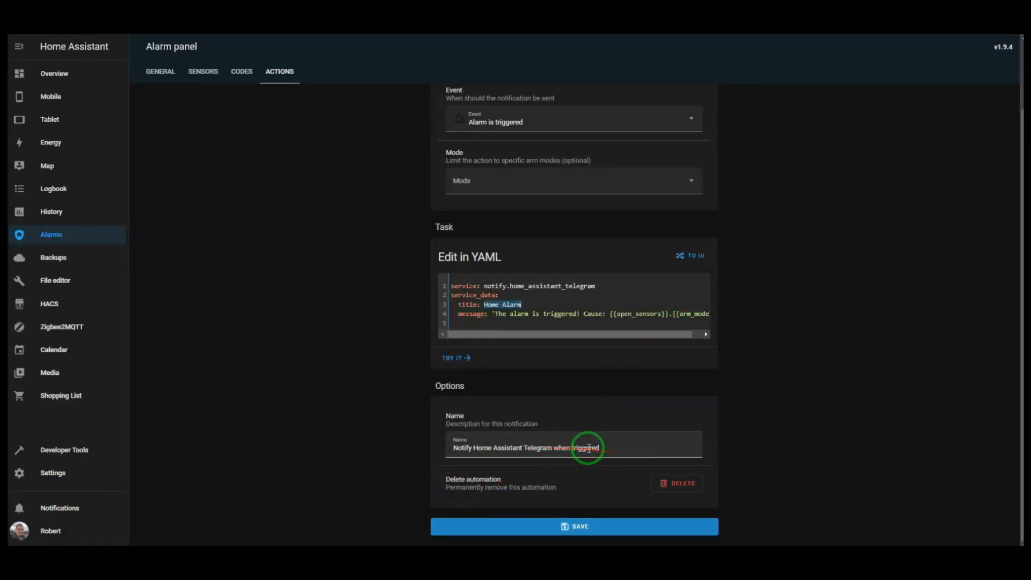
Step: Open the phone notification for failure and examine its event choices, keeping Failed to arm
left_click(289, 75)
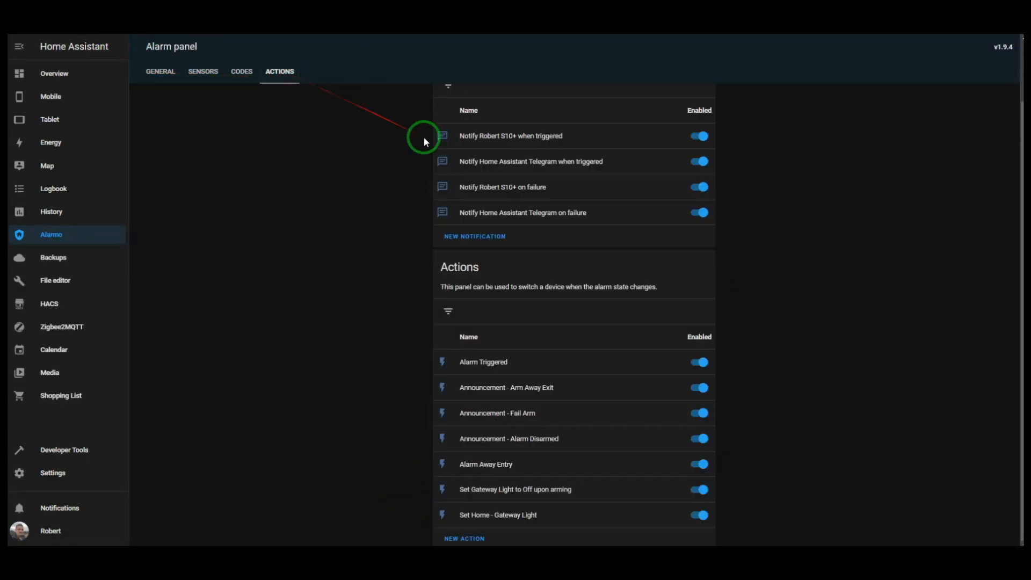
left_click(500, 190)
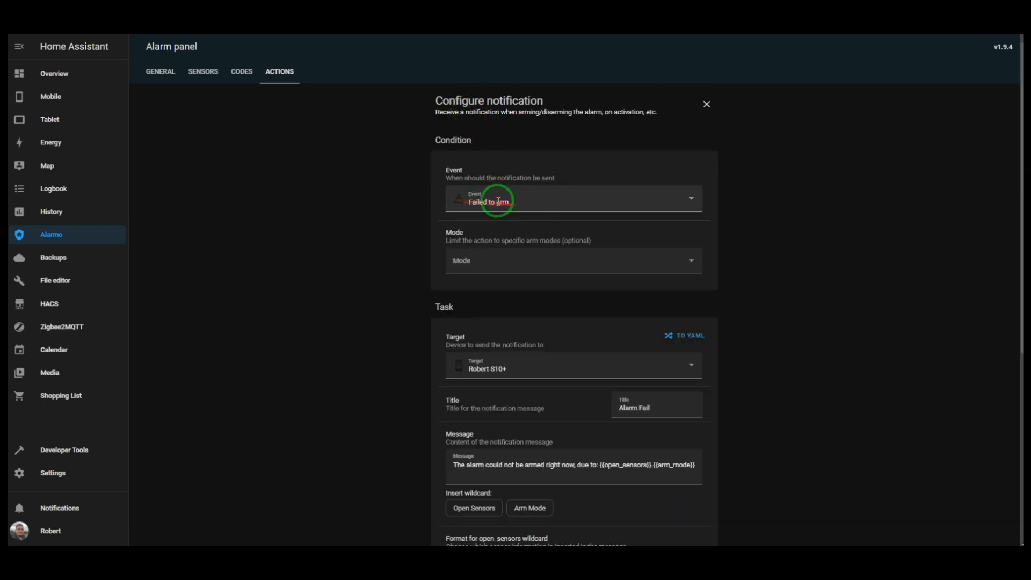
left_click(536, 204)
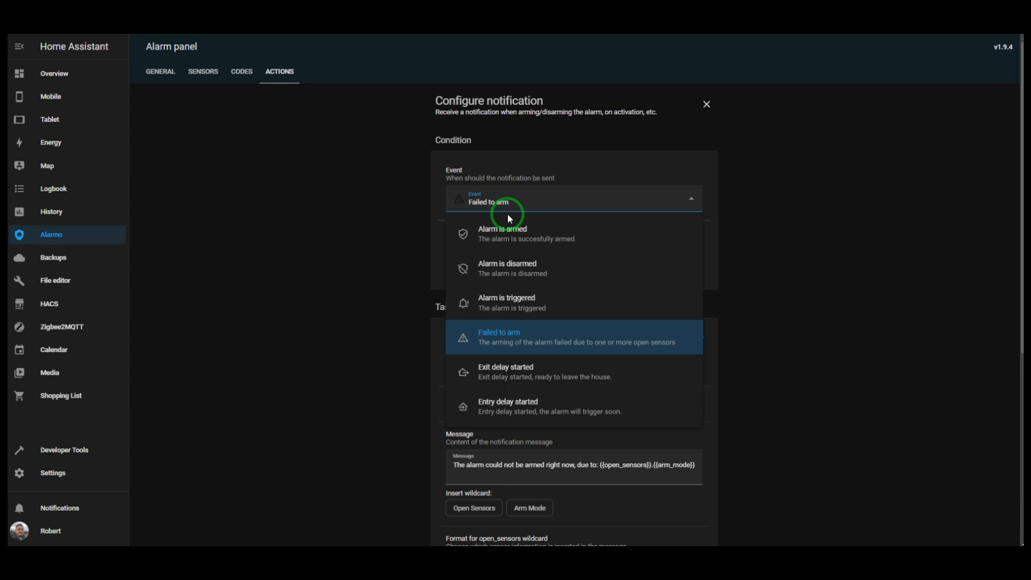
left_click(851, 311)
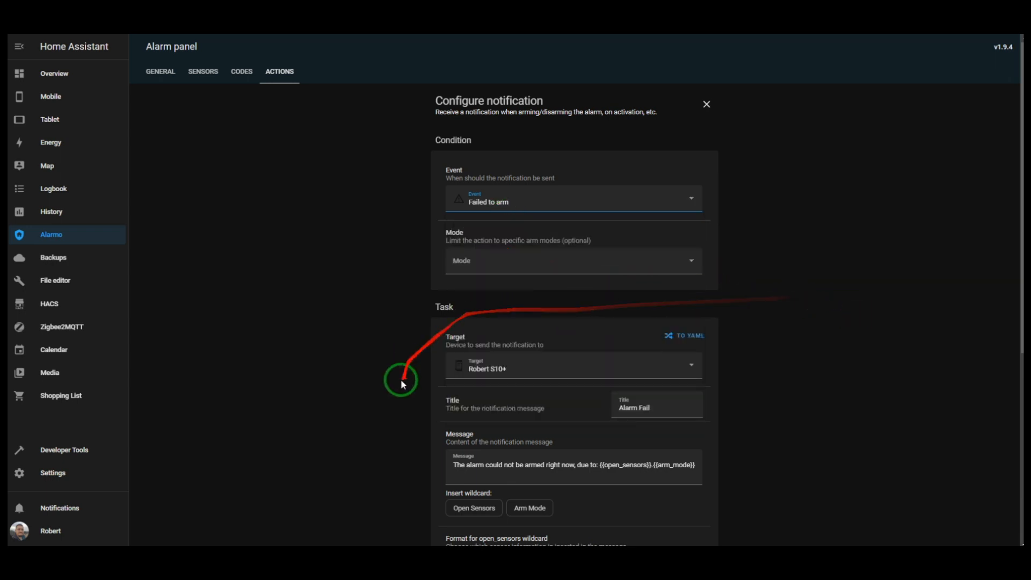
Step: Show the failure notification's task as YAML and examine its service, title, message and notification name
left_click(686, 336)
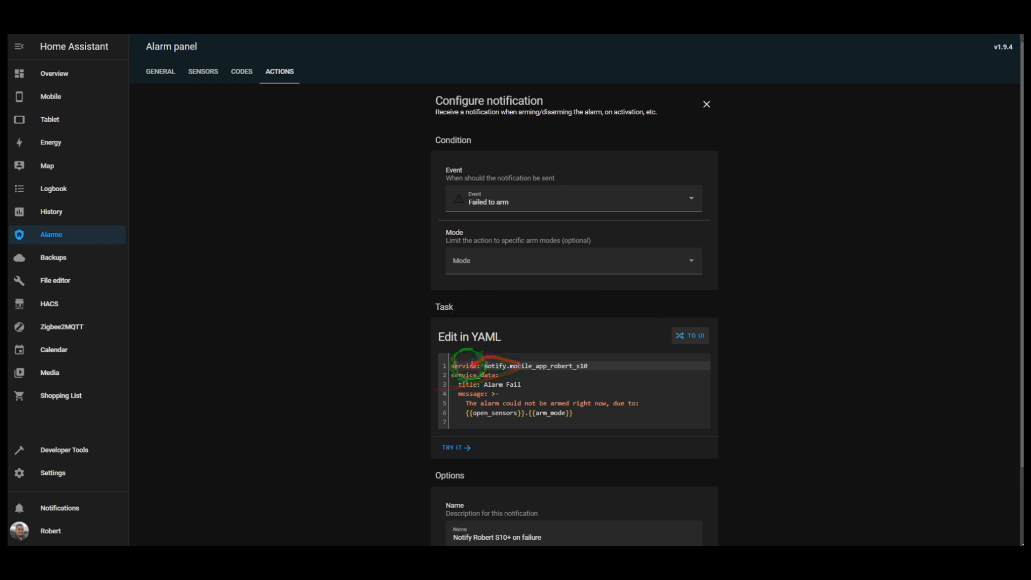
left_click_drag(488, 365, 619, 367)
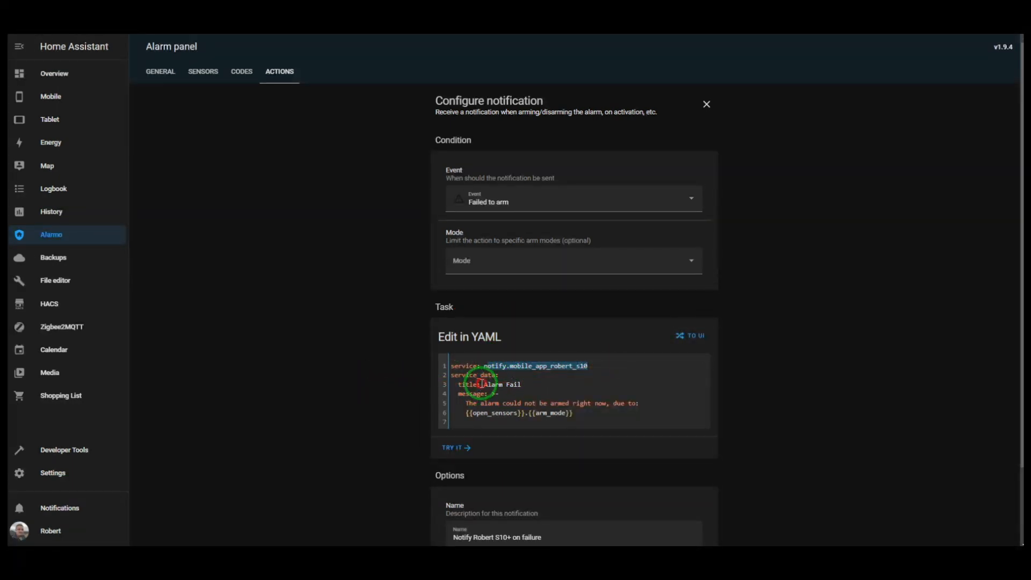
left_click_drag(482, 384, 552, 385)
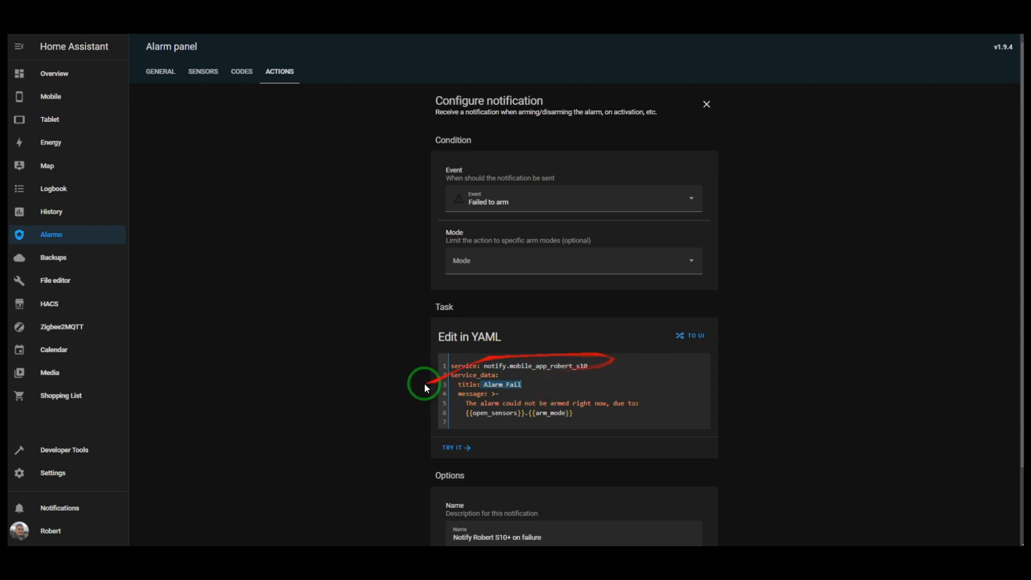
left_click(484, 393)
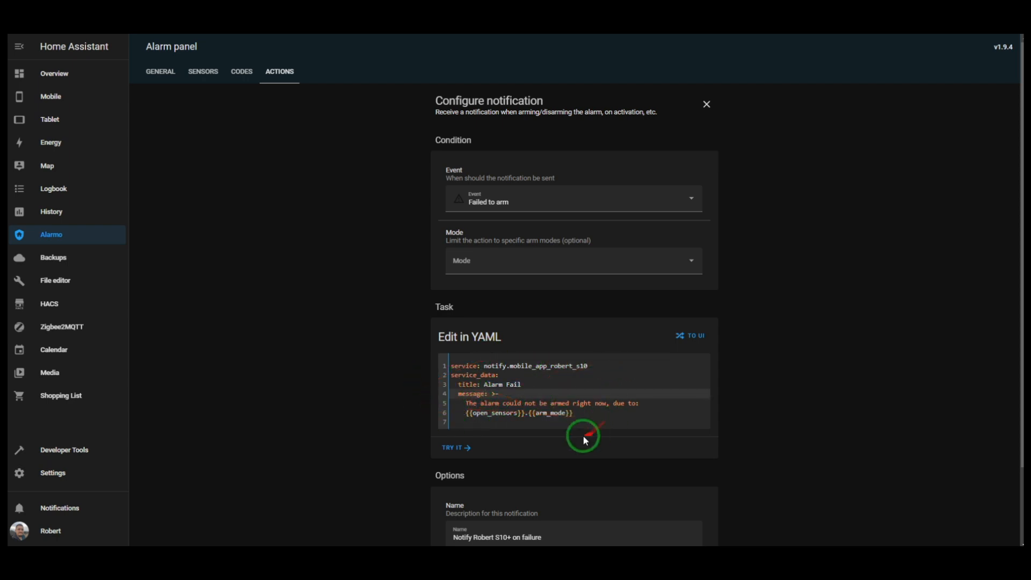
scroll(632, 403, "down", 2)
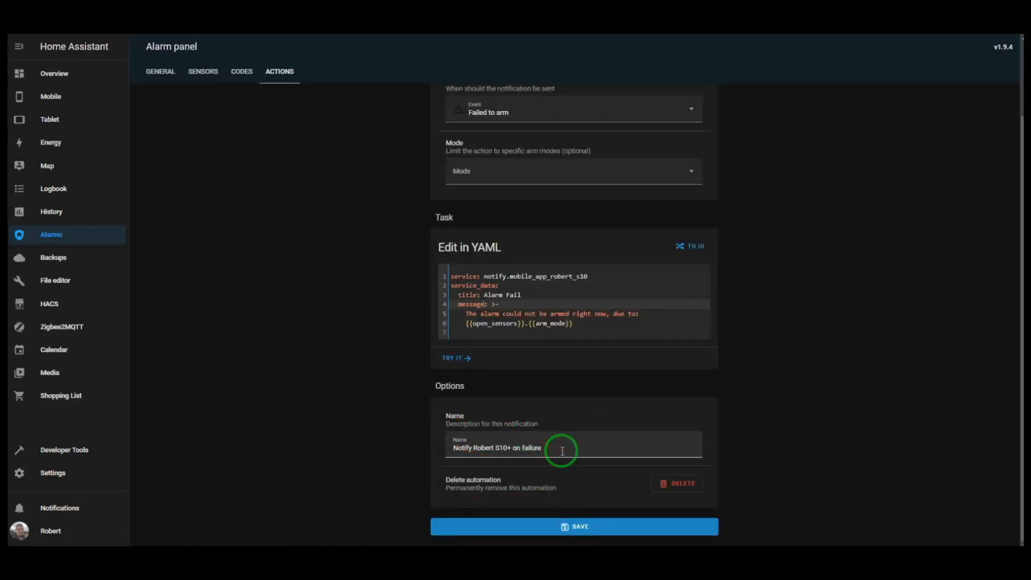
Step: Open the Alarm Triggered action and review its event choices and entity, keeping Alarm is triggered as the event
left_click(284, 73)
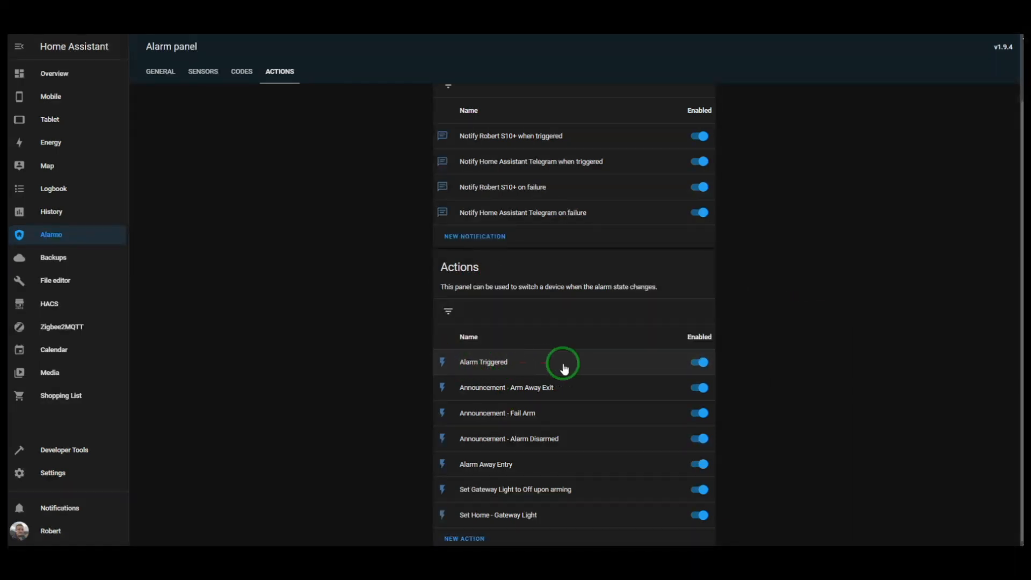
left_click(481, 361)
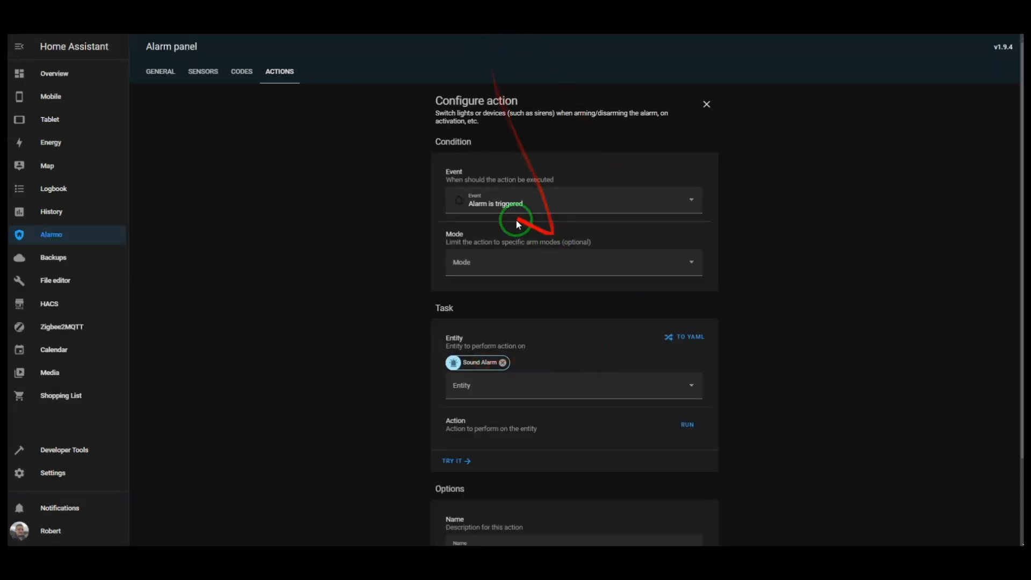
left_click(516, 203)
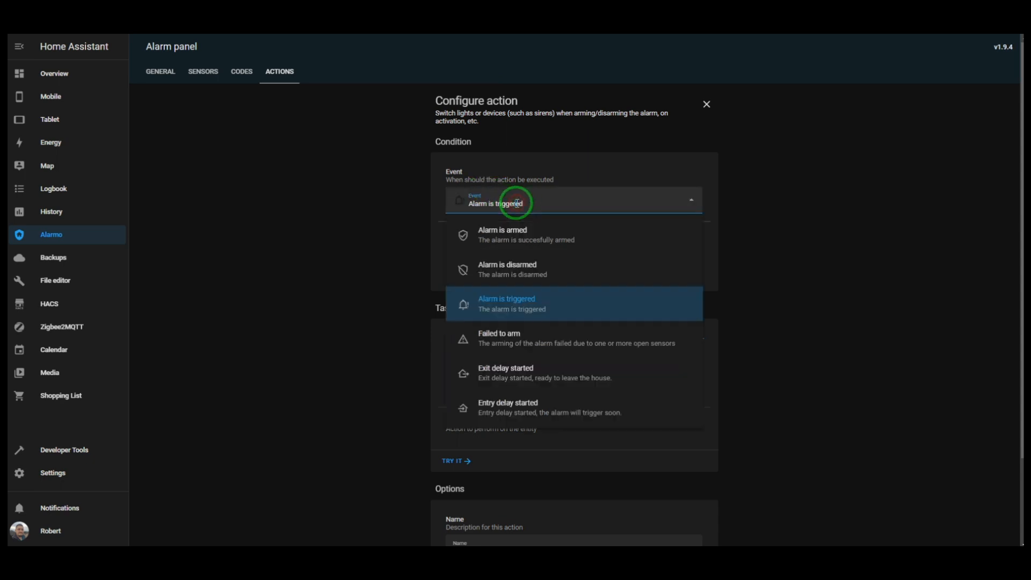
left_click(543, 305)
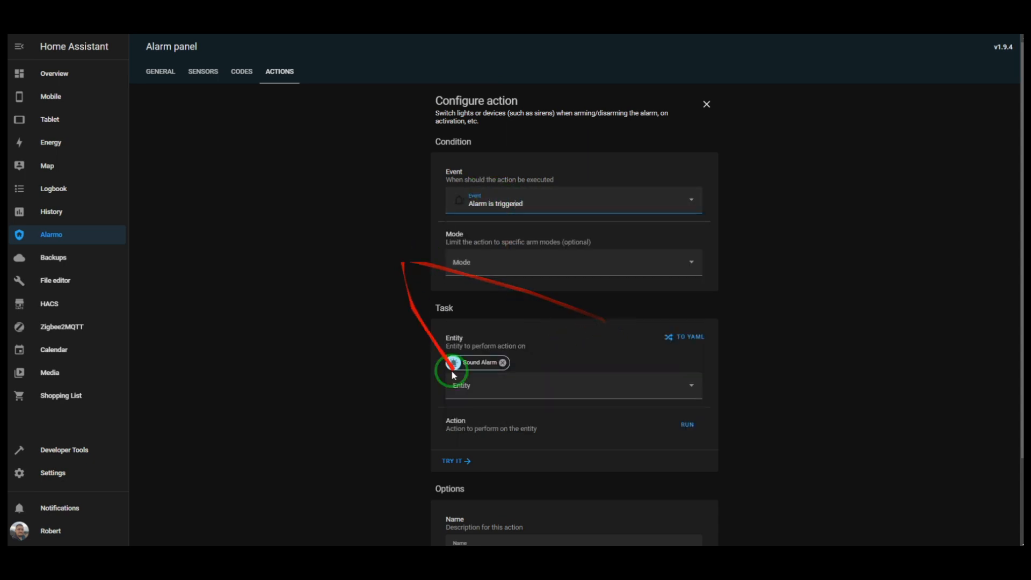
scroll(449, 364, "down", 2)
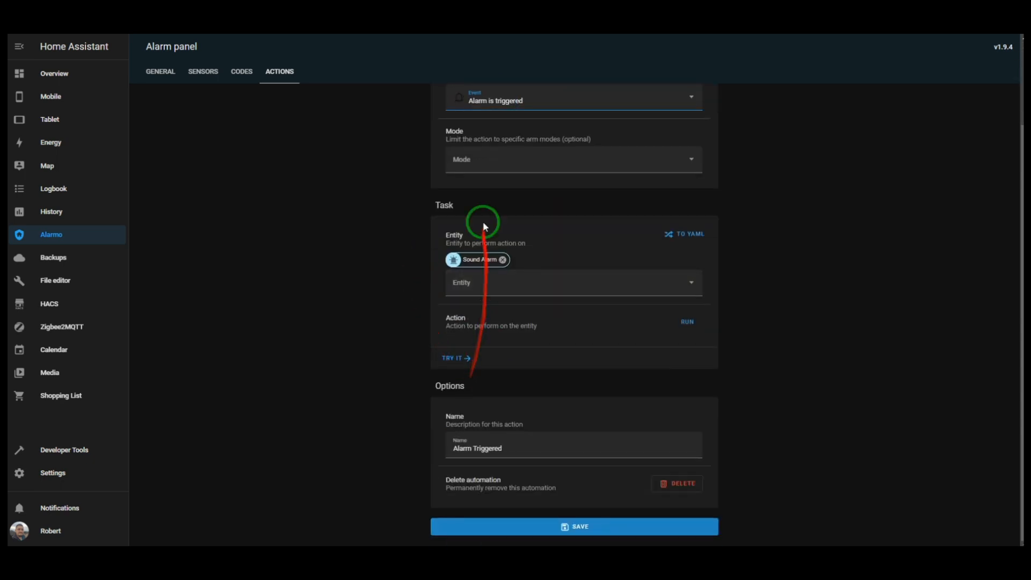
Step: Show the Alarm Triggered action's task as YAML and examine its script.turn_on service and script entity
left_click(699, 235)
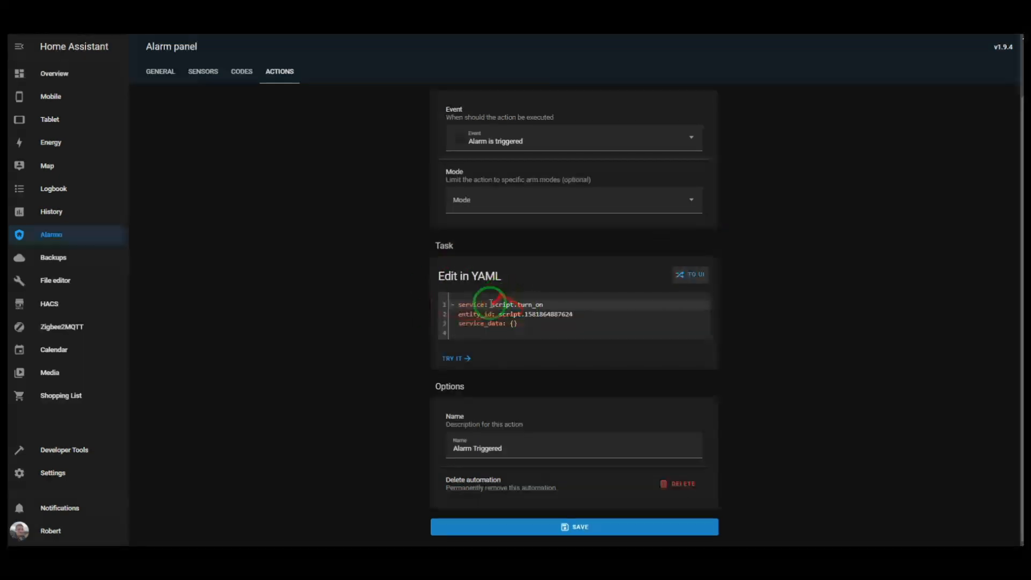
left_click_drag(495, 305, 562, 307)
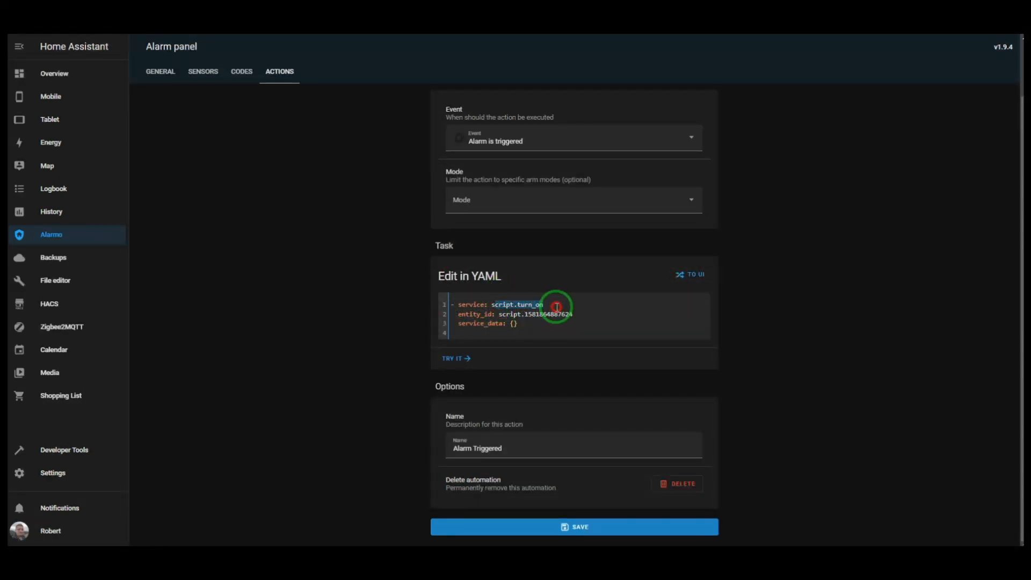
left_click(499, 308)
left_click_drag(490, 304, 571, 304)
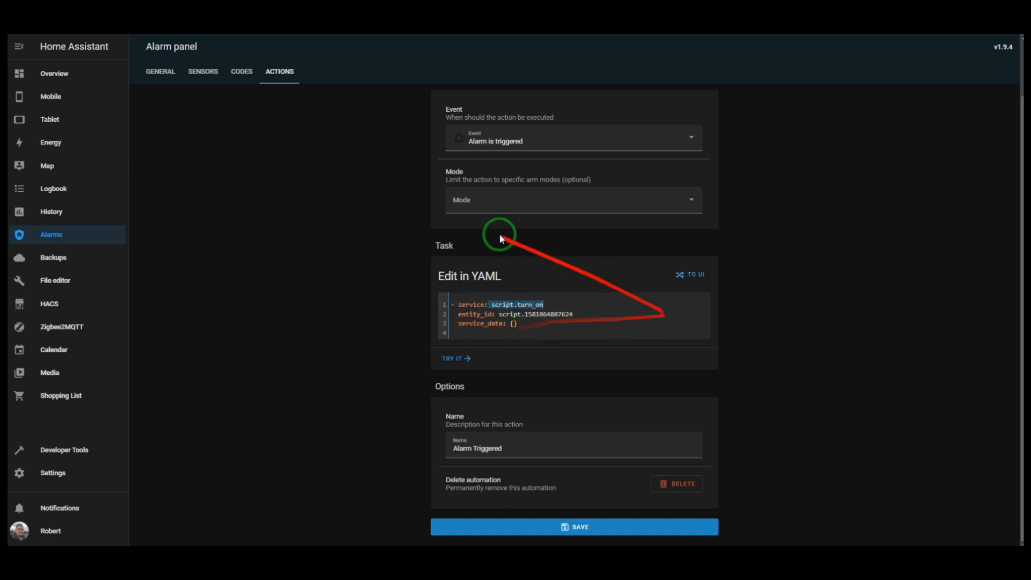
scroll(497, 229, "up", 2)
scroll(548, 338, "down", 2)
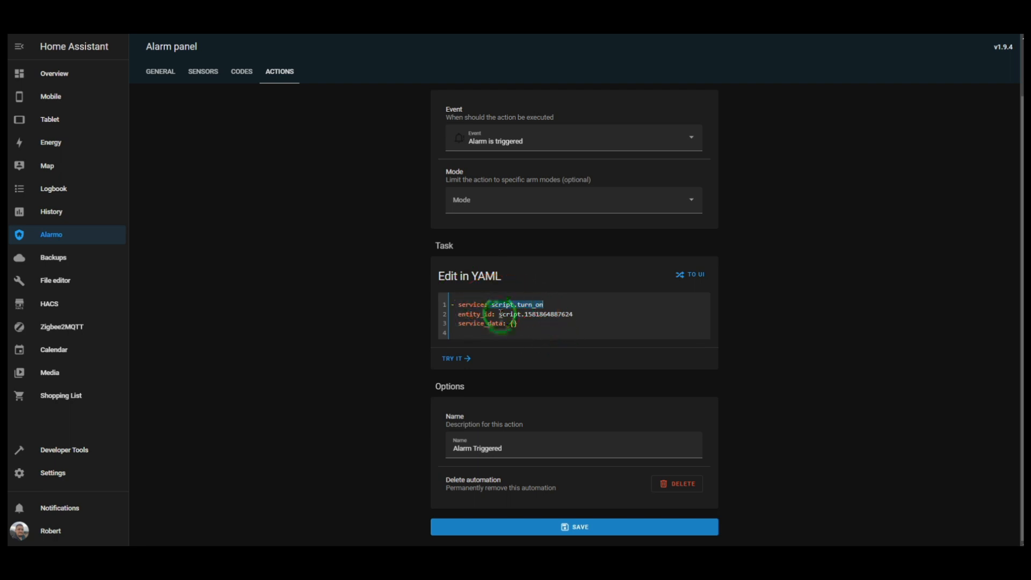
Step: Open the Announcement - Arm Away Exit action and review its event, mode, entity and name
left_click(288, 76)
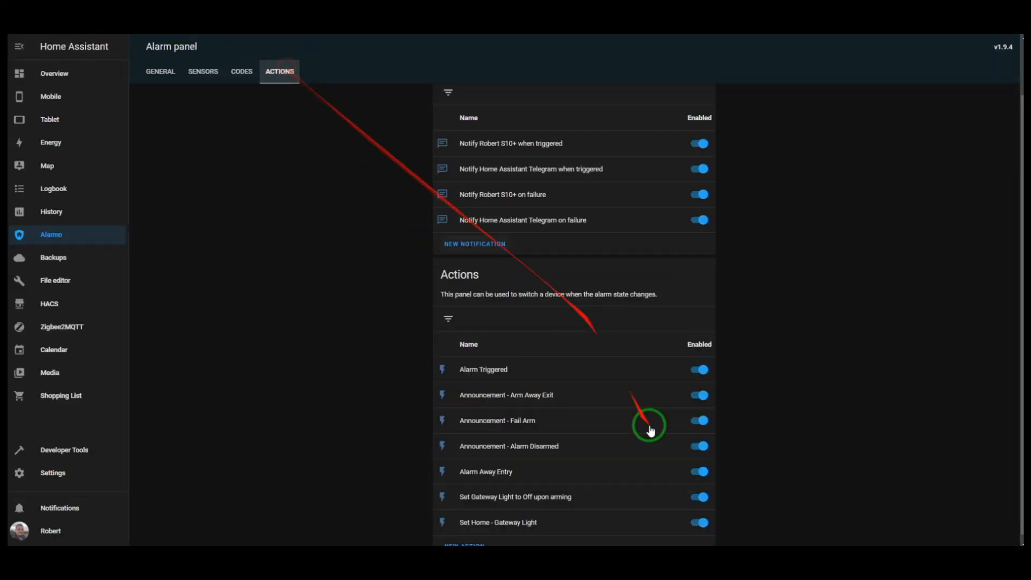
left_click(505, 399)
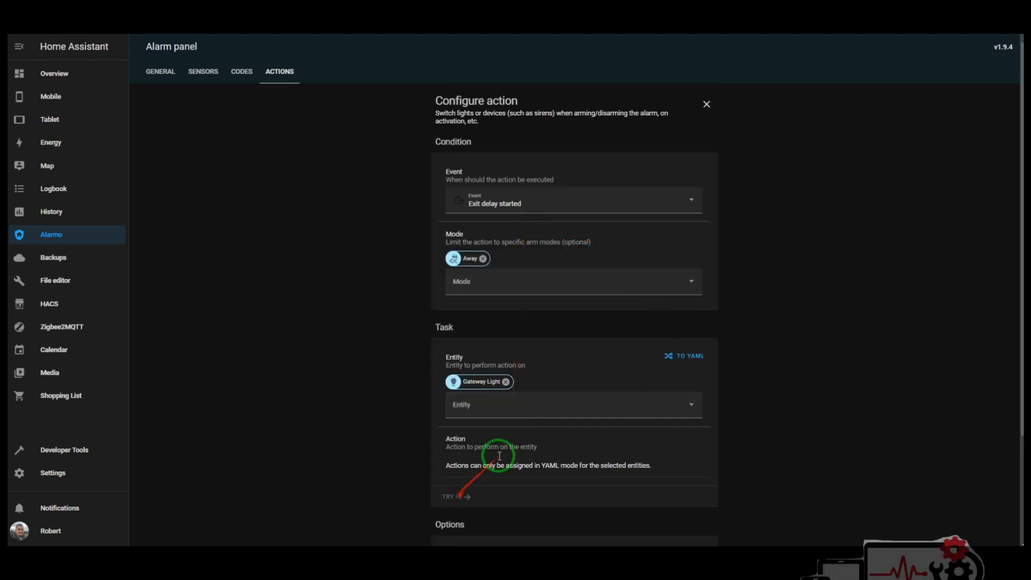
scroll(770, 226, "down", 3)
scroll(665, 226, "up", 3)
scroll(655, 227, "down", 3)
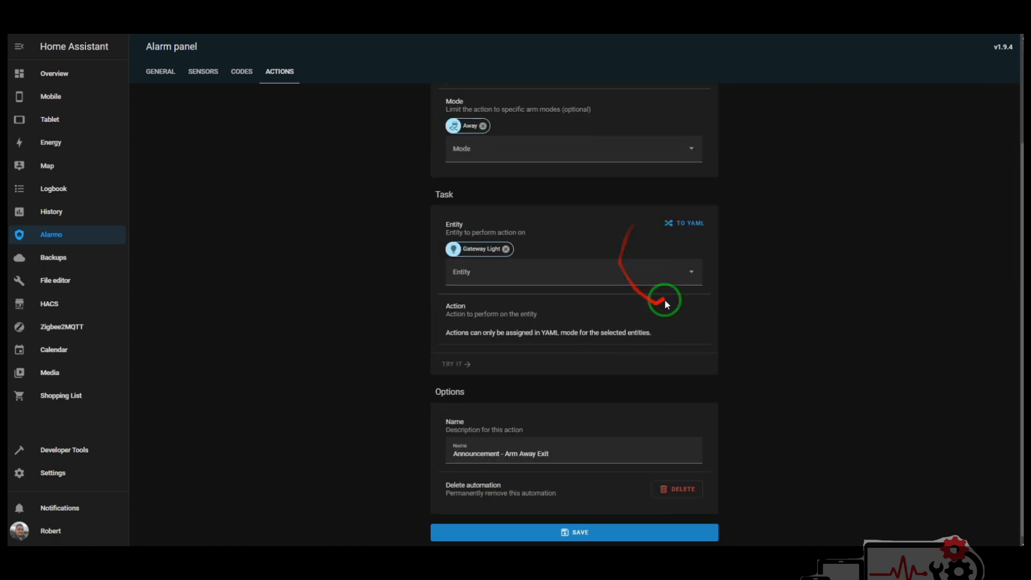
scroll(686, 204, "up", 2)
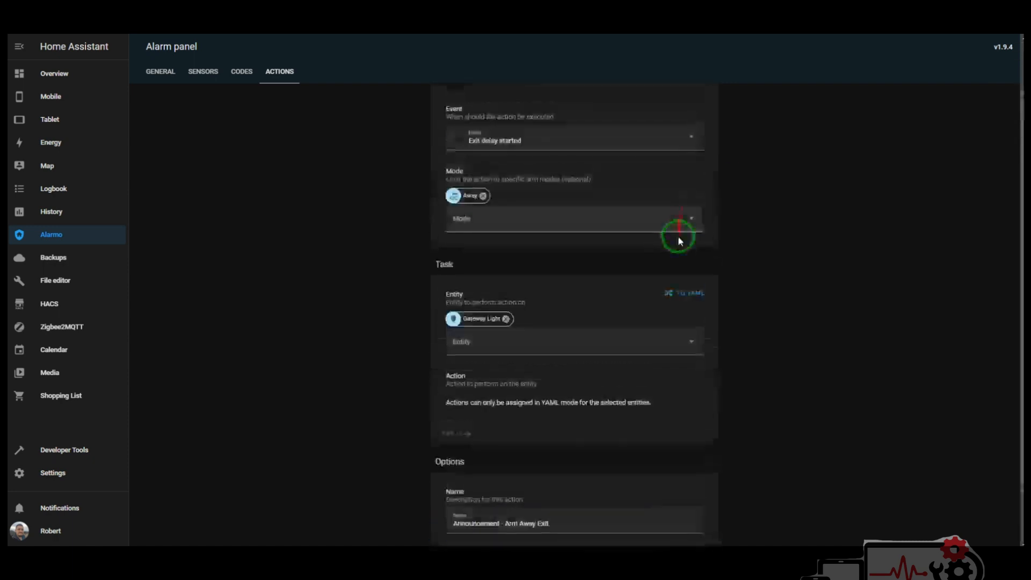
Step: Show the Arm Away Exit action's task as YAML and examine its light.turn_on and tts.google_say services, entities and message
left_click(692, 295)
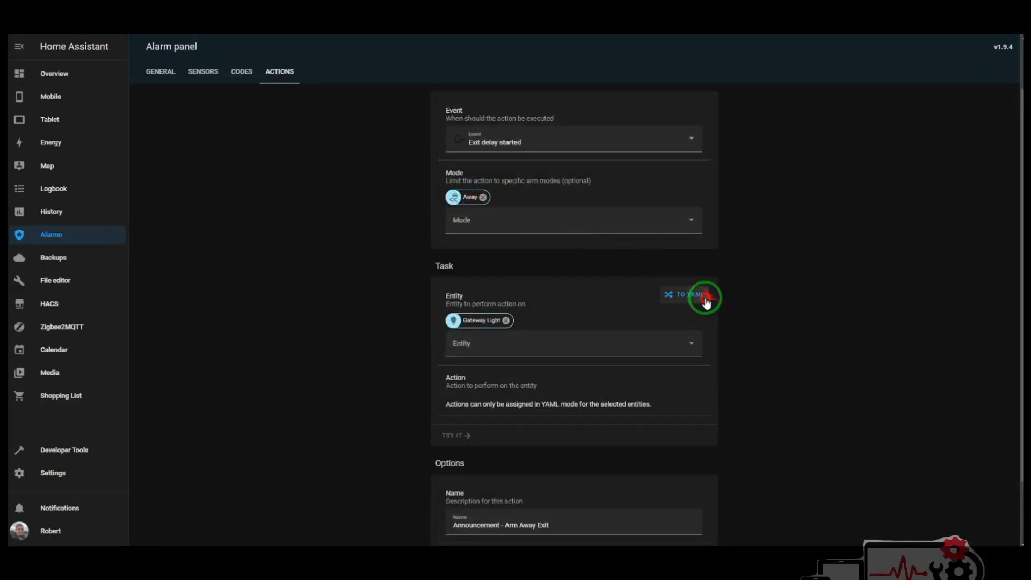
left_click_drag(497, 333, 620, 334)
left_click(637, 342)
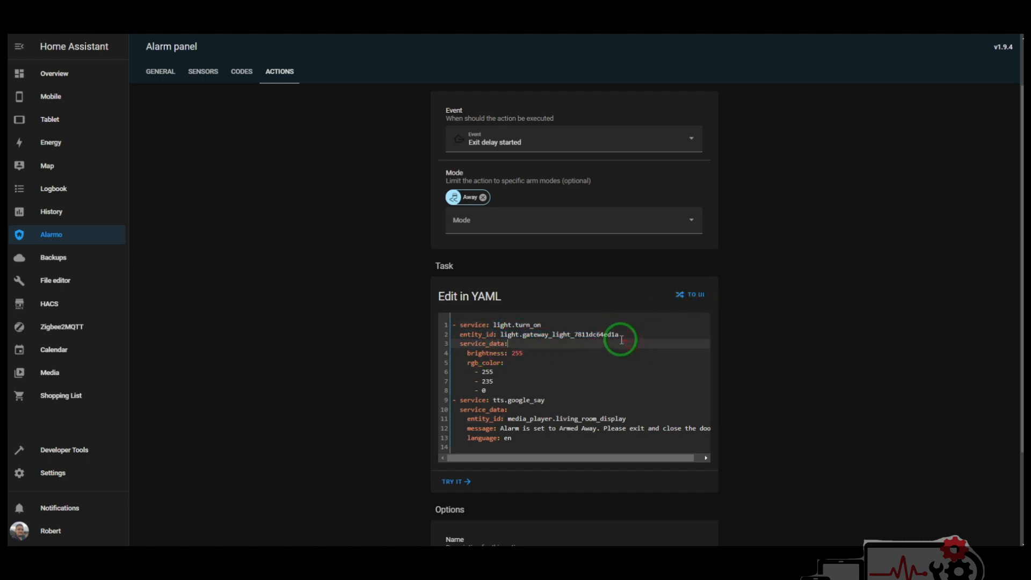
left_click(494, 331)
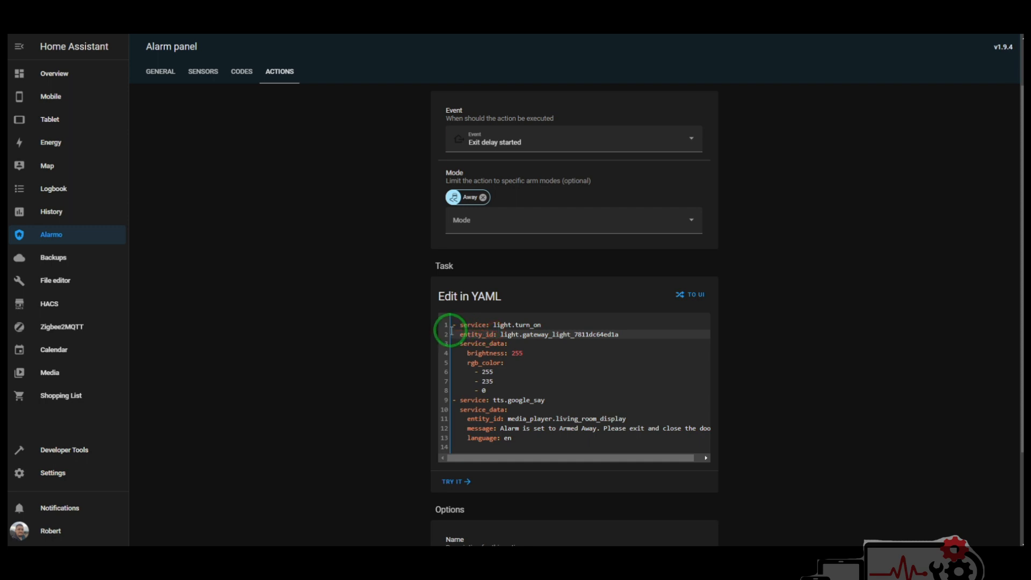
left_click_drag(456, 333, 570, 360)
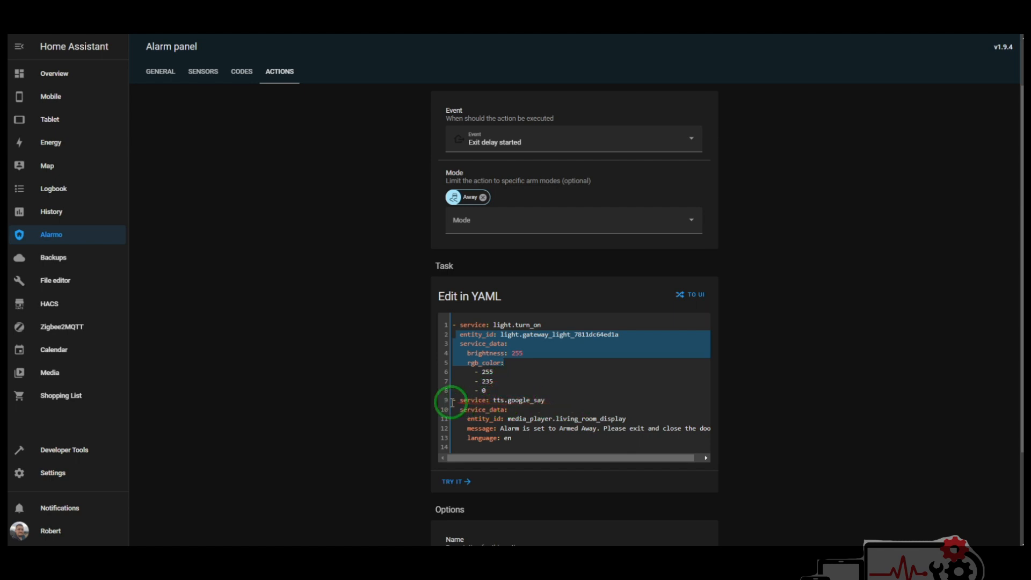
left_click_drag(493, 400, 573, 404)
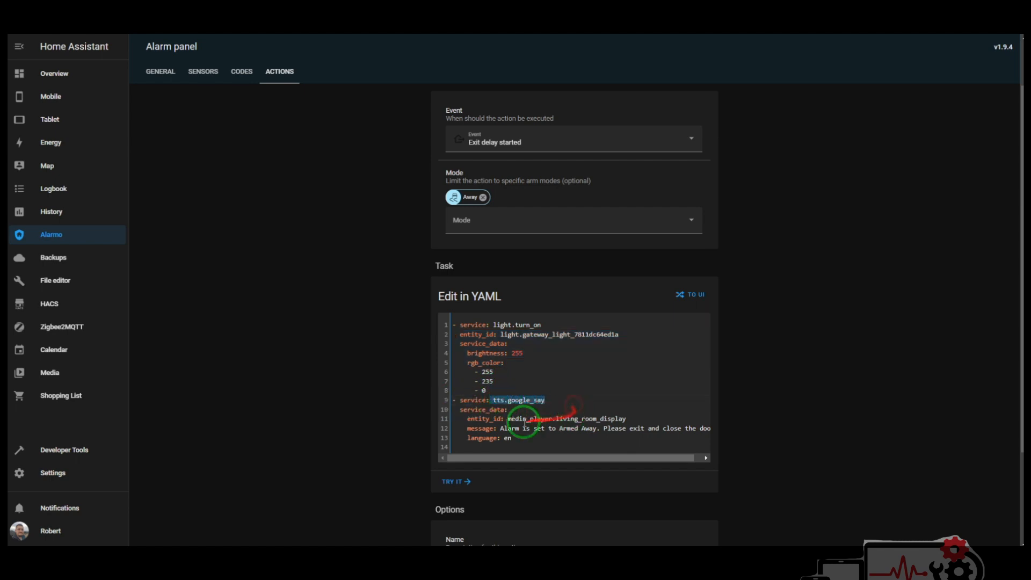
left_click_drag(641, 419, 506, 401)
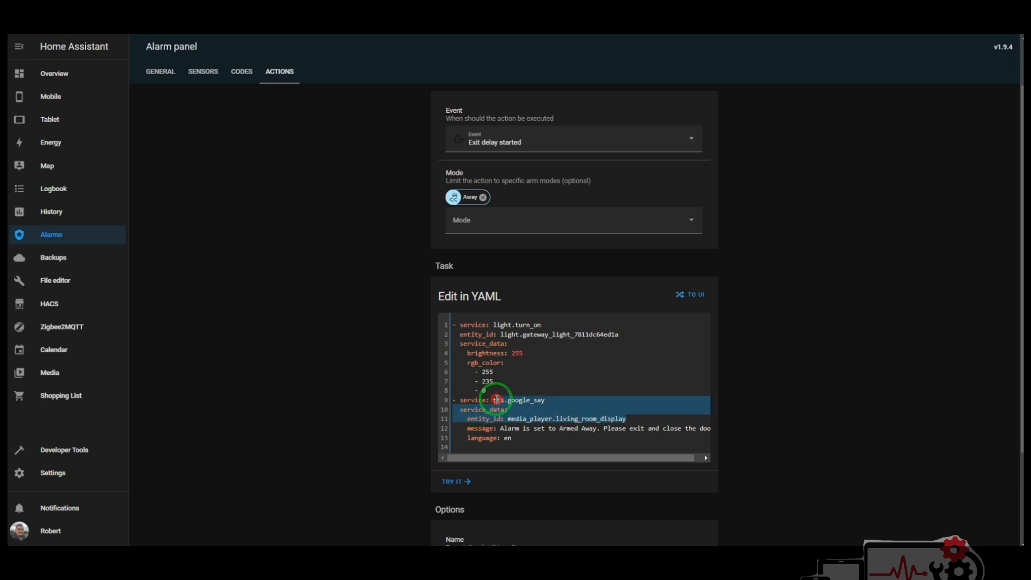
left_click(500, 431)
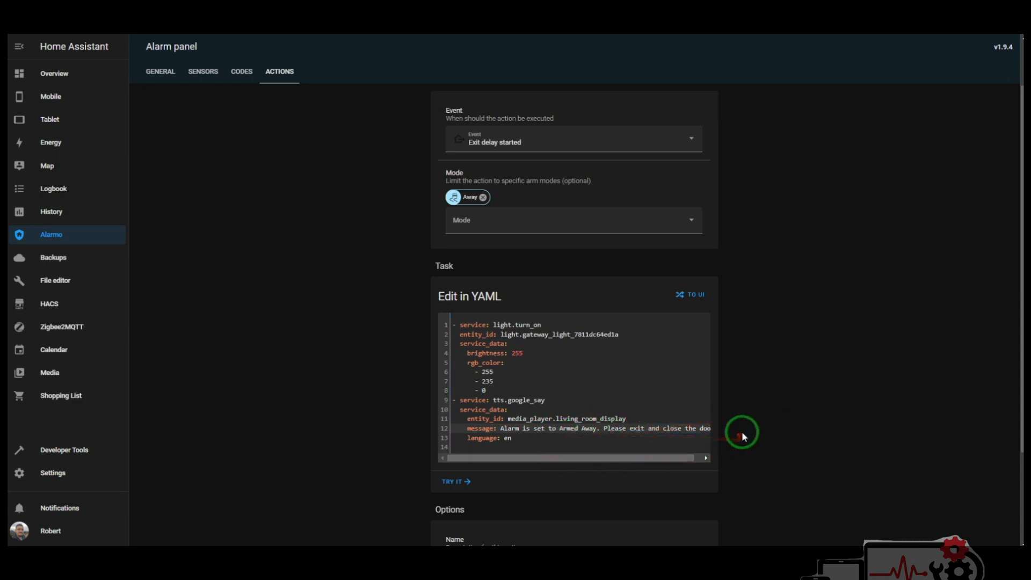
Step: Test the Announcement - Arm Away Exit action, save it and return to the actions list
scroll(521, 455, "down", 2)
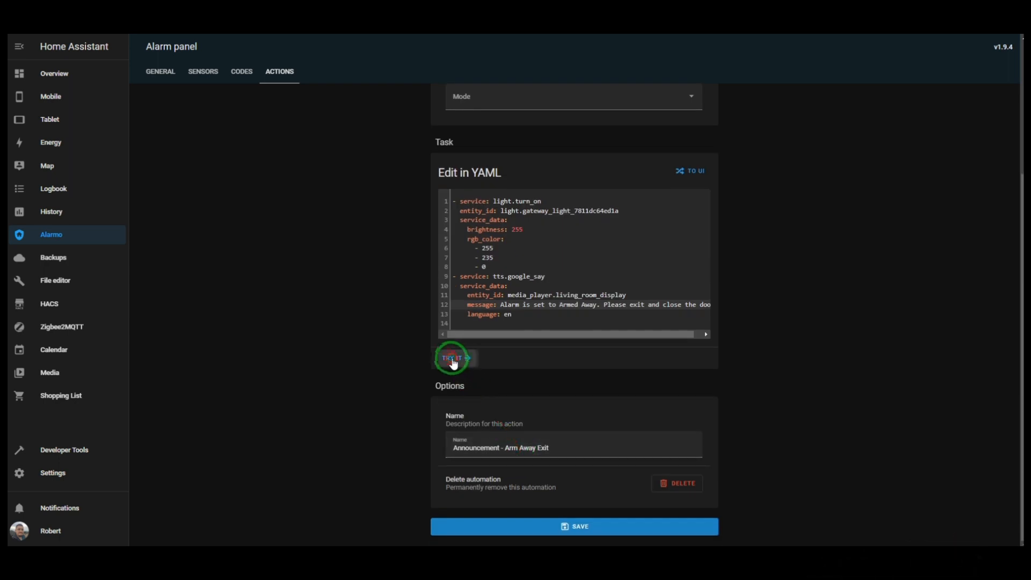
left_click(453, 359)
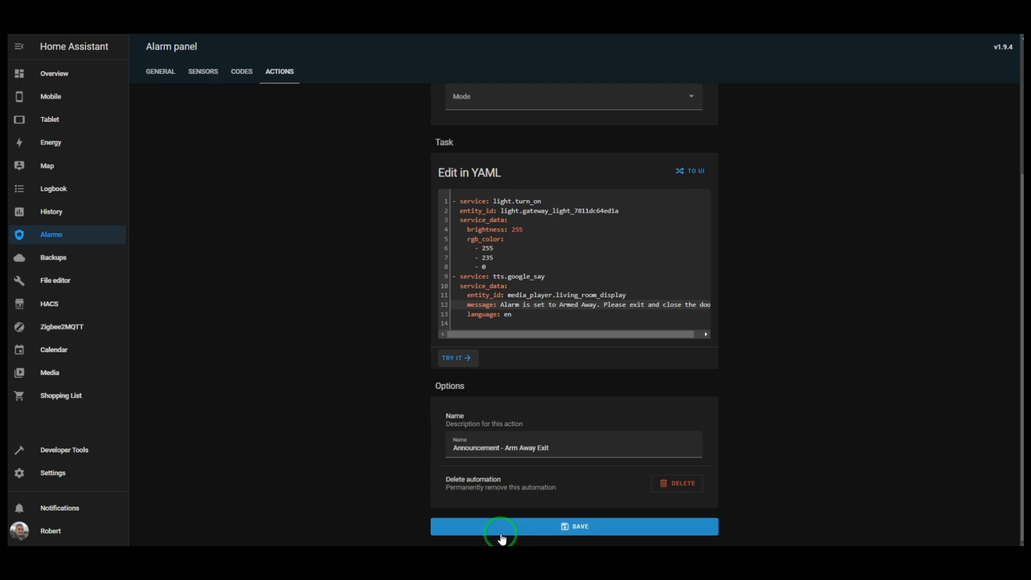
left_click(876, 553)
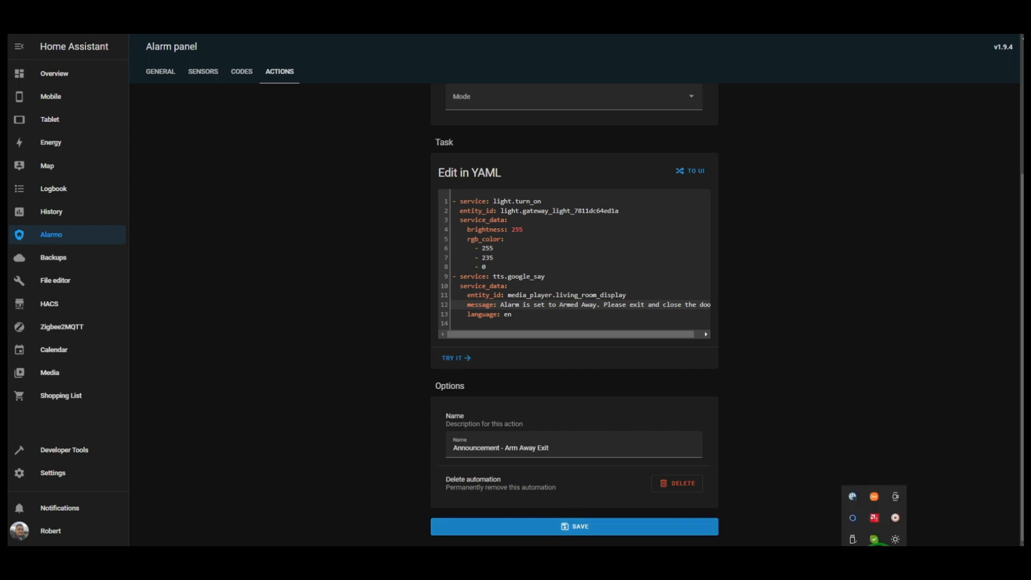
left_click(876, 553)
scroll(512, 255, "up", 4)
scroll(515, 261, "down", 4)
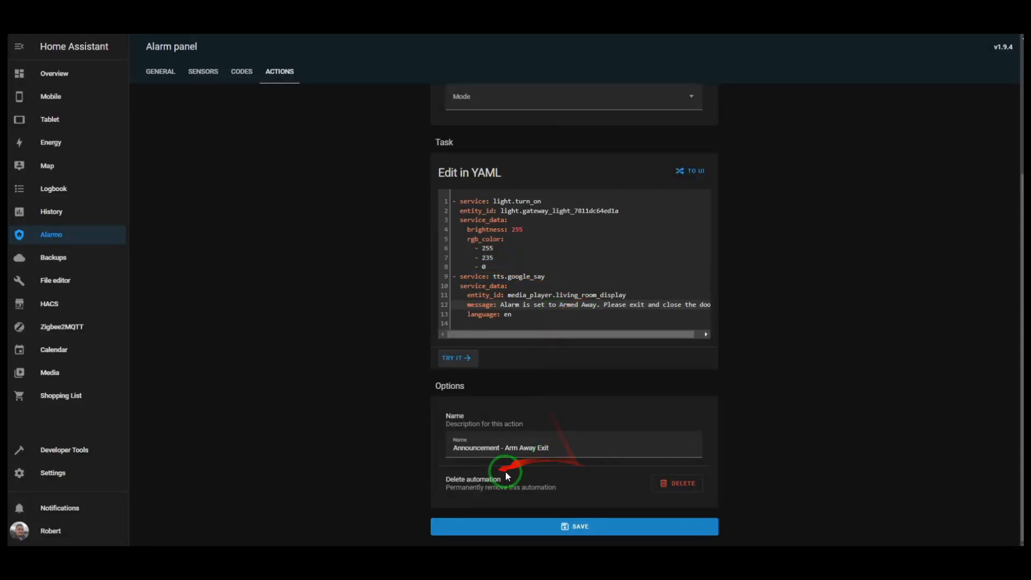
left_click(559, 526)
left_click(296, 79)
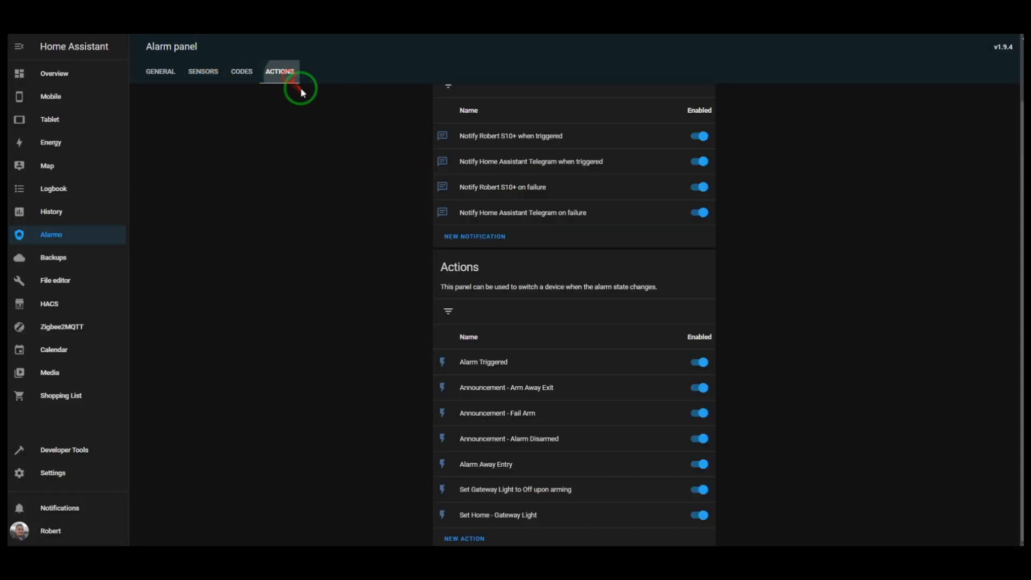
Step: Reopen the Announcement - Arm Away Exit action and review its event choices, keeping Exit delay started as the event
left_click(539, 387)
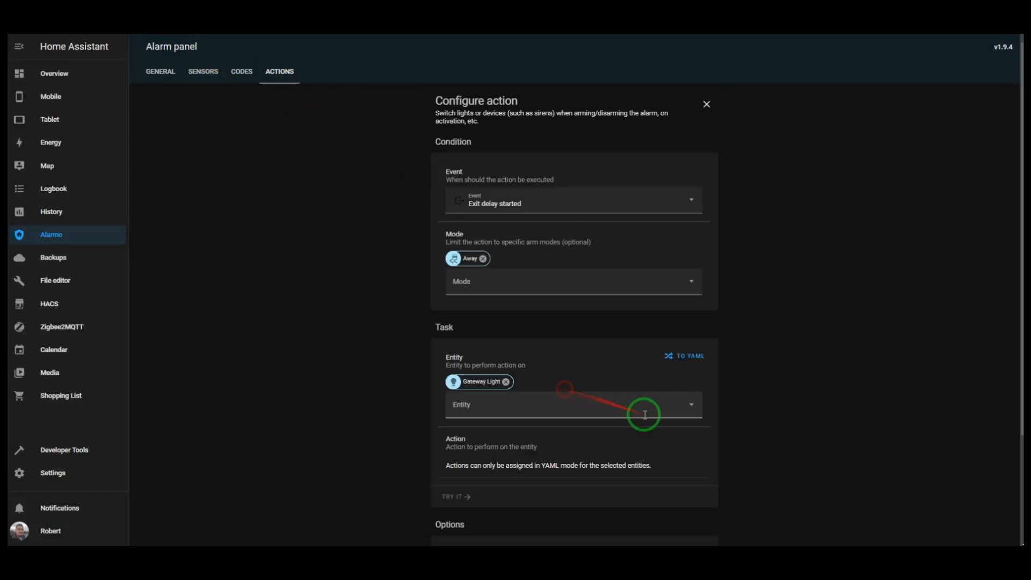
scroll(484, 171, "down", 2)
scroll(502, 193, "up", 2)
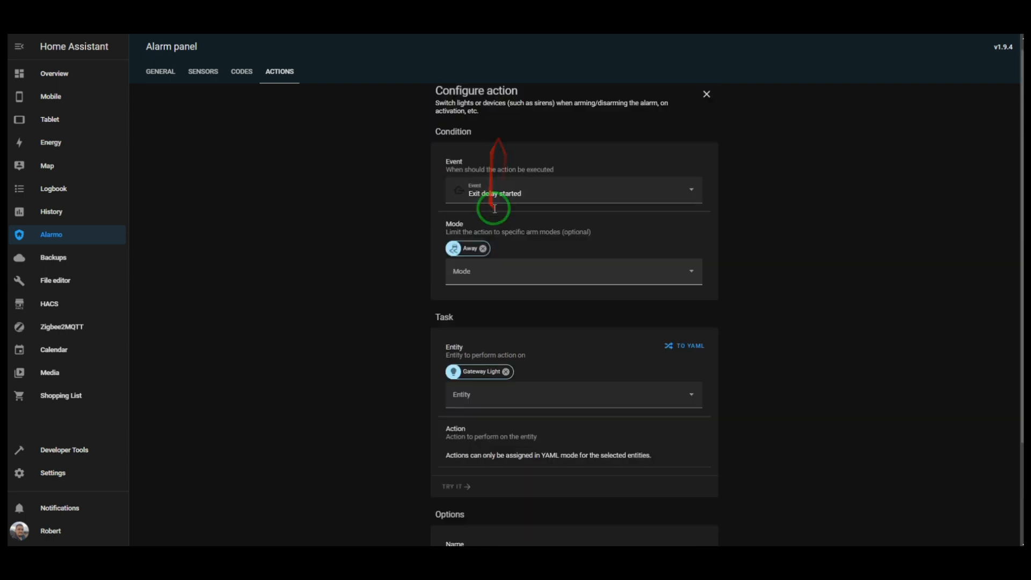
left_click(532, 201)
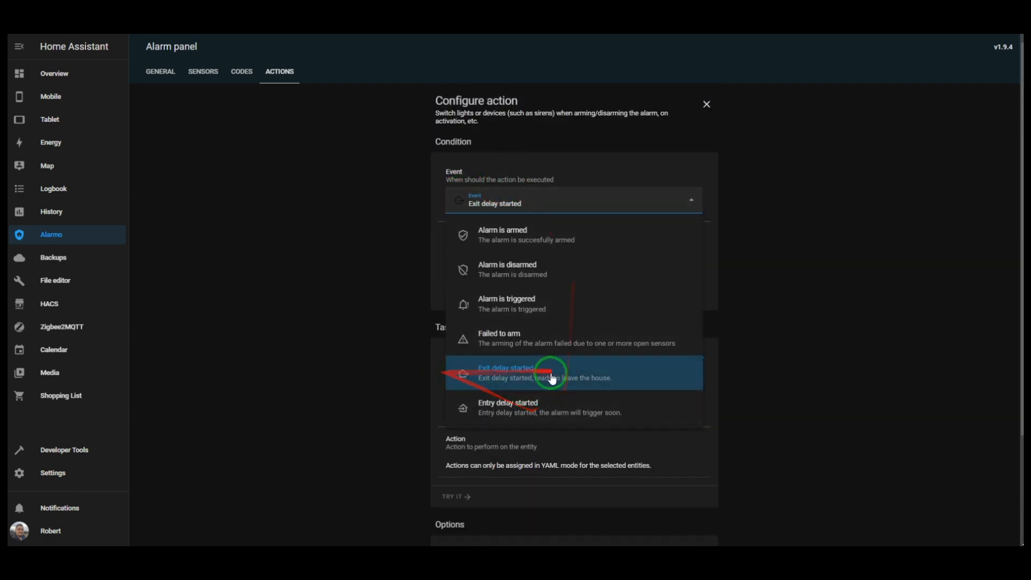
left_click(896, 323)
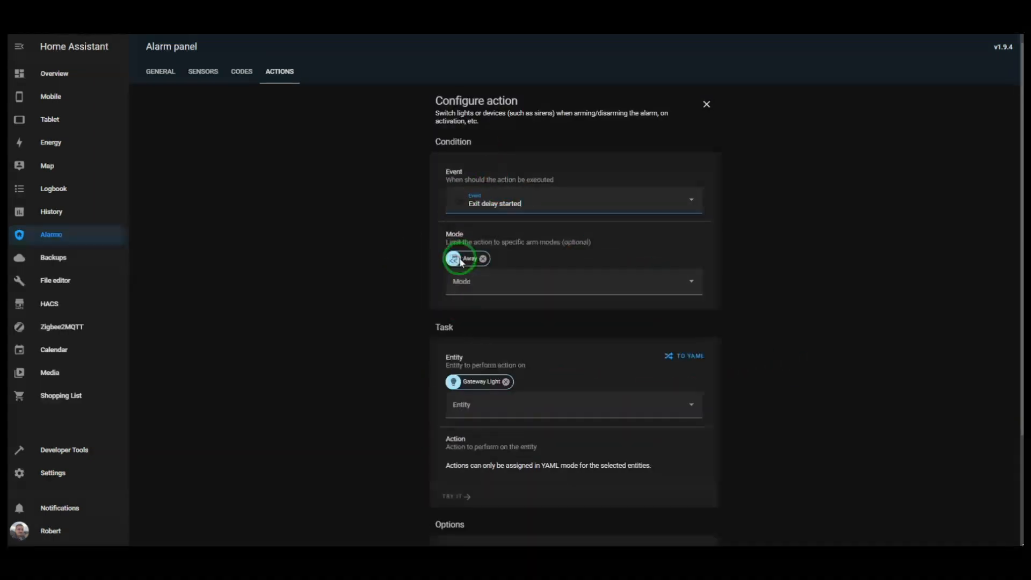
Step: Show the Arm Away Exit task as YAML again and read its spoken message through to the end
scroll(562, 289, "down", 3)
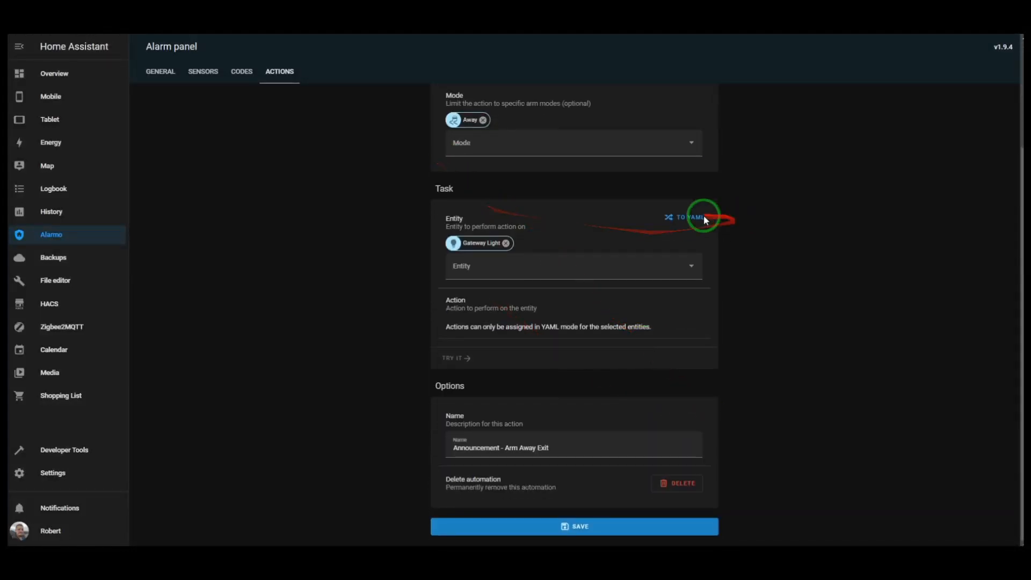
left_click(684, 217)
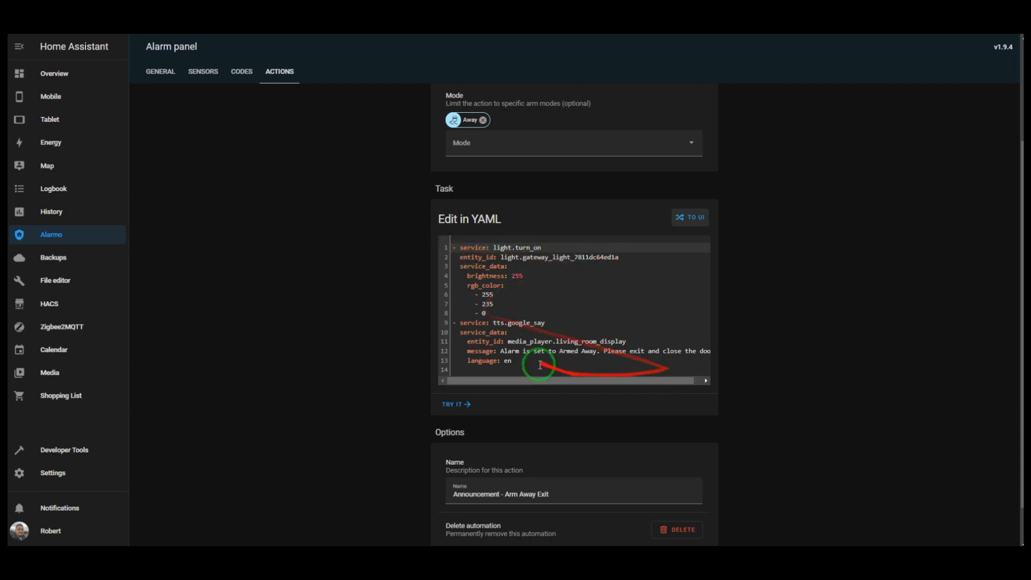
left_click_drag(514, 381, 537, 384)
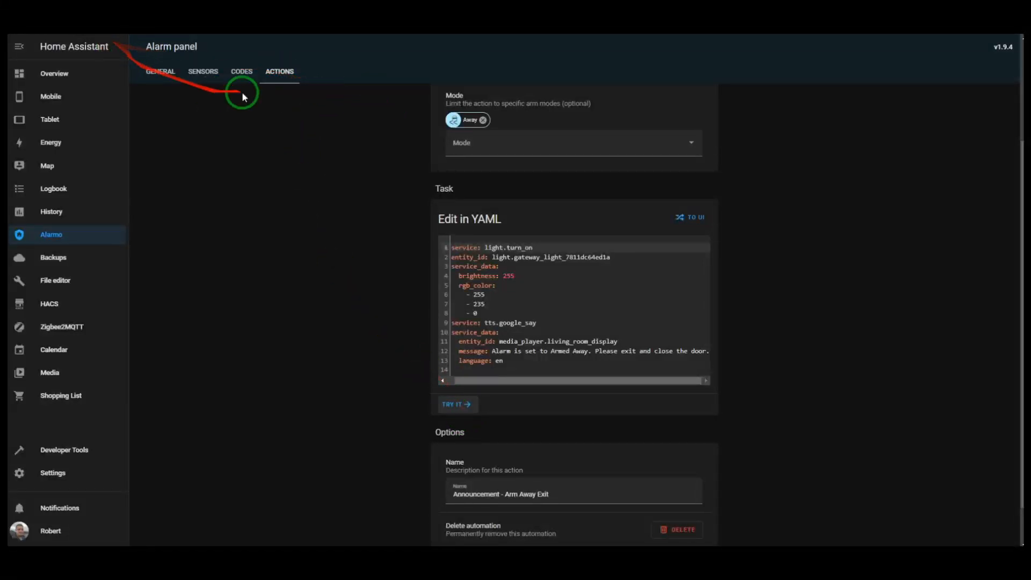
left_click(288, 71)
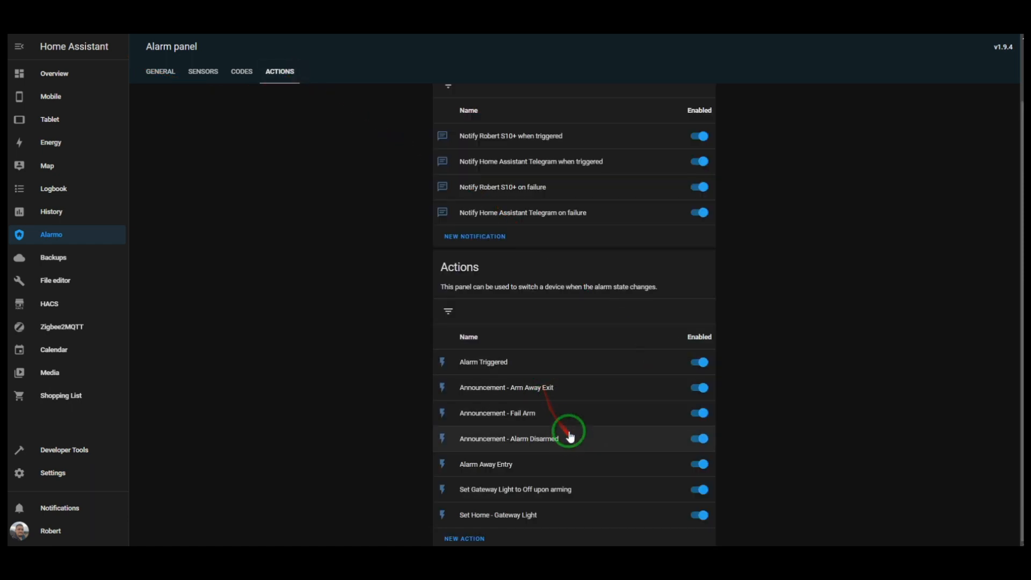
Step: Open the Announcement - Fail Arm action and examine its event and its YAML task's light colour and spoken message
left_click(536, 411)
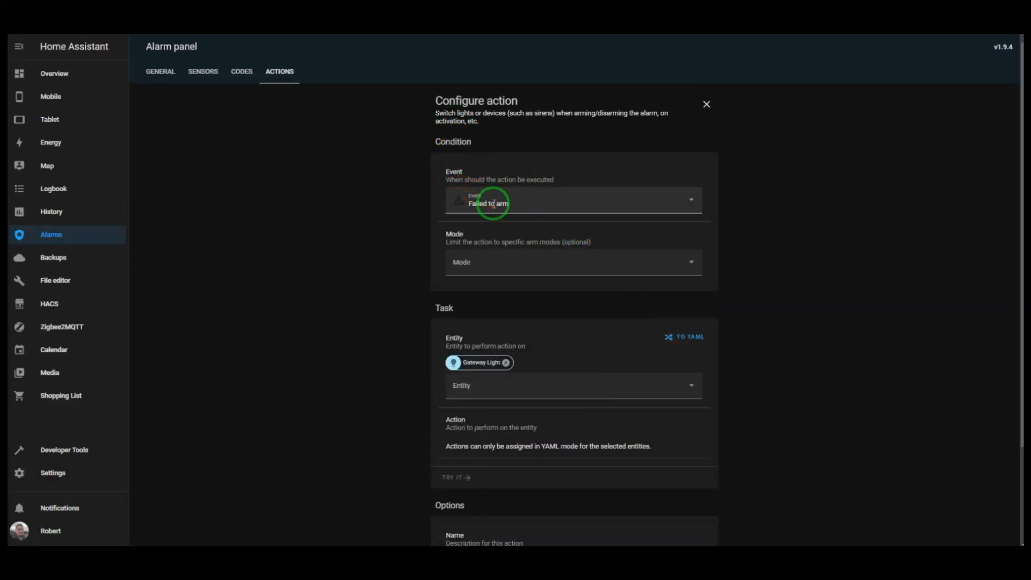
left_click(672, 336)
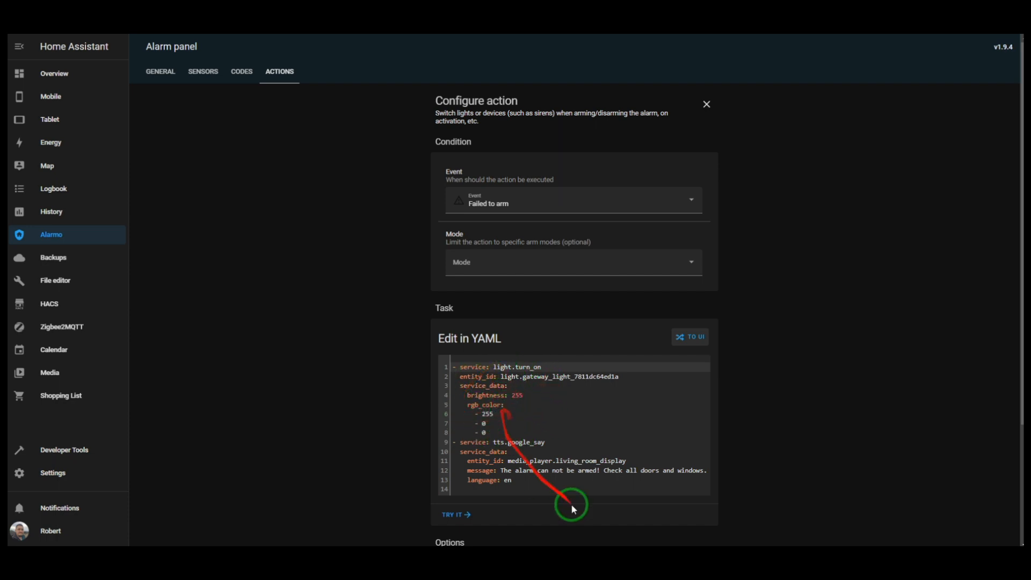
left_click_drag(500, 470, 681, 471)
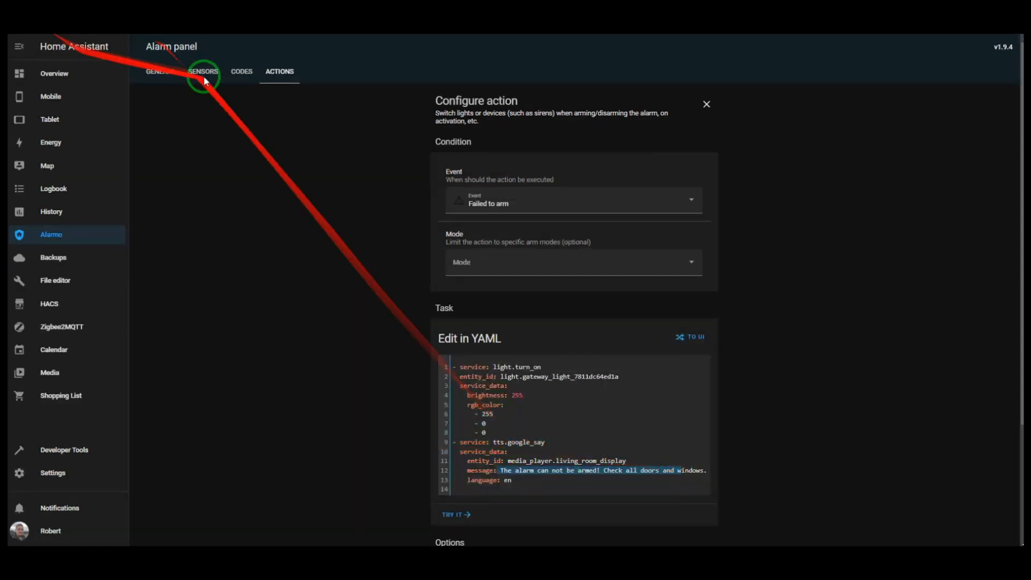
left_click(282, 70)
Step: Open the Announcement - Alarm Disarmed action and review its event choices, keeping Alarm is disarmed as the event
scroll(540, 373, "down", 2)
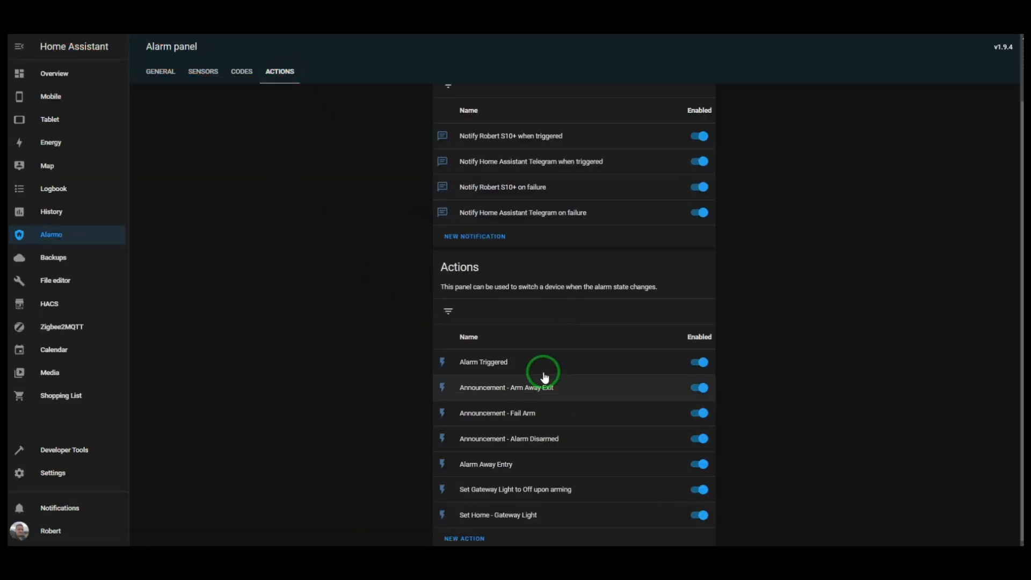
left_click(559, 439)
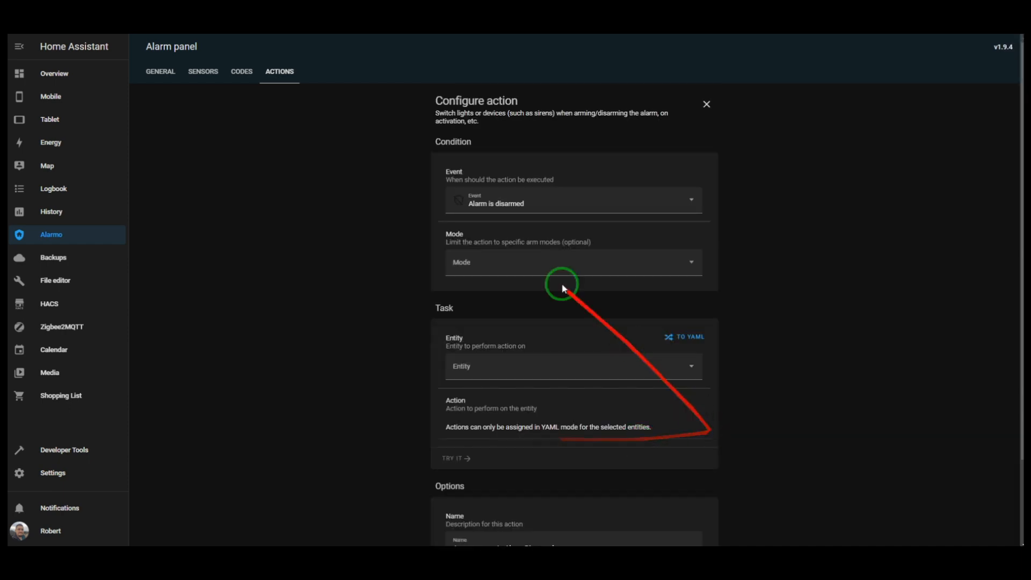
left_click(482, 207)
left_click(488, 267)
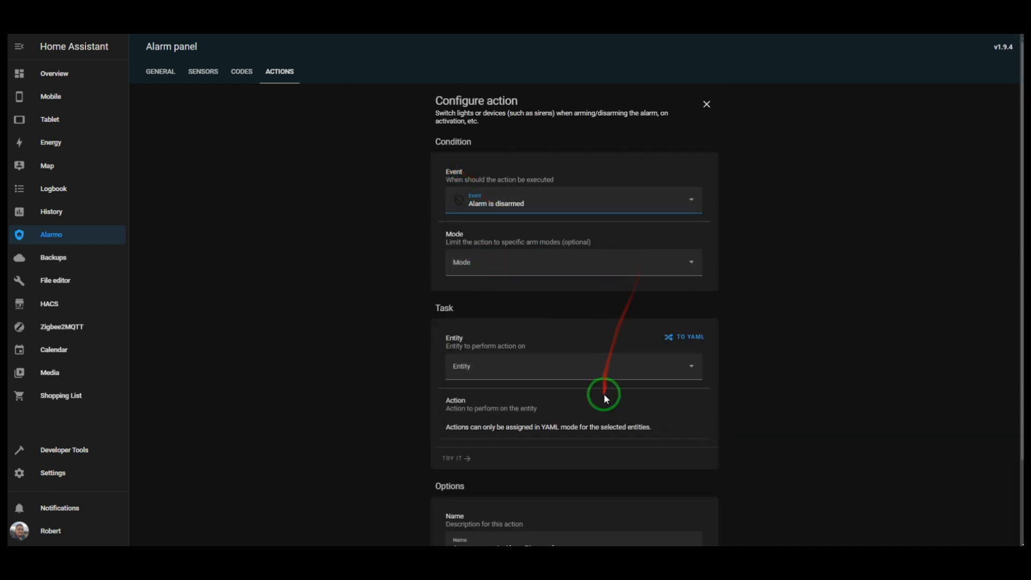
Step: Show the Alarm Disarmed action's task as YAML and examine its tts.google_say service, media player, message and language
scroll(603, 394, "down", 2)
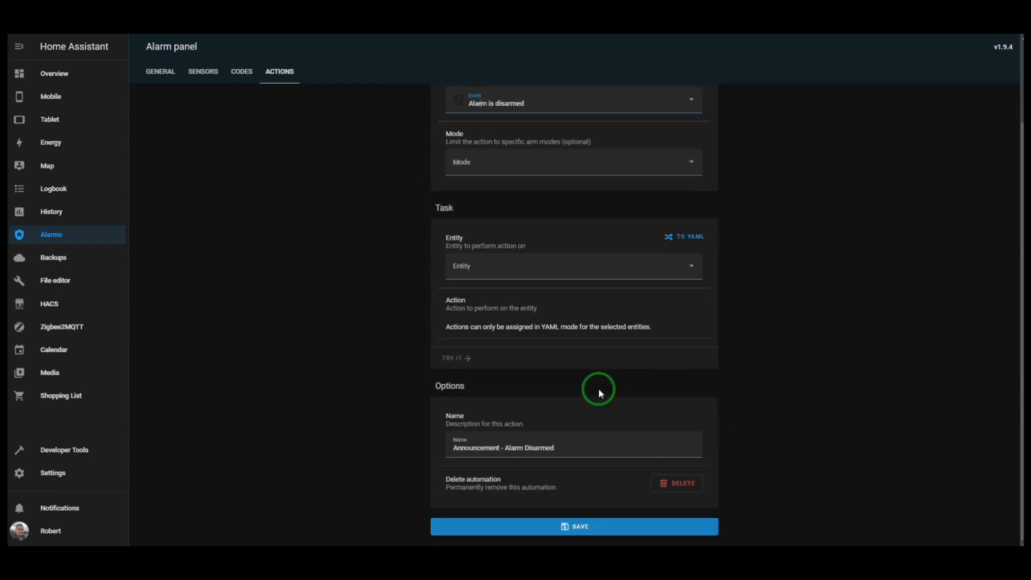
left_click(690, 237)
left_click_drag(484, 285, 554, 286)
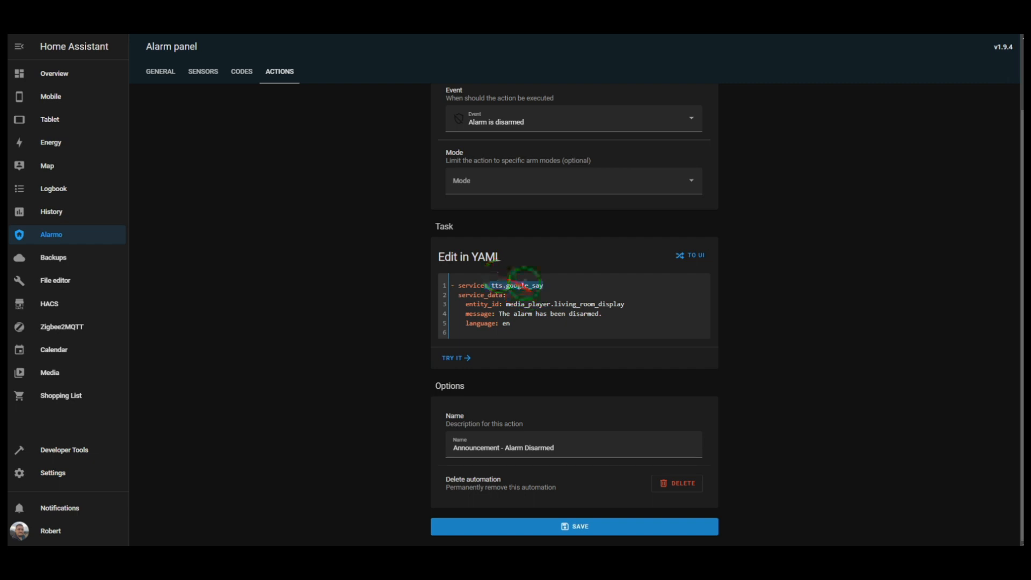
left_click(510, 323)
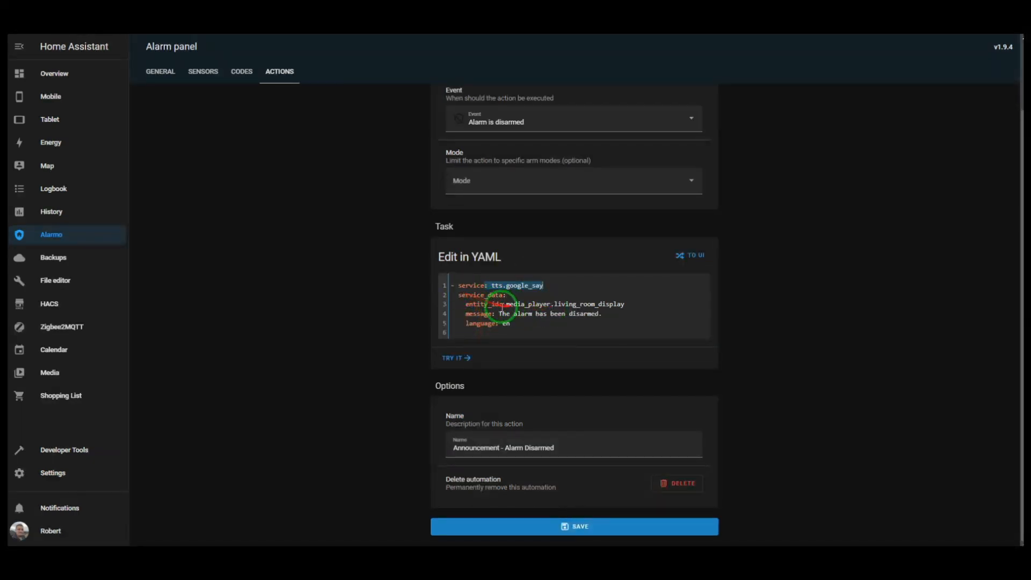
left_click(518, 304)
left_click(559, 322)
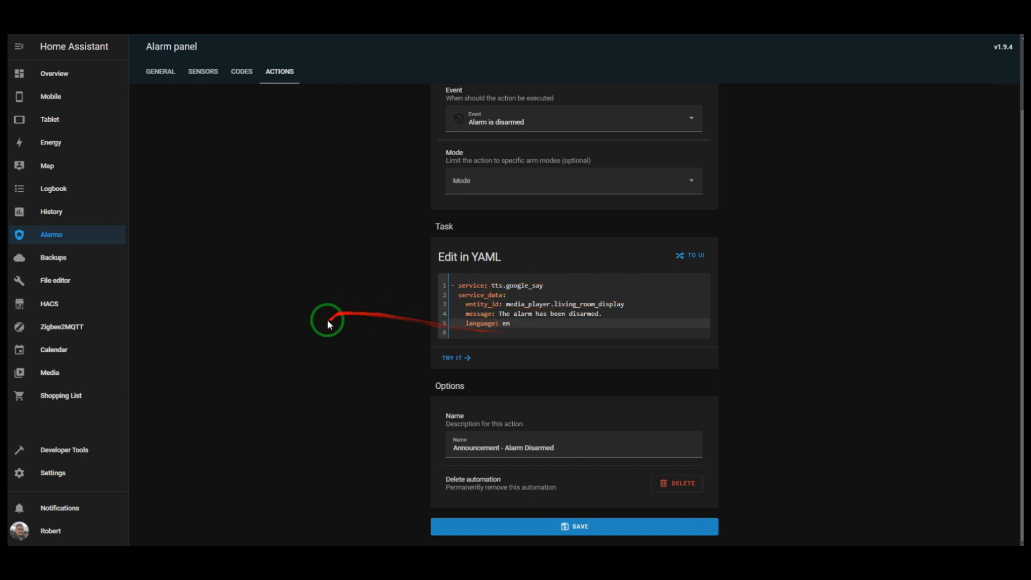
left_click(272, 68)
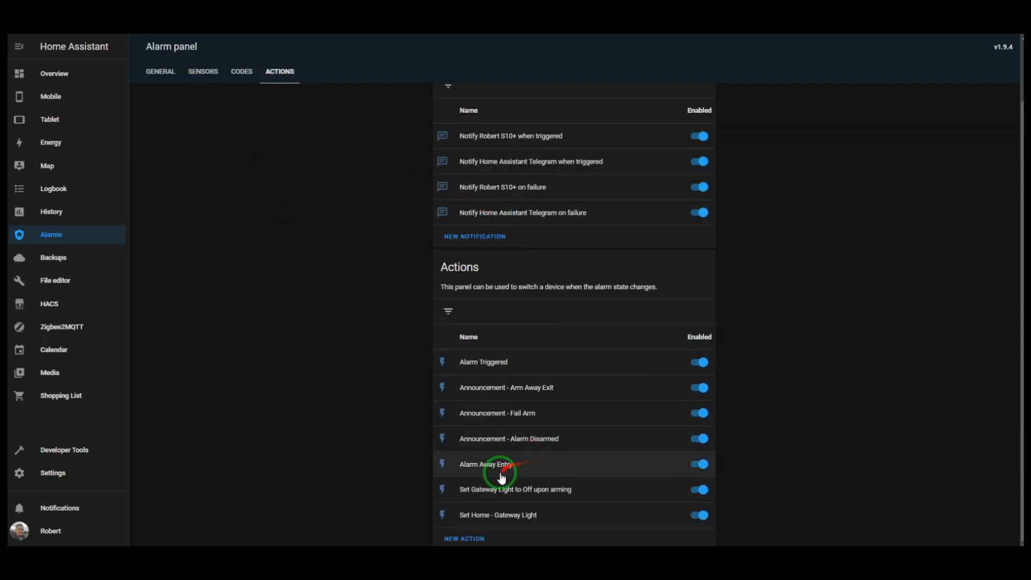
Step: Reopen the Announcement - Alarm Disarmed action and look over its YAML task and options once more
left_click(532, 435)
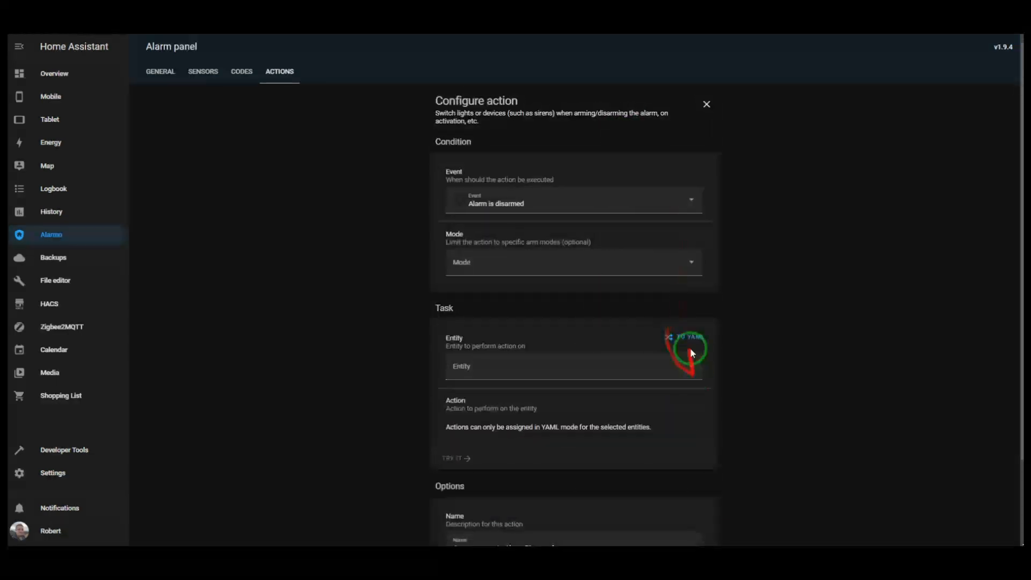
left_click(687, 338)
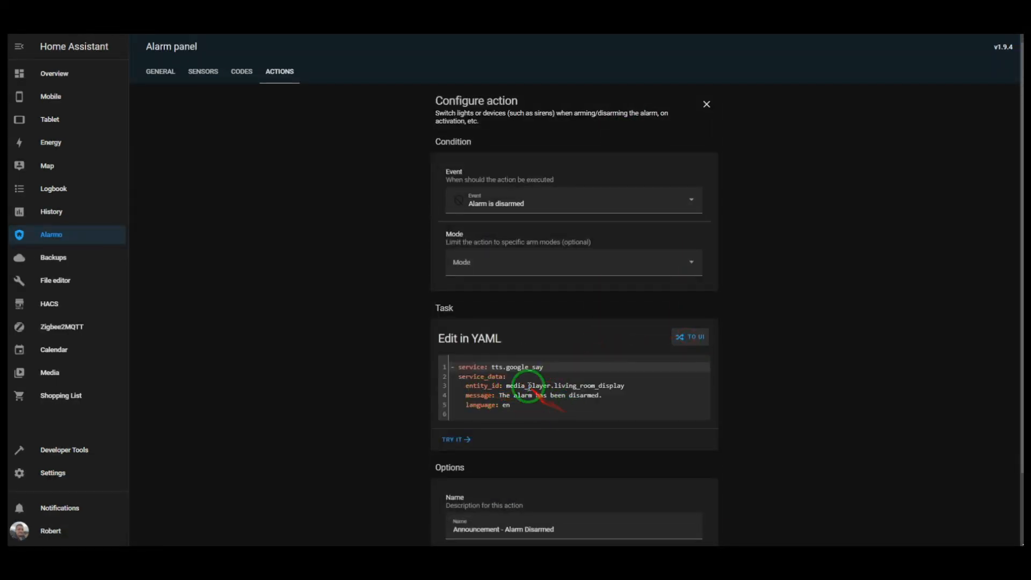
scroll(512, 405, "down", 2)
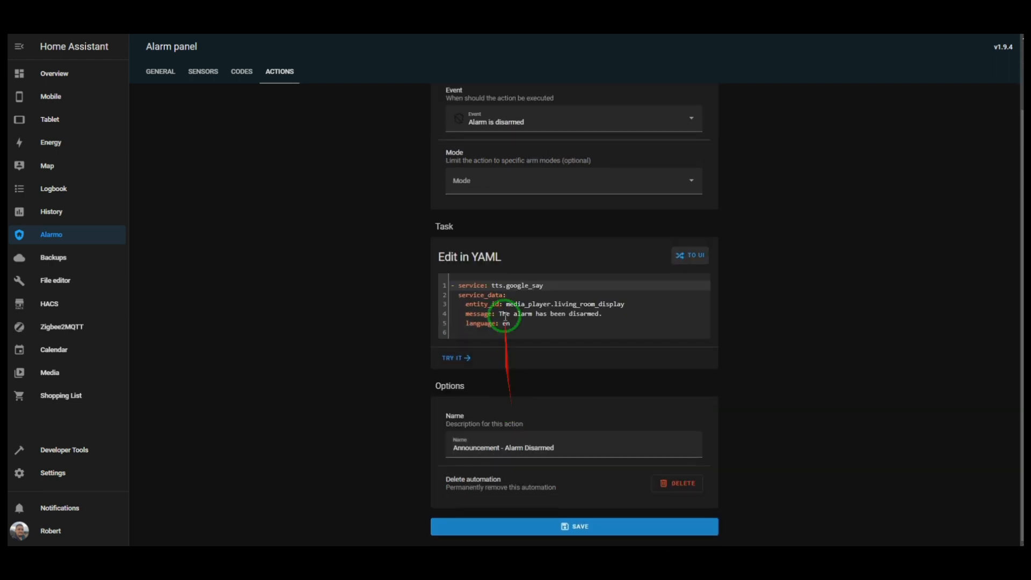
scroll(521, 351, "up", 2)
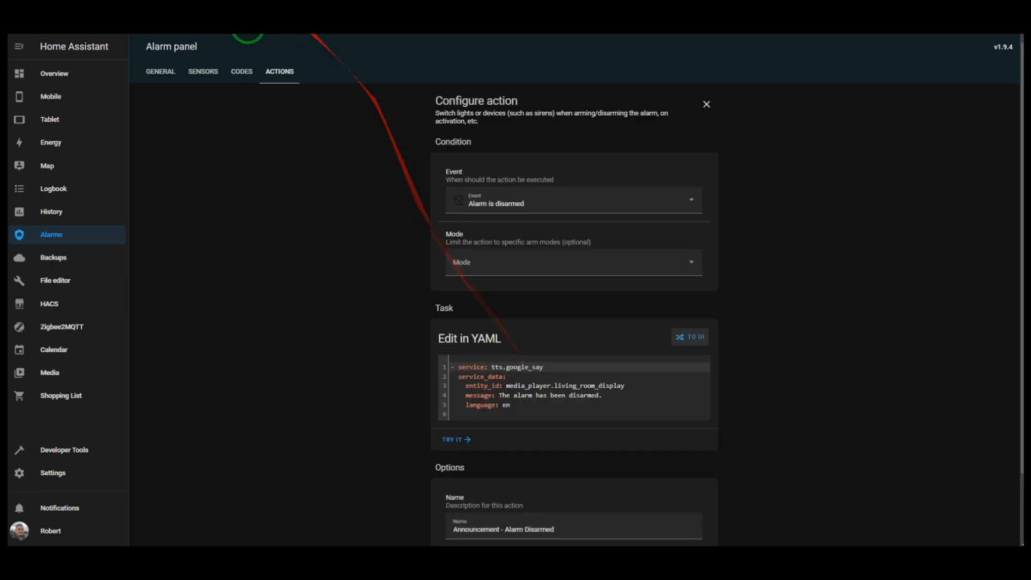
Step: Open the Alarm Away Entry action and review its event choices, keeping Entry delay started as the event
left_click(280, 71)
scroll(558, 473, "down", 1)
scroll(561, 480, "down", 1)
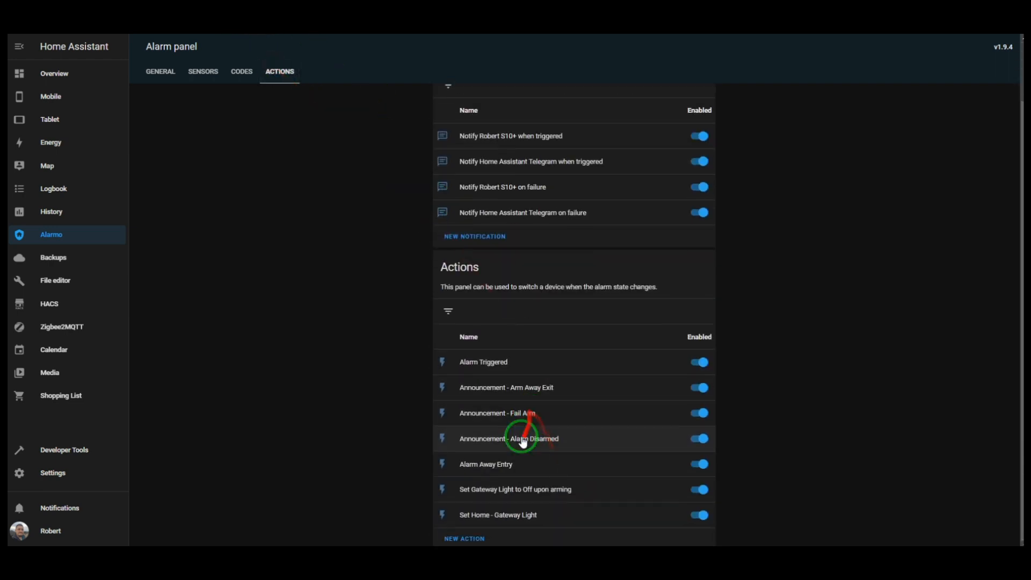
left_click(515, 469)
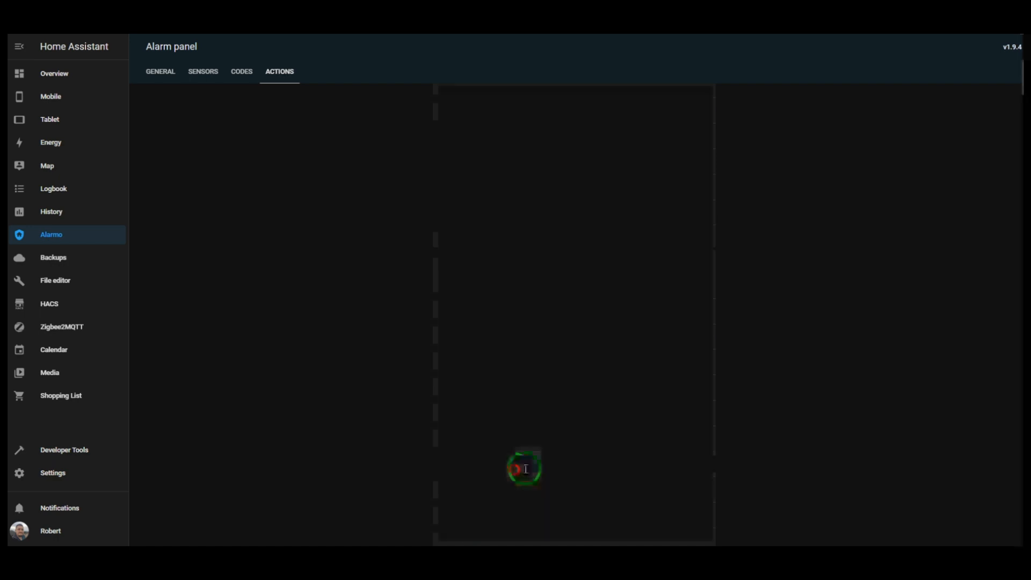
scroll(596, 253, "down", 3)
scroll(562, 168, "up", 2)
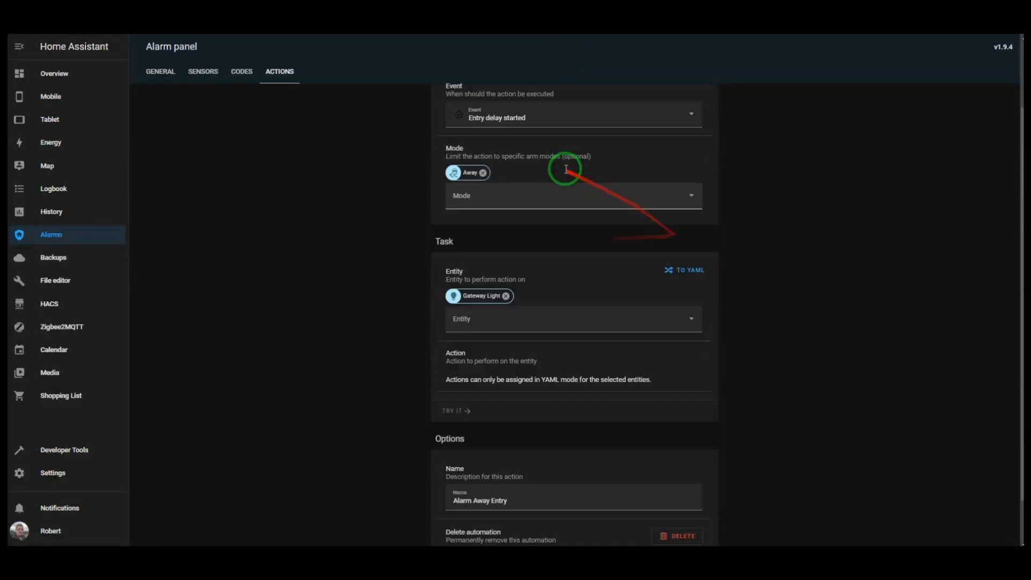
scroll(475, 196, "up", 1)
left_click(495, 200)
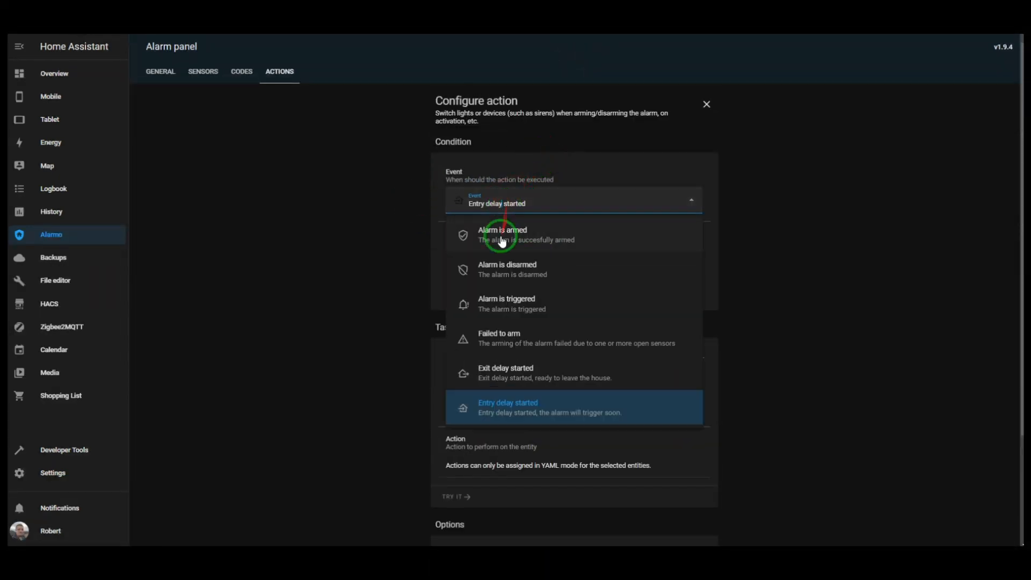
left_click(574, 416)
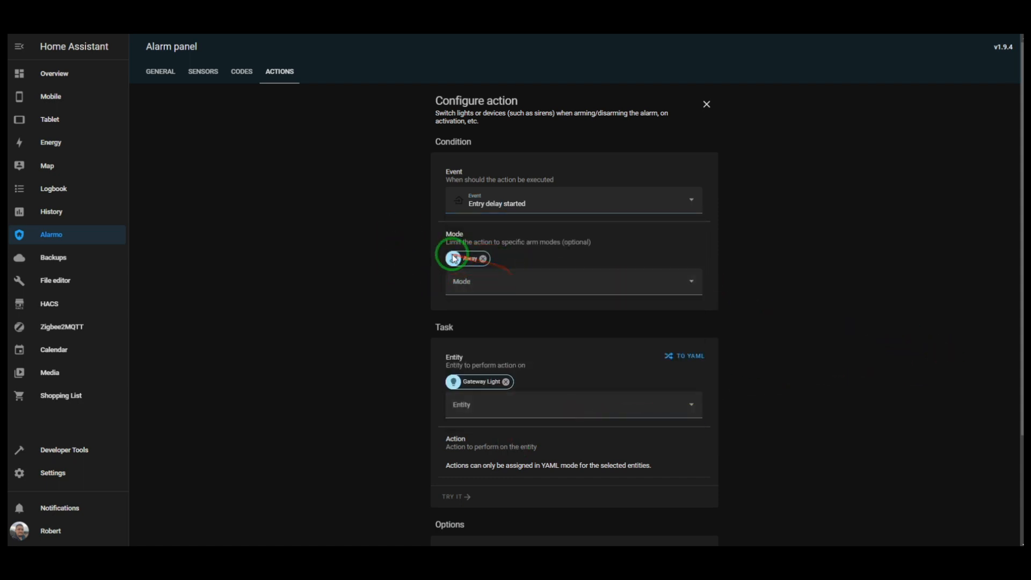
Step: Show the Alarm Away Entry action's task as YAML and examine its light settings and spoken message
left_click(688, 359)
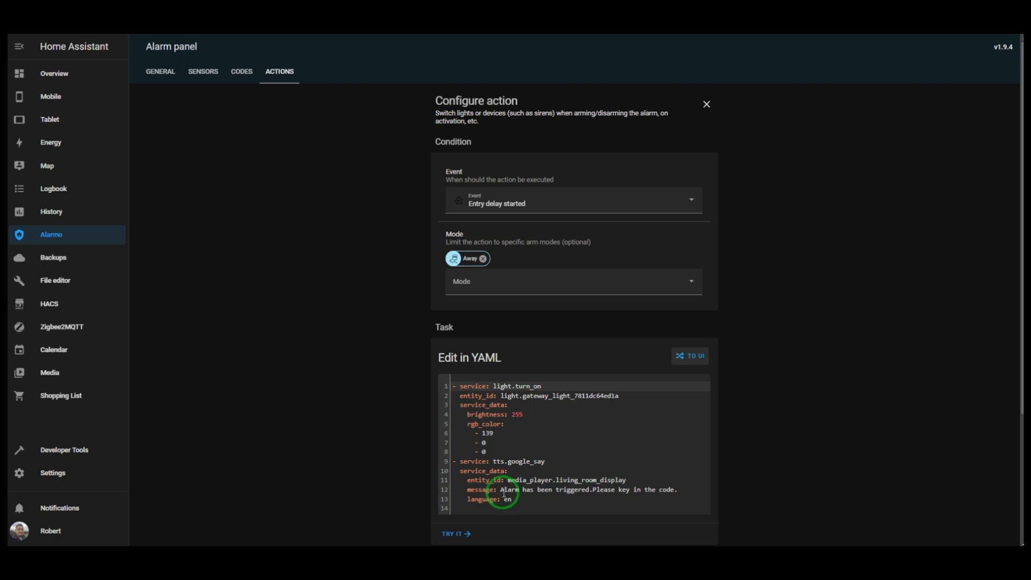
left_click(498, 490)
left_click_drag(498, 491, 648, 492)
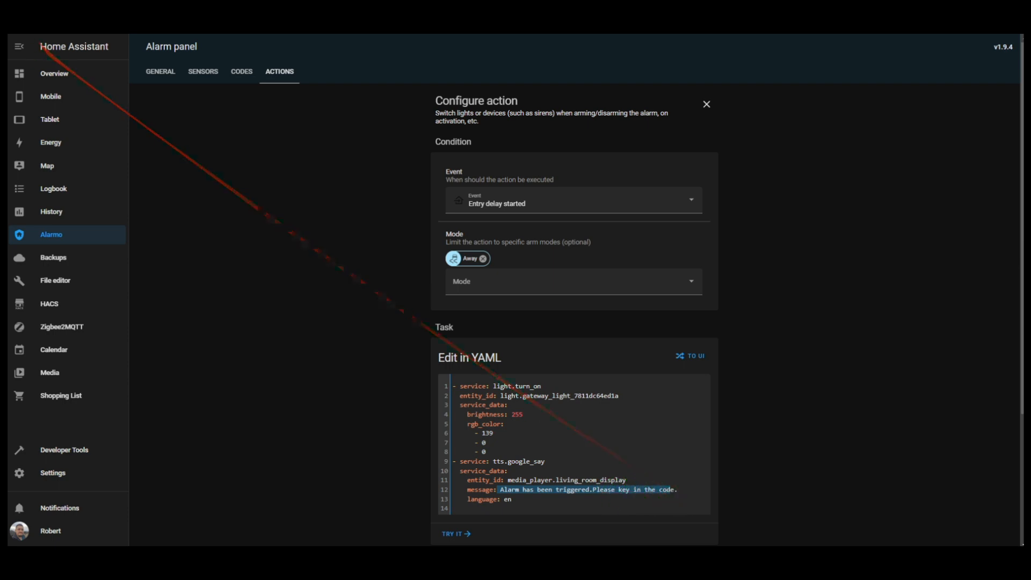
Step: Open the Set Gateway Light to Off upon arming action and examine its event and its light.turn_off task in YAML
left_click(281, 74)
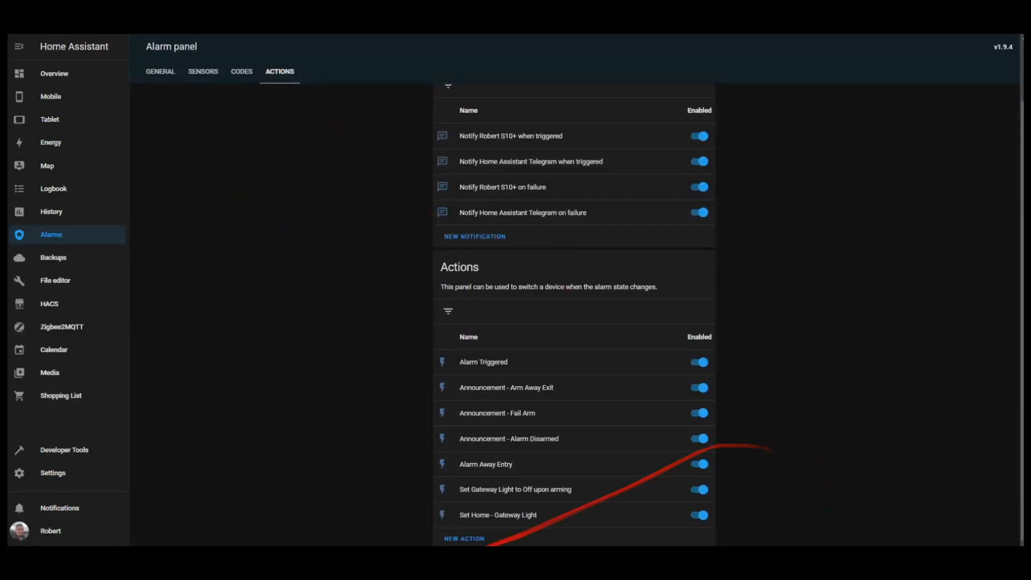
left_click(576, 496)
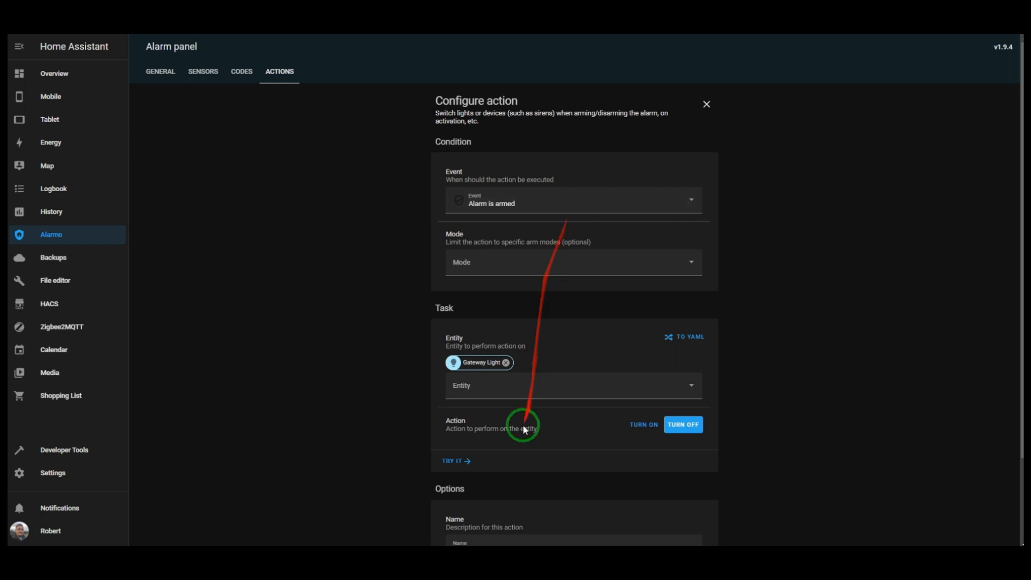
left_click(686, 337)
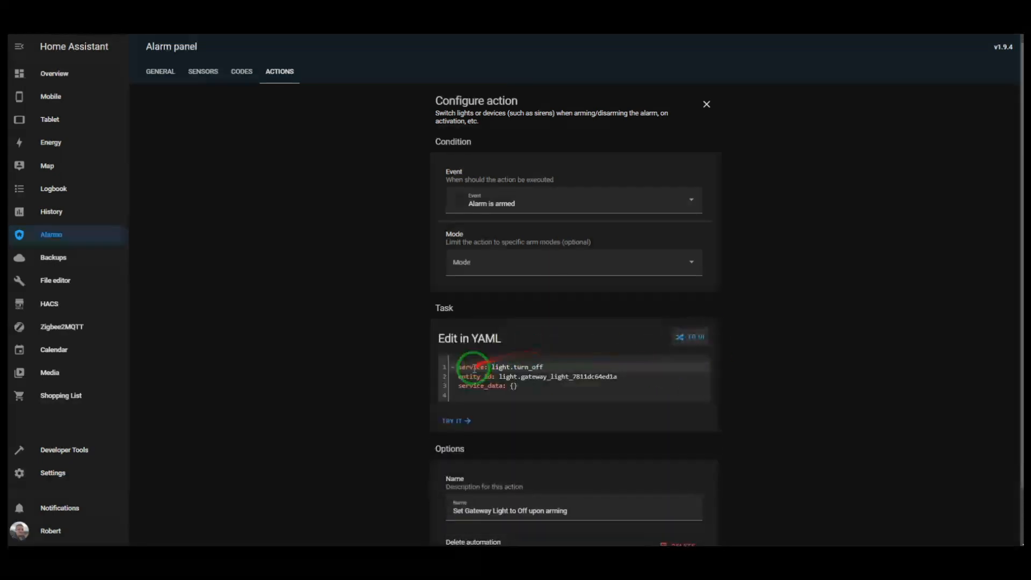
left_click_drag(491, 368, 552, 365)
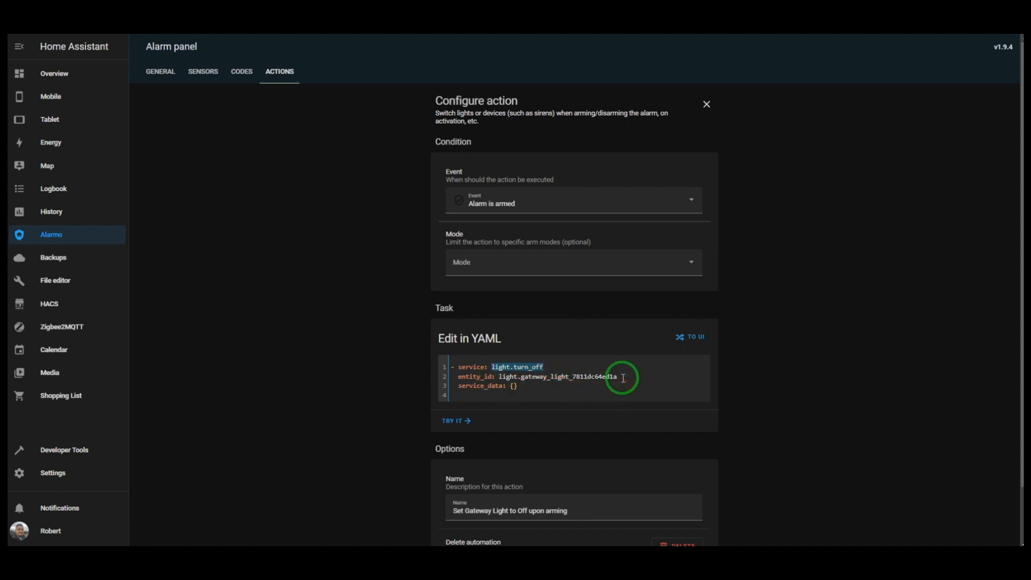
scroll(604, 387, "down", 2)
left_click_drag(570, 331, 465, 277)
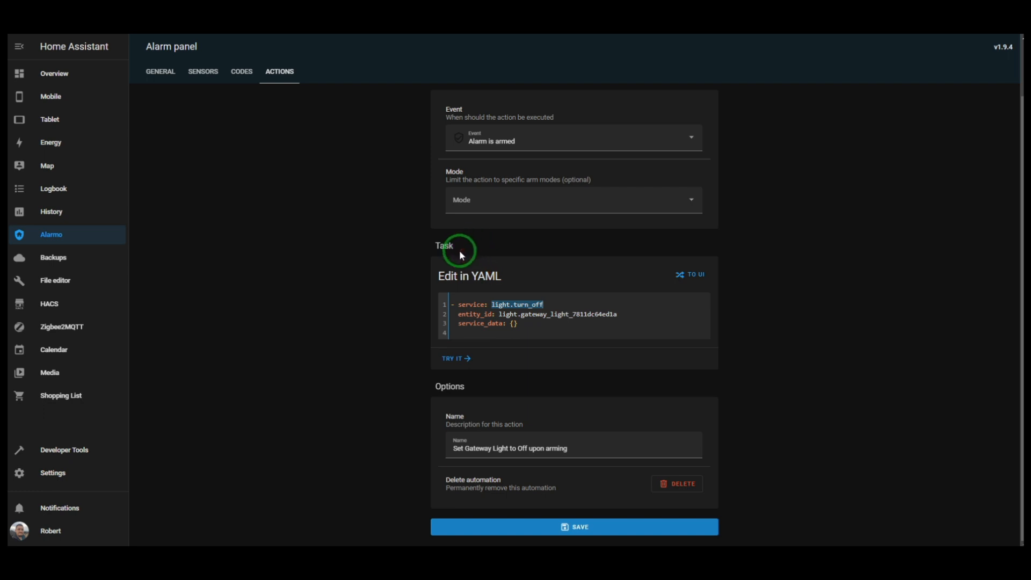
mouse_move(459, 250)
left_mouse_down()
mouse_move(511, 299)
mouse_move(495, 345)
mouse_move(514, 111)
left_mouse_up()
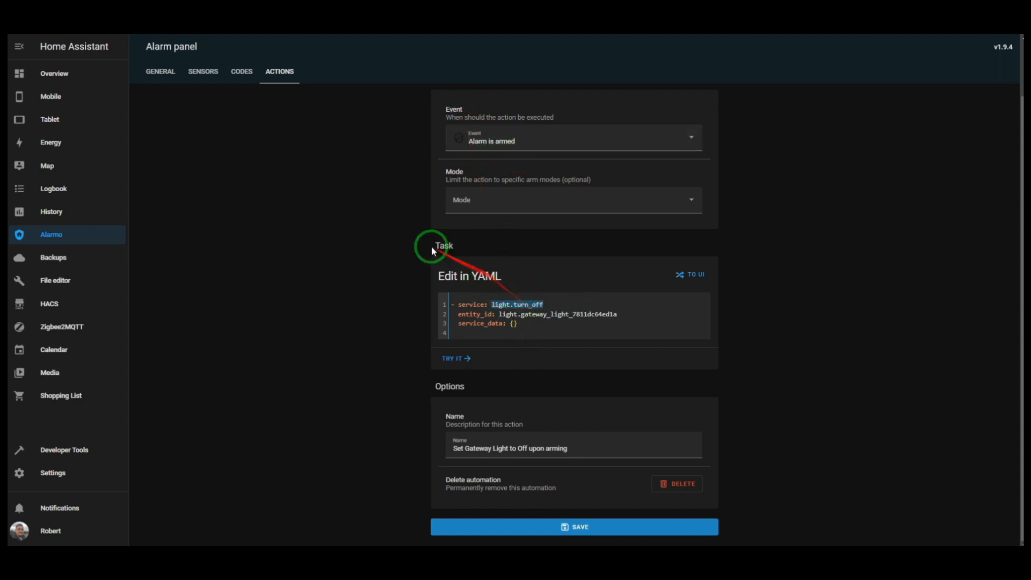
Step: Open the Set Home - Gateway Light action and examine its event, its mode and its YAML task's light.turn_on service, brightness and colour
left_click(278, 79)
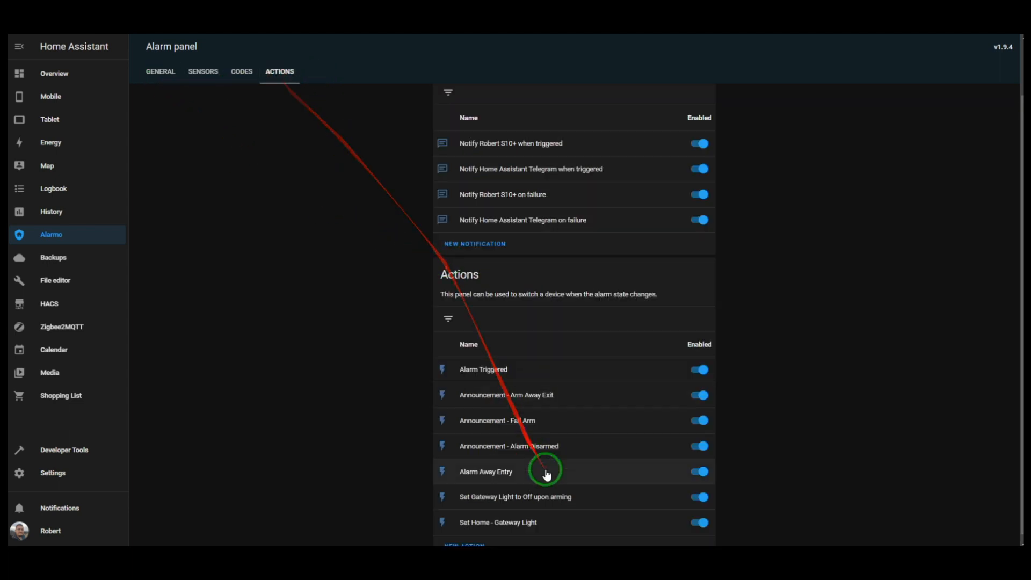
left_click(500, 503)
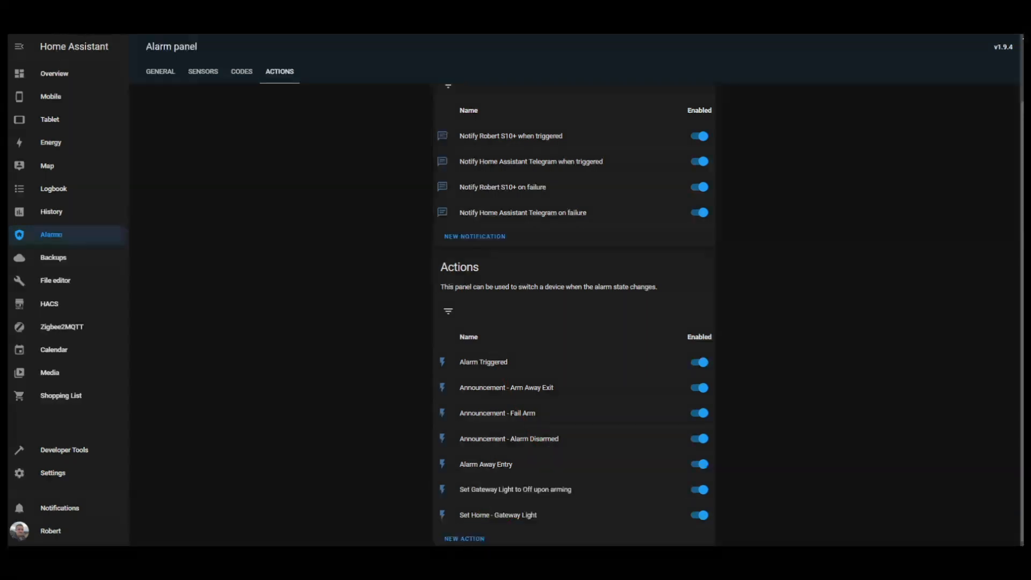
left_click(492, 515)
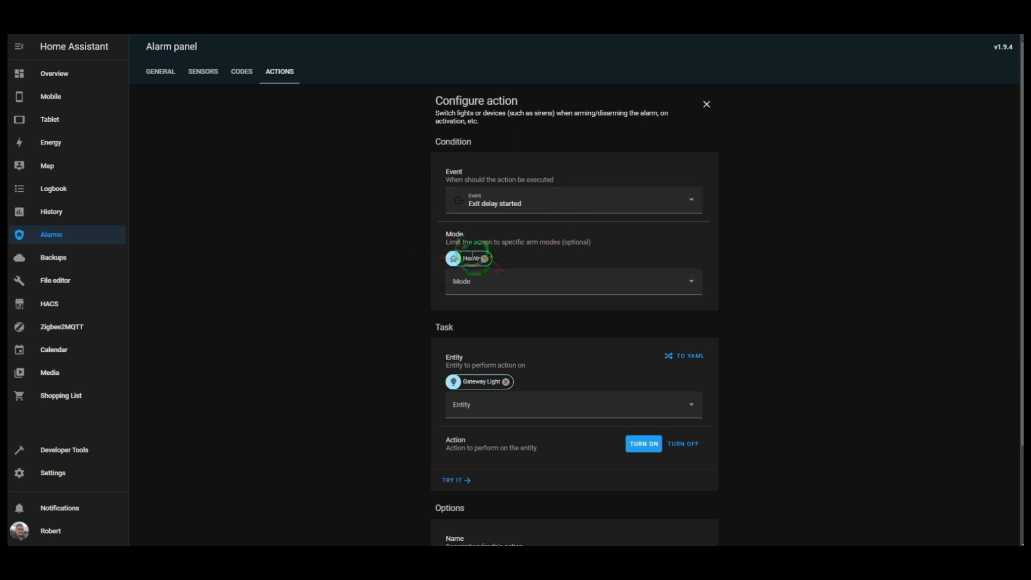
left_click(686, 356)
scroll(520, 395, "down", 3)
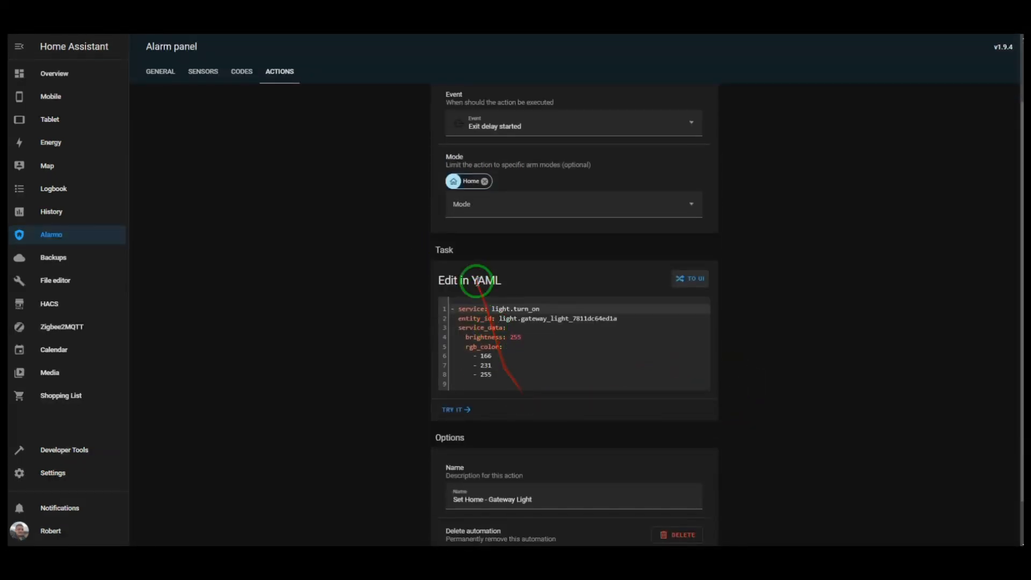
scroll(556, 322, "down", 2)
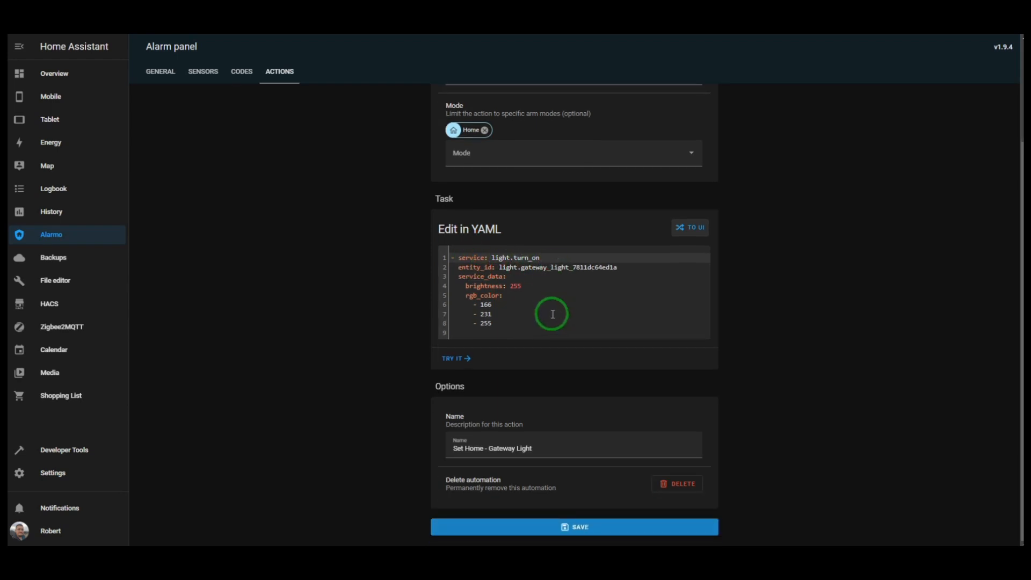
scroll(539, 274, "up", 3)
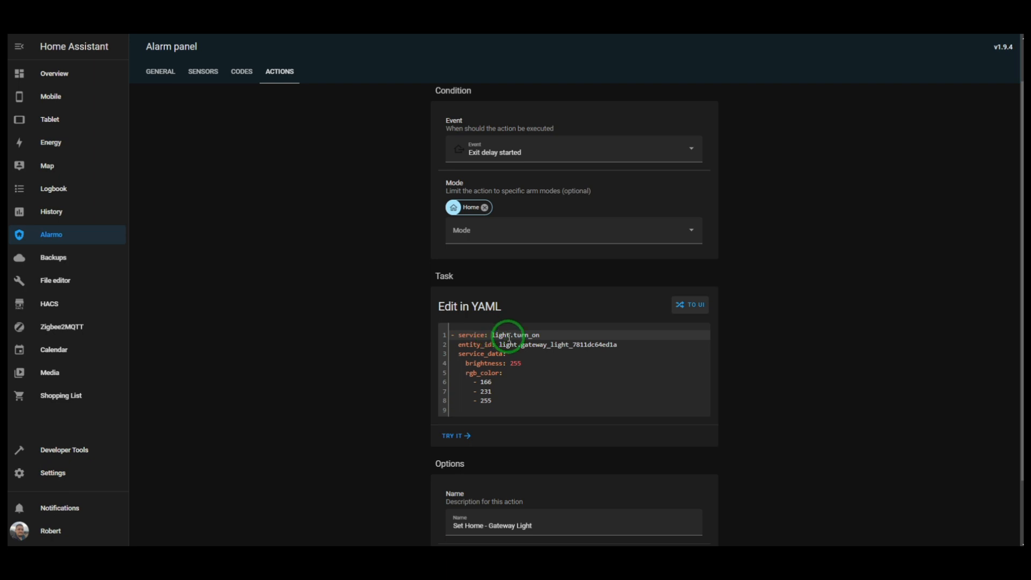
left_click_drag(493, 331, 557, 338)
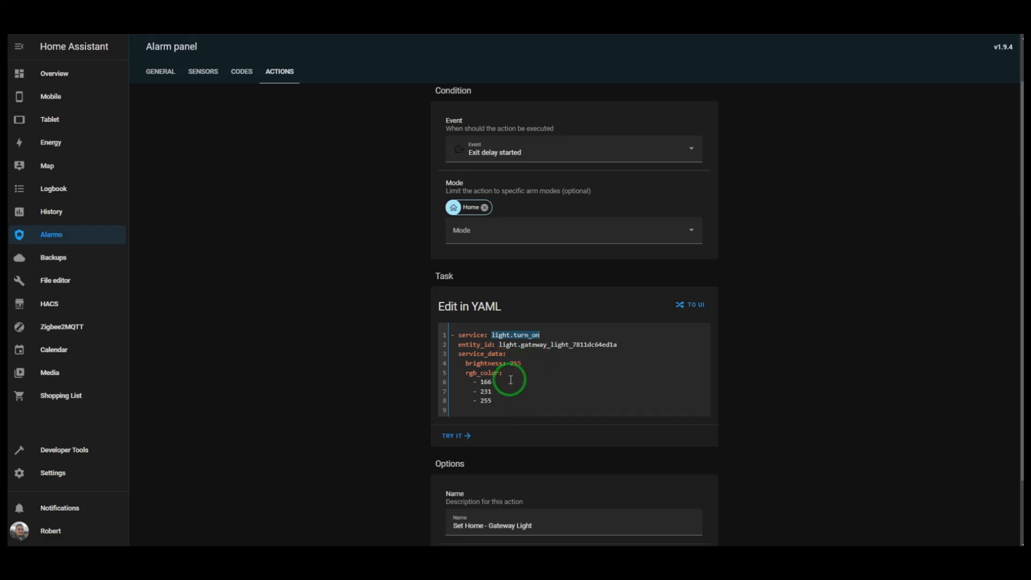
scroll(523, 426, "up", 2)
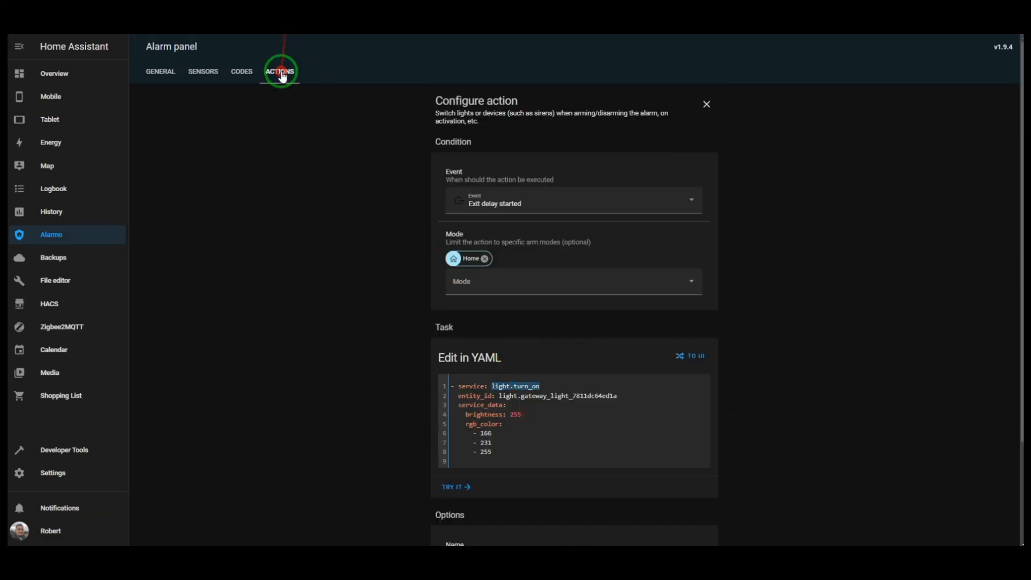
Step: Leave the Alarmo settings for the Overview dashboard and put the dashboard into edit mode
left_click(279, 71)
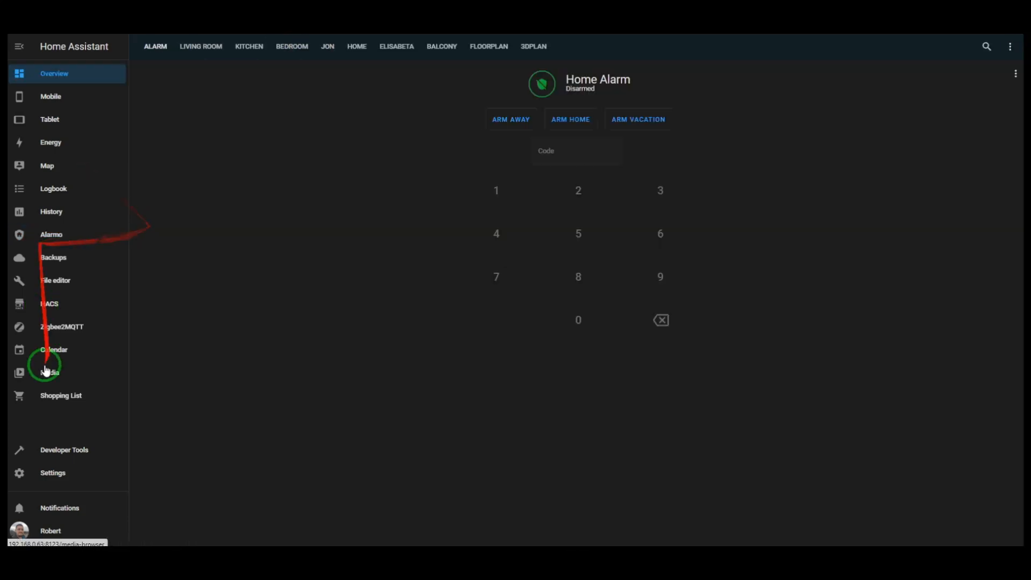
left_click(48, 236)
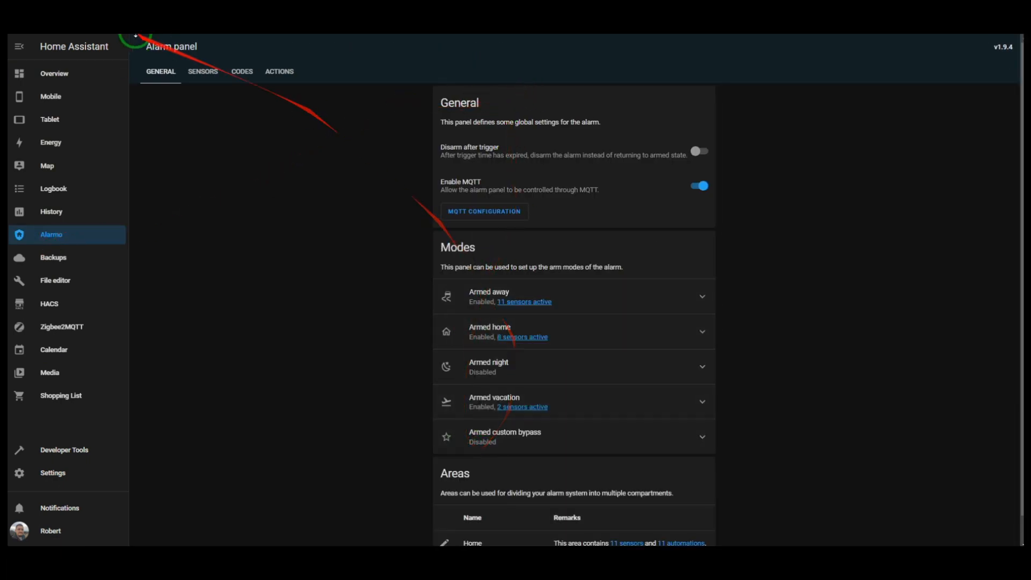
left_click(53, 73)
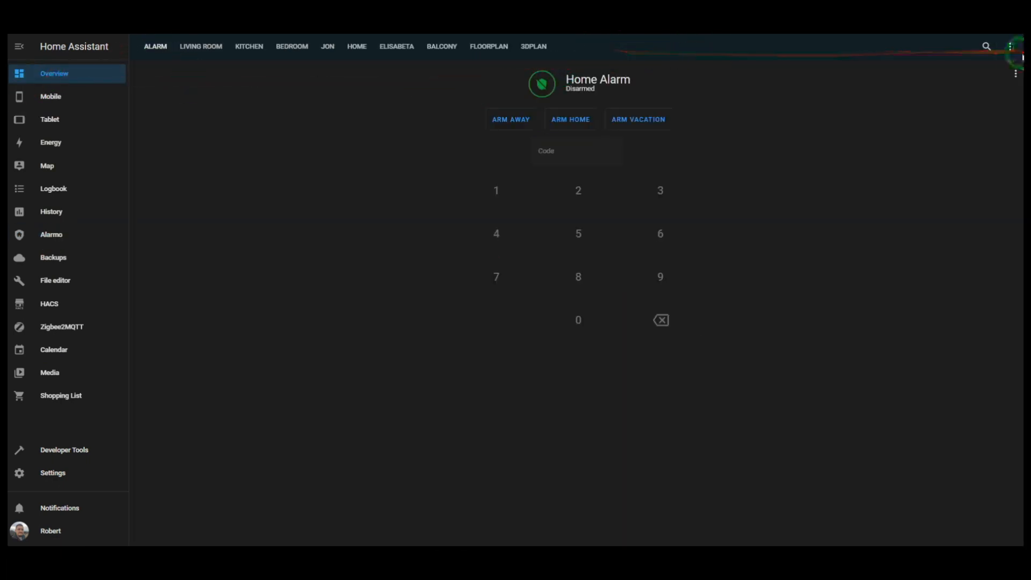
left_click(1010, 46)
left_click(994, 73)
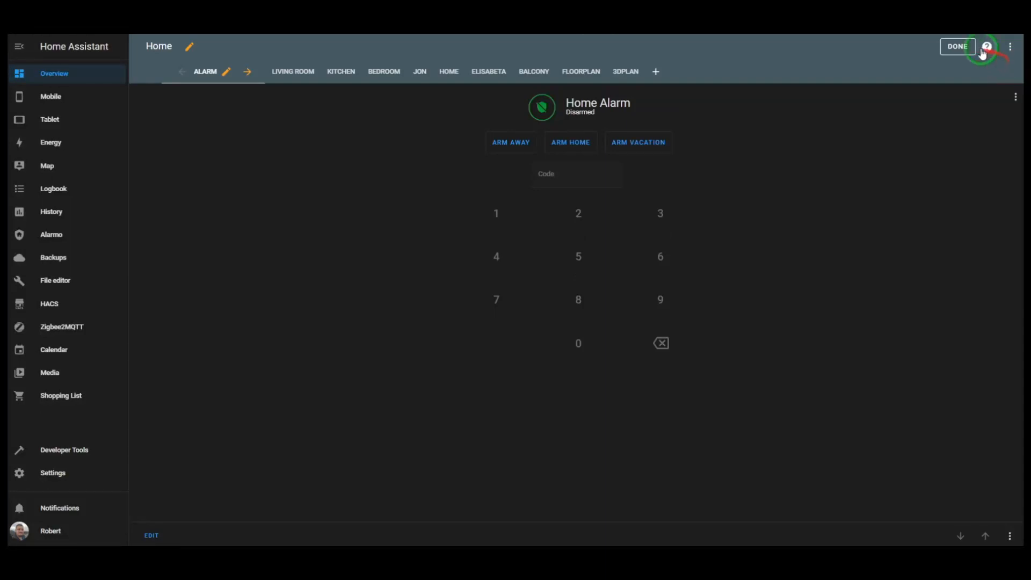
Step: Add a dashboard view titled "test alarm" with the Panel (1 card) view type and no icon
left_click(655, 71)
left_click(416, 202)
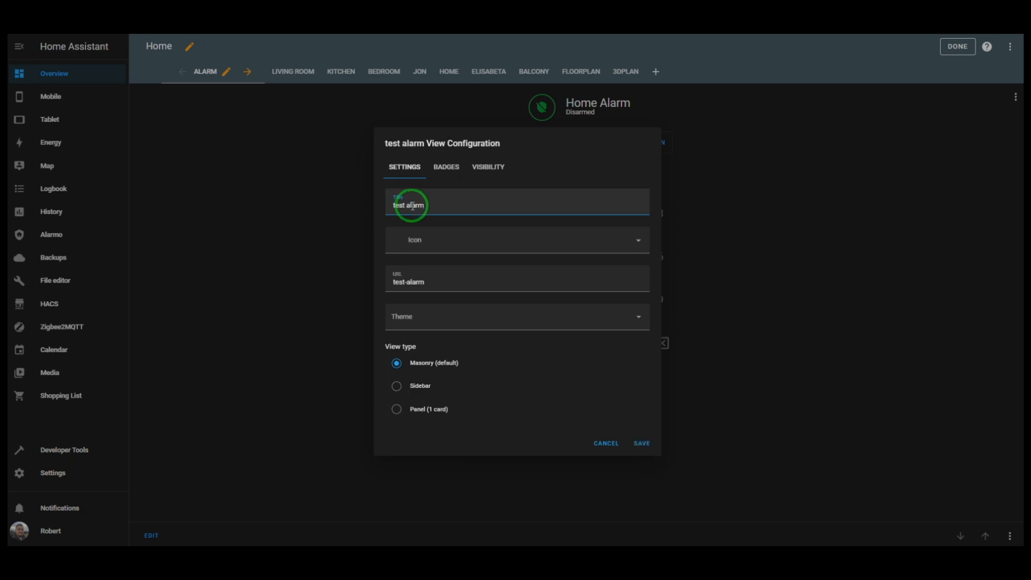
left_click(443, 241)
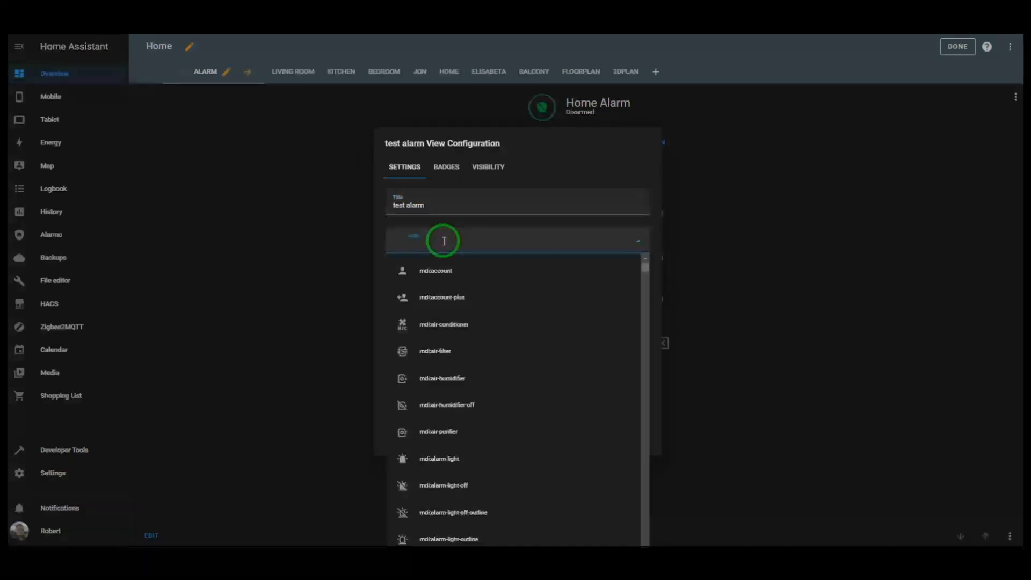
left_click(383, 324)
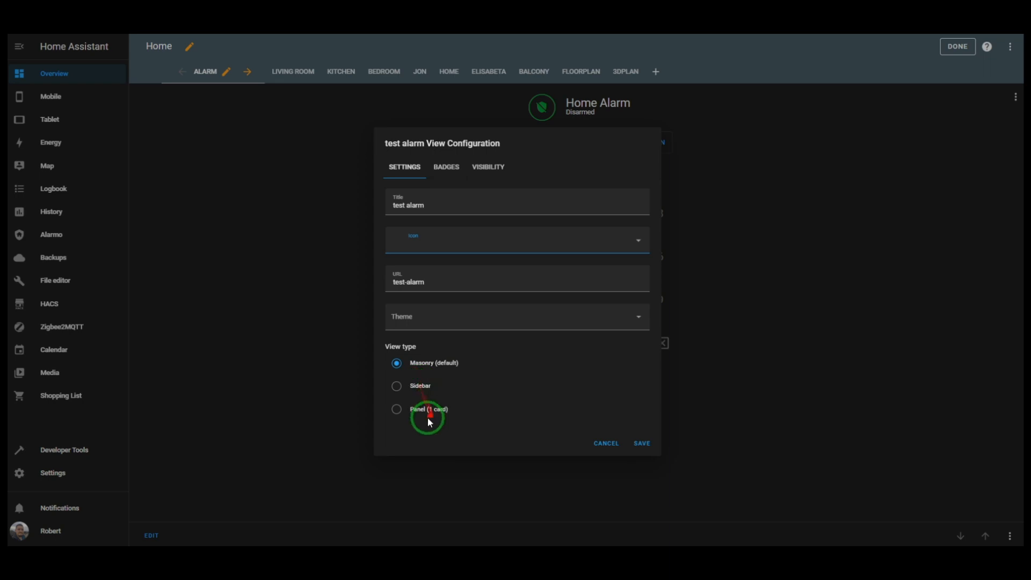
left_click(396, 409)
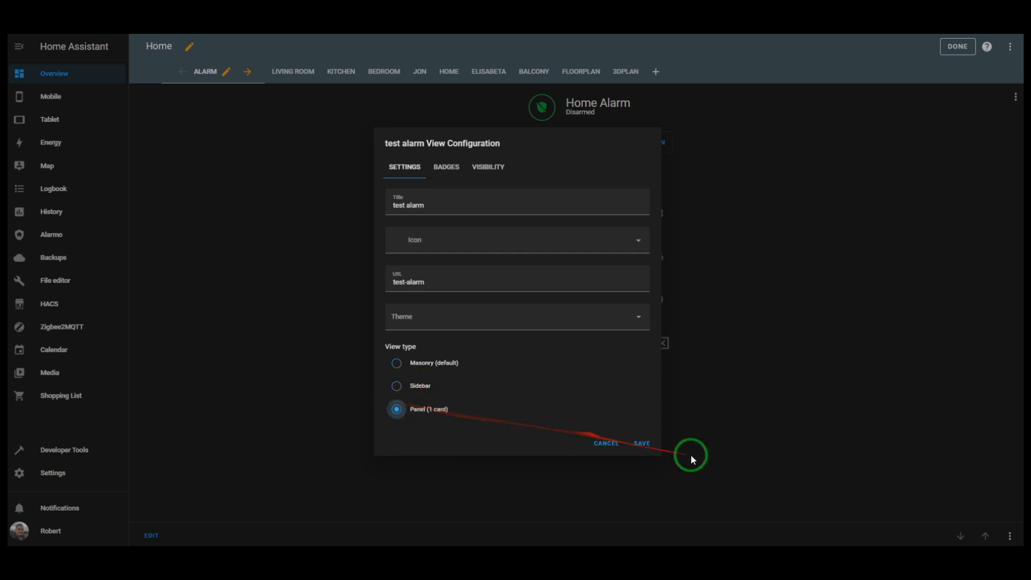
left_click(641, 442)
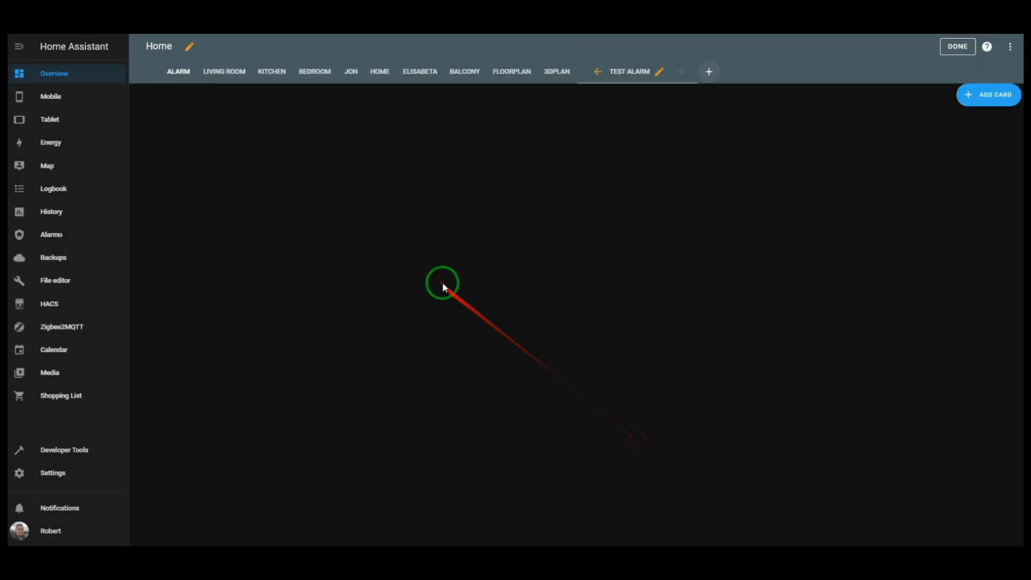
Step: Add the Custom: Alarmo Card to the test alarm view
left_click(981, 96)
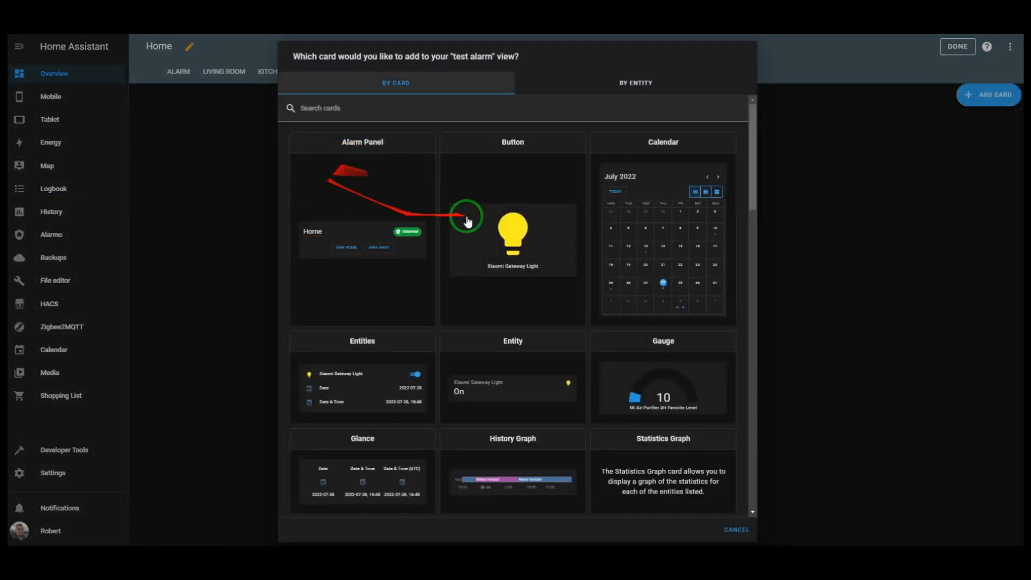
scroll(624, 252, "down", 2)
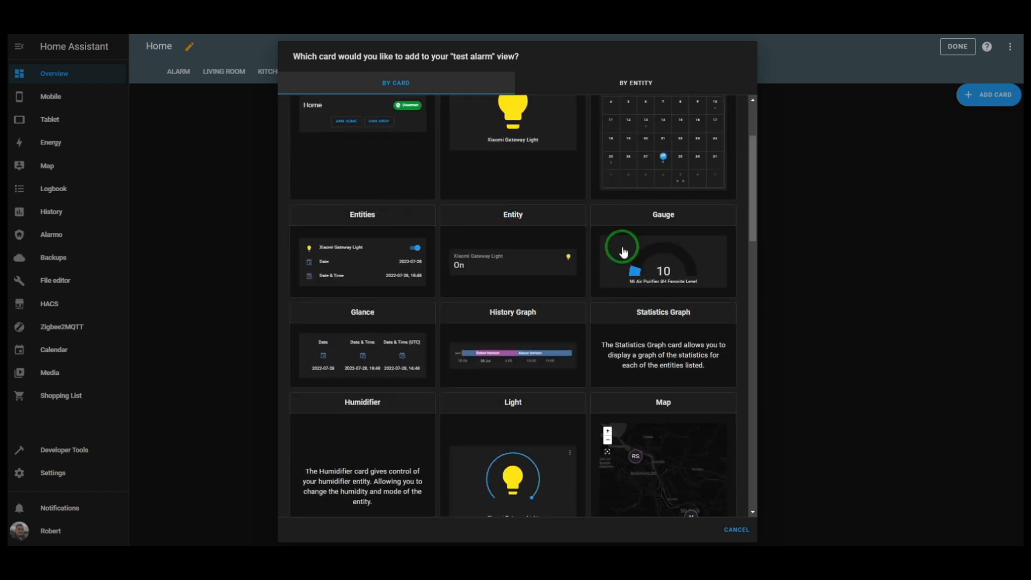
scroll(623, 253, "down", 7)
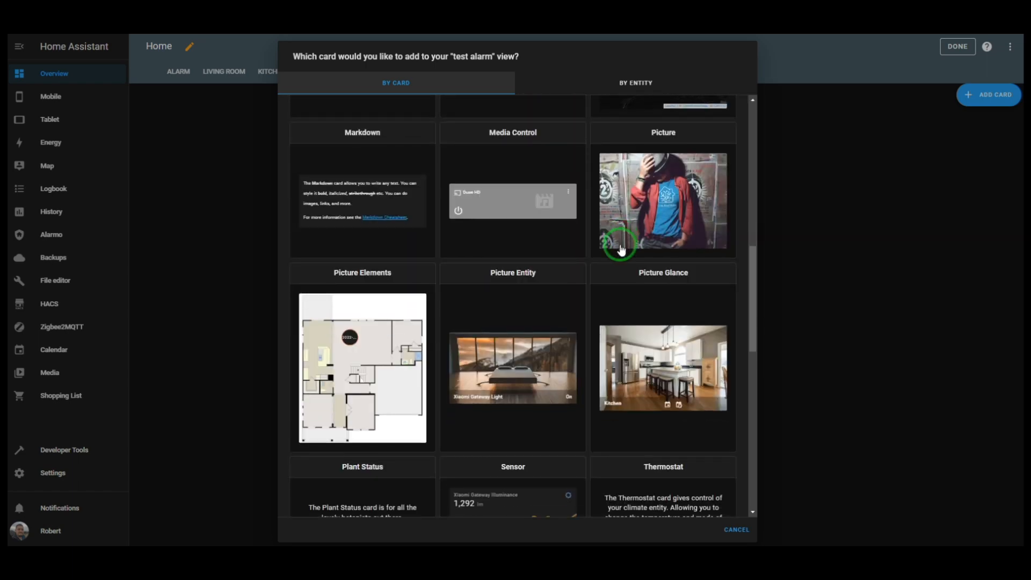
scroll(621, 250, "down", 5)
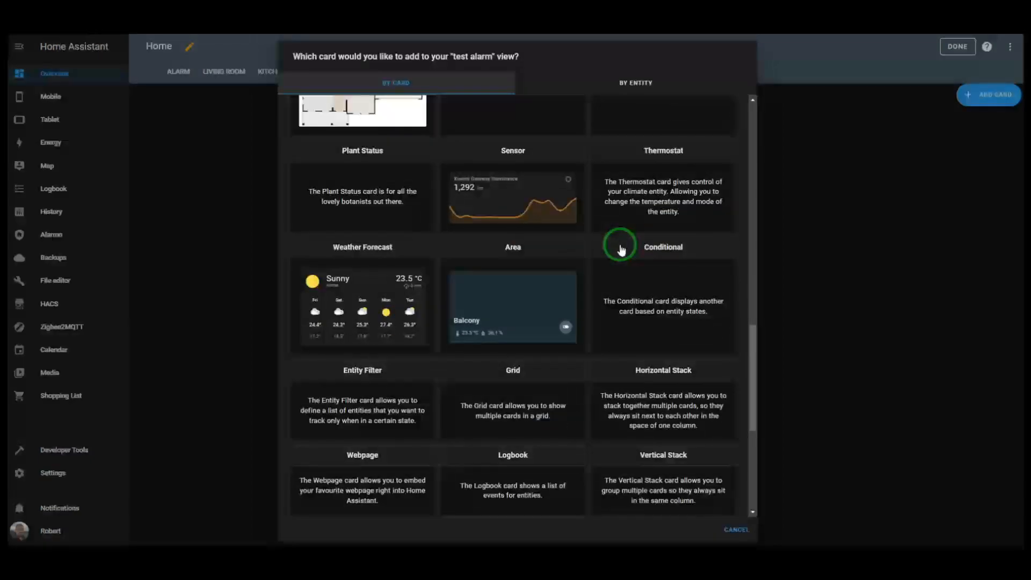
scroll(622, 250, "down", 4)
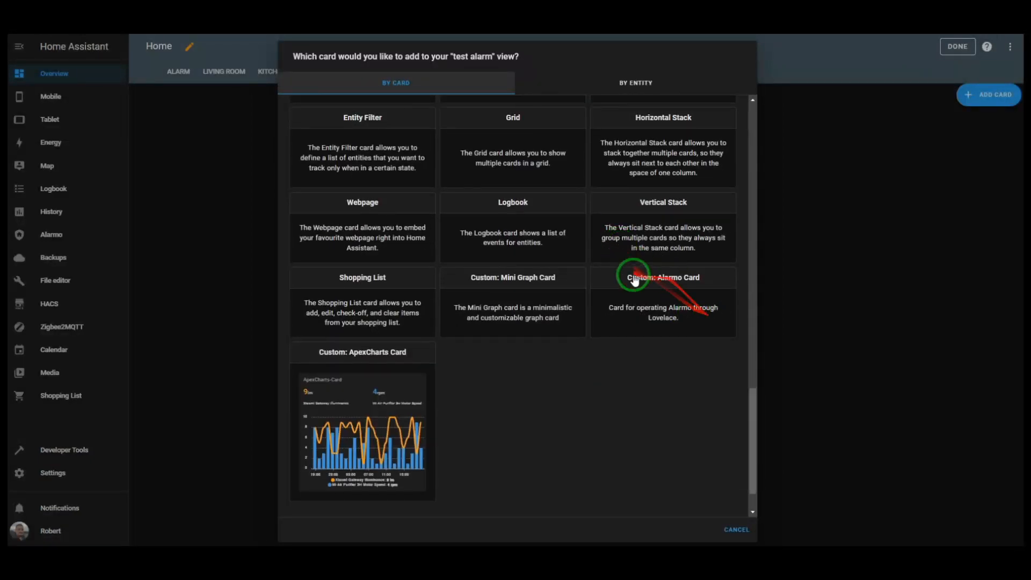
left_click(677, 305)
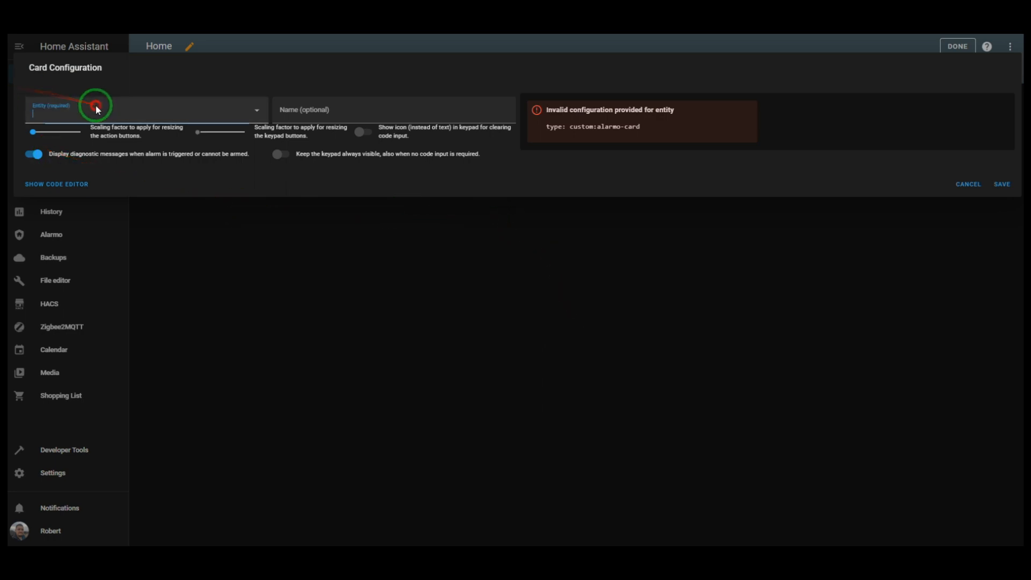
Step: Assign the Home alarm entity (alarm_control_panel.home) to the card and name it ALARM
left_click(97, 109)
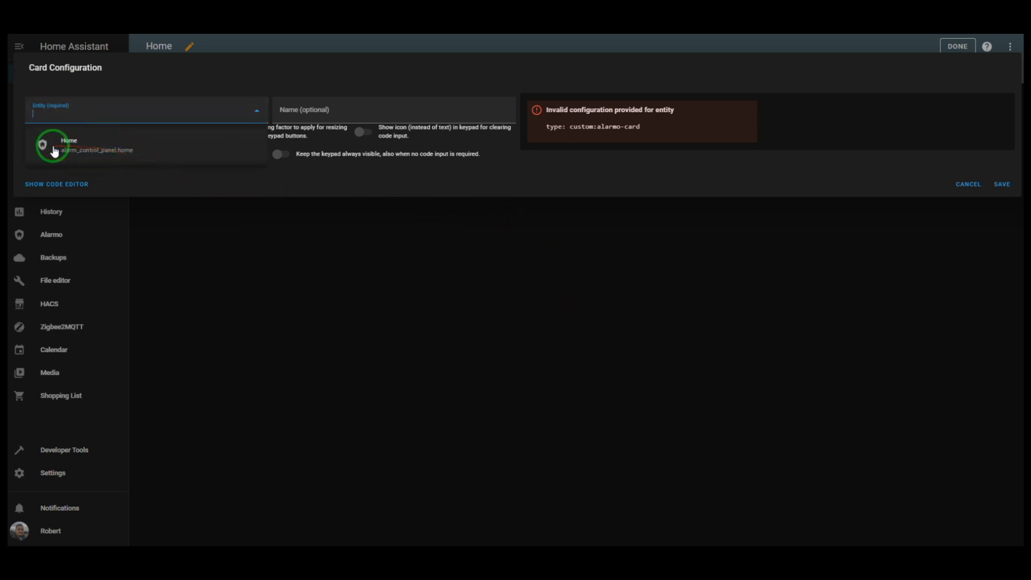
left_click(150, 159)
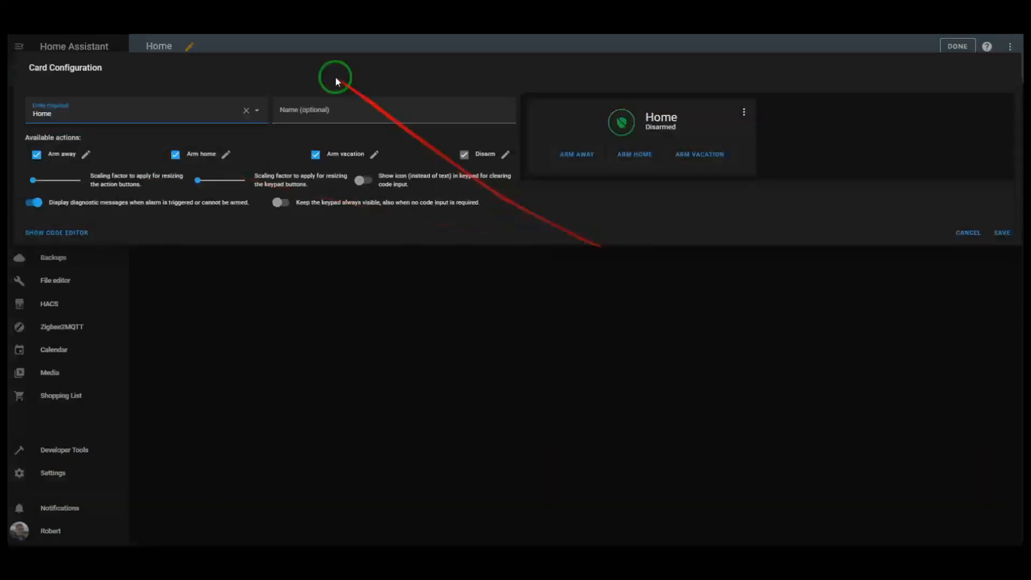
left_click(340, 113)
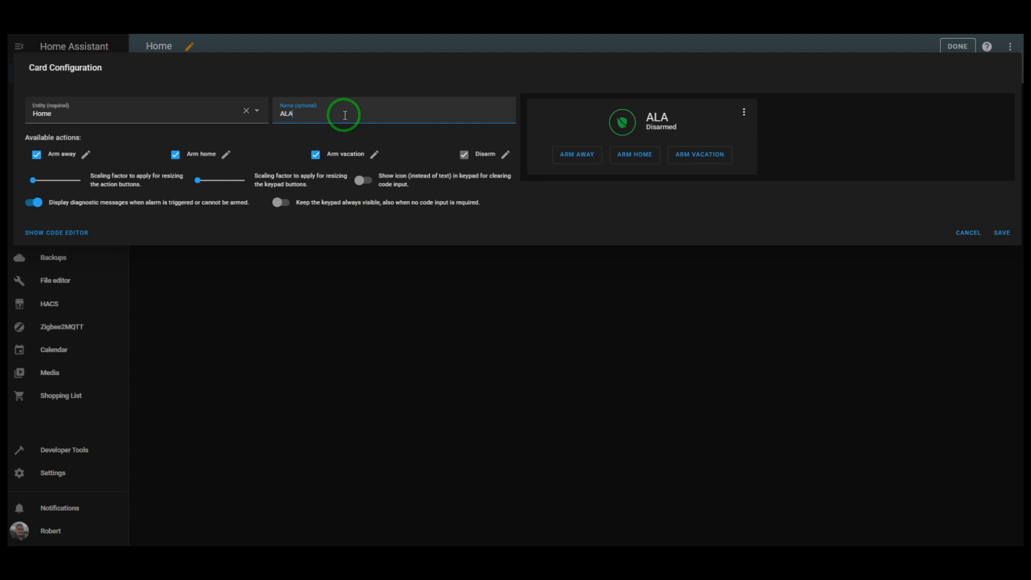
type("ALARM")
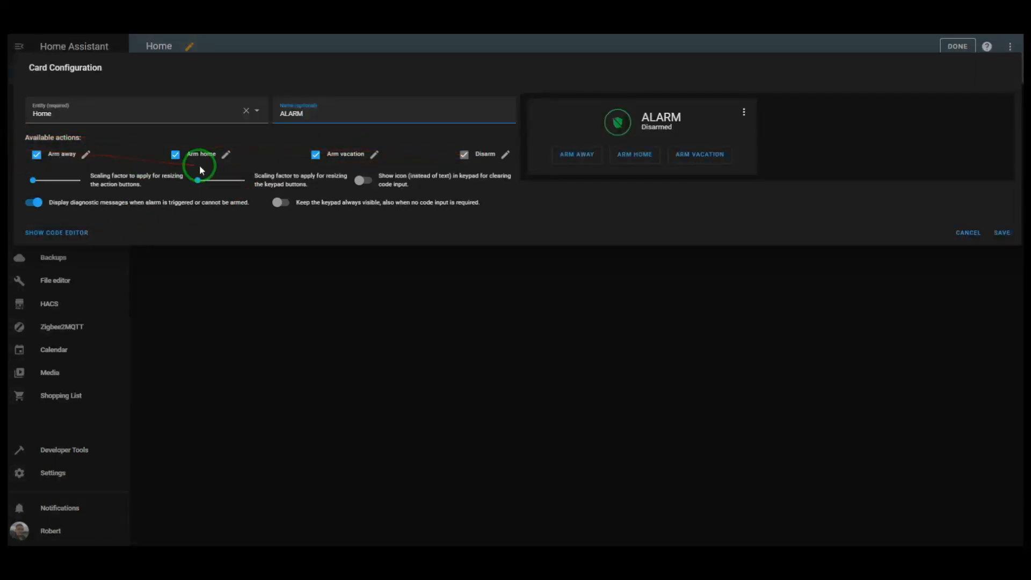
Step: Try hiding the Arm vacation action and restore it, and view the label override options for Arm home without changing them
left_click(315, 154)
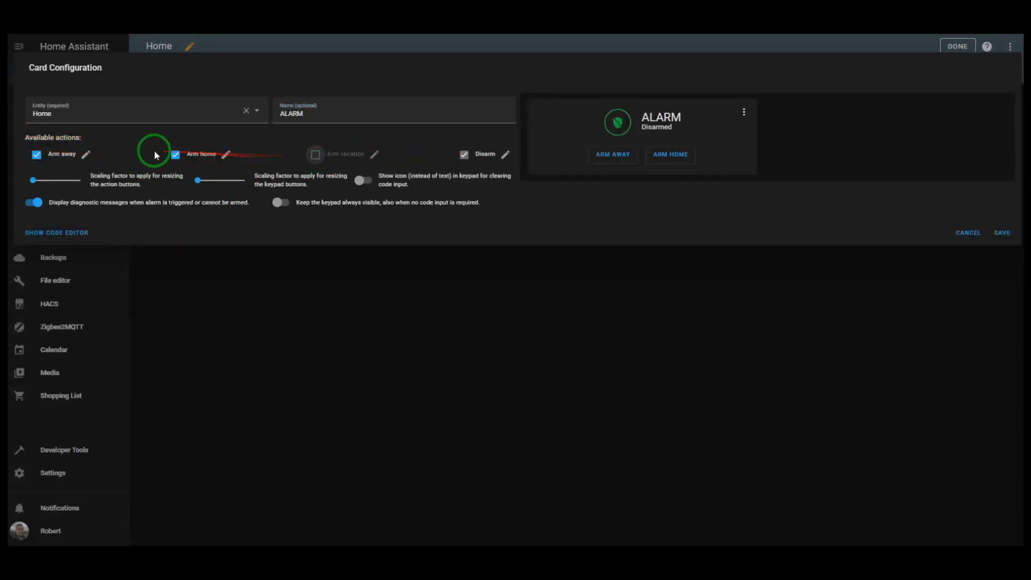
left_click(316, 155)
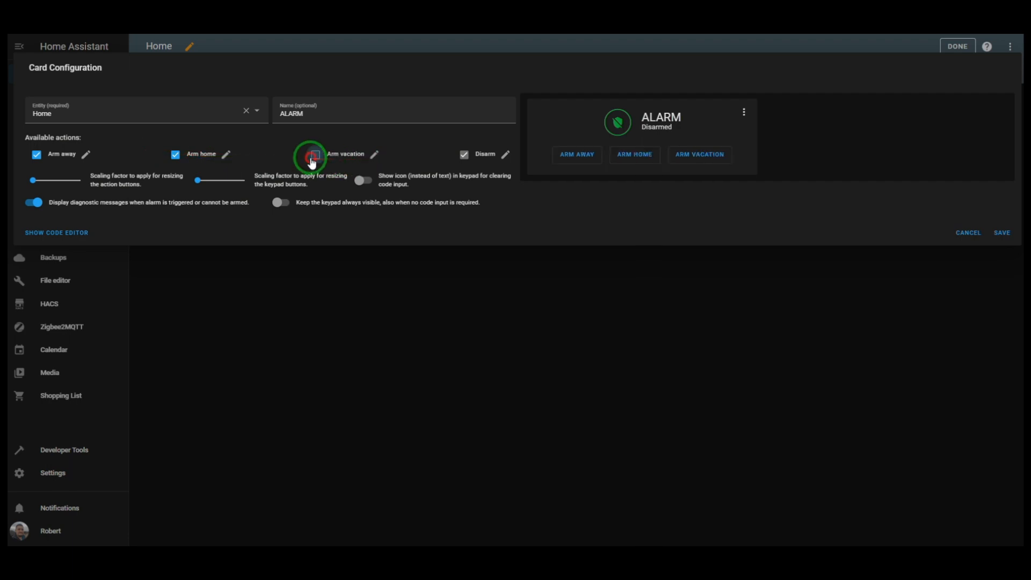
left_click(224, 155)
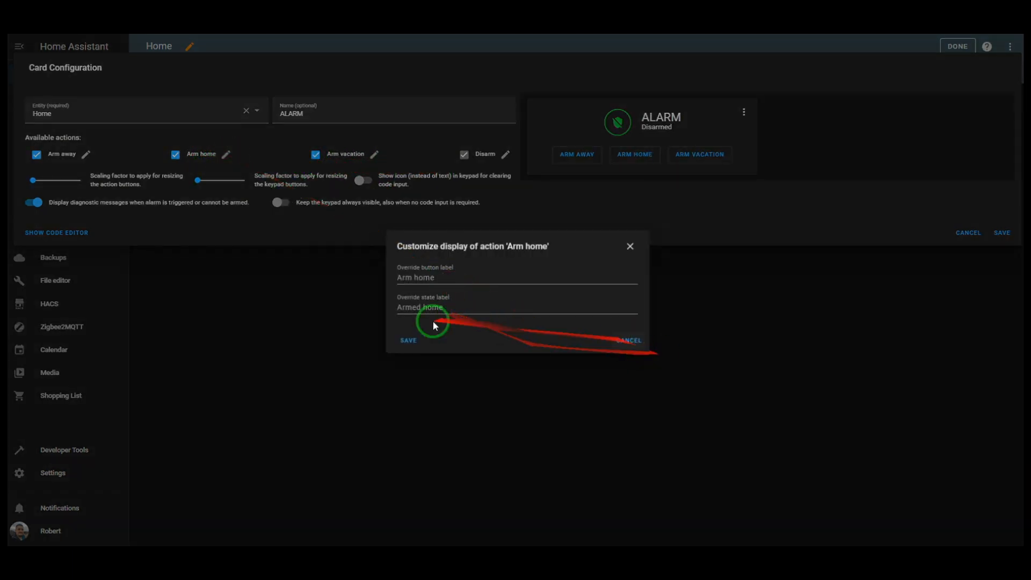
left_click(625, 340)
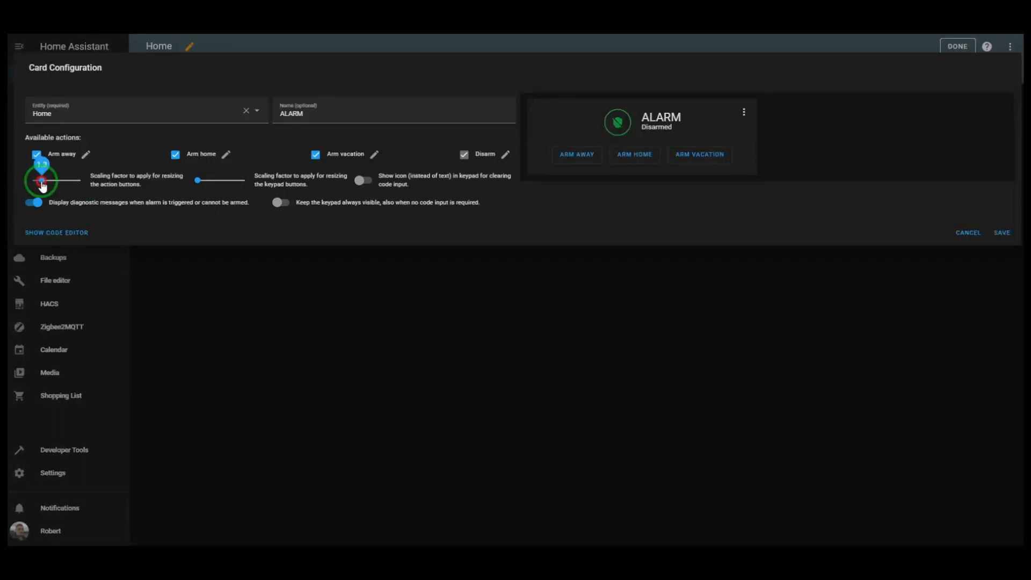
Step: Enlarge the card's action buttons and keypad buttons, and keep the keypad always visible
mouse_move(42, 186)
left_mouse_down()
mouse_move(70, 187)
mouse_move(53, 184)
left_mouse_up()
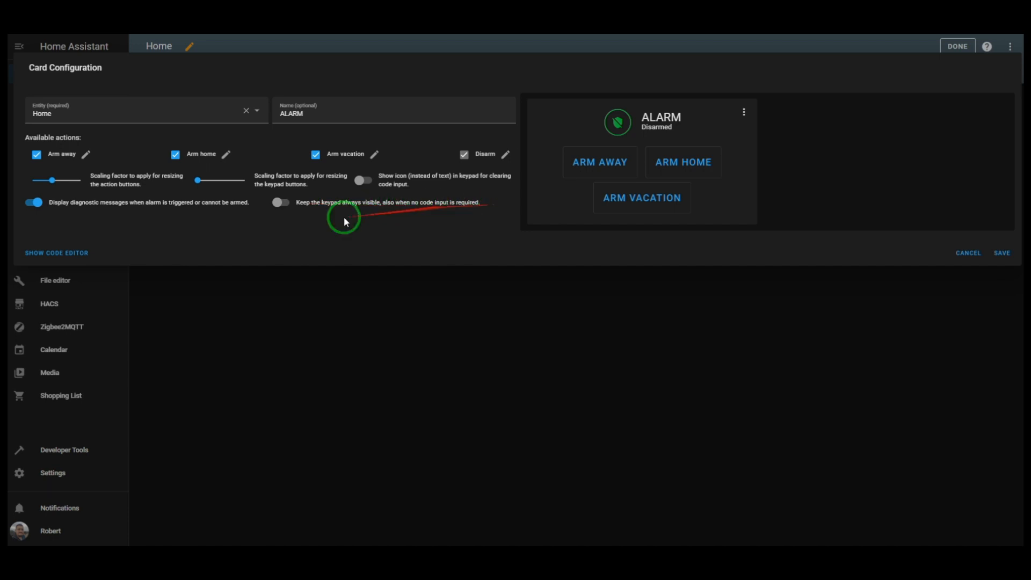
left_click(280, 203)
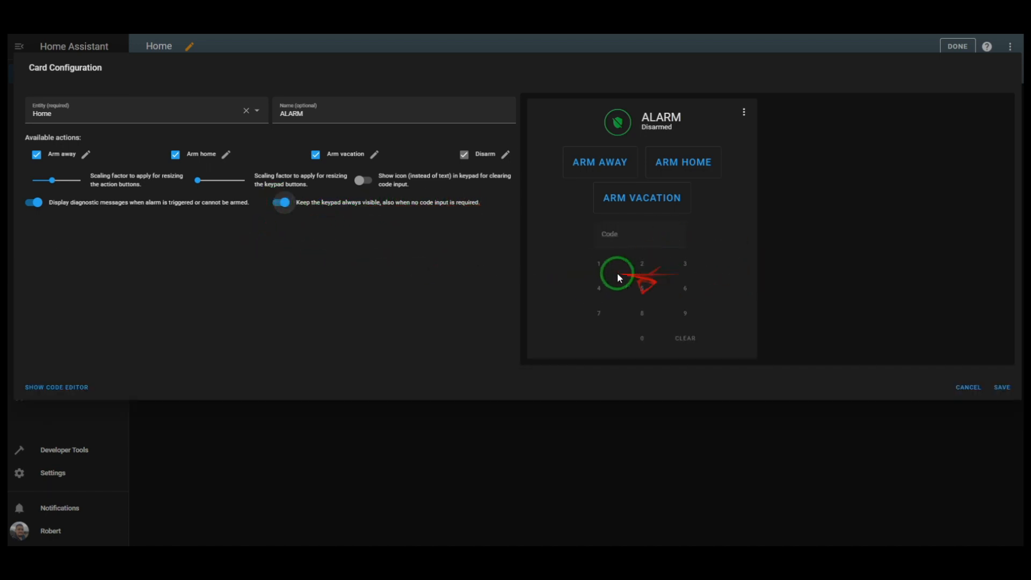
left_click_drag(201, 184, 232, 182)
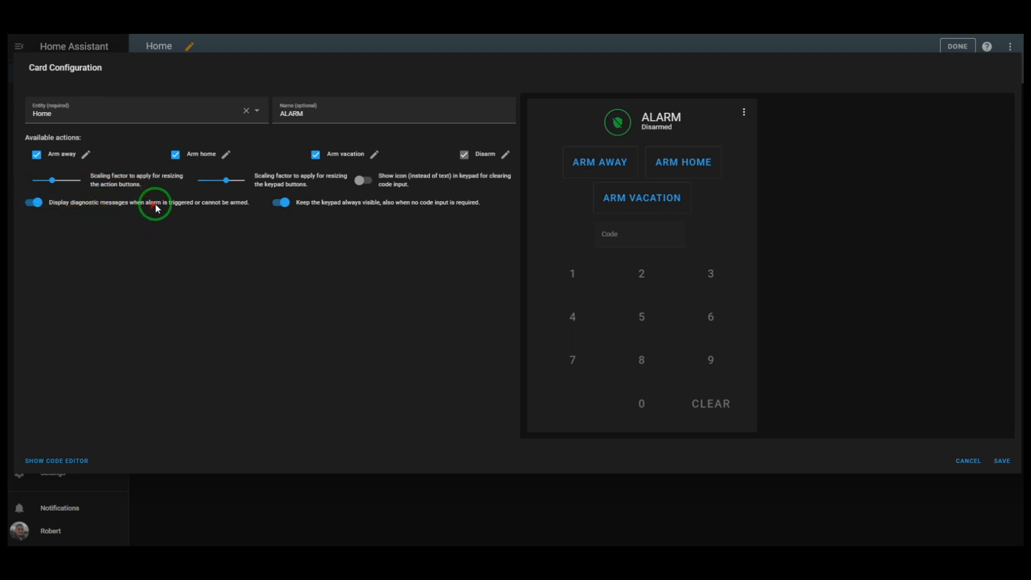
Step: Show an icon instead of text in the keypad for clearing code input, and save the Alarmo card
left_click(362, 180)
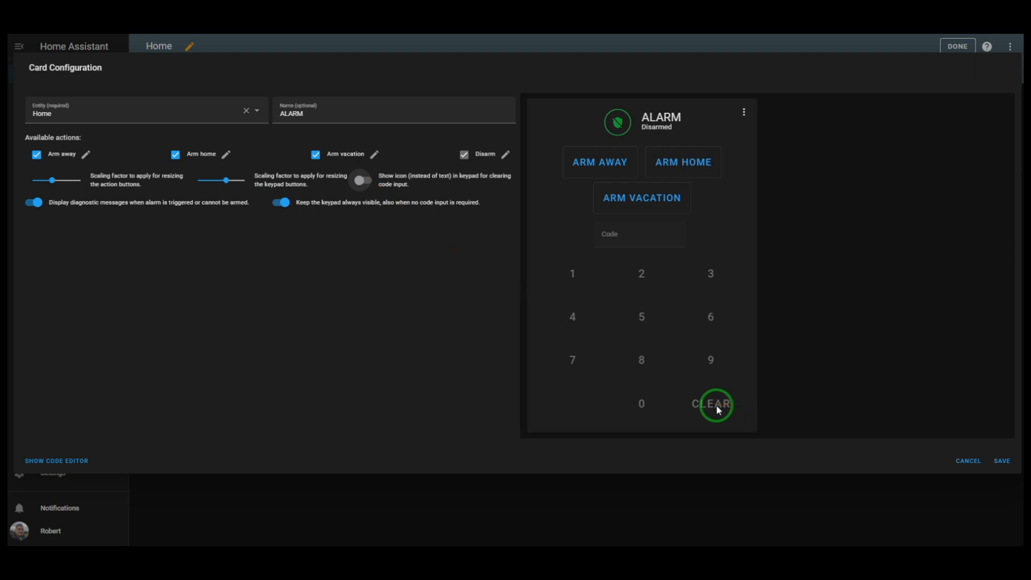
left_click(362, 181)
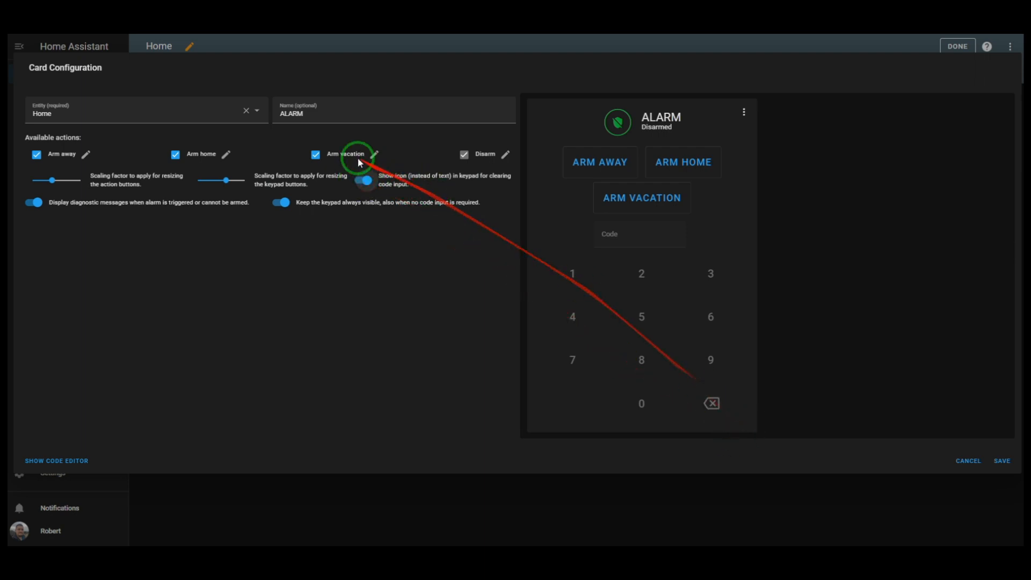
left_click(357, 181)
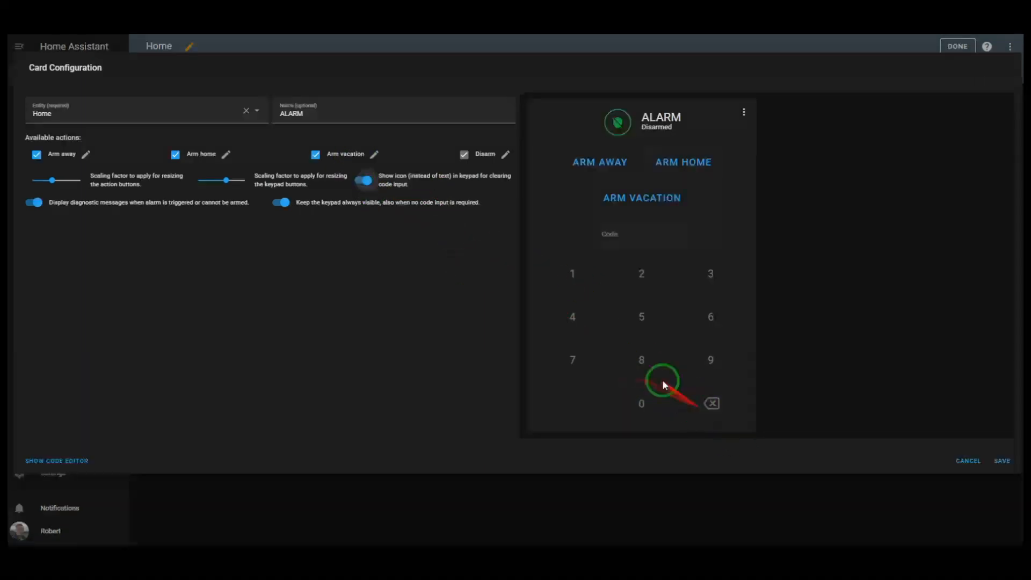
left_click(362, 181)
left_click(362, 183)
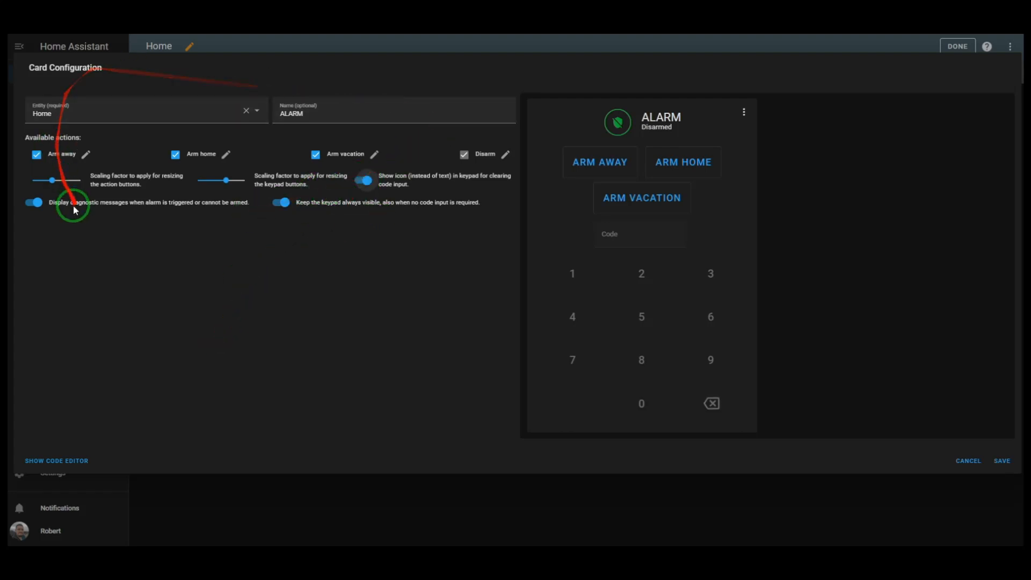
left_click(1002, 460)
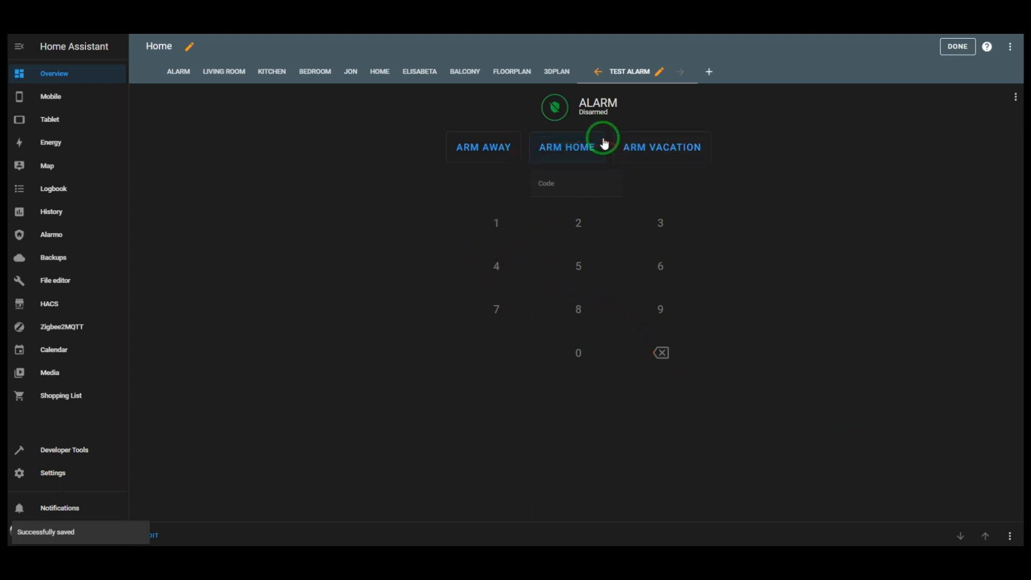
Step: Check the card's options for arming without changing them and finish editing the dashboard
left_click(1014, 97)
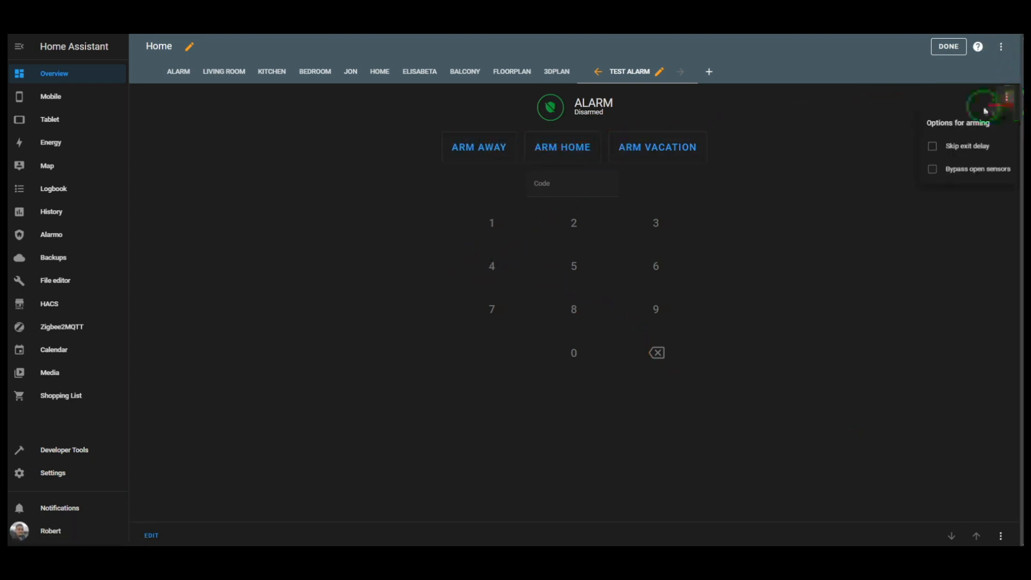
left_click(858, 101)
left_click(956, 47)
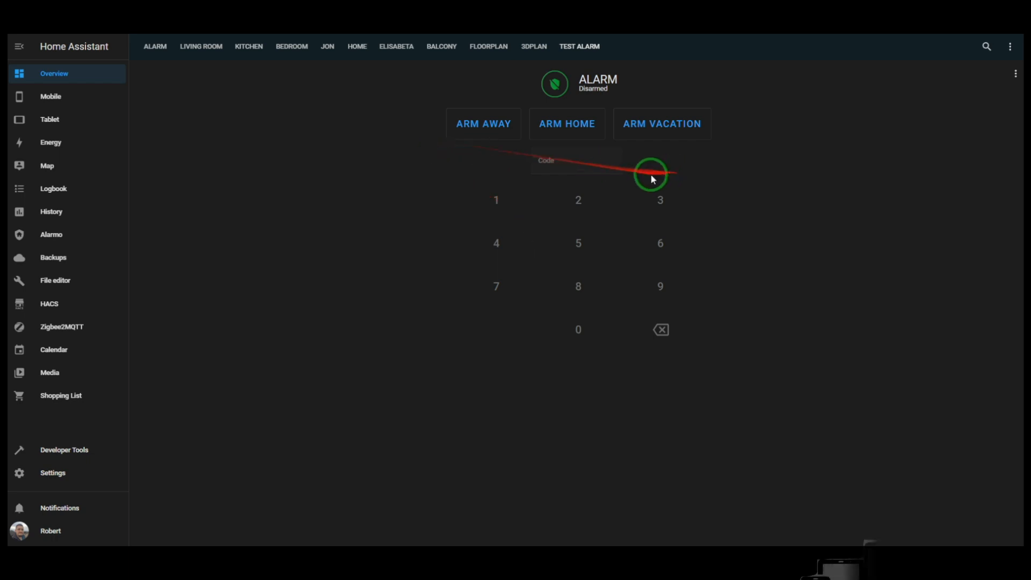
Step: Try to arm the alarm in home mode, and arm it in away mode once the listed sensors are closed
left_click(569, 122)
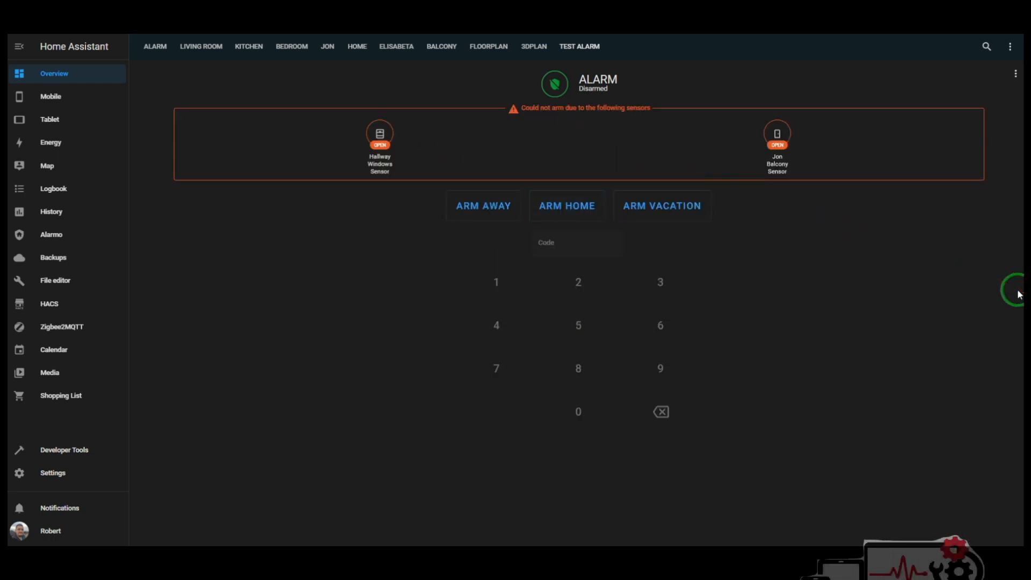
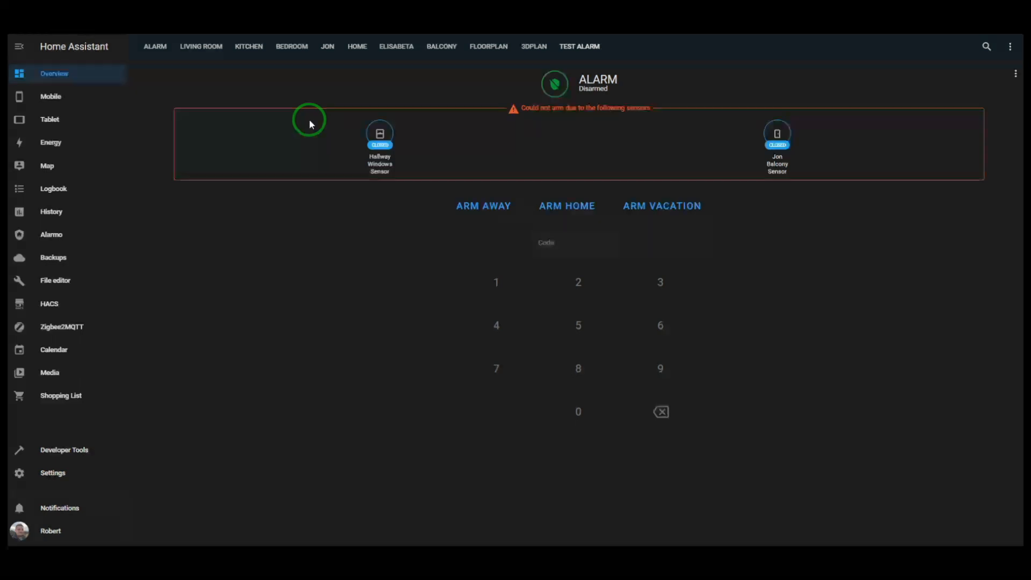
left_click(478, 206)
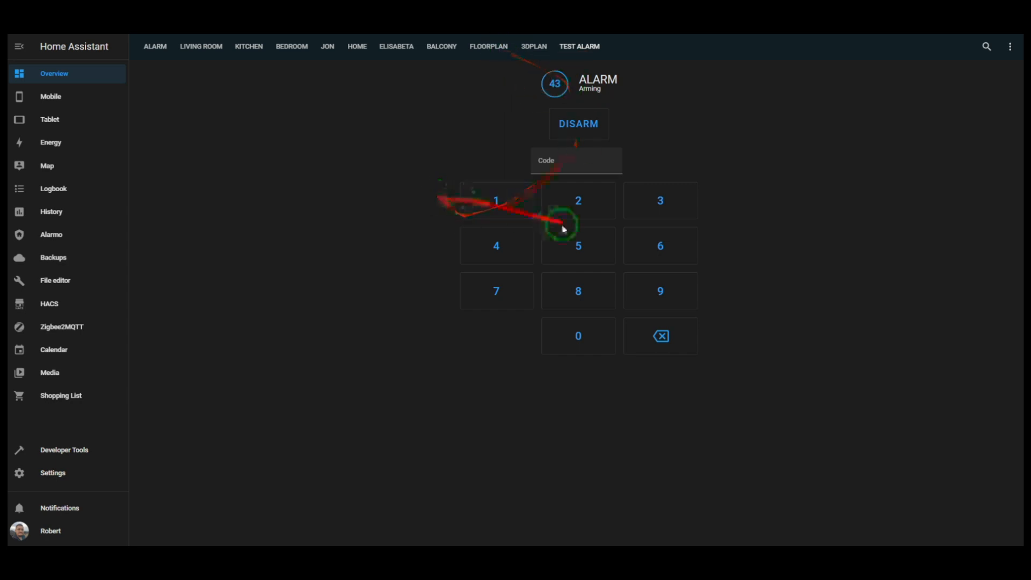
Step: Enter the disarm code on the card's keypad and disarm the alarm
left_click(500, 199)
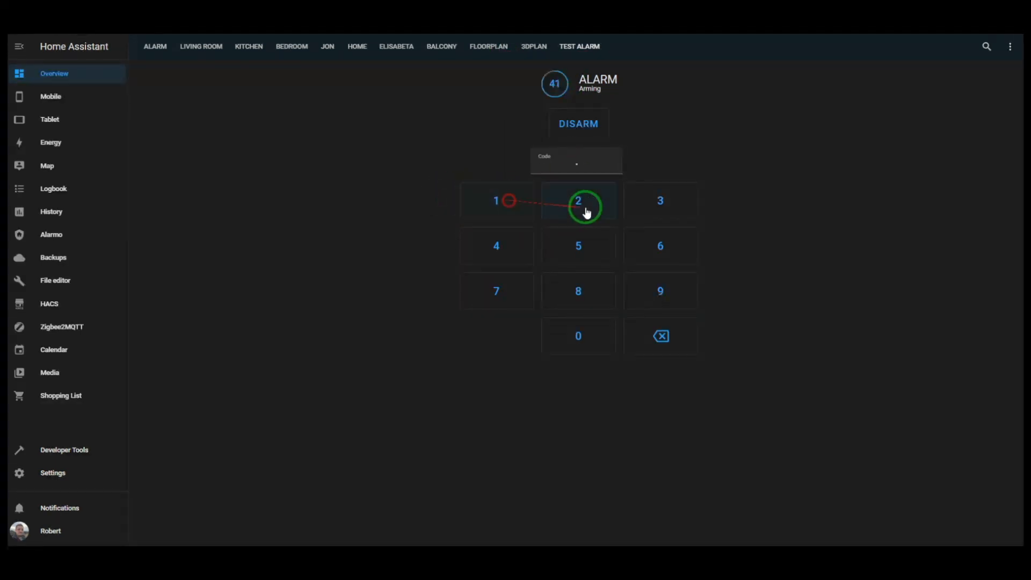
left_click(584, 207)
left_click(656, 207)
left_click(509, 232)
left_click(584, 113)
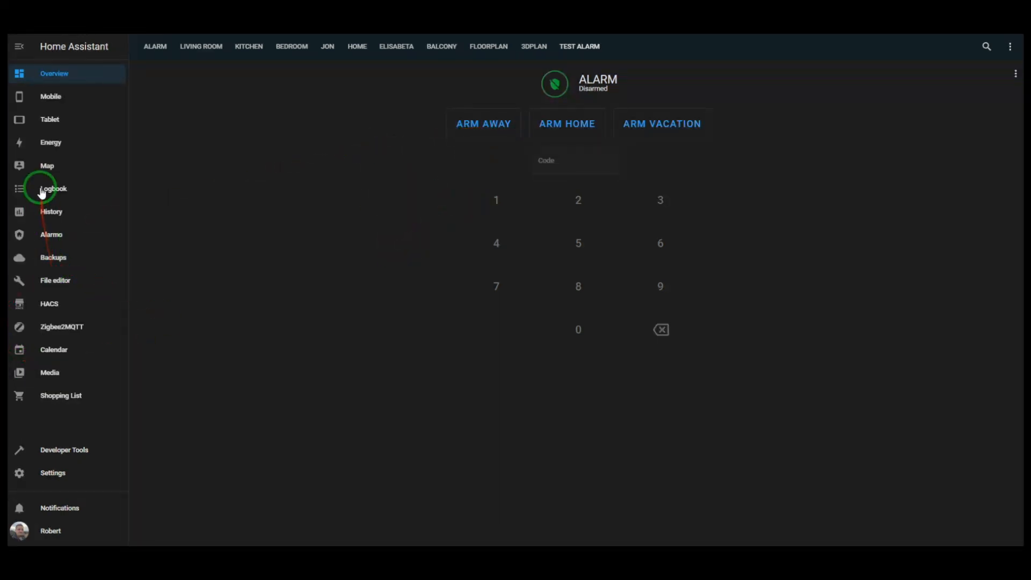
Step: Open the Front Door Sensor's configuration in the Alarmo sensors and expand its advanced settings
left_click(51, 237)
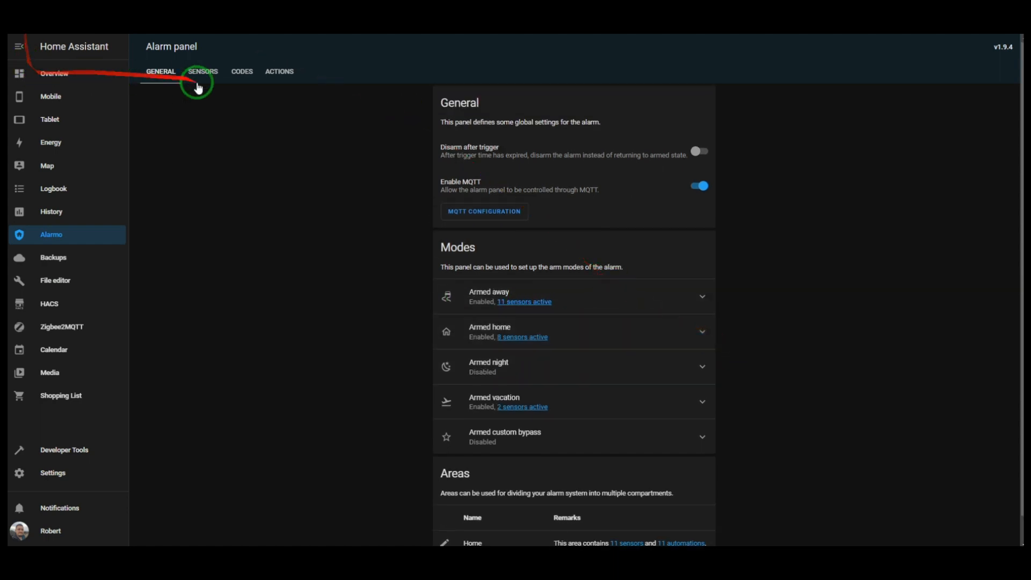
left_click(202, 72)
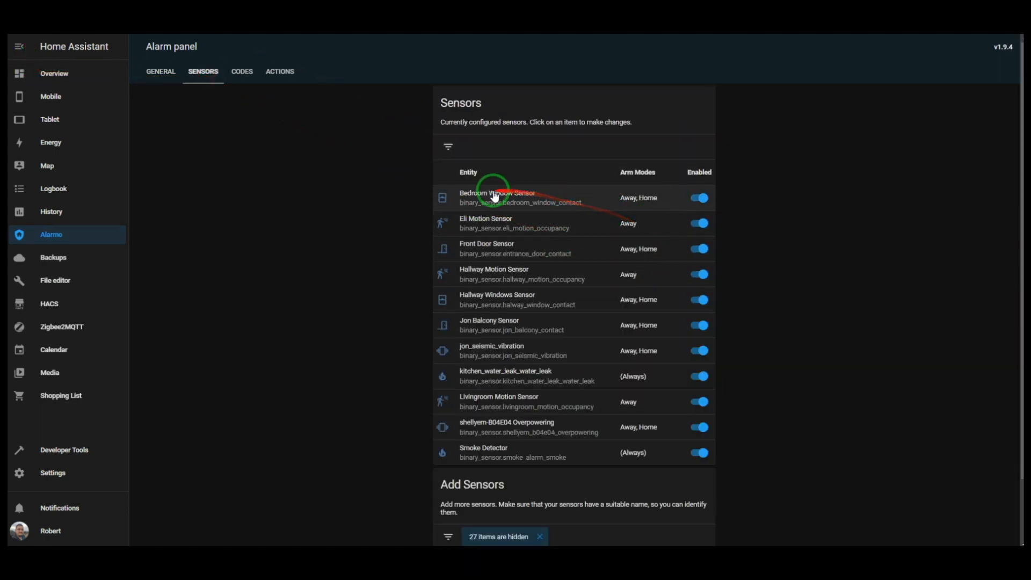
left_click(522, 254)
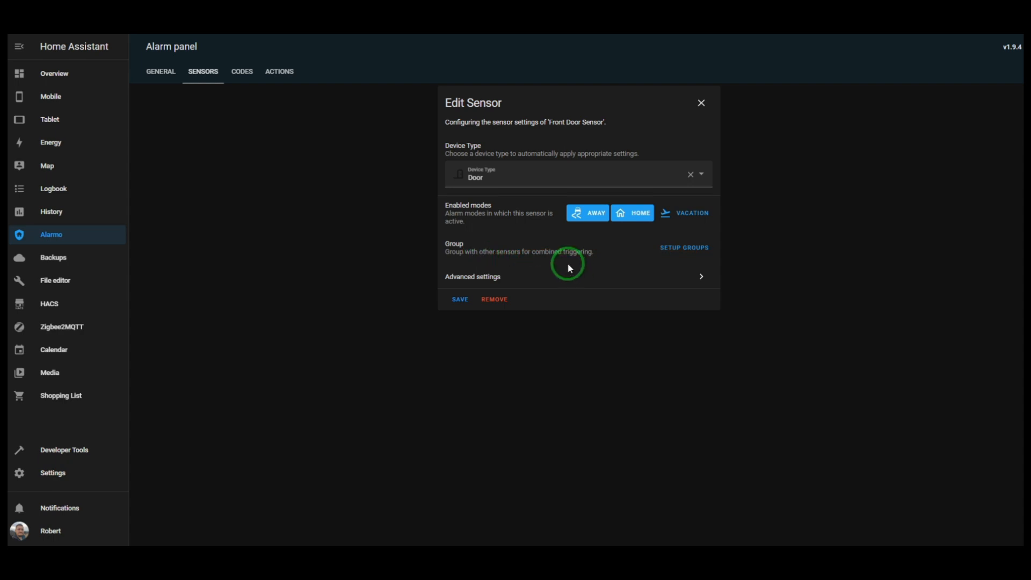
left_click(504, 278)
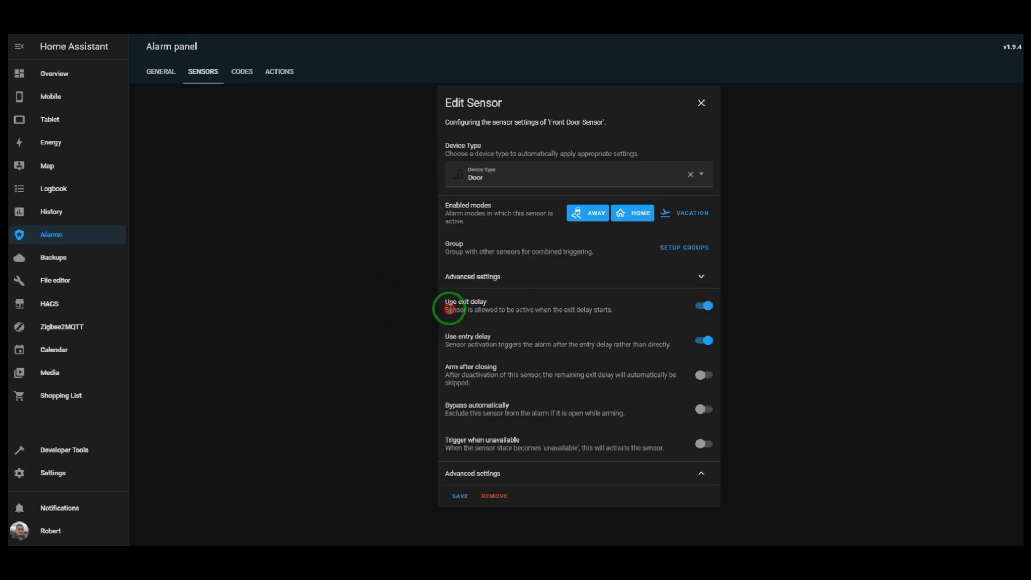
Step: Examine the descriptions of the Front Door Sensor's Use exit delay and Use entry delay options
left_click_drag(450, 310, 586, 322)
left_click(585, 315)
left_click(432, 307)
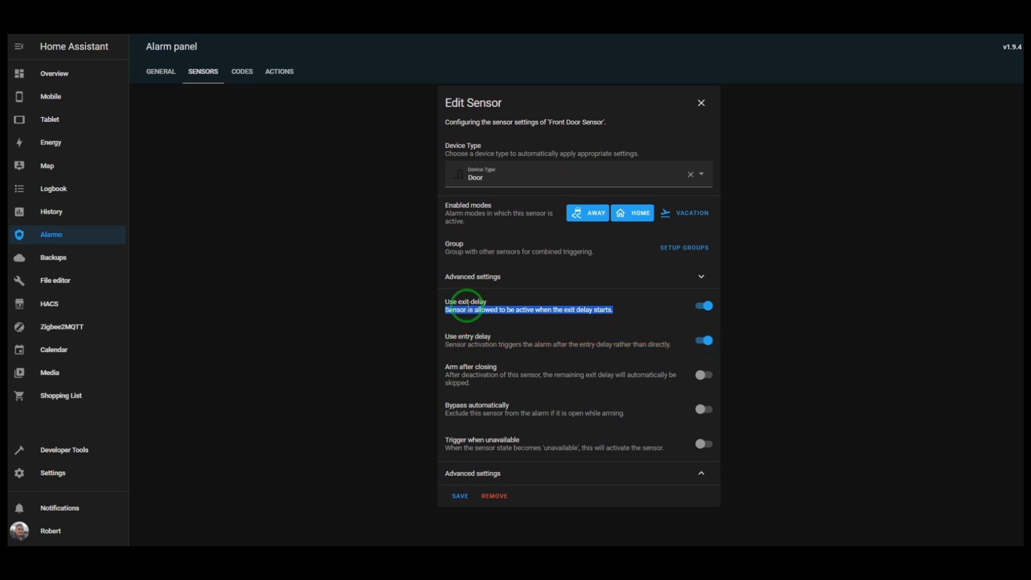
left_click_drag(445, 340, 674, 356)
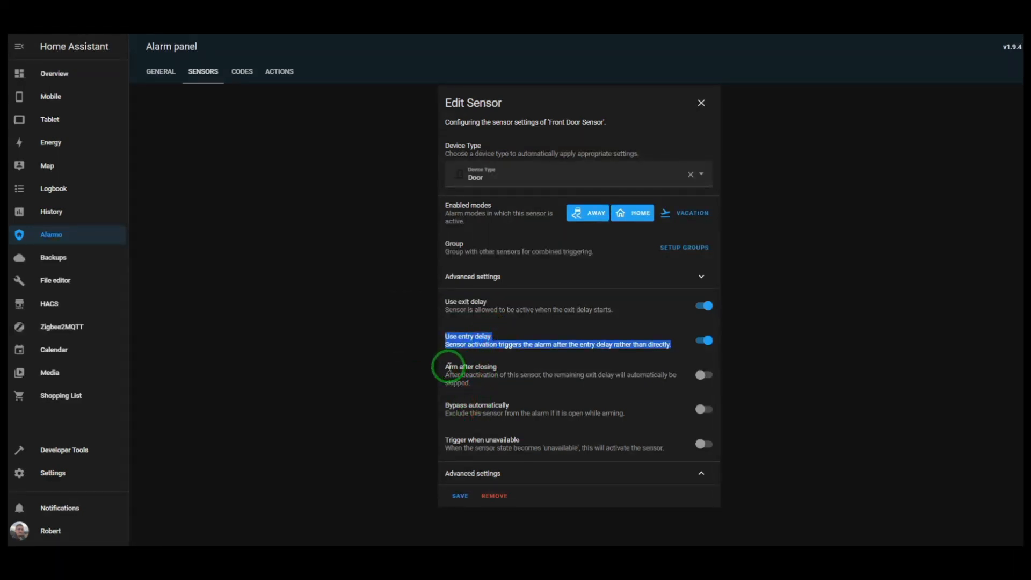
Step: Open the Hallway Motion Sensor's configuration from the sensor list and expand its advanced settings
left_click(448, 367)
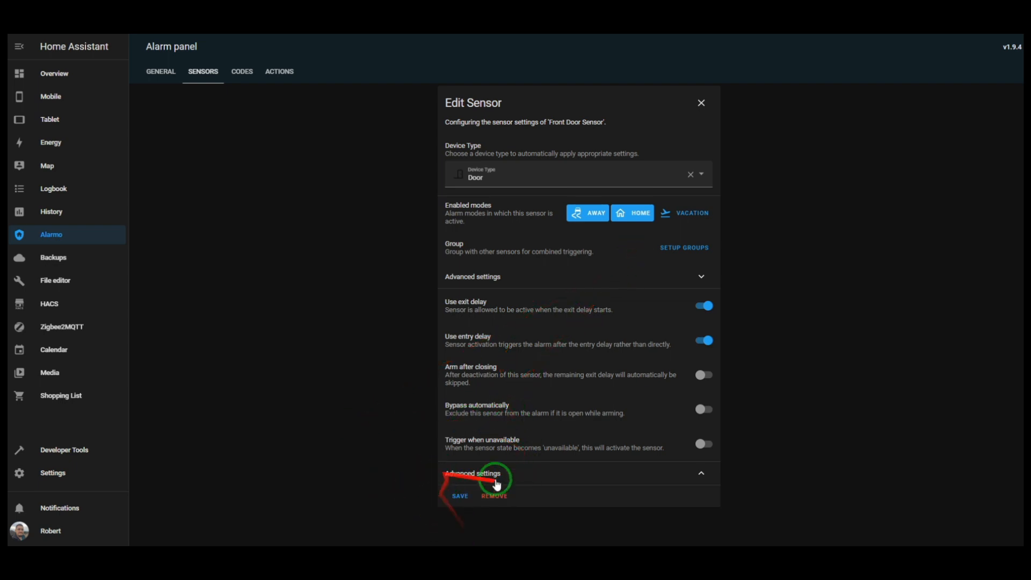
left_click(578, 472)
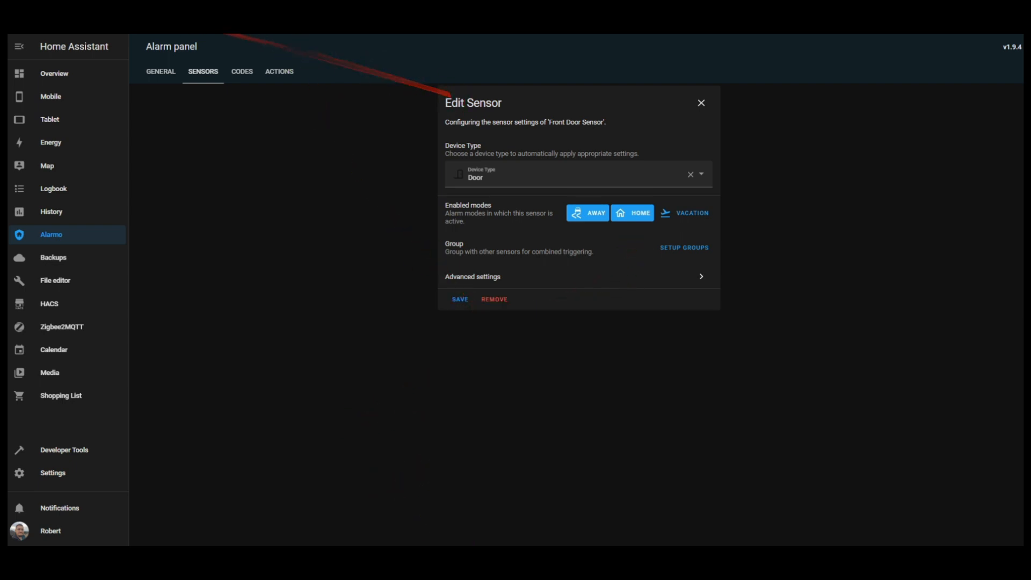
left_click(242, 85)
left_click(502, 276)
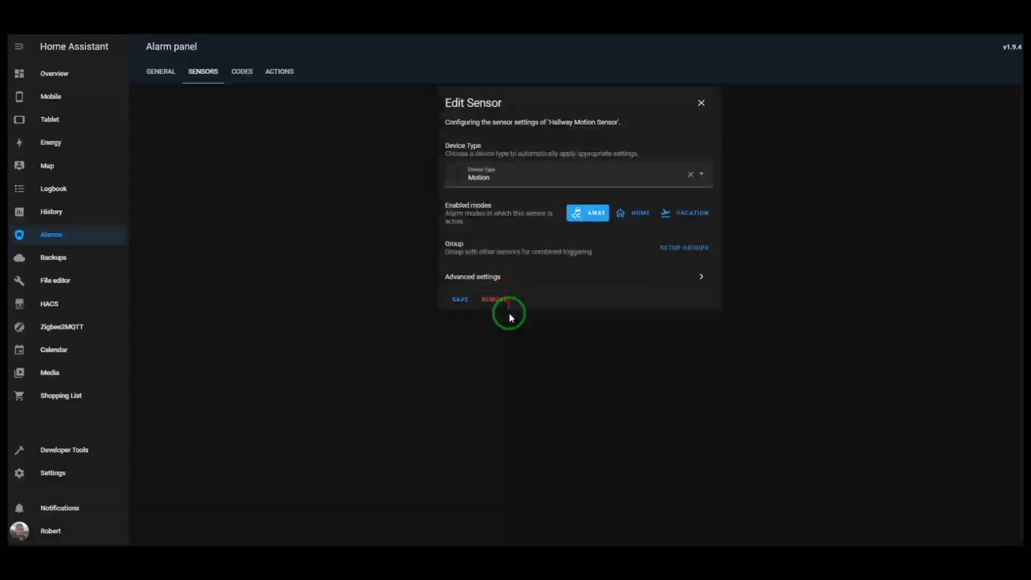
left_click(510, 279)
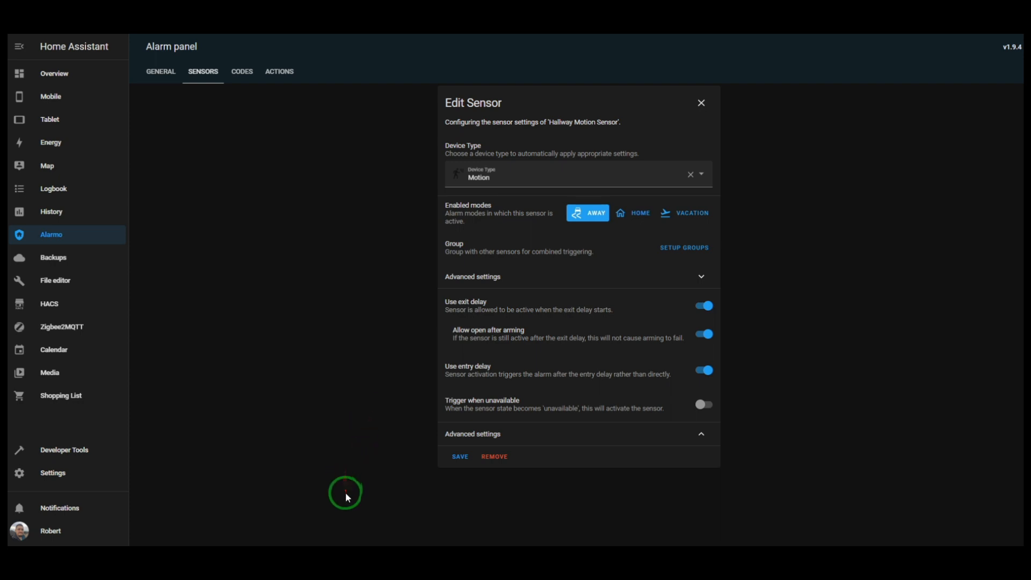
Step: Open the Hallway Windows Sensor's configuration from the sensor list and expand its advanced settings
left_click(202, 71)
left_click(510, 302)
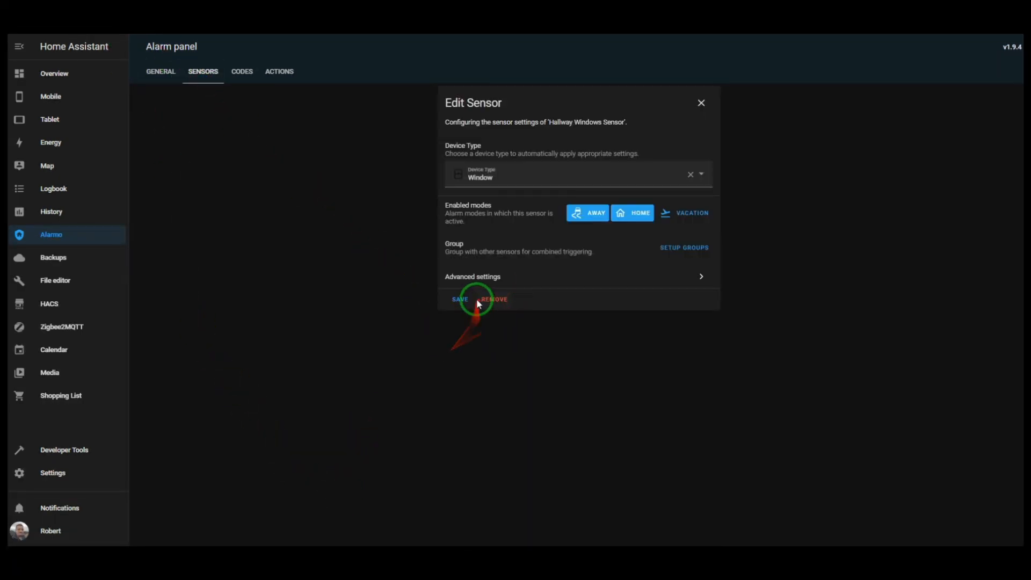
left_click(482, 277)
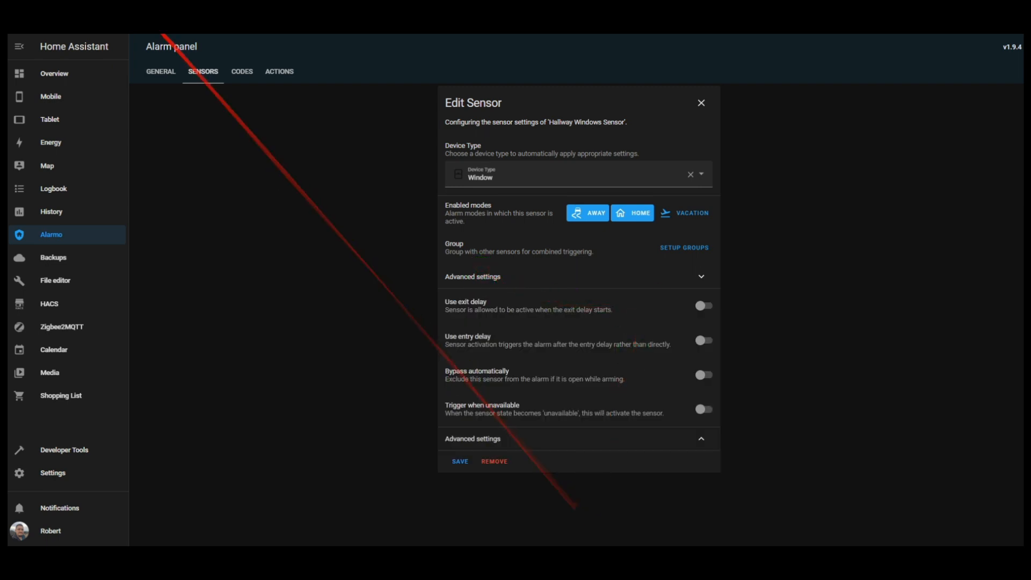
Step: Open the configuration of the motion sensor listed below the Bedroom Window Sensor and expand its advanced settings
left_click(206, 78)
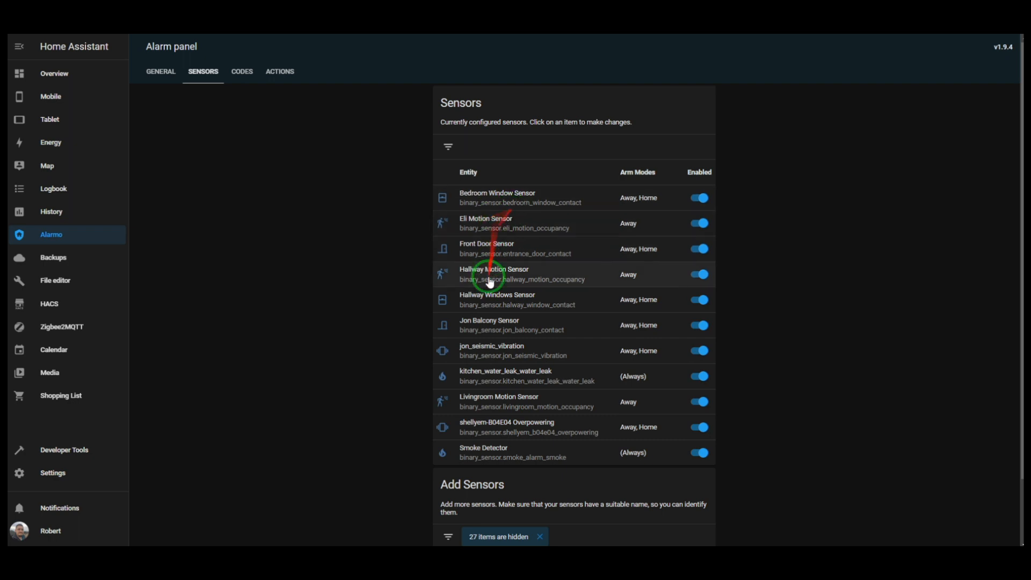
left_click(492, 231)
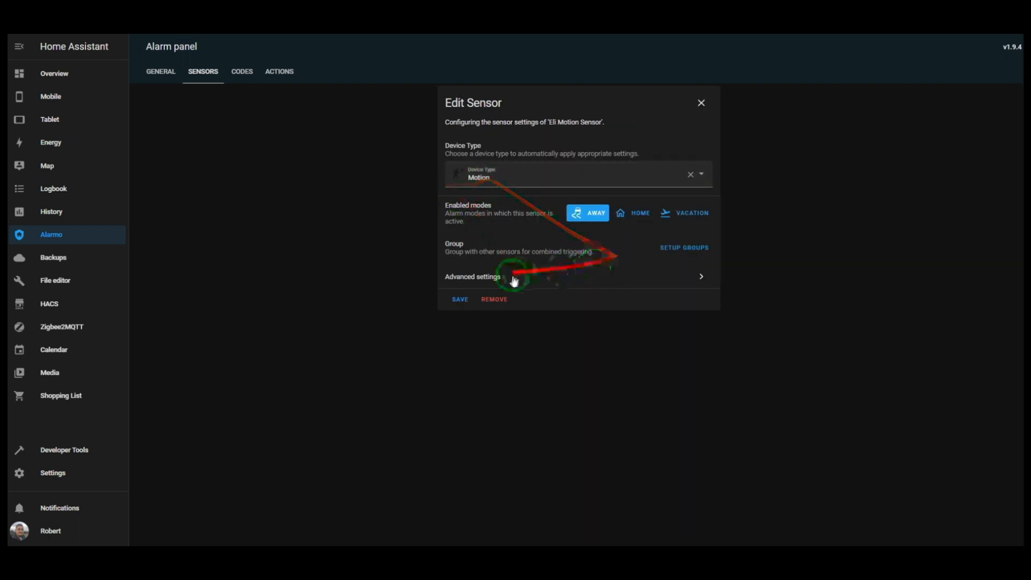
left_click(482, 279)
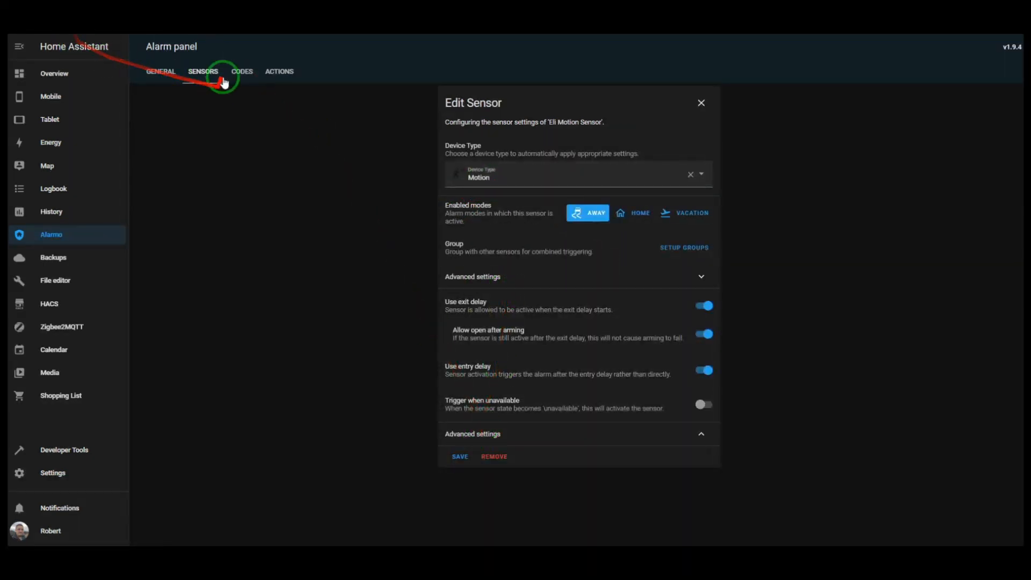
Step: Return to the sensor list, reopen the Hallway Motion Sensor, and examine its advanced settings
left_click(178, 74)
left_click(204, 72)
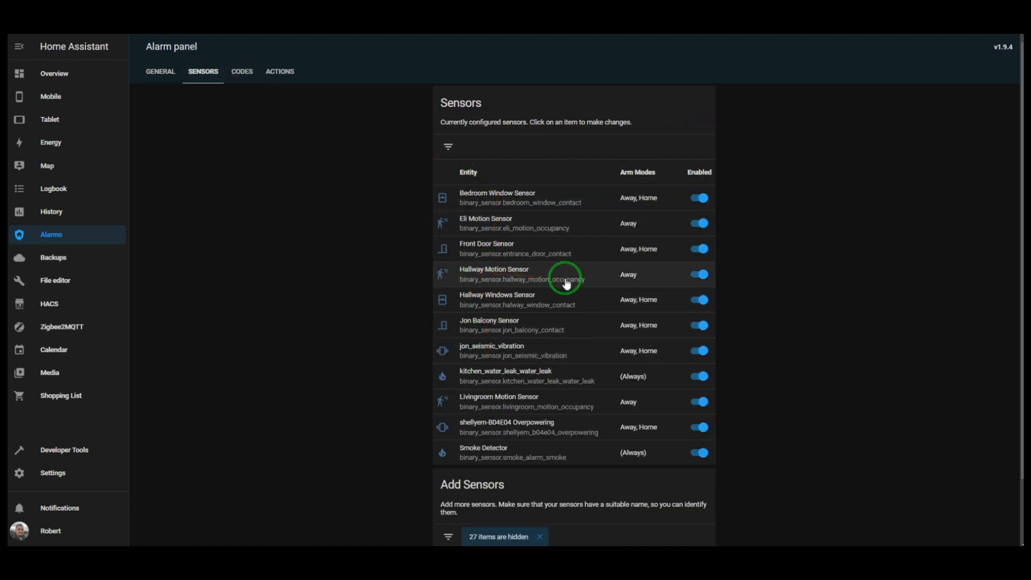
left_click(453, 272)
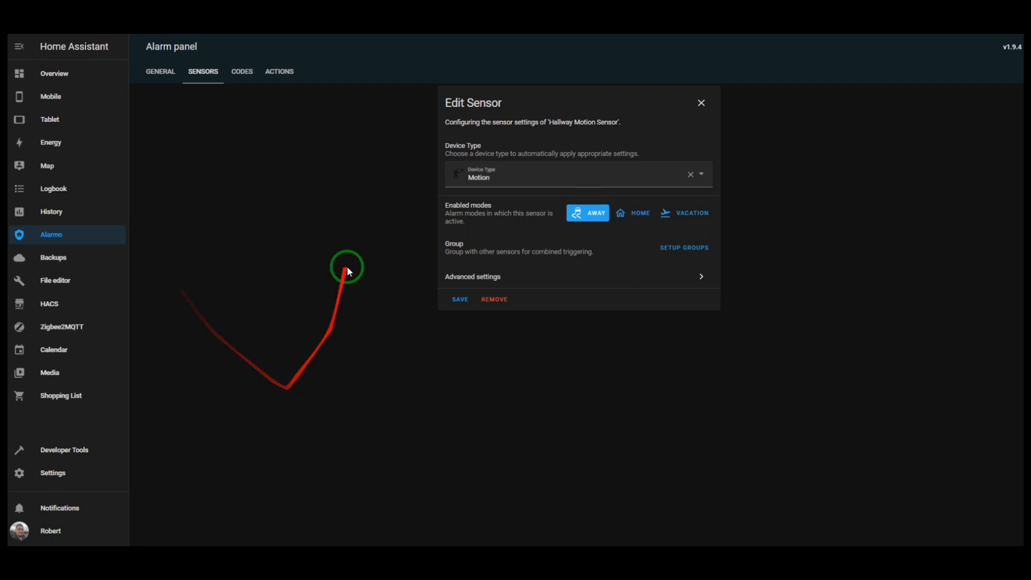
left_click(494, 280)
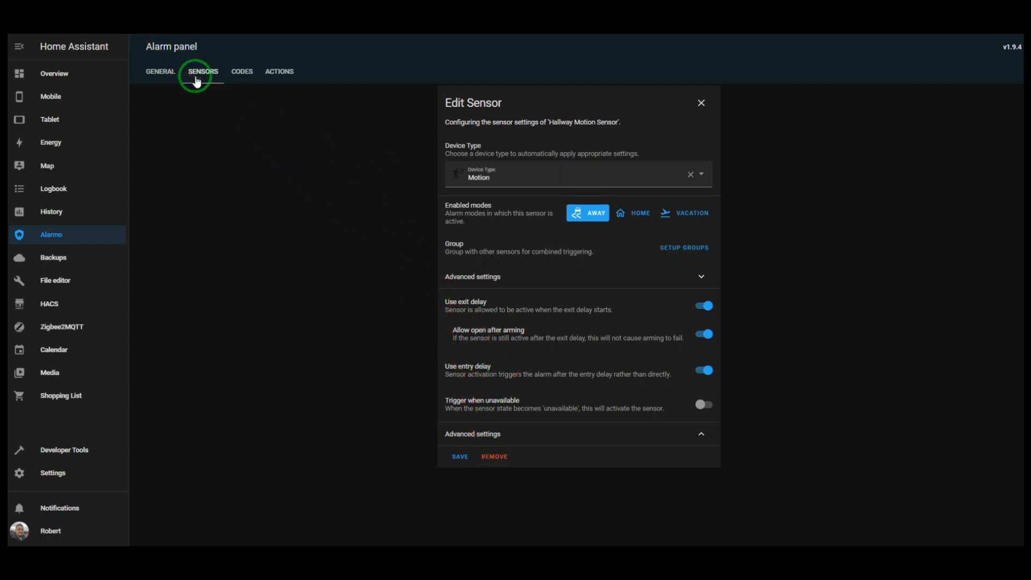
Step: Examine Alarmo's general modes and areas, sensor list, code settings, and its notifications and actions
left_click(160, 71)
scroll(478, 288, "down", 1)
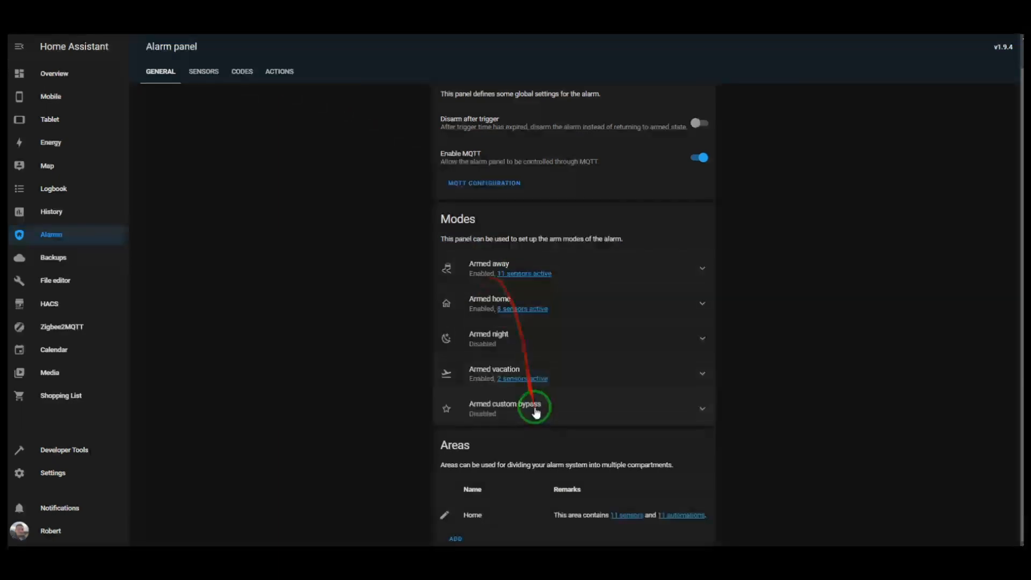
scroll(498, 318, "up", 1)
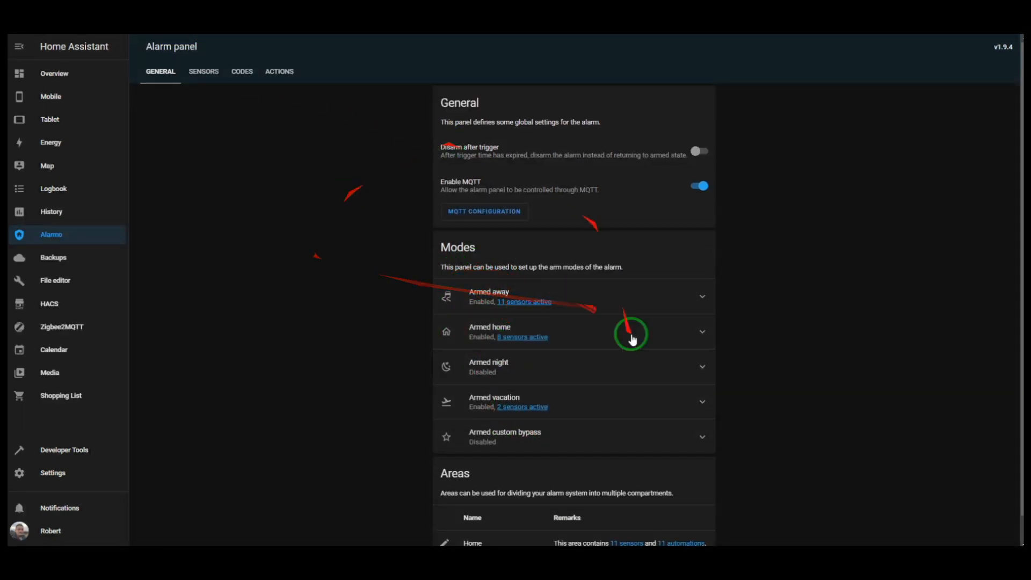
scroll(612, 365, "down", 1)
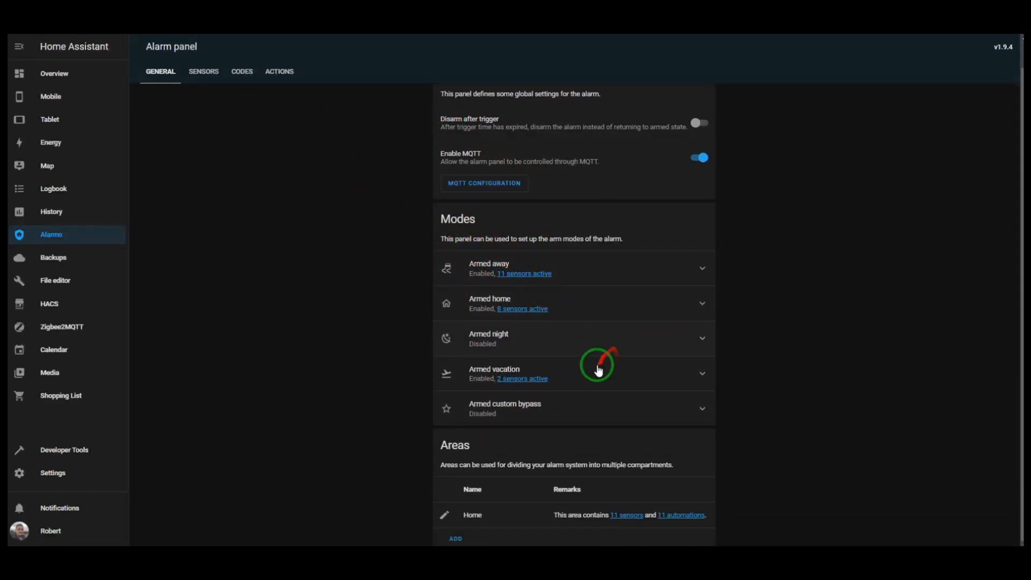
left_click(204, 71)
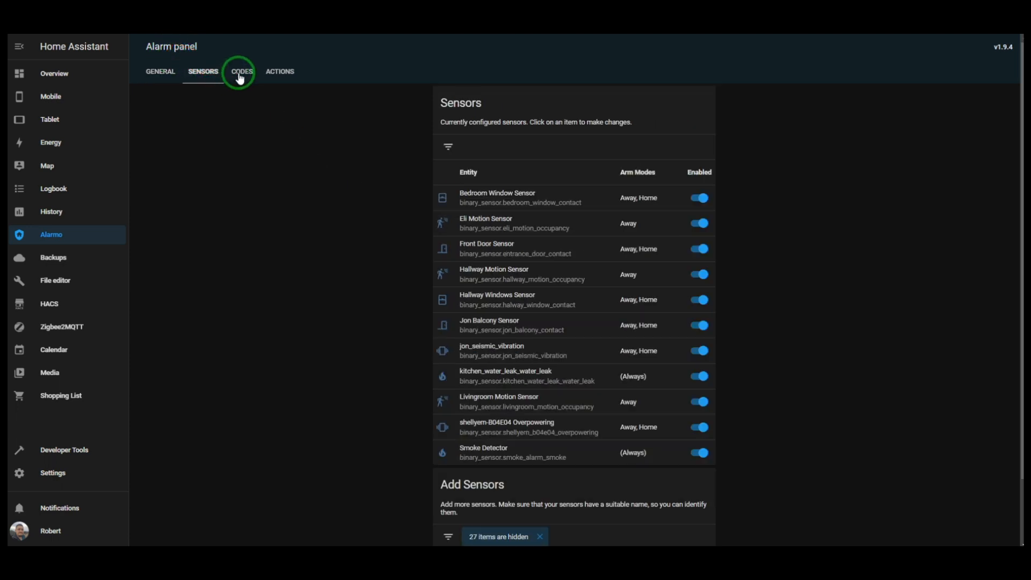
left_click(240, 76)
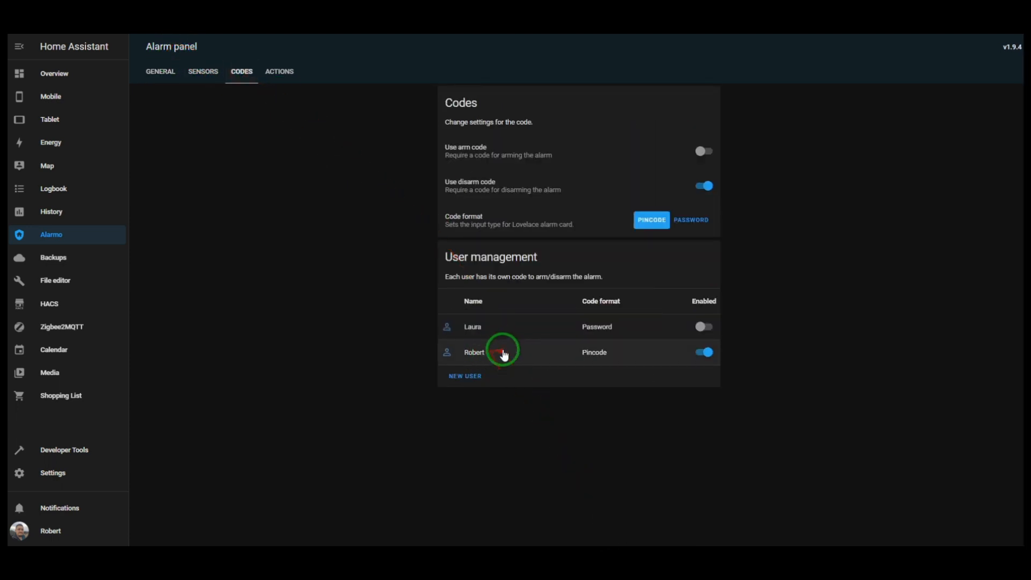
left_click(160, 71)
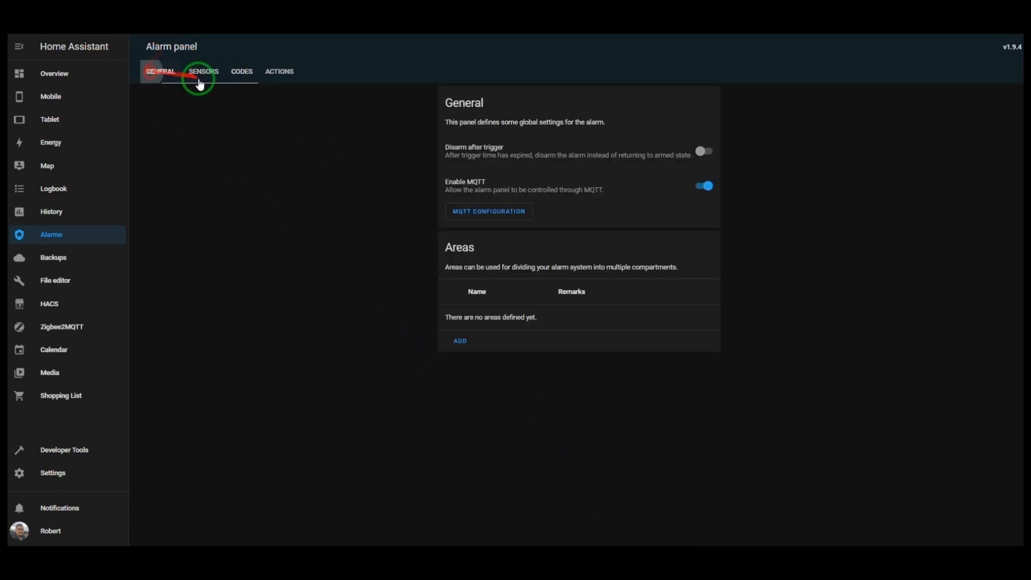
left_click(275, 73)
scroll(446, 322, "down", 2)
scroll(223, 267, "up", 2)
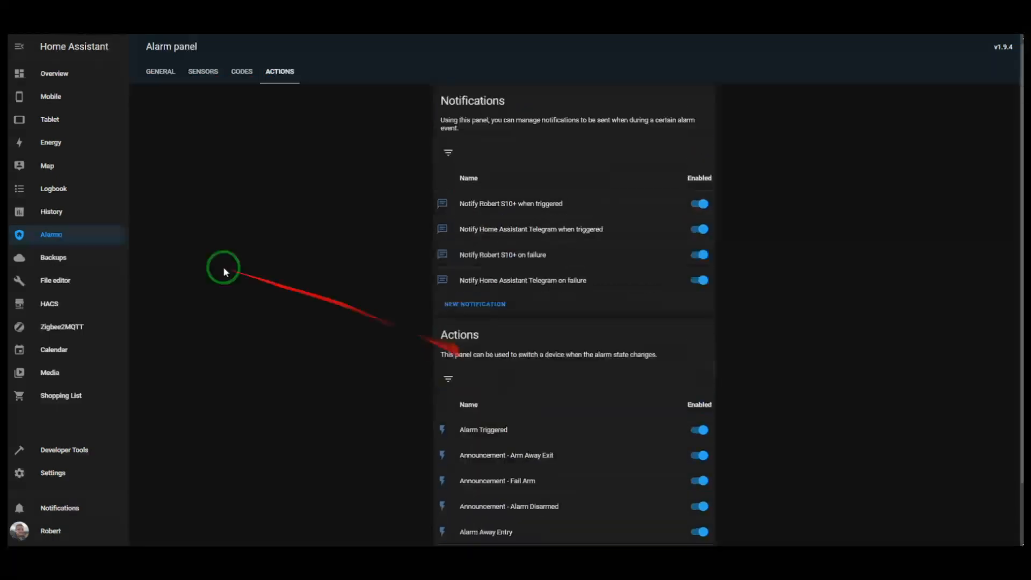
Step: Arm the alarm in away mode on the dashboard's Test Alarm view, and disarm it with the disarm code
left_click(75, 71)
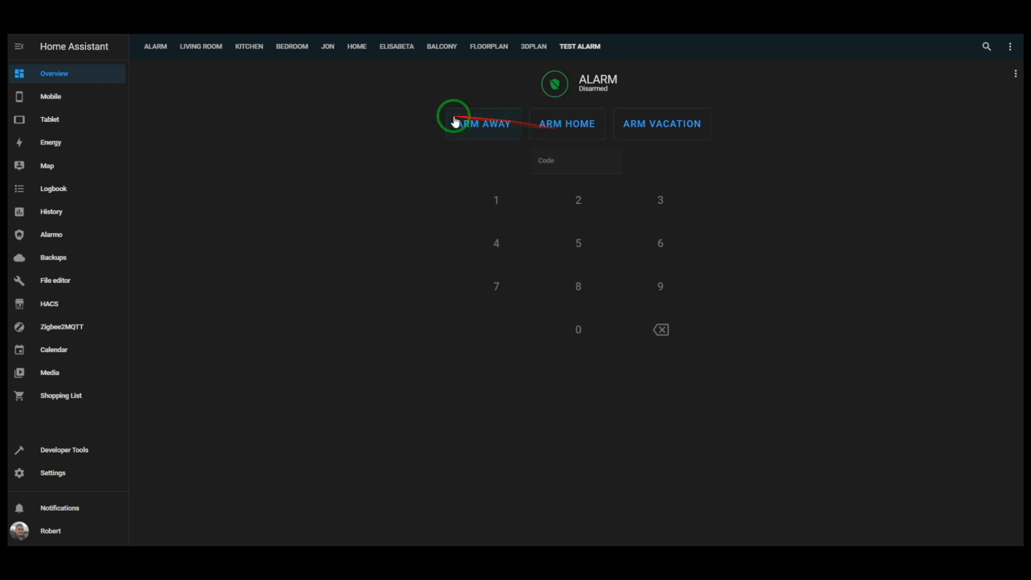
left_click(474, 121)
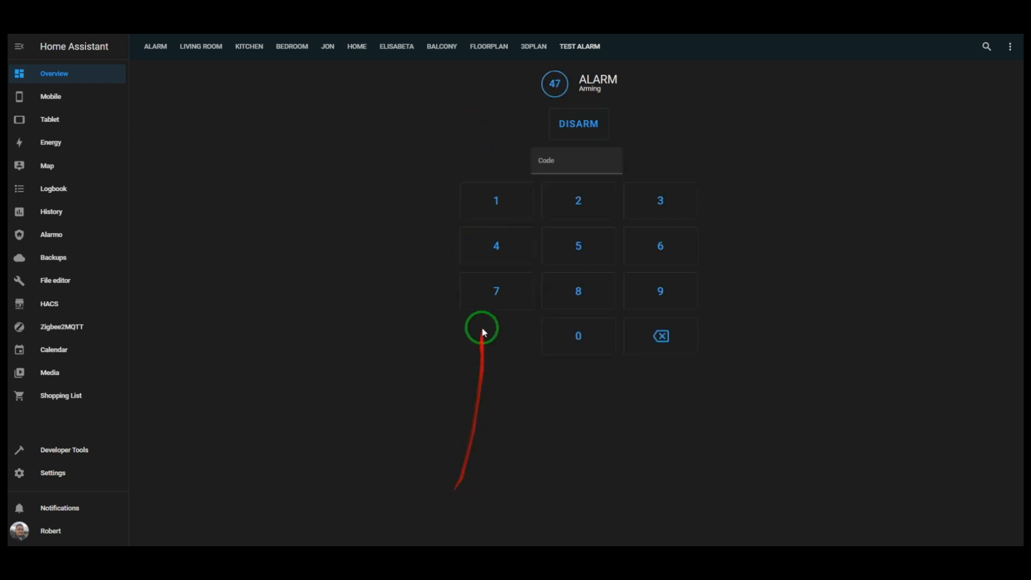
left_click(493, 201)
left_click(567, 204)
left_click(657, 207)
left_click(489, 235)
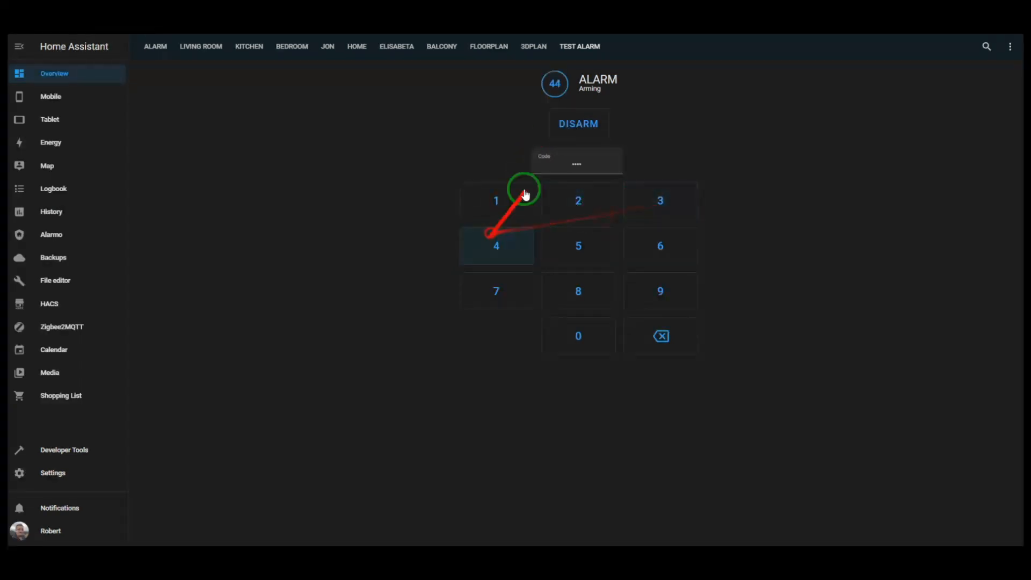
left_click(591, 132)
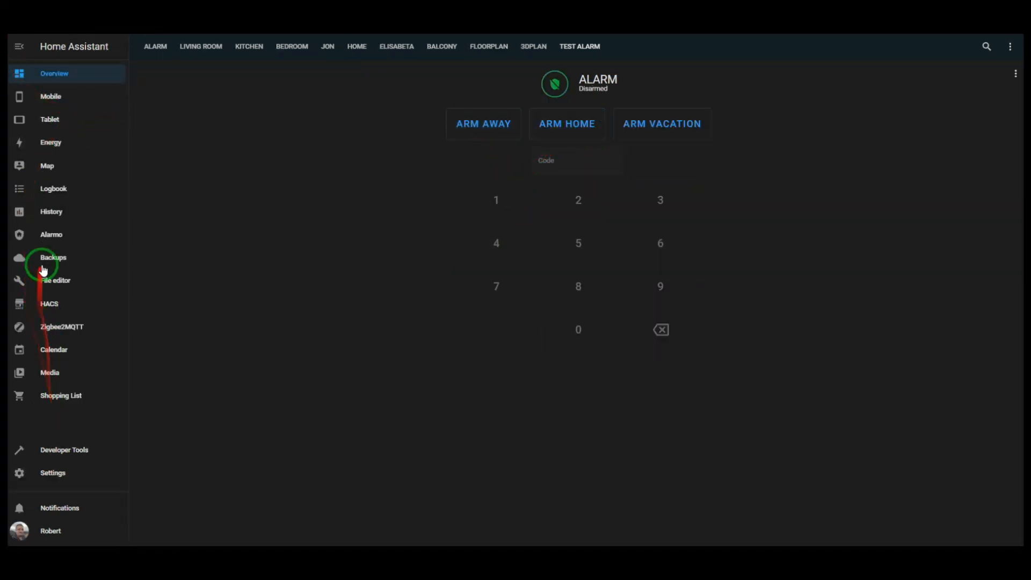
Step: Open Alarmo's general settings and expand the Armed away mode to examine its delay settings
left_click(61, 246)
scroll(462, 258, "down", 1)
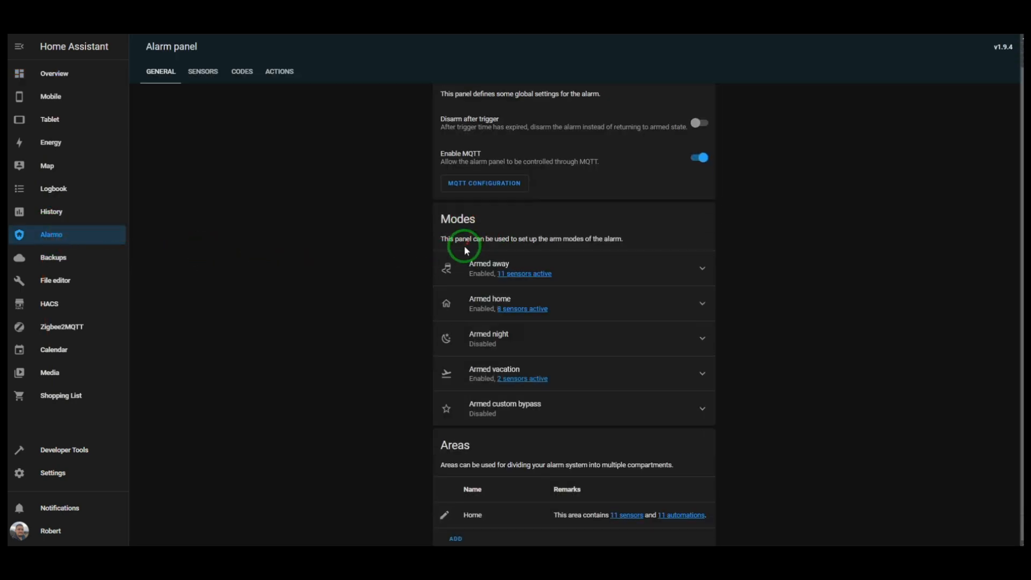
scroll(322, 177, "up", 1)
scroll(534, 280, "down", 1)
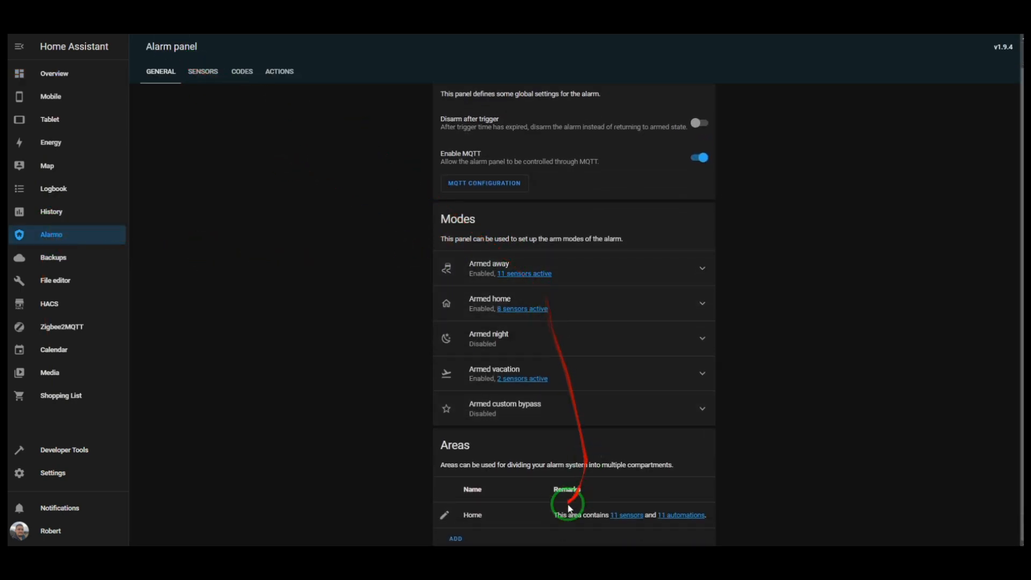
left_click(463, 266)
scroll(466, 343, "down", 3)
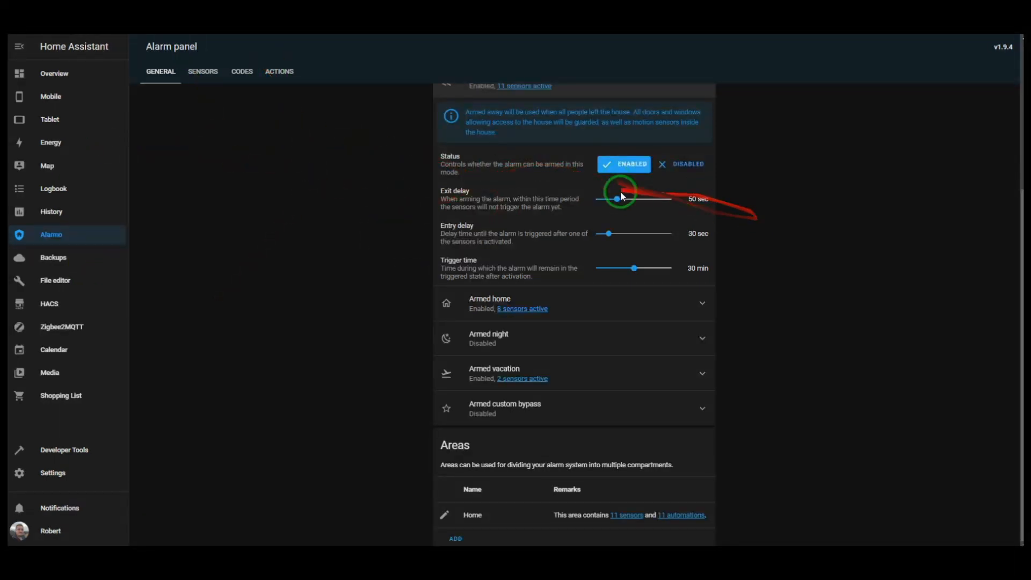
Step: Arm the Home Alarm card in away mode on the dashboard's Alarm view, and disarm it with the disarm code
left_click(63, 80)
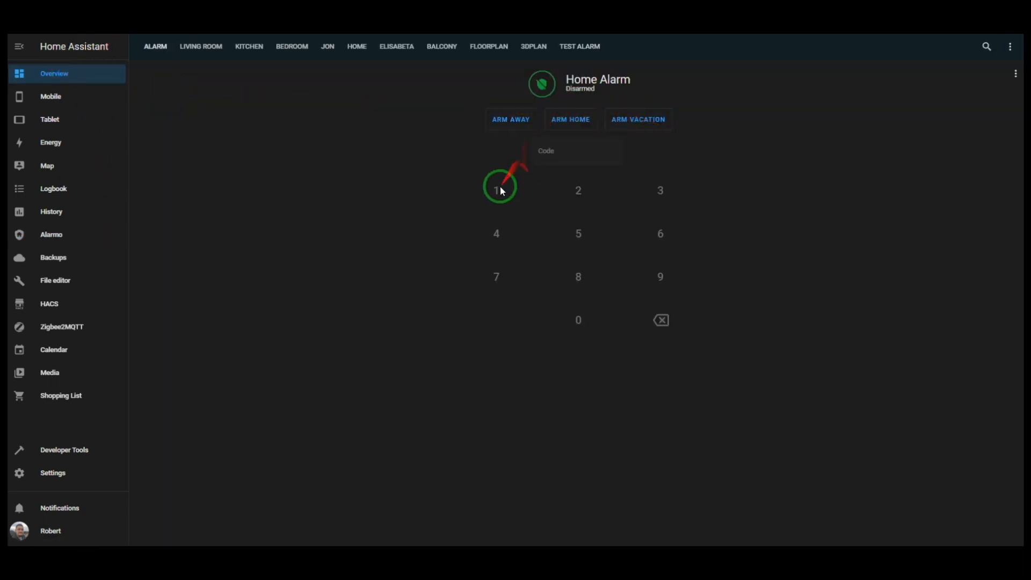
left_click(506, 121)
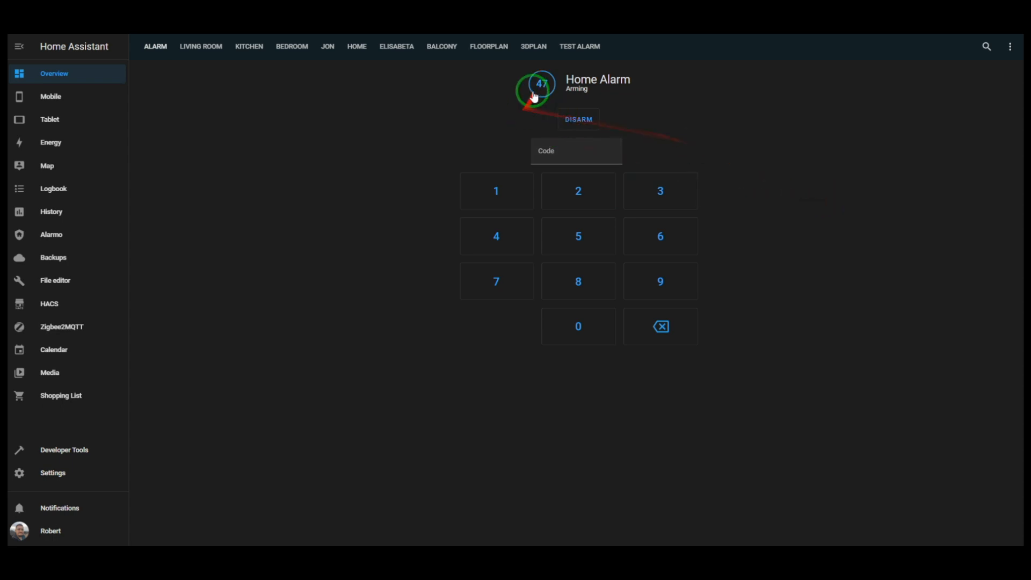
left_click(485, 198)
left_click(569, 195)
left_click(649, 193)
left_click(511, 237)
left_click(572, 117)
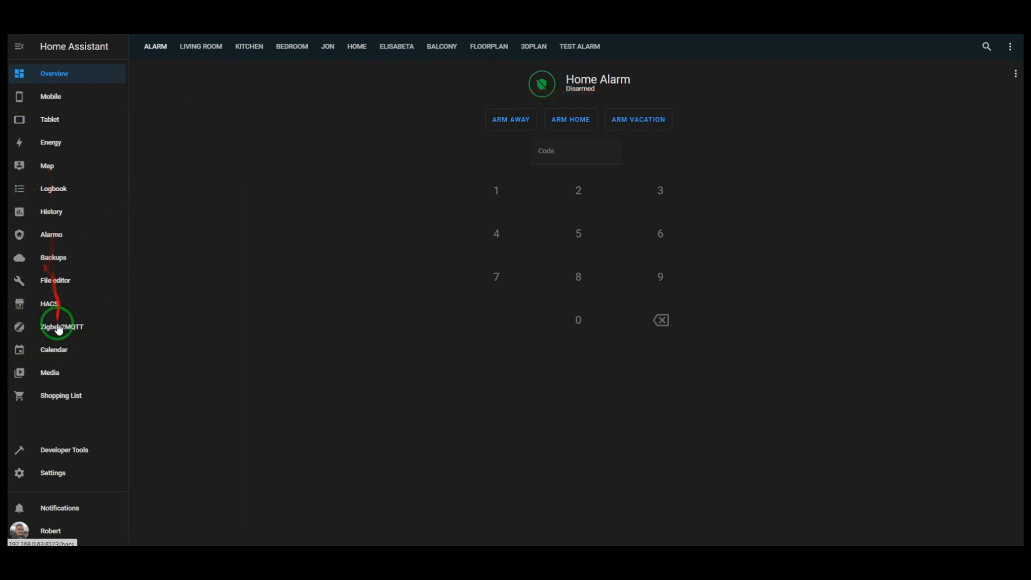
Step: Reopen the Armed away mode in Alarmo's general settings and examine its Trigger time description
left_click(55, 242)
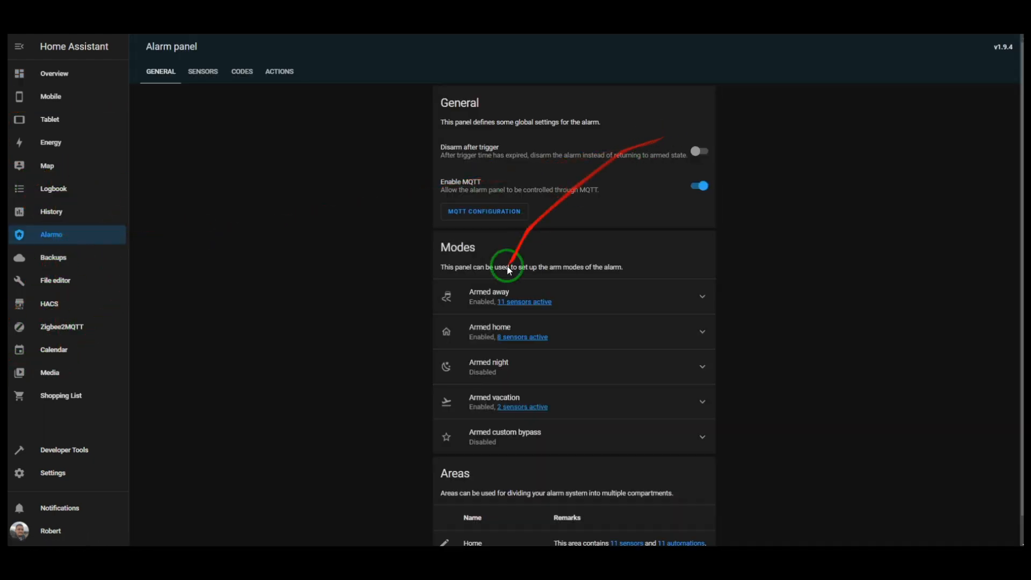
left_click(494, 294)
scroll(596, 327, "down", 3)
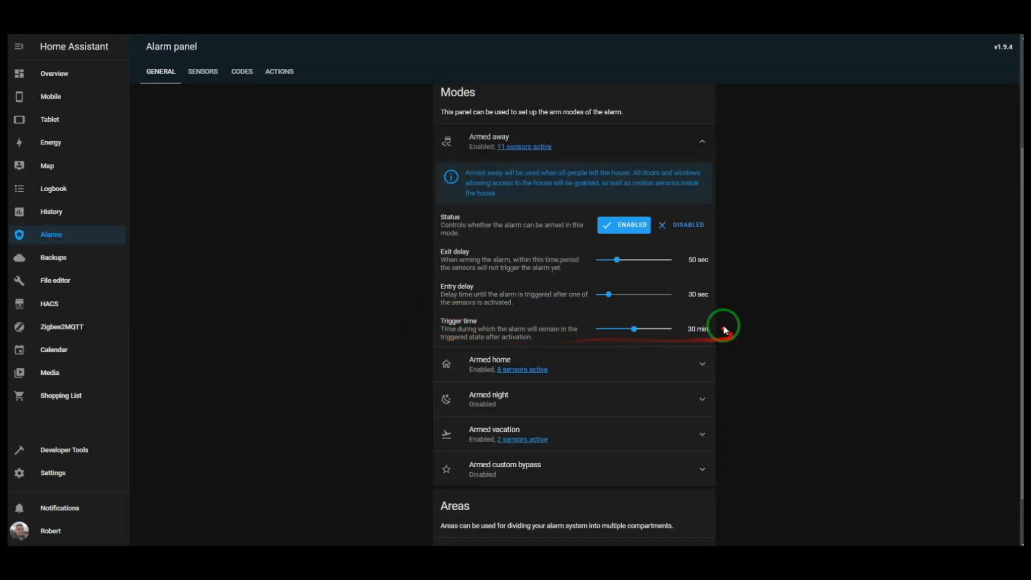
left_click_drag(439, 323, 574, 342)
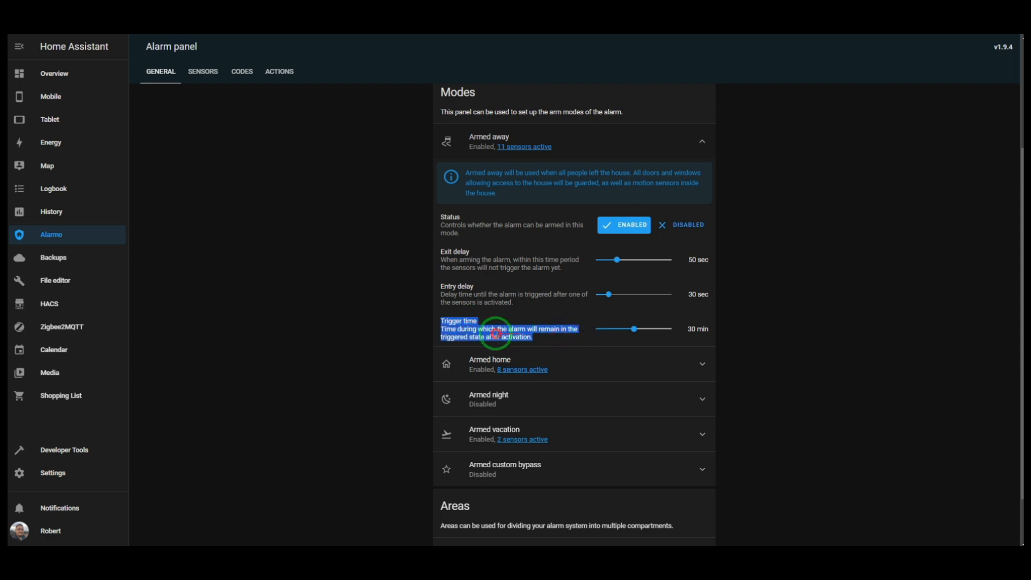
left_click(440, 326)
left_click_drag(441, 320, 548, 341)
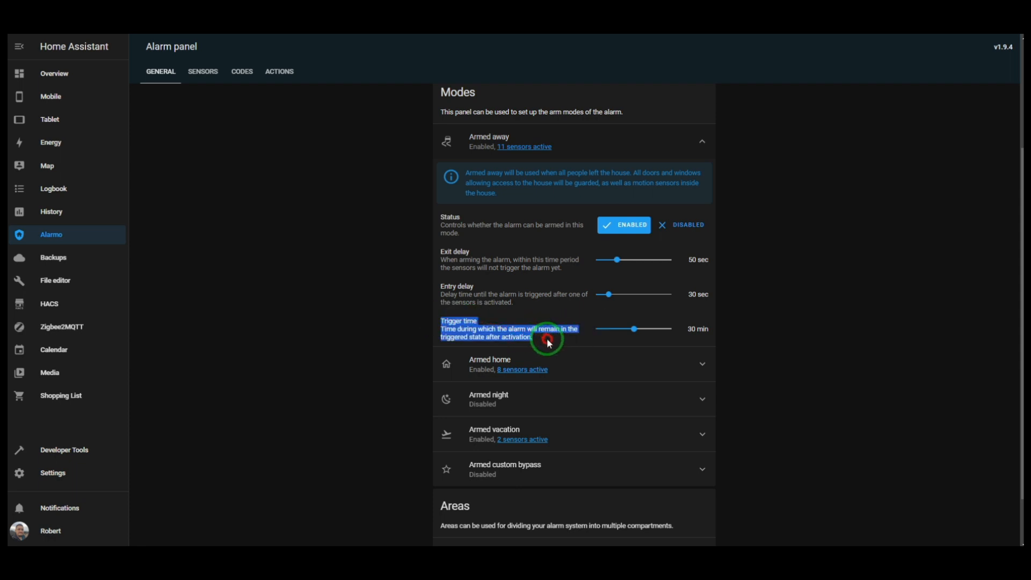
left_click(523, 340)
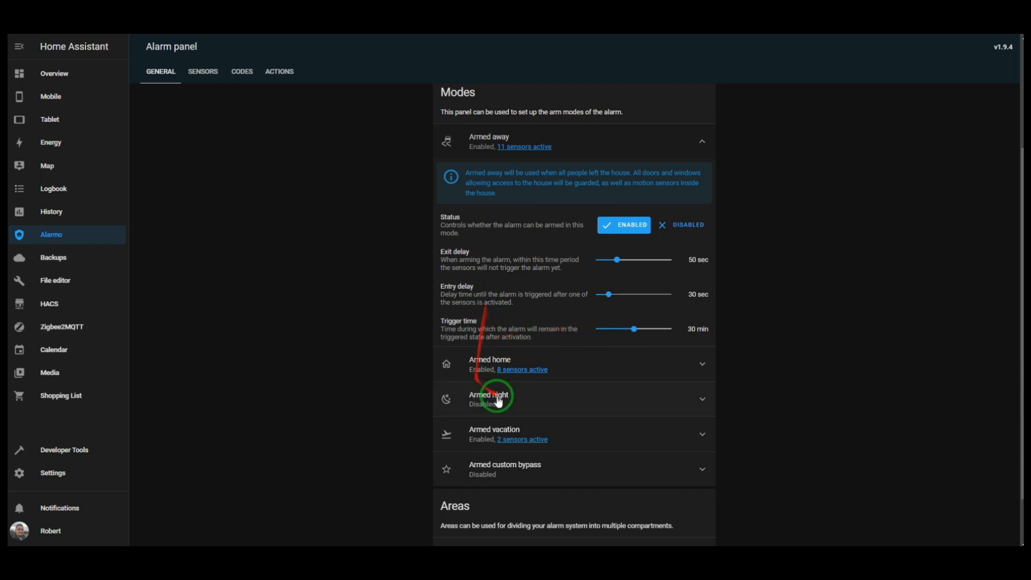
Step: Expand the settings of the Armed home mode
scroll(493, 396, "down", 1)
left_click(468, 310)
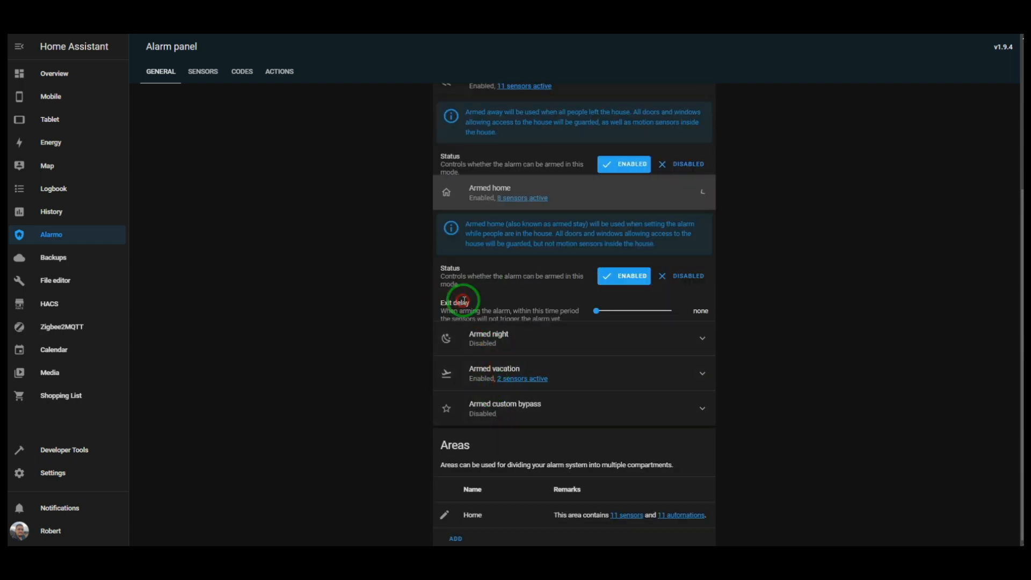
Step: Set the Armed home mode's trigger time to 30 min
scroll(532, 419, "up", 3)
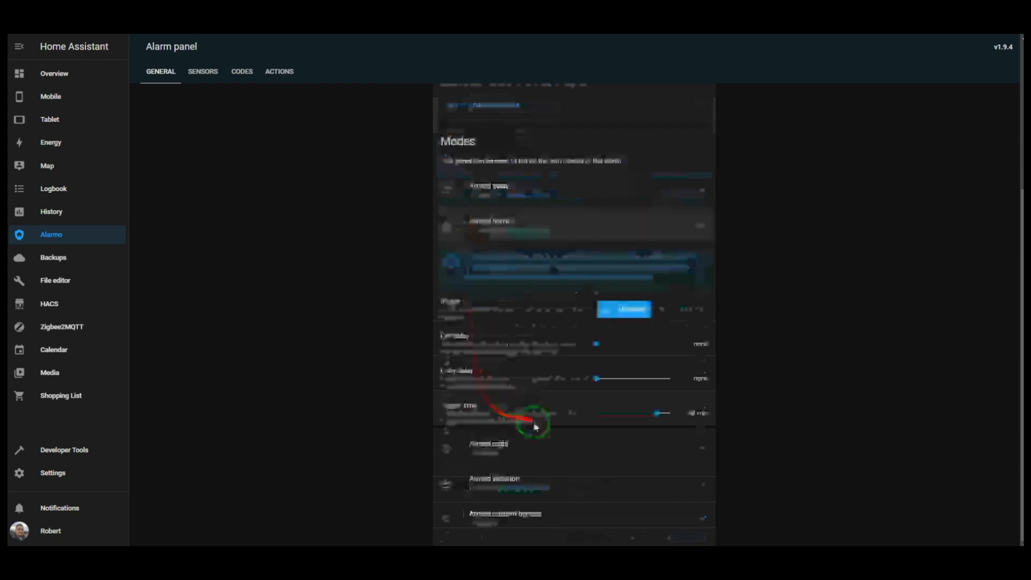
scroll(451, 421, "down", 2)
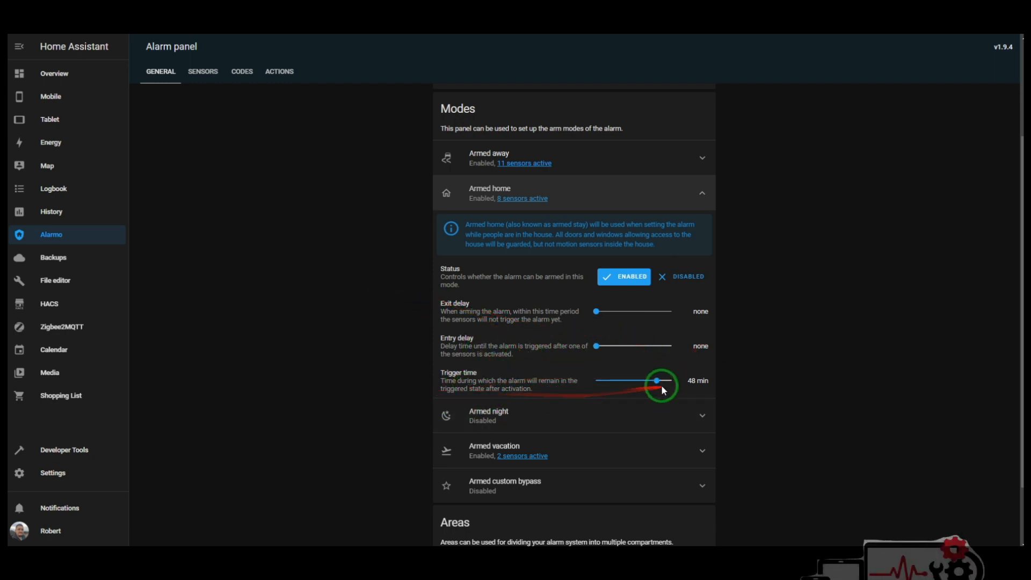
left_click_drag(663, 386, 634, 381)
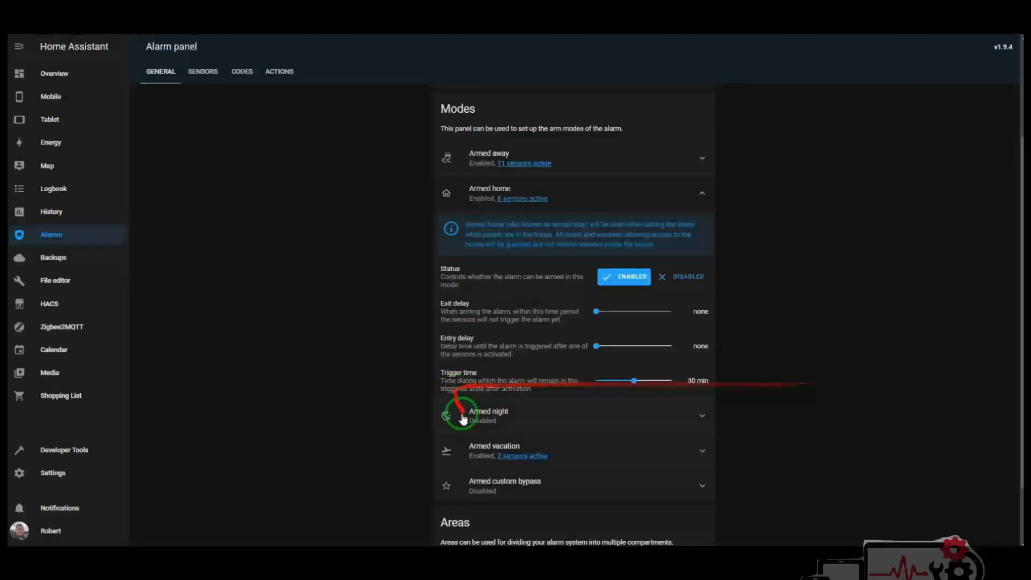
Step: Examine the global settings, the remaining arm modes and the Areas section in Alarmo's general settings
scroll(476, 430, "down", 2)
scroll(486, 426, "up", 4)
scroll(491, 424, "down", 3)
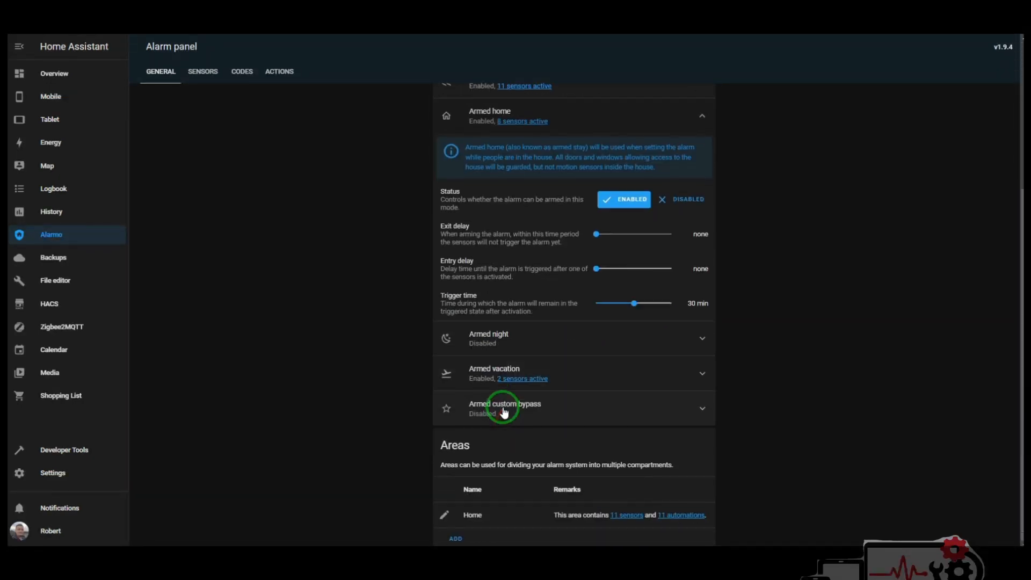
scroll(542, 338, "up", 3)
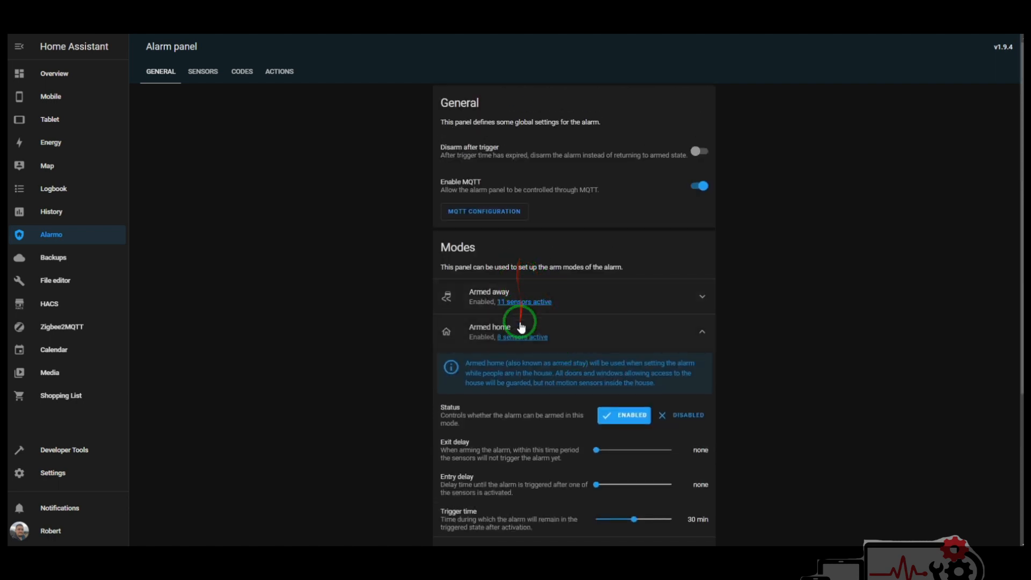
scroll(490, 417, "down", 3)
scroll(493, 419, "up", 1)
scroll(494, 420, "up", 3)
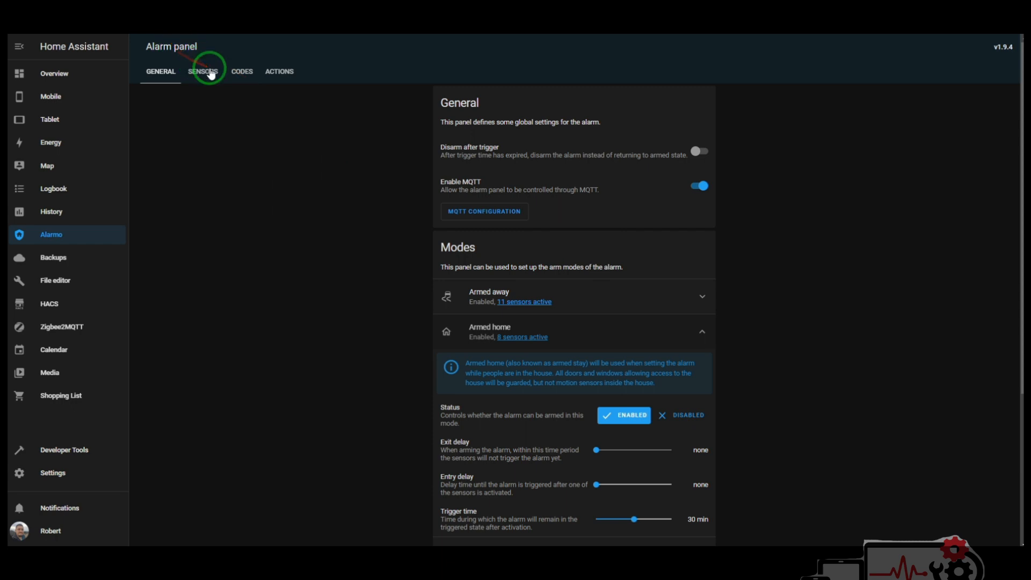
scroll(437, 349, "down", 4)
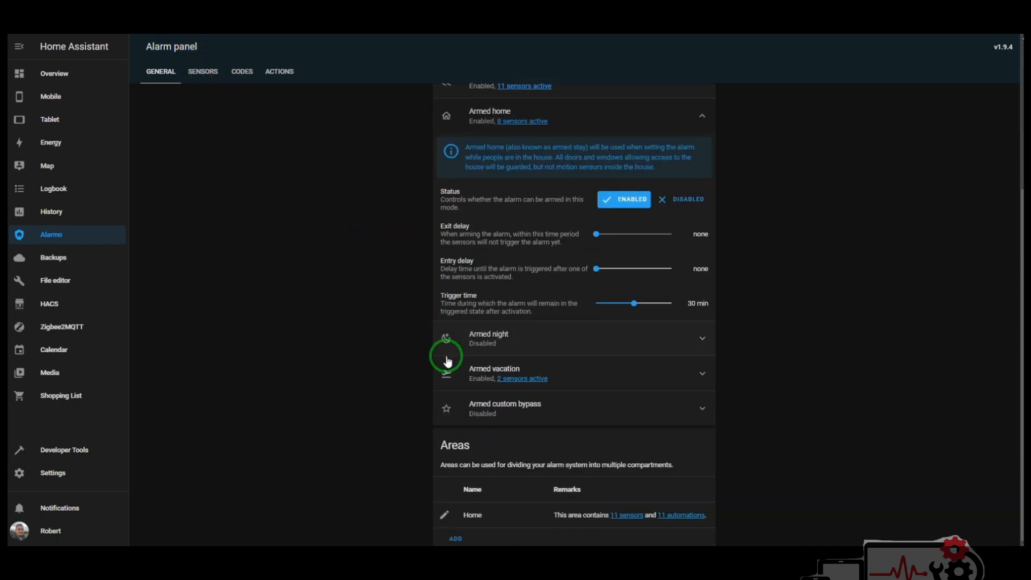
scroll(483, 460, "up", 5)
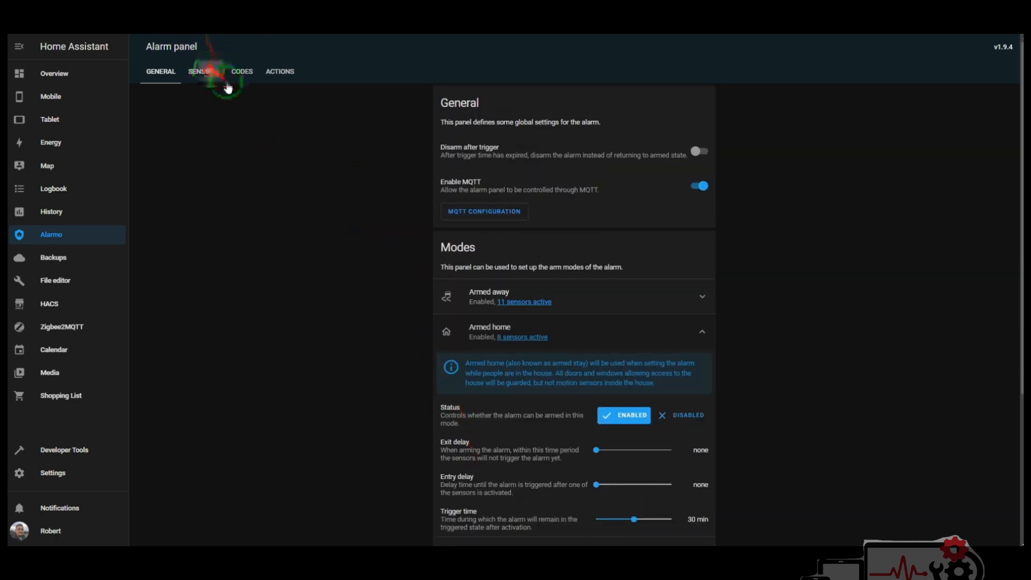
Step: Review the configured sensors and their arm modes in Alarmo, and open the alarm's code settings
left_click(203, 71)
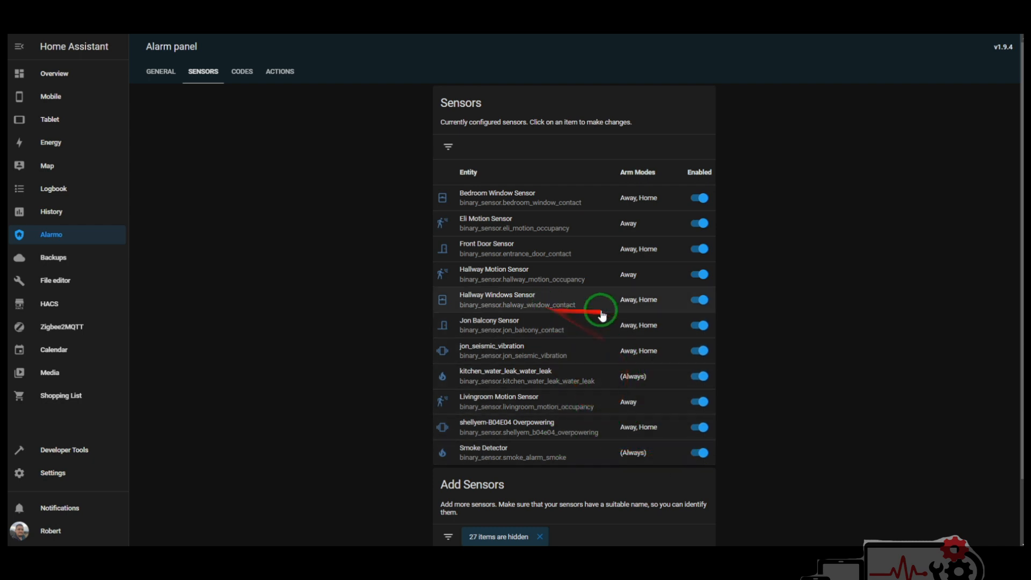
left_click(632, 279)
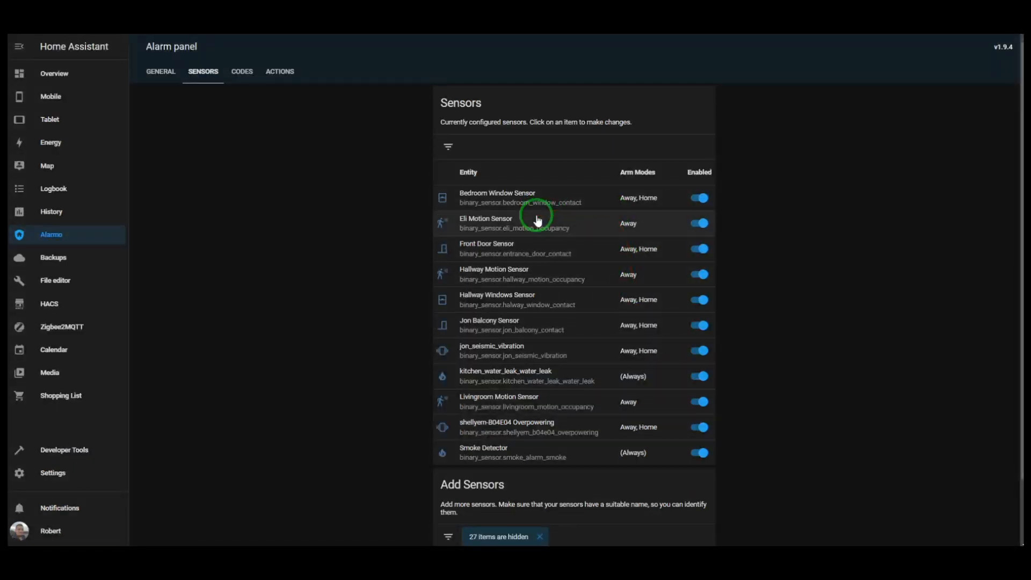
scroll(548, 395, "down", 2)
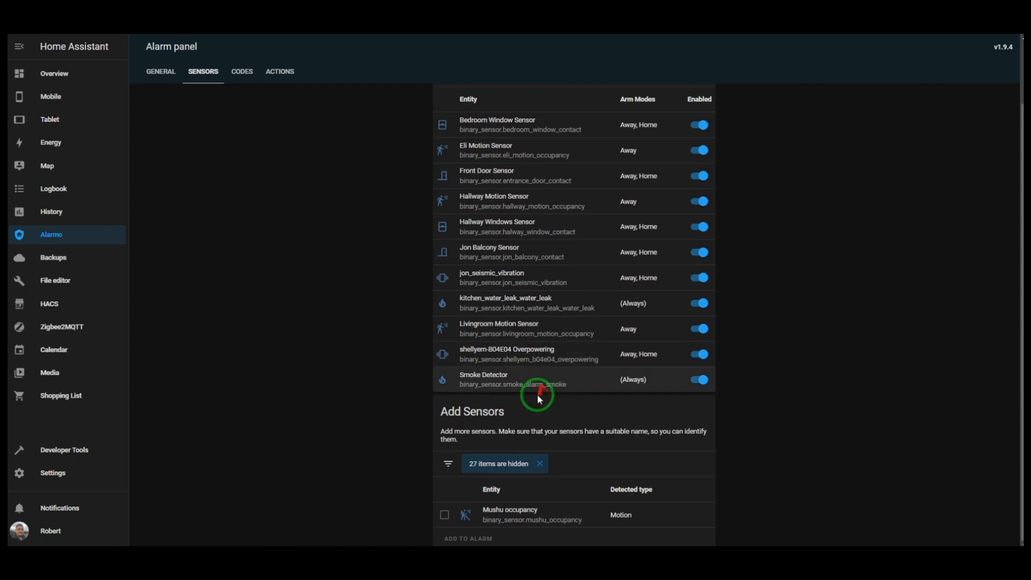
scroll(177, 177, "up", 2)
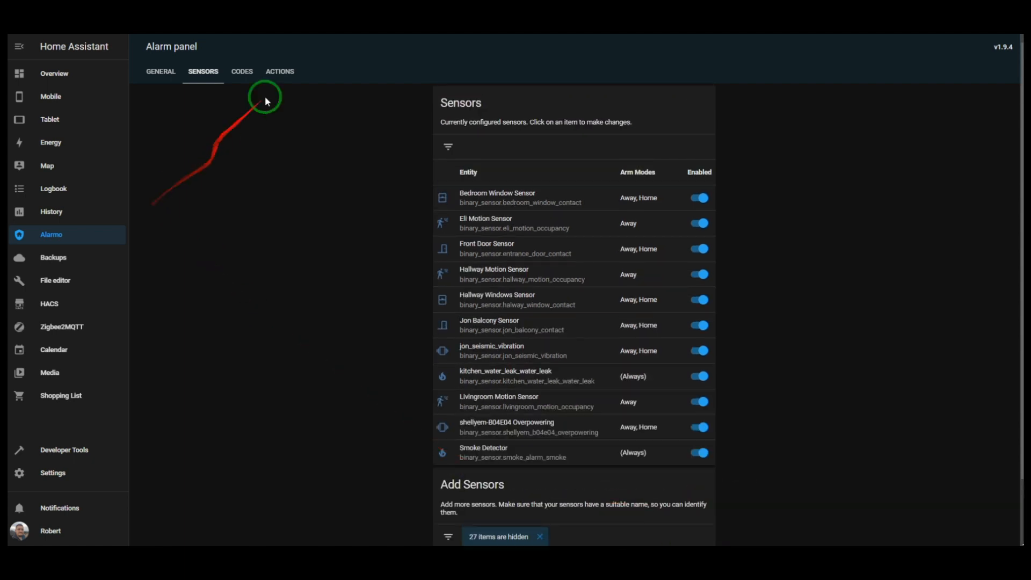
left_click(250, 71)
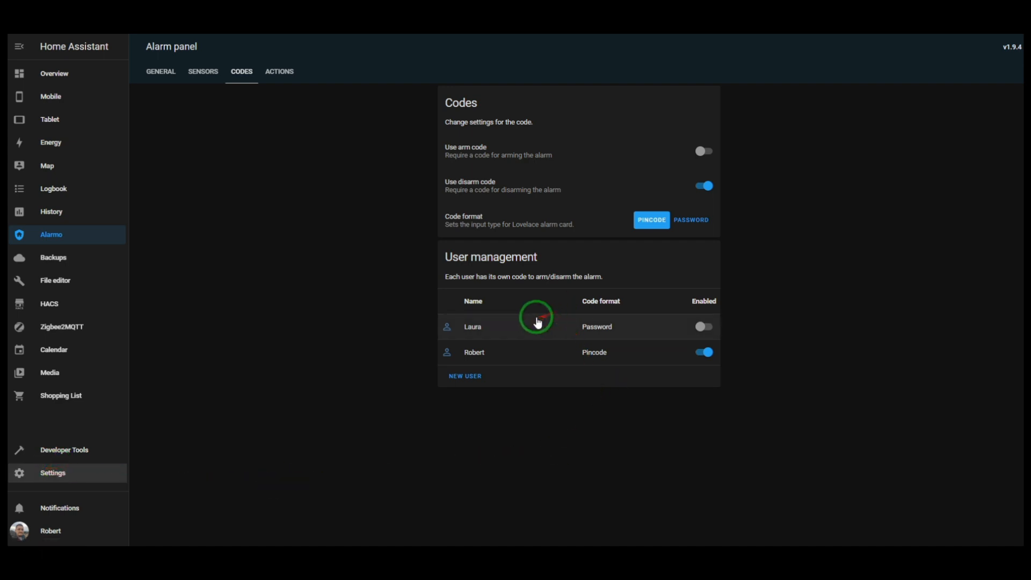
Step: Open the Disarm Alarm script for editing from Home Assistant's automation and script settings
left_click(74, 472)
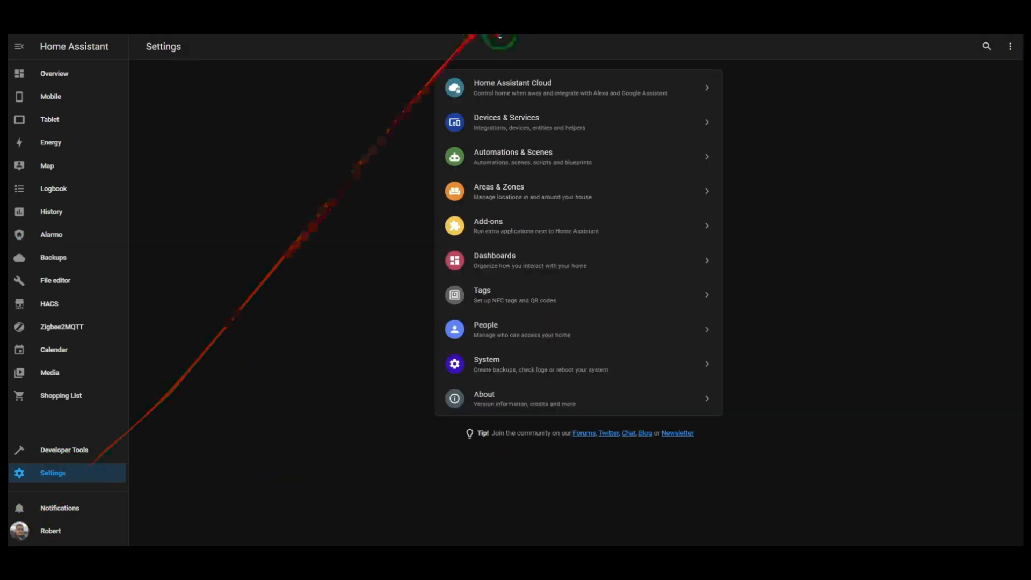
left_click(544, 156)
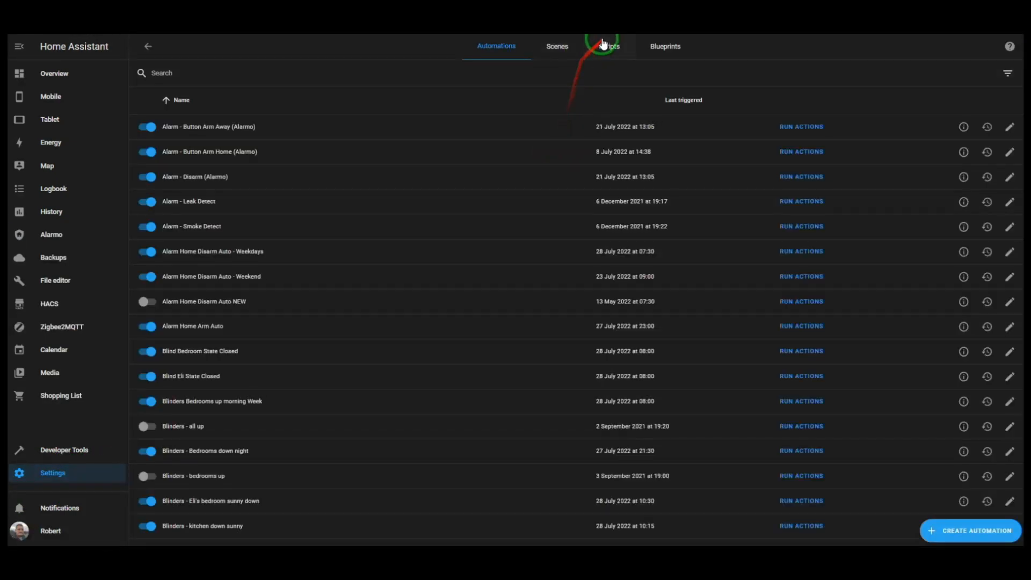
left_click(607, 46)
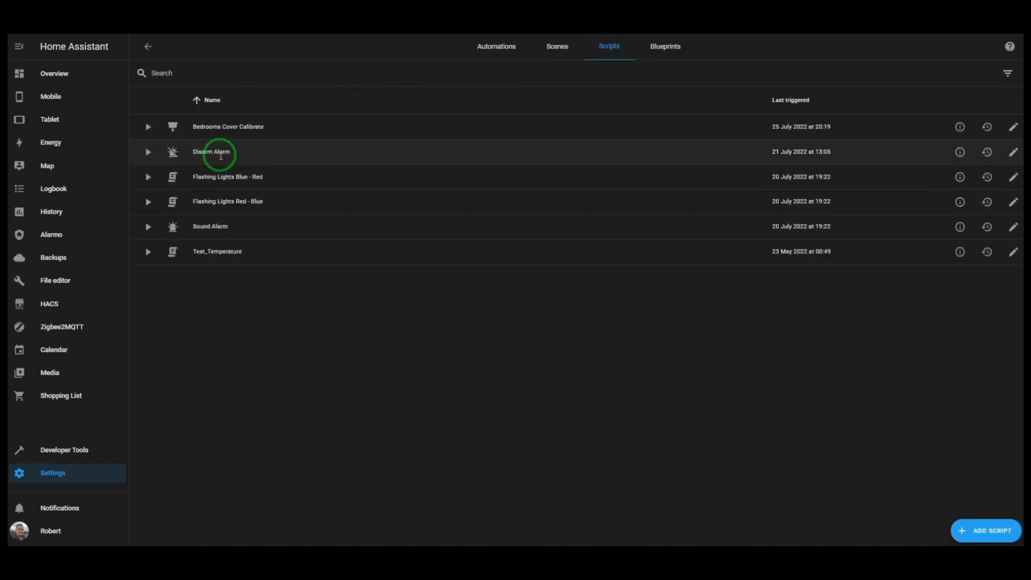
left_click(1012, 152)
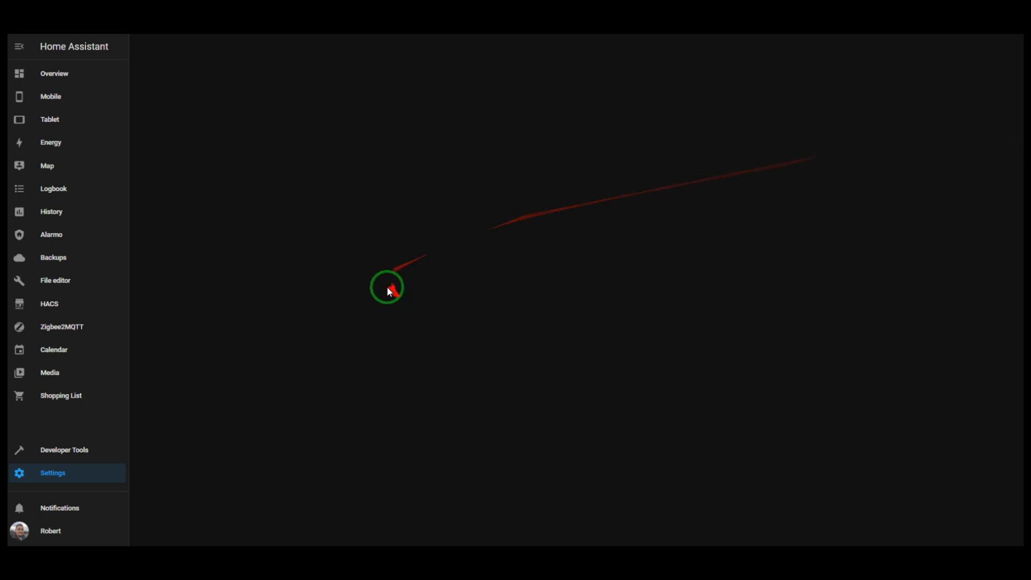
Step: Examine the Disarm Alarm script's actions for stopping the gateway ringtone, turning off the lights and turning off the flashing-light scripts
scroll(401, 232, "down", 7)
scroll(416, 245, "up", 2)
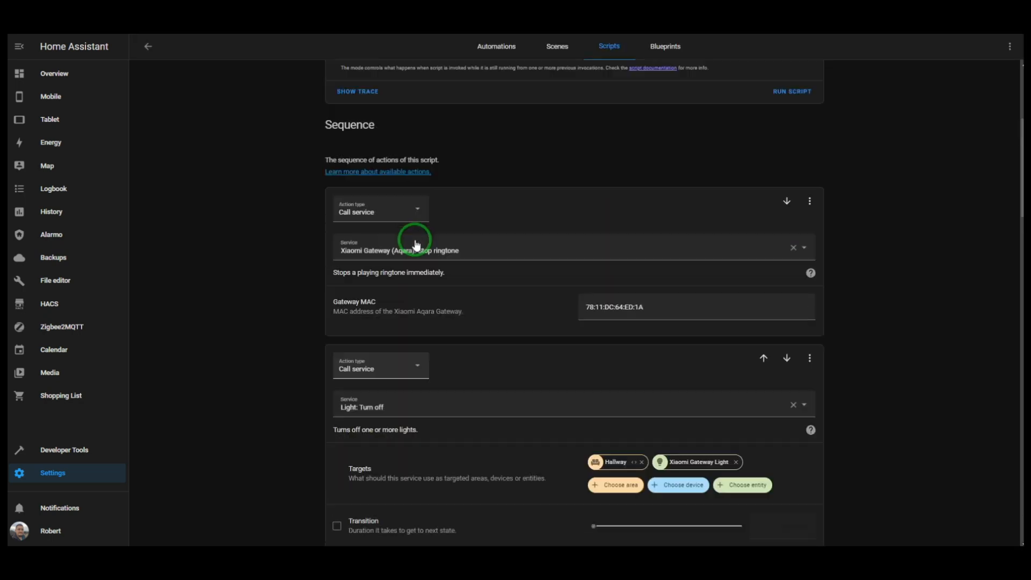
scroll(416, 244, "up", 1)
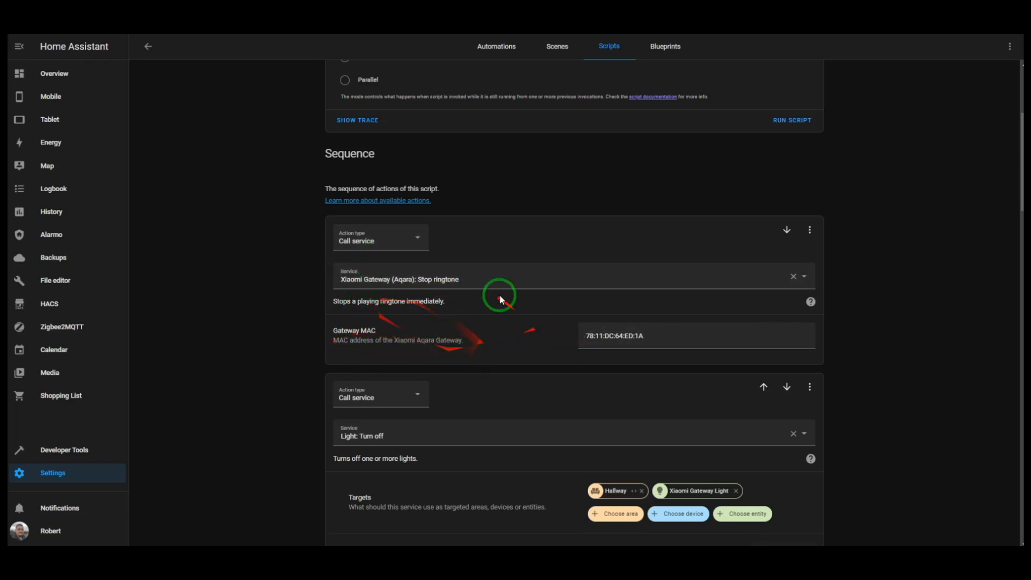
scroll(452, 345, "down", 4)
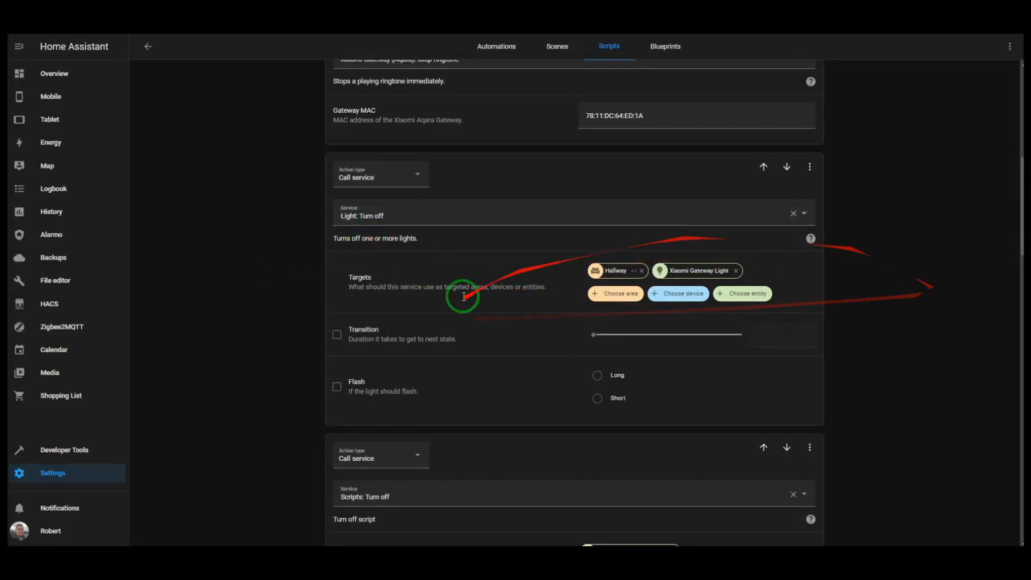
scroll(444, 248, "down", 5)
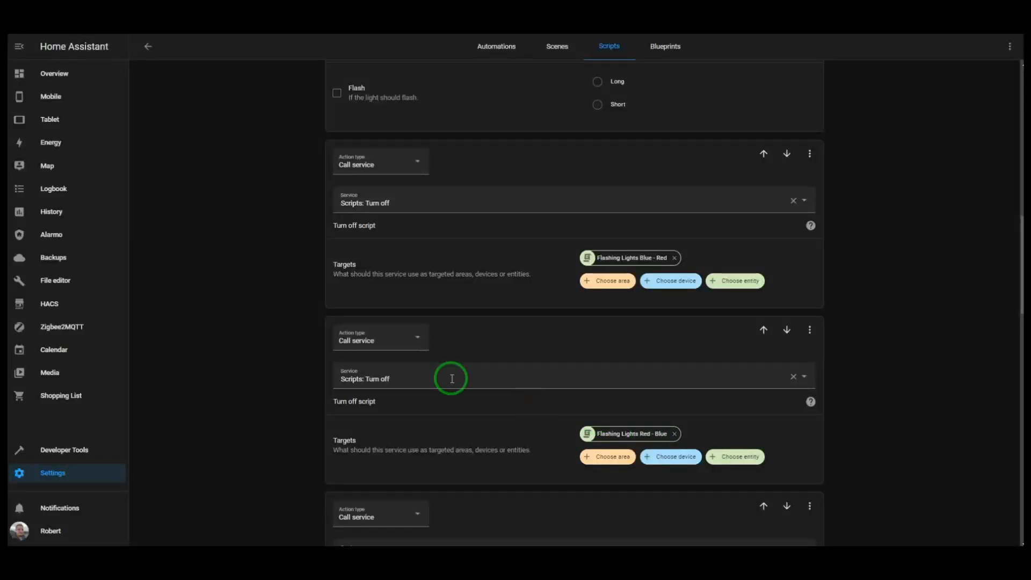
scroll(526, 379, "down", 3)
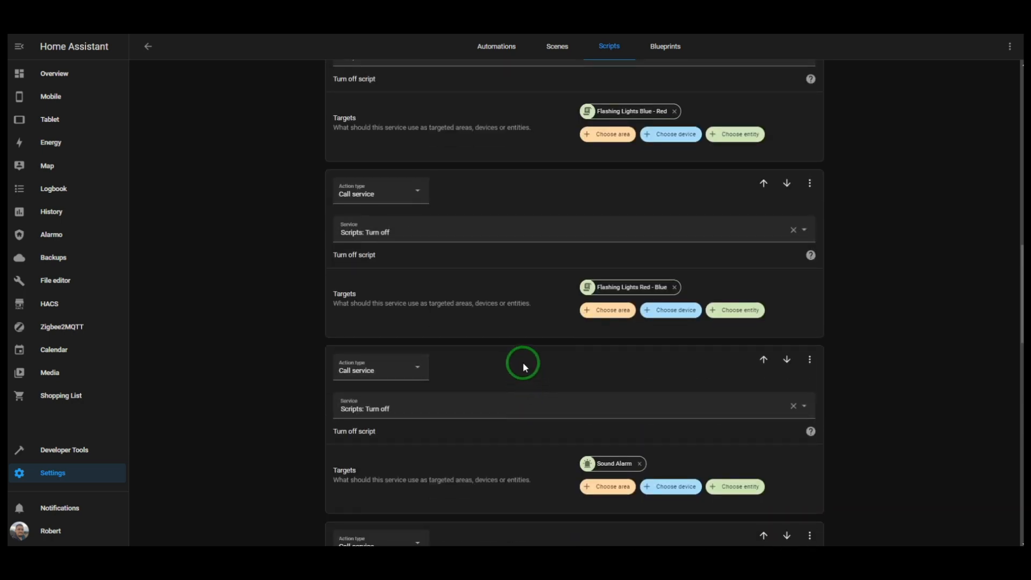
scroll(457, 226, "down", 2)
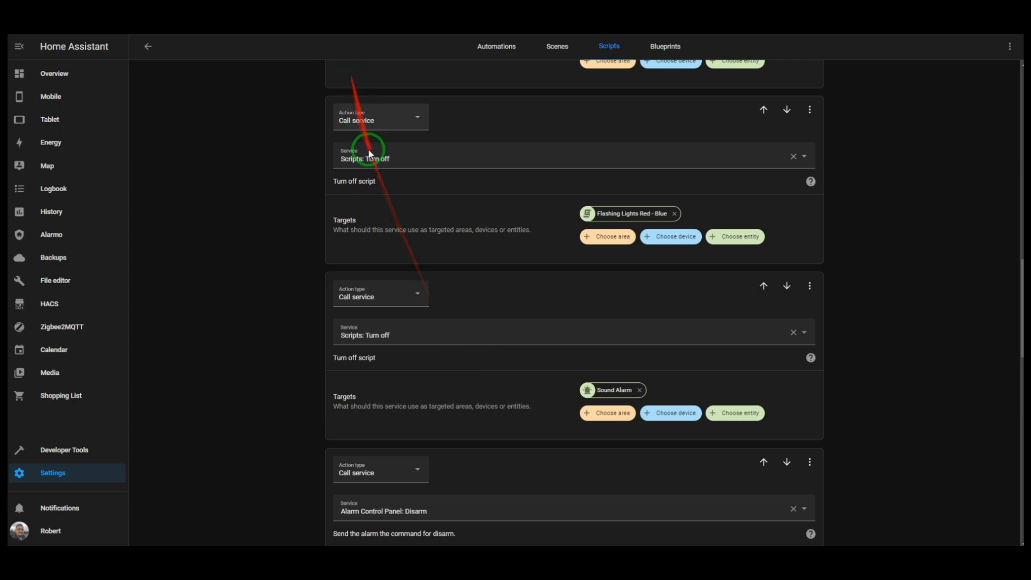
Step: Review the Disarm Alarm script again from its name and mode down to the action that turns off Sound Alarm
scroll(425, 237, "up", 15)
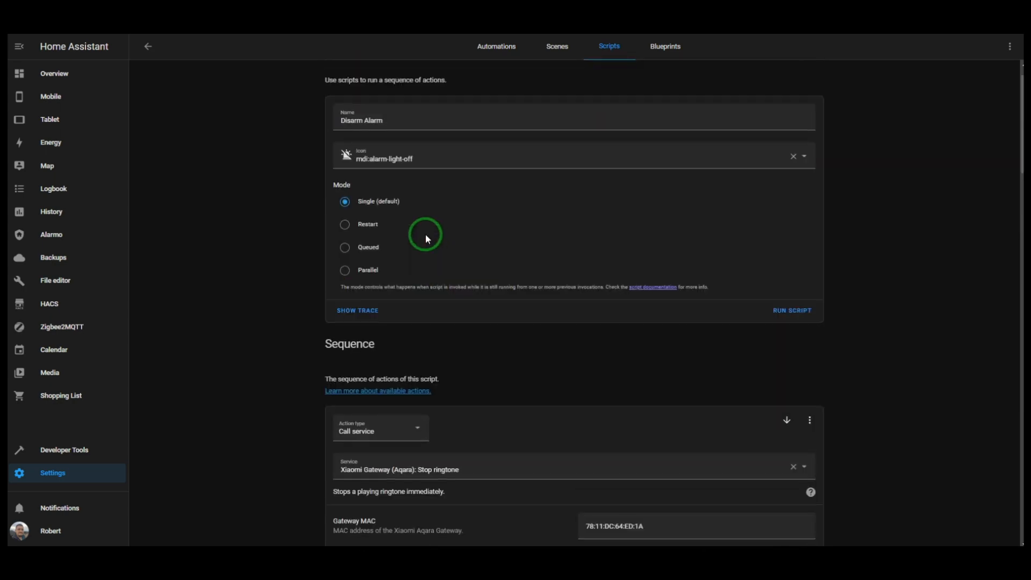
scroll(422, 108, "down", 7)
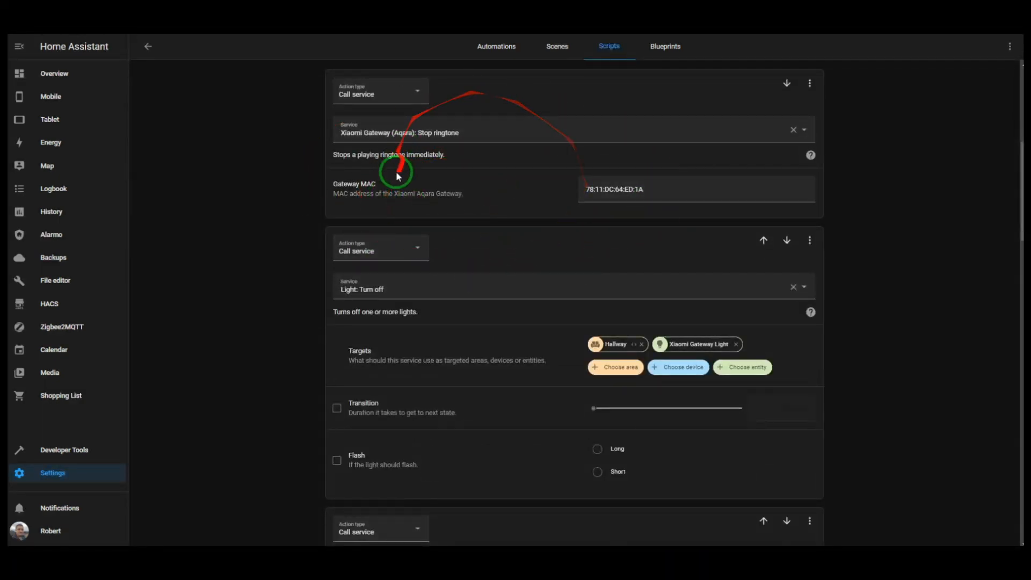
scroll(430, 182, "down", 4)
scroll(707, 376, "down", 3)
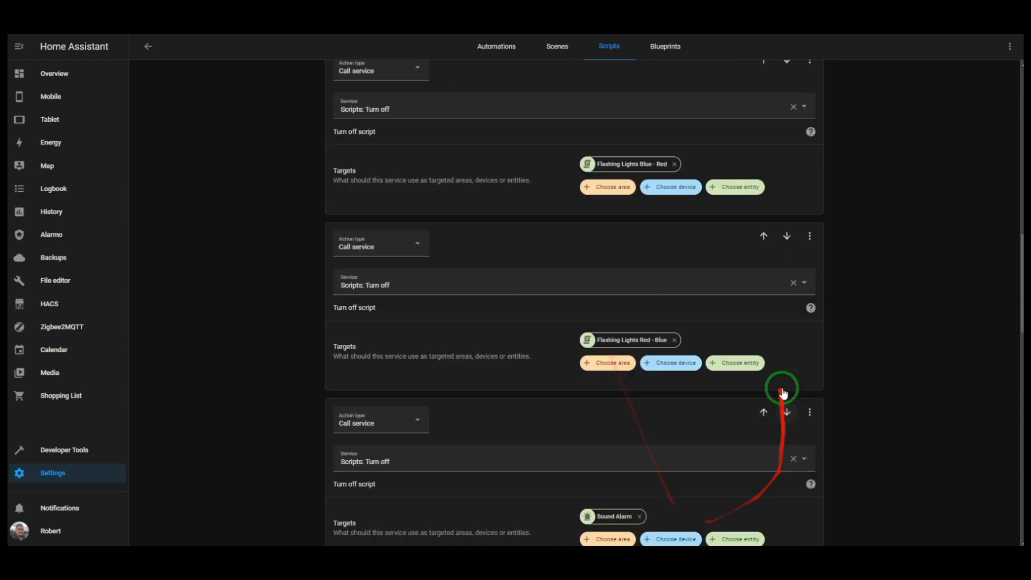
scroll(782, 391, "down", 3)
scroll(664, 315, "down", 4)
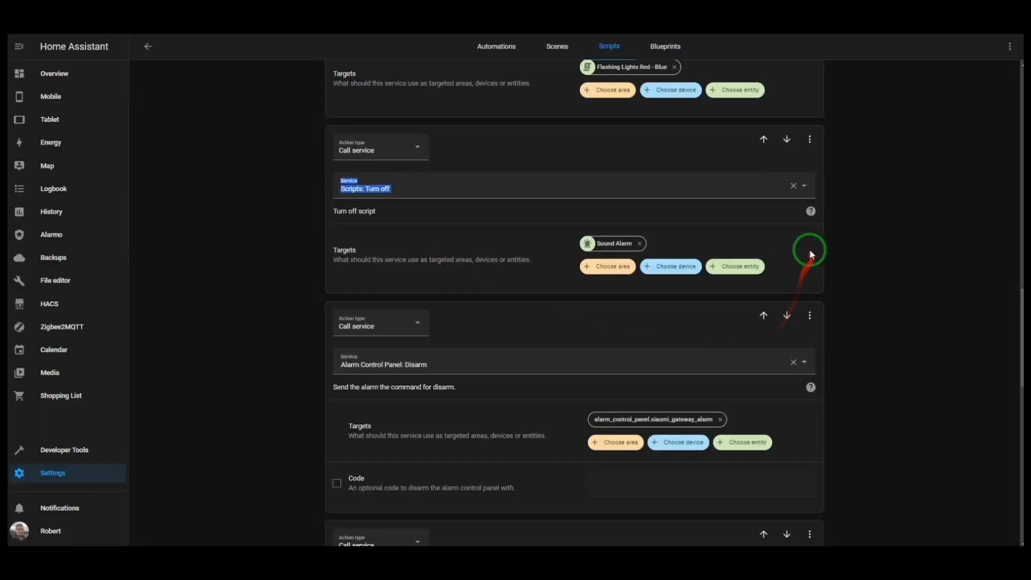
Step: Examine the two Alarm Control Panel: Disarm actions, including the code field of the one targeting Home
scroll(498, 329, "down", 4)
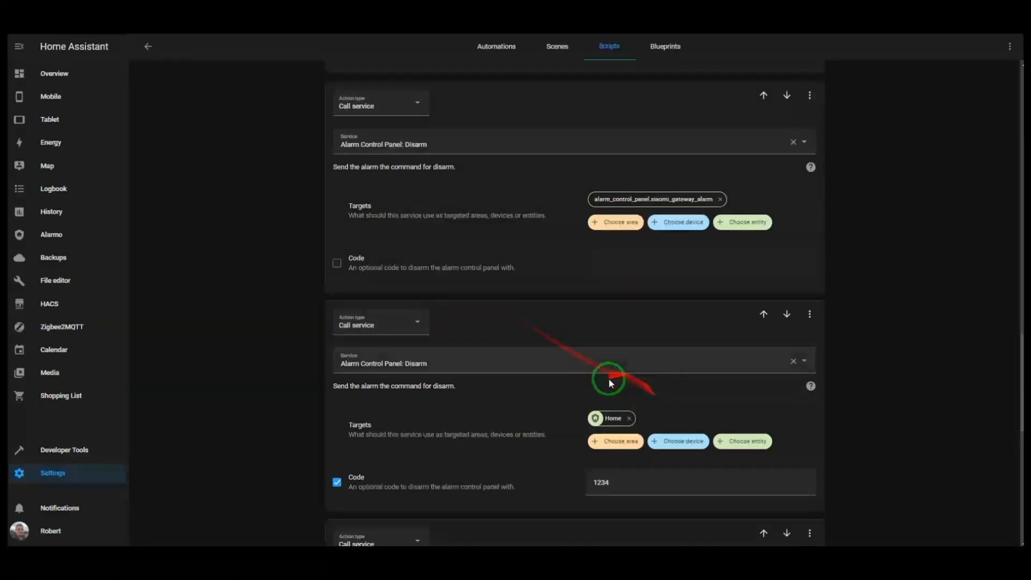
scroll(602, 382, "down", 1)
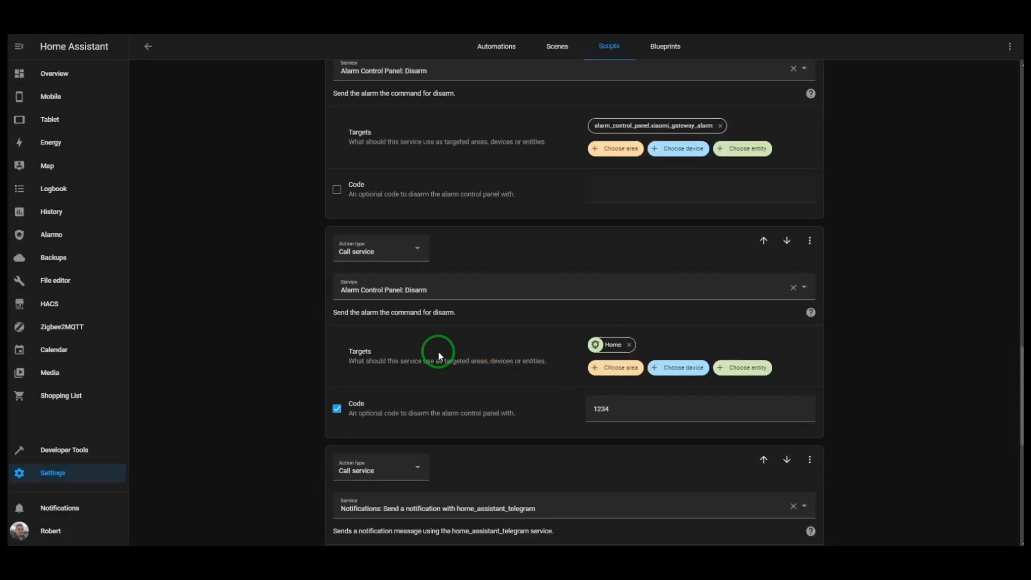
scroll(439, 352, "down", 2)
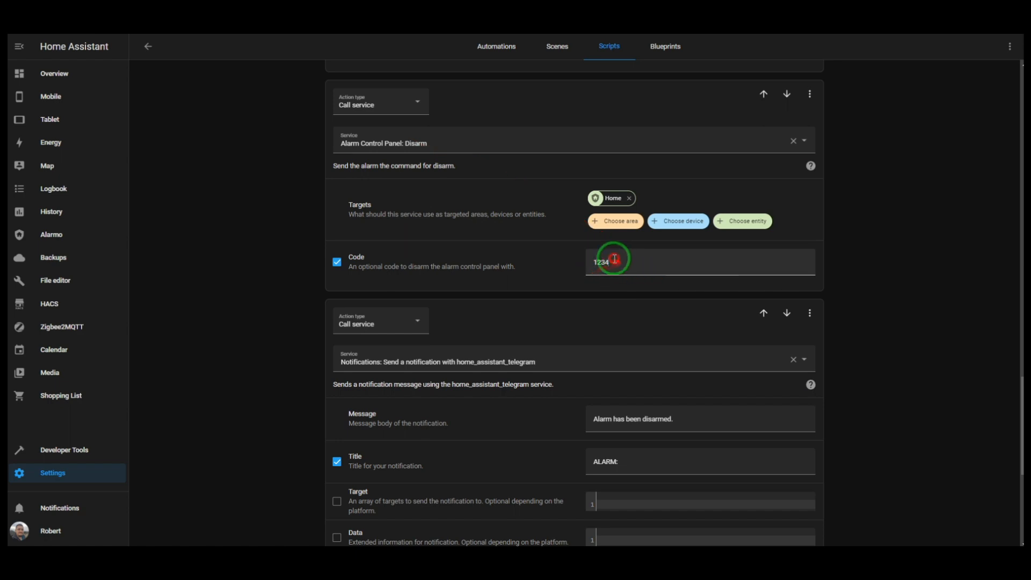
double_click(640, 259)
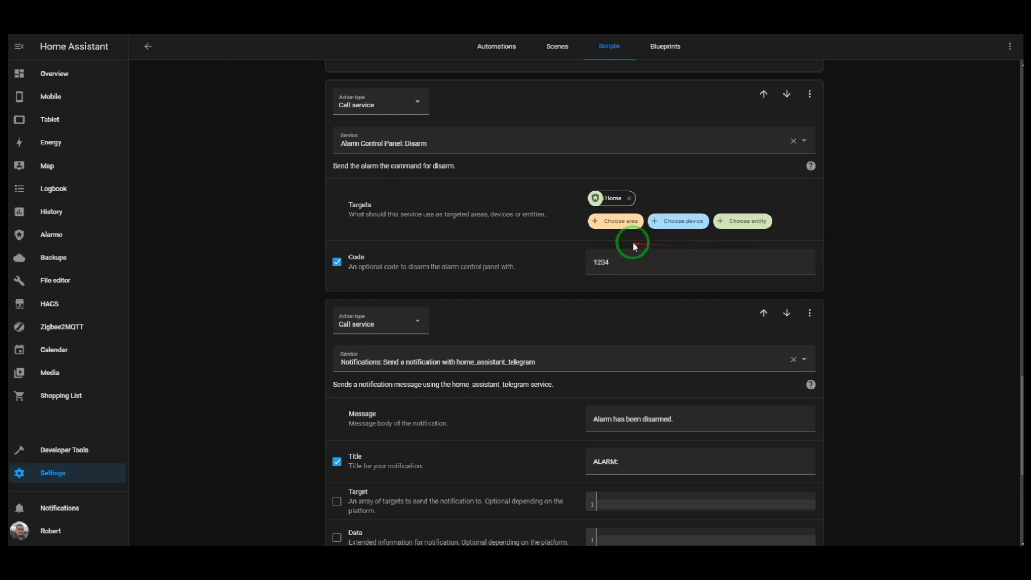
Step: Examine the message and title of the script's Telegram and mobile app notification actions
scroll(668, 350, "down", 3)
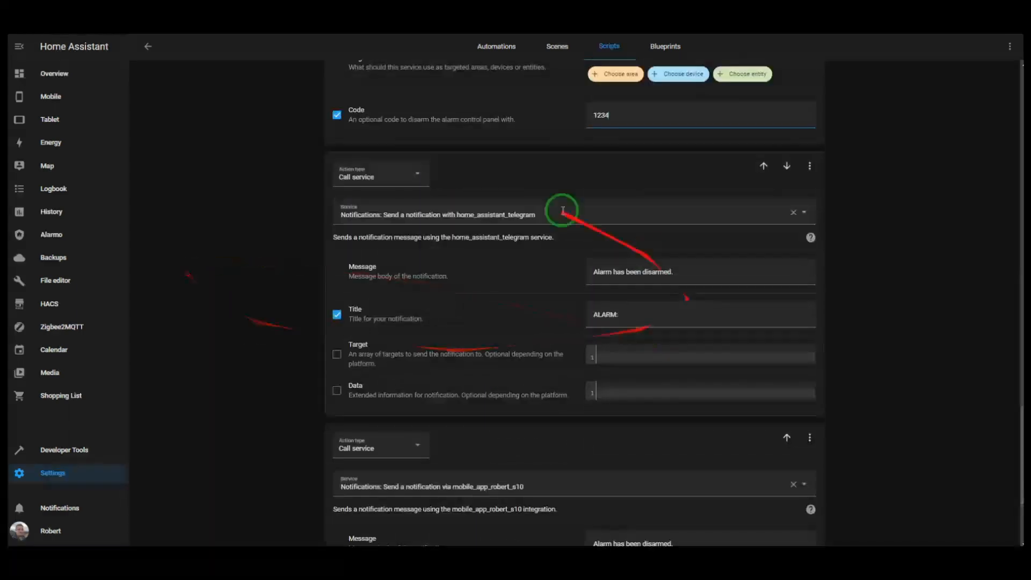
scroll(488, 203, "down", 2)
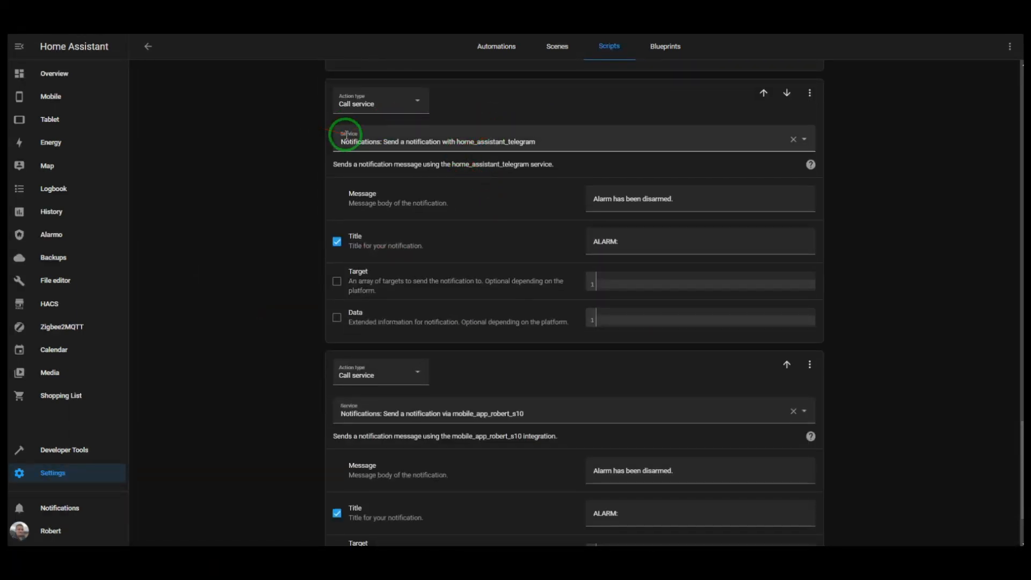
left_click(375, 137)
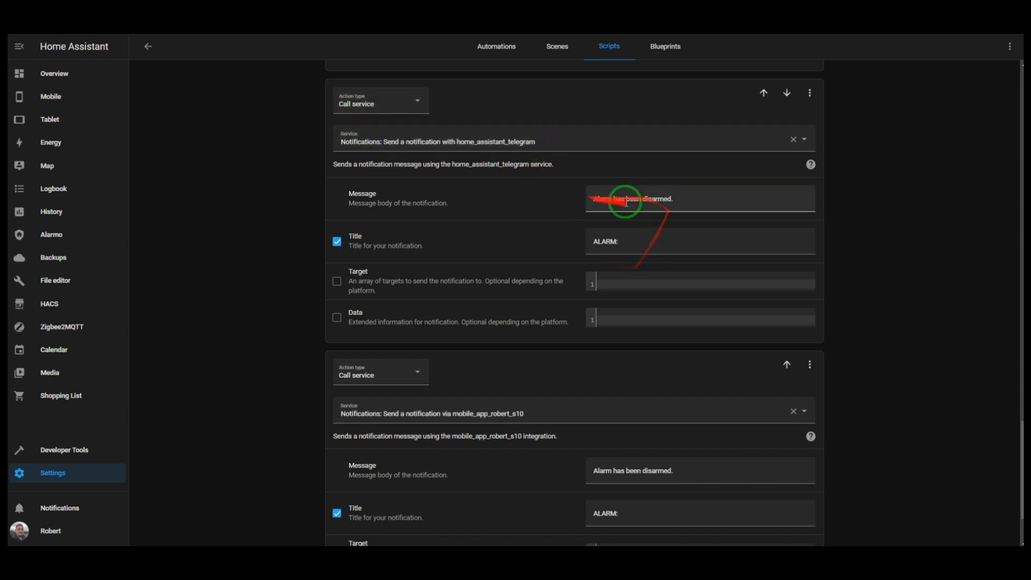
scroll(671, 241, "down", 2)
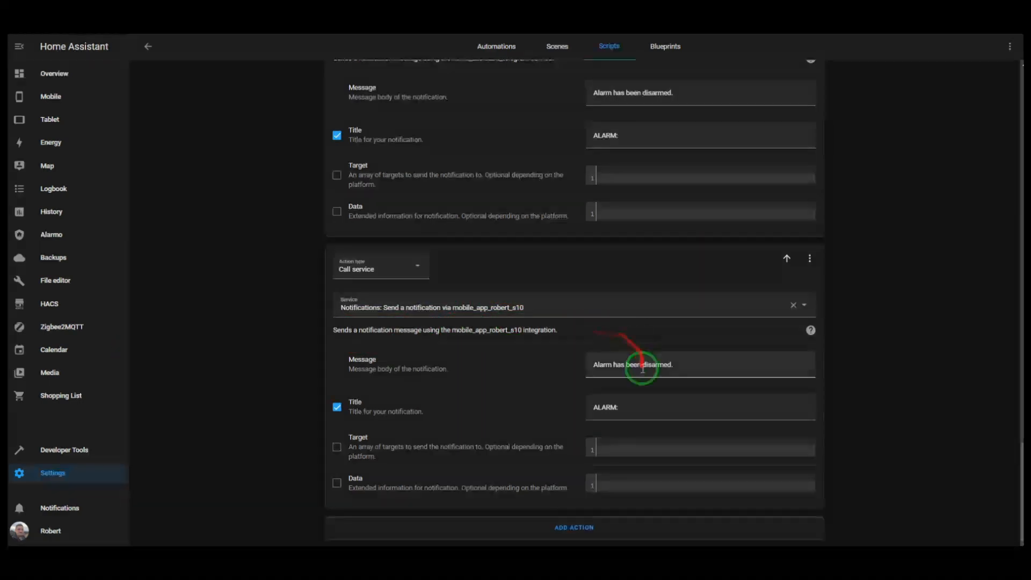
Step: Check the message of the script's mobile app notification action and return to the scripts list
left_click_drag(589, 363, 760, 360)
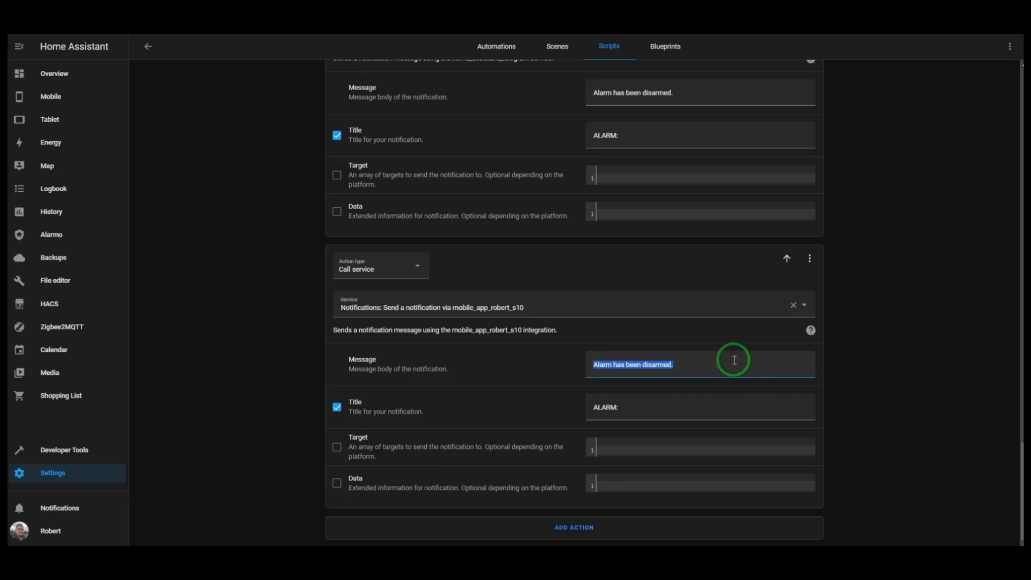
scroll(494, 299, "up", 10)
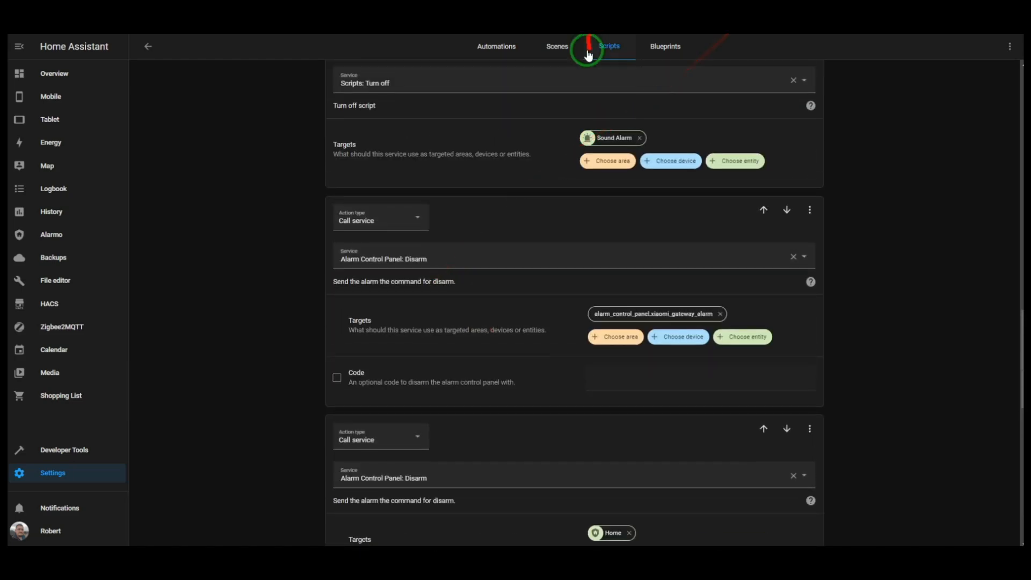
left_click(609, 48)
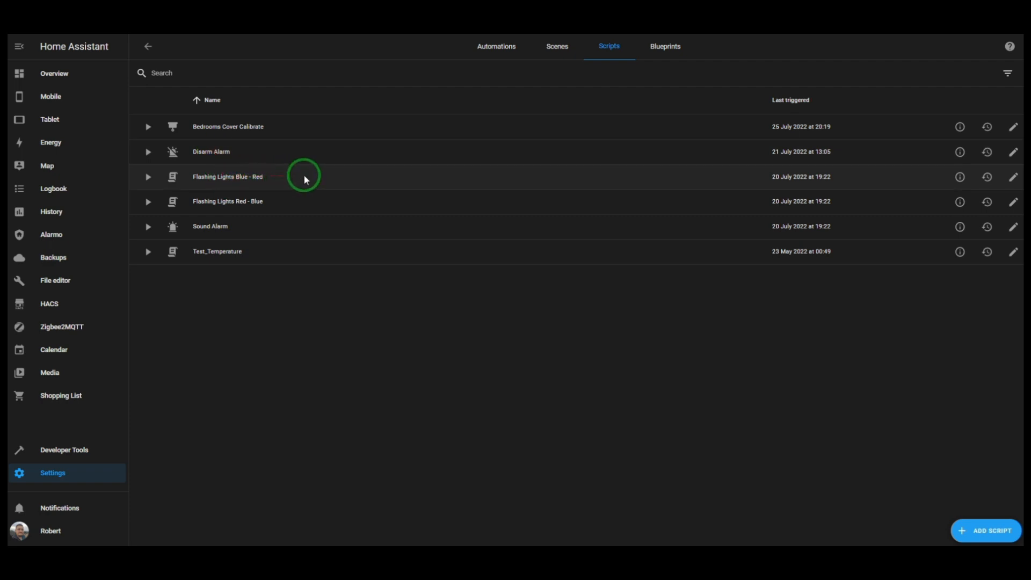
Step: Open the Flashing Lights Blue - Red script and examine its mode and the first Light: Turn on action's target, color and brightness value
left_click(1018, 182)
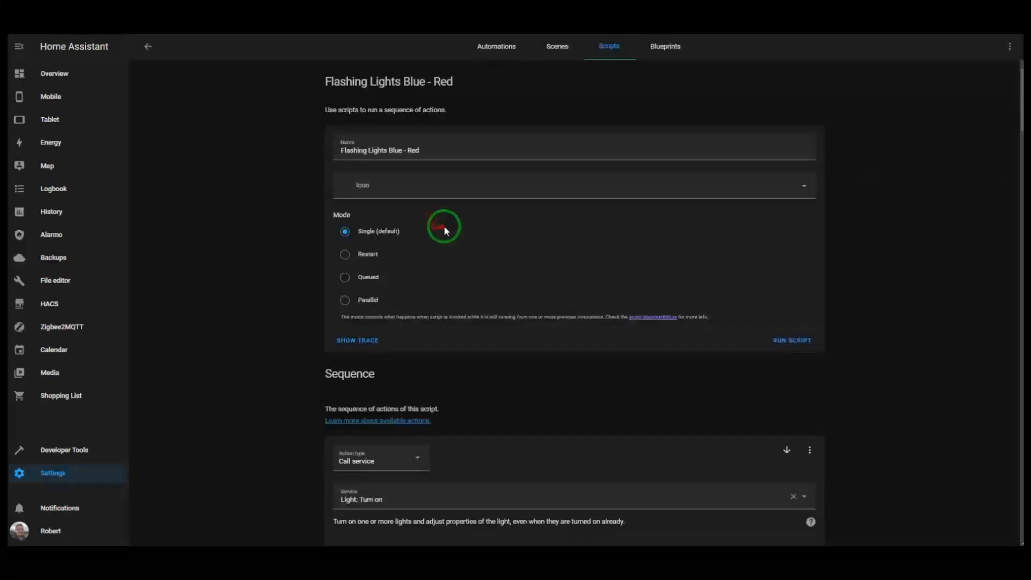
scroll(370, 177, "down", 1)
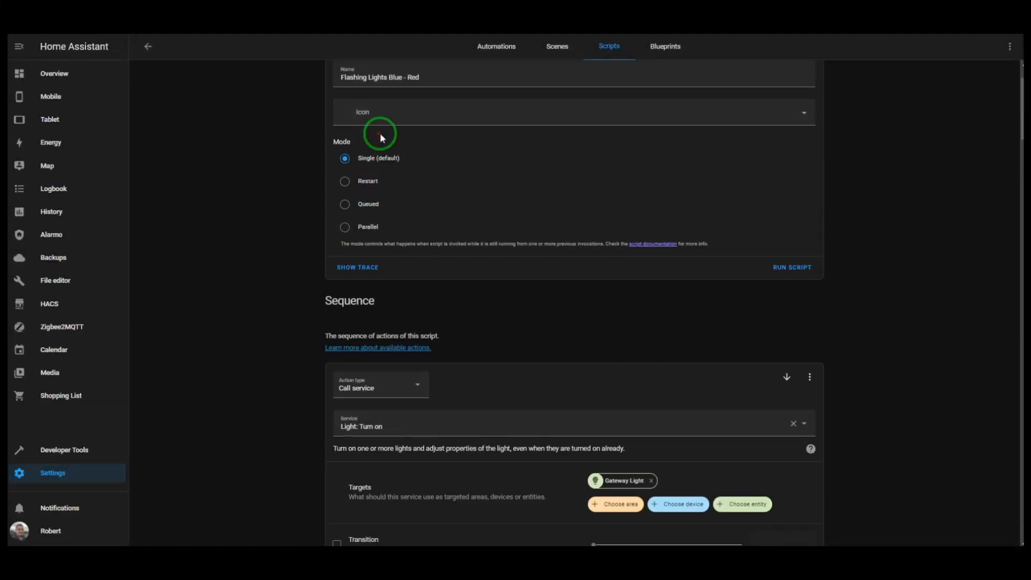
scroll(389, 172, "up", 1)
scroll(395, 199, "down", 3)
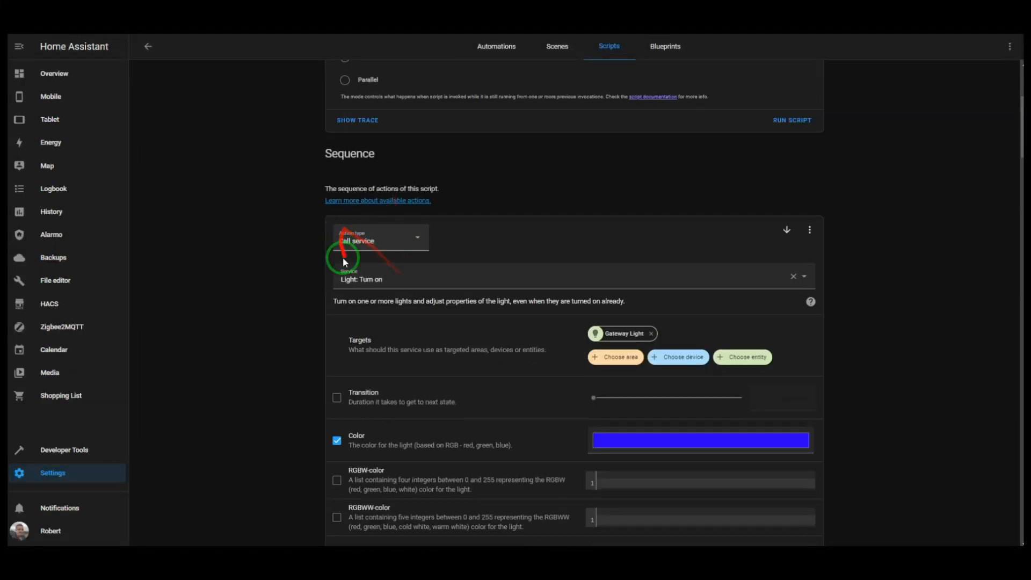
scroll(365, 215, "down", 1)
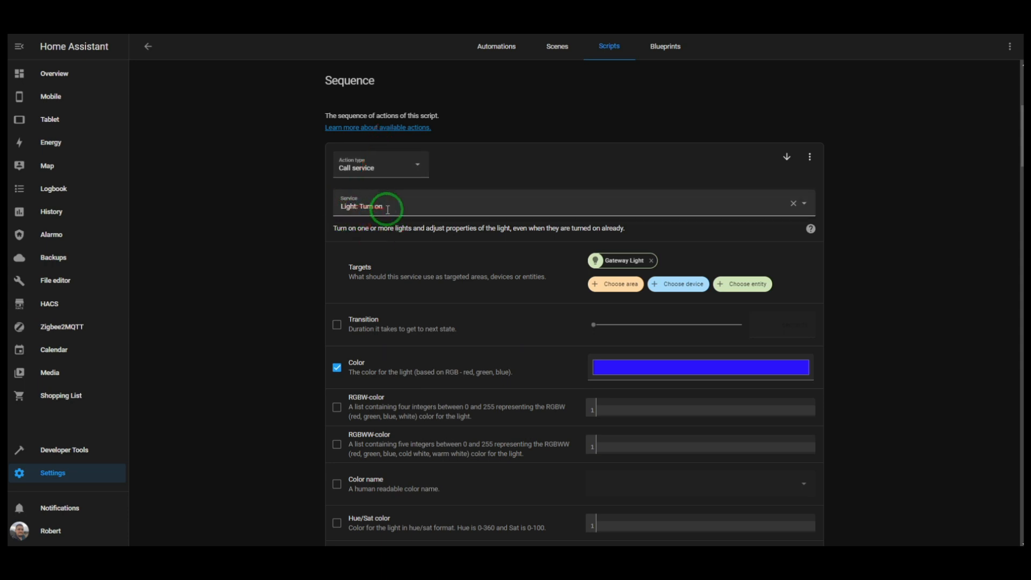
scroll(424, 264, "down", 2)
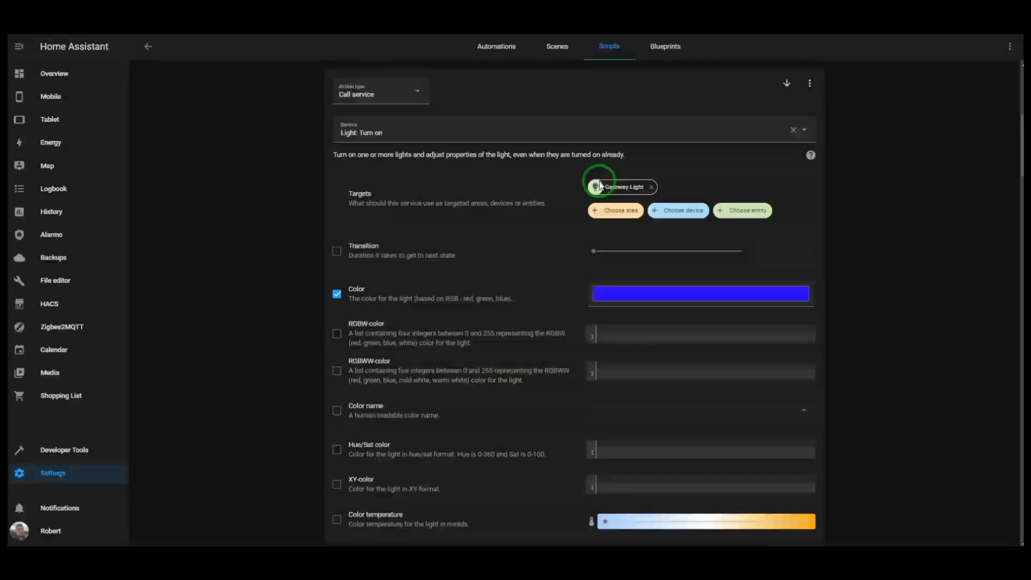
scroll(542, 256, "down", 1)
scroll(543, 255, "down", 1)
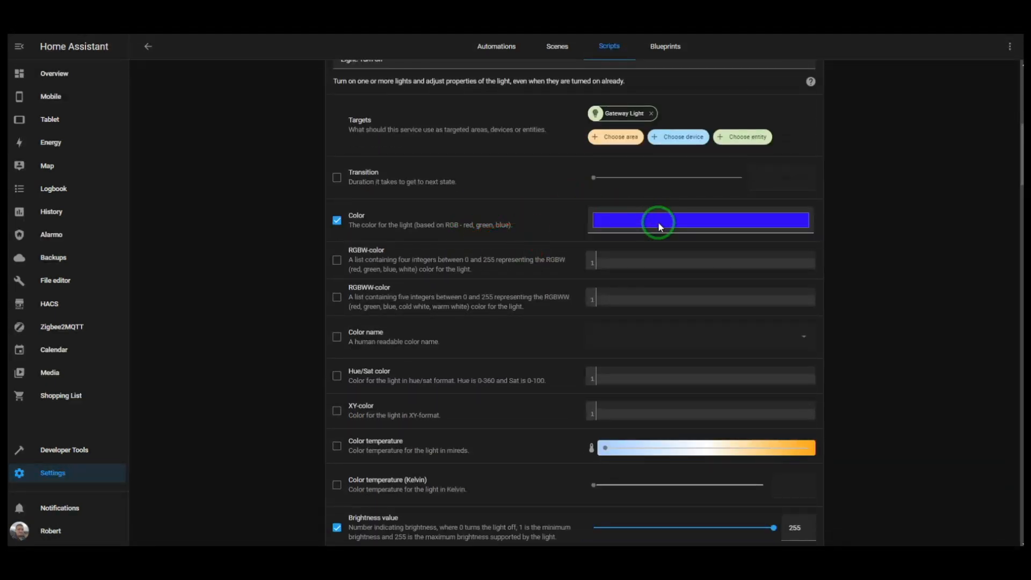
scroll(652, 226, "down", 2)
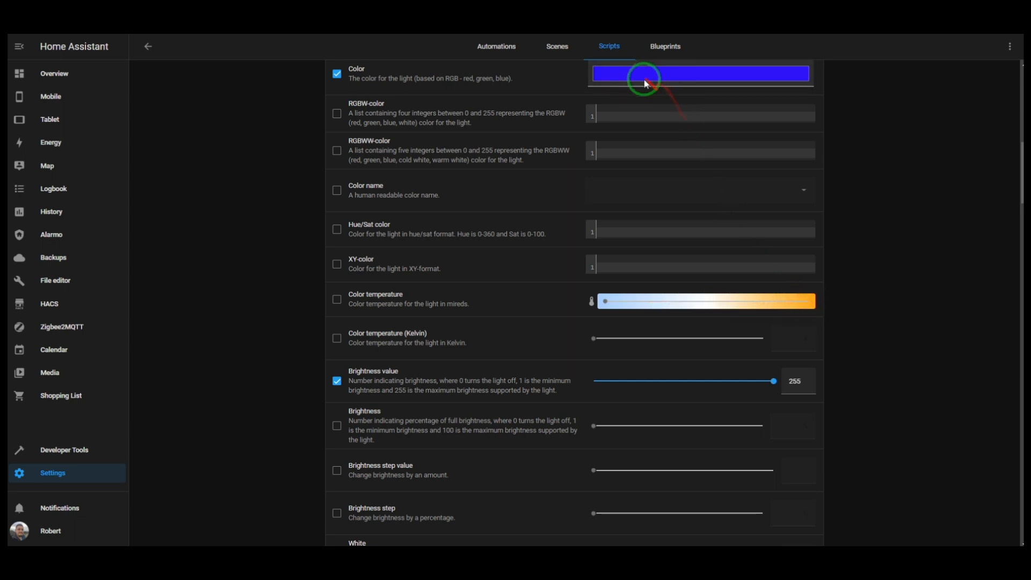
scroll(560, 373, "down", 3)
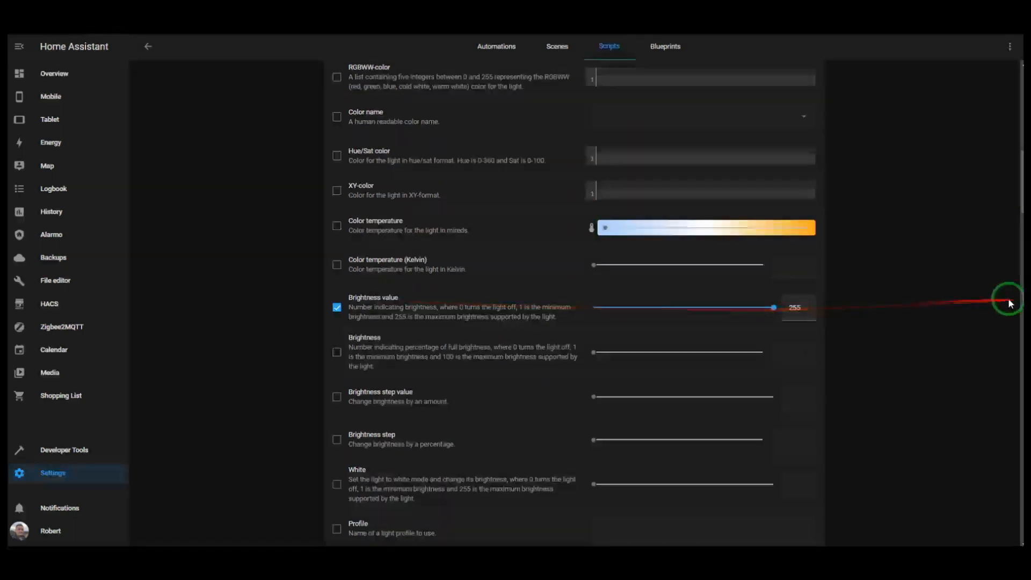
Step: Examine the duration of the first wait action and the target and color of the second Light: Turn on action
scroll(633, 383, "down", 2)
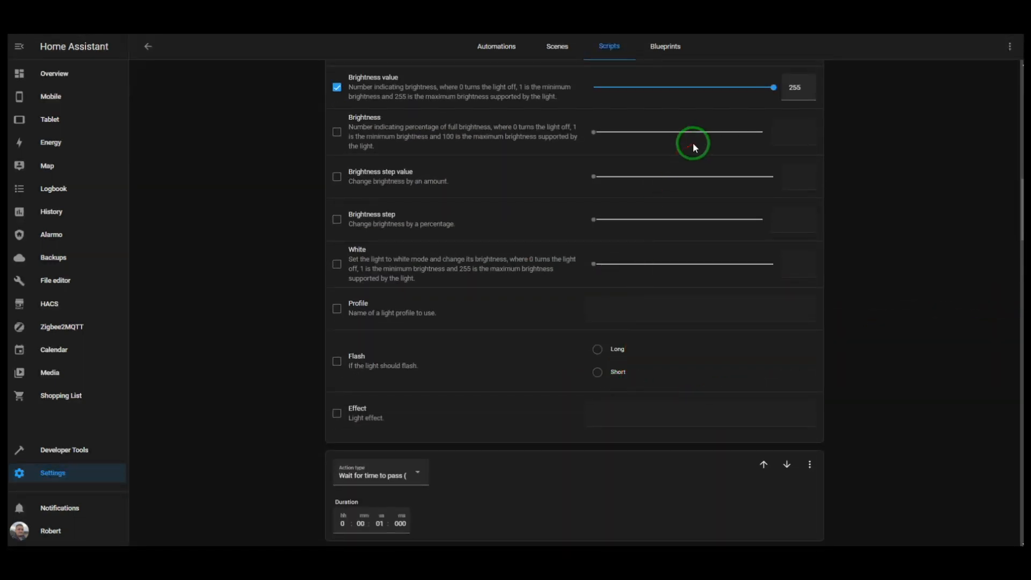
scroll(677, 172, "down", 1)
scroll(639, 218, "down", 5)
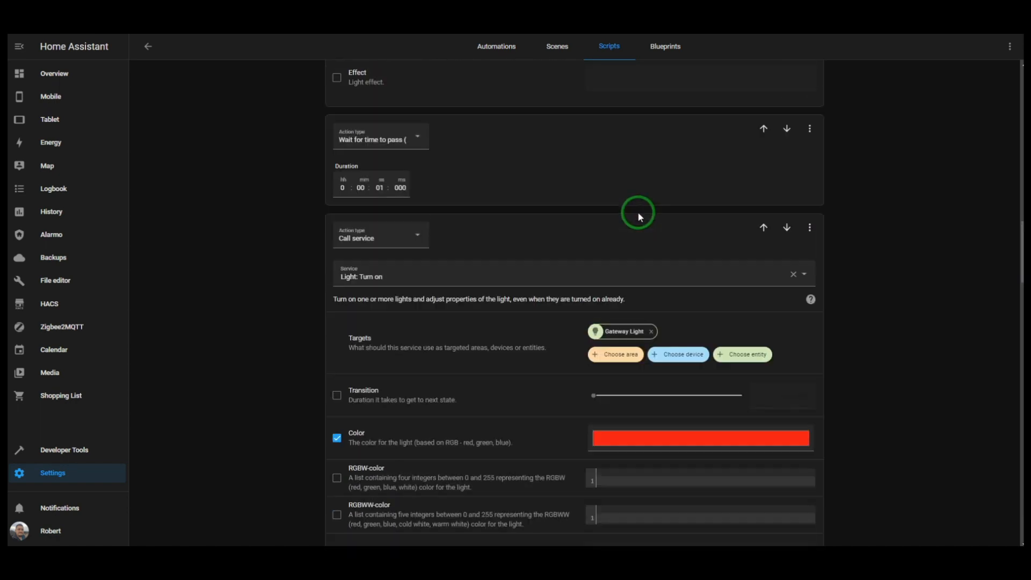
scroll(636, 211, "up", 2)
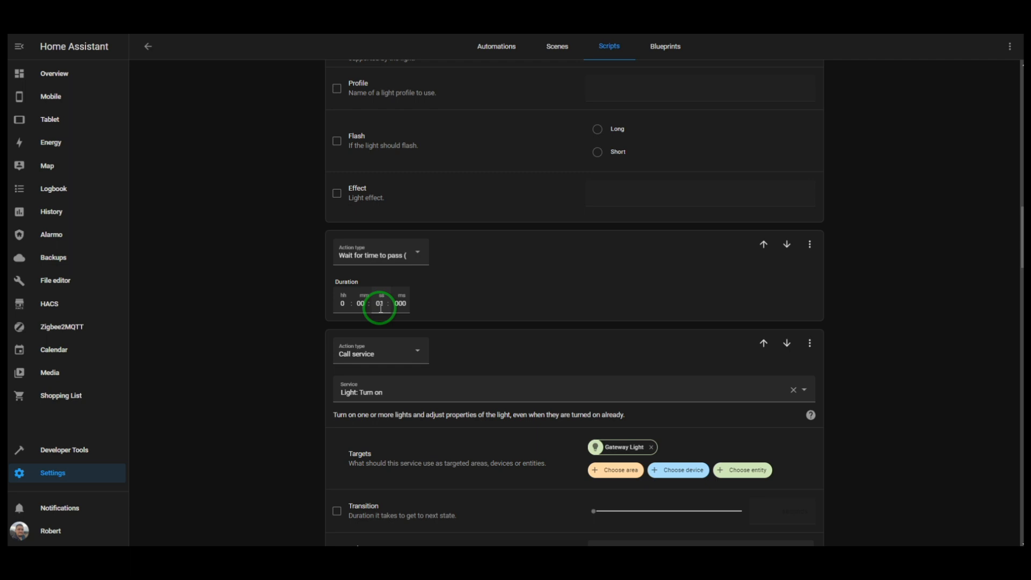
scroll(381, 332, "down", 3)
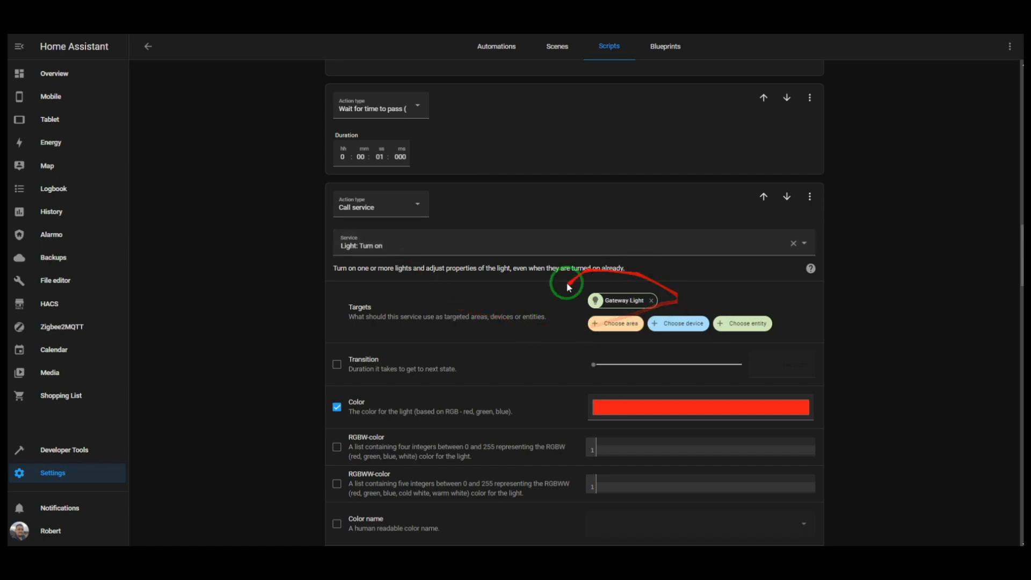
scroll(543, 275, "down", 2)
scroll(544, 277, "down", 1)
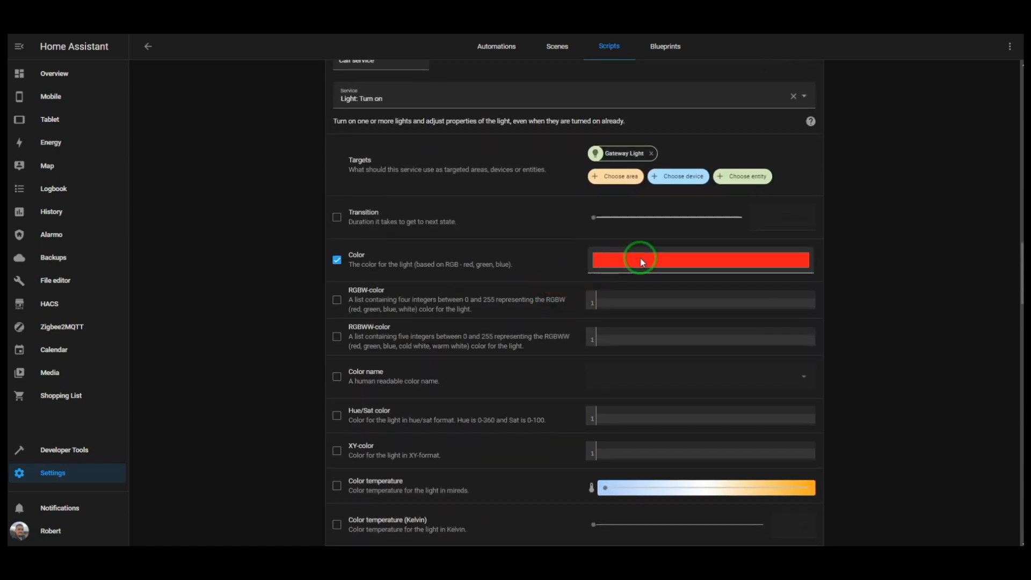
Step: Examine the second light action's brightness, the wait after it and the third Light: Turn on action's settings
scroll(640, 262, "down", 7)
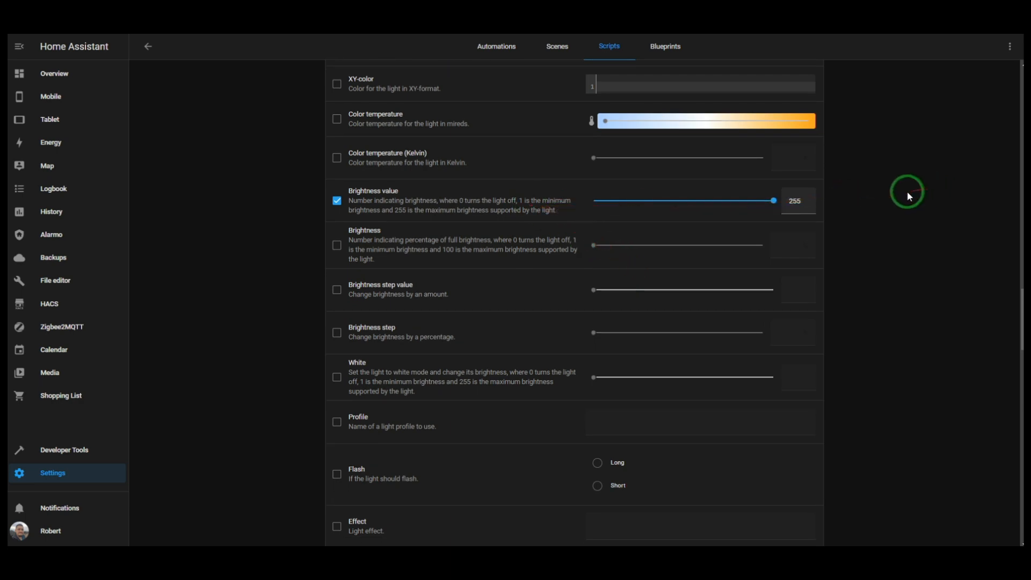
scroll(725, 228, "down", 3)
scroll(697, 239, "down", 1)
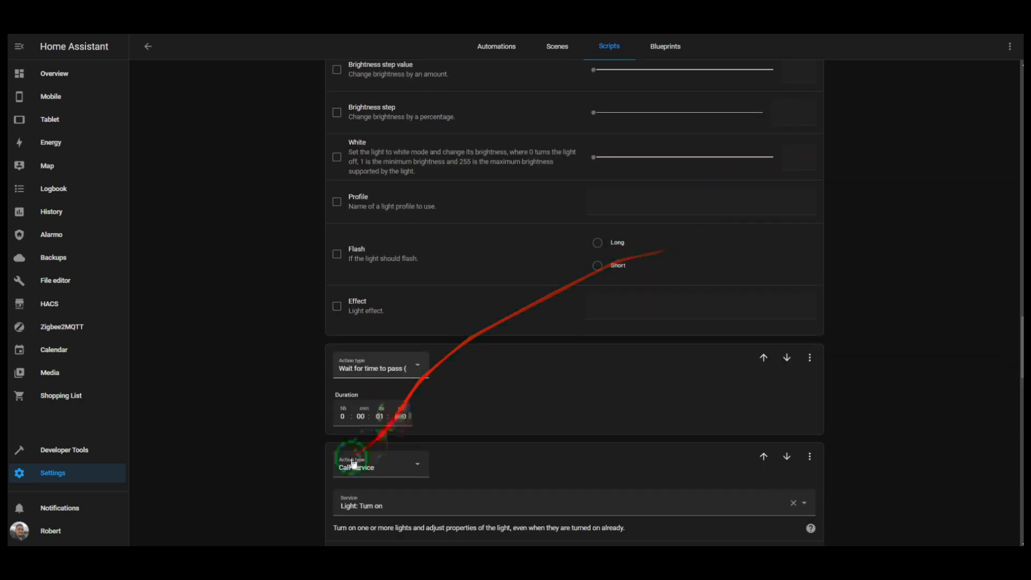
scroll(361, 421, "down", 4)
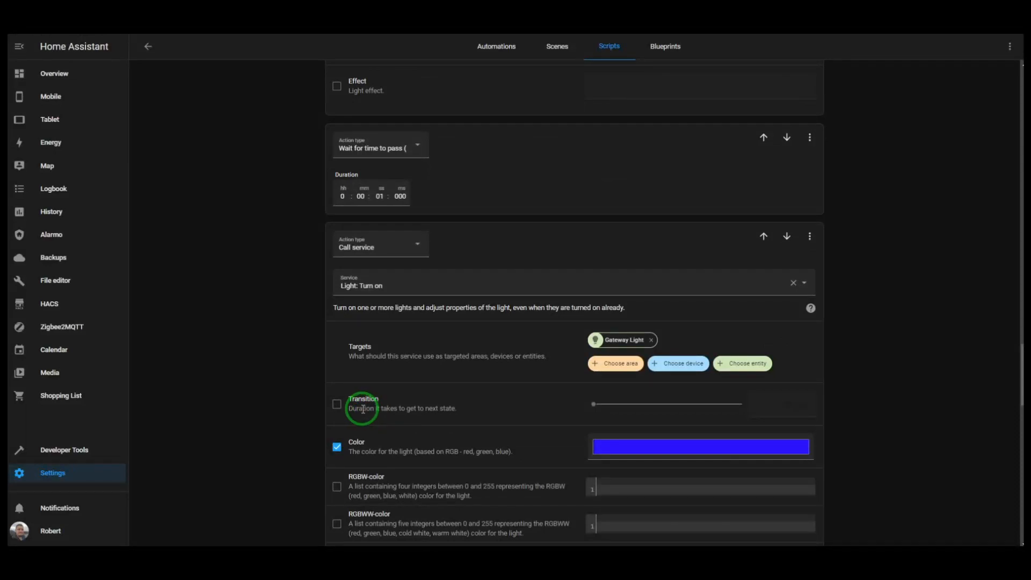
scroll(681, 330, "down", 14)
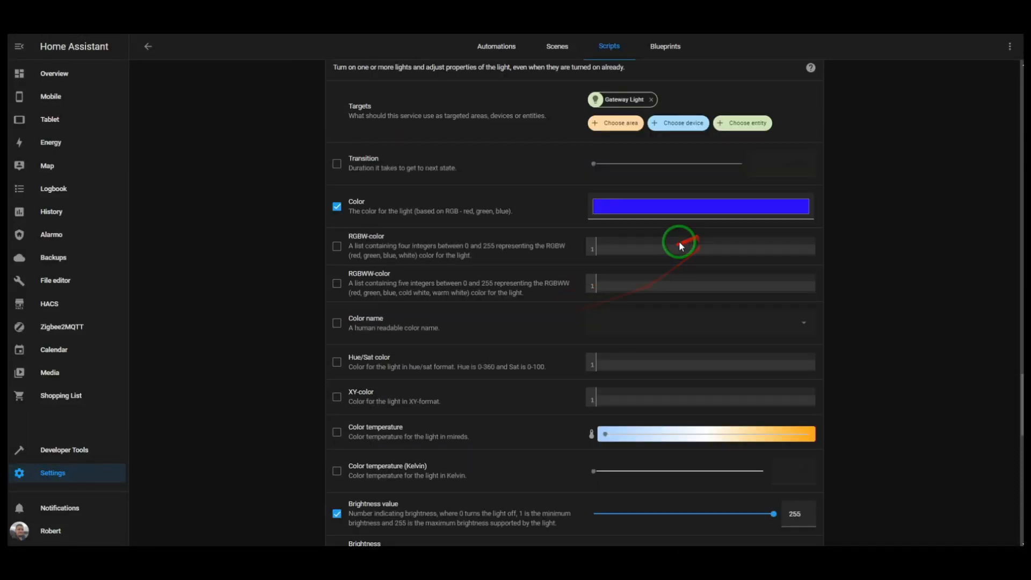
scroll(640, 267, "down", 5)
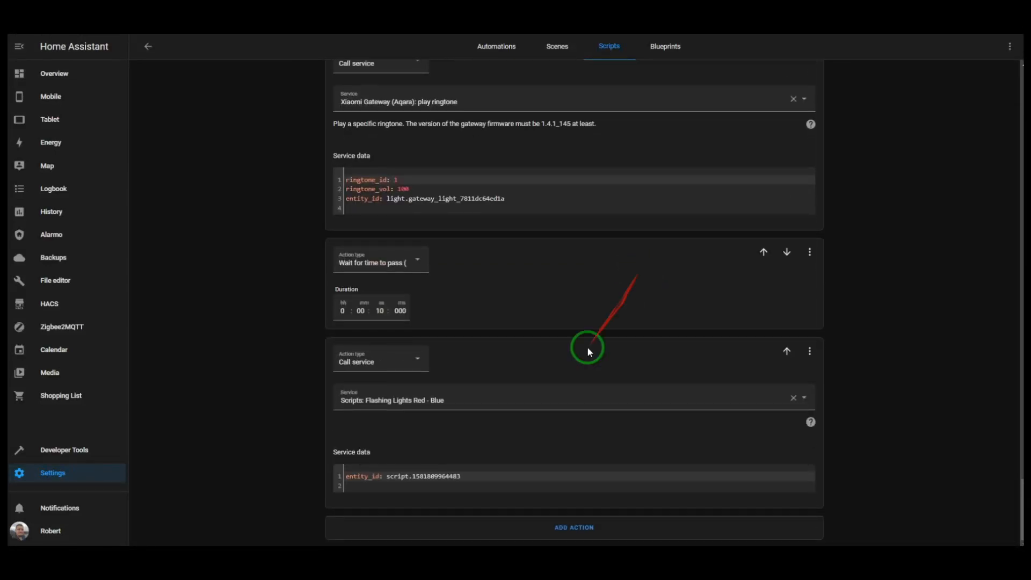
Step: Examine the Xiaomi Gateway play ringtone action, including the ringtone ID, volume and entity ID in its service data
scroll(387, 204, "up", 3)
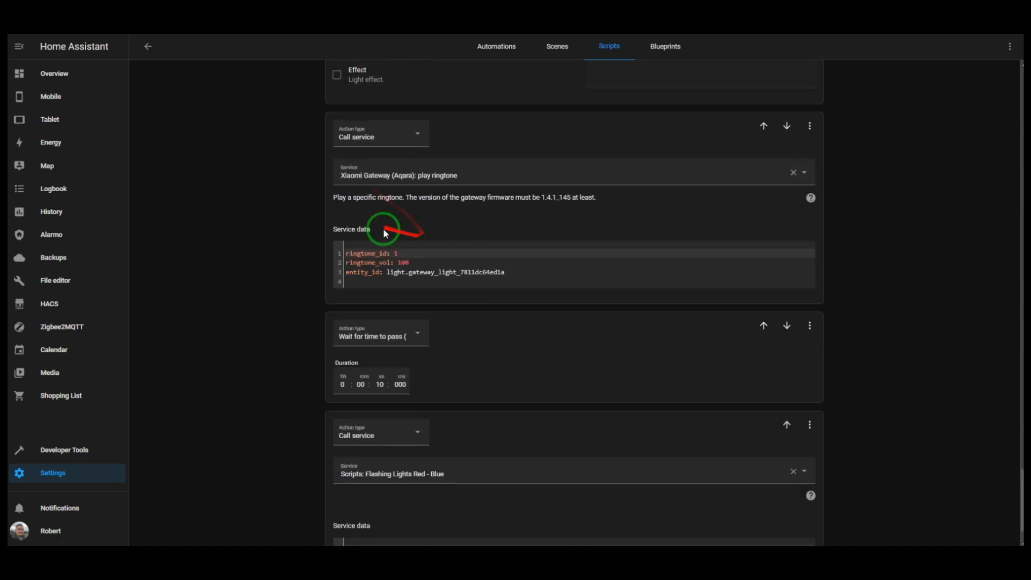
left_click_drag(347, 196, 414, 193)
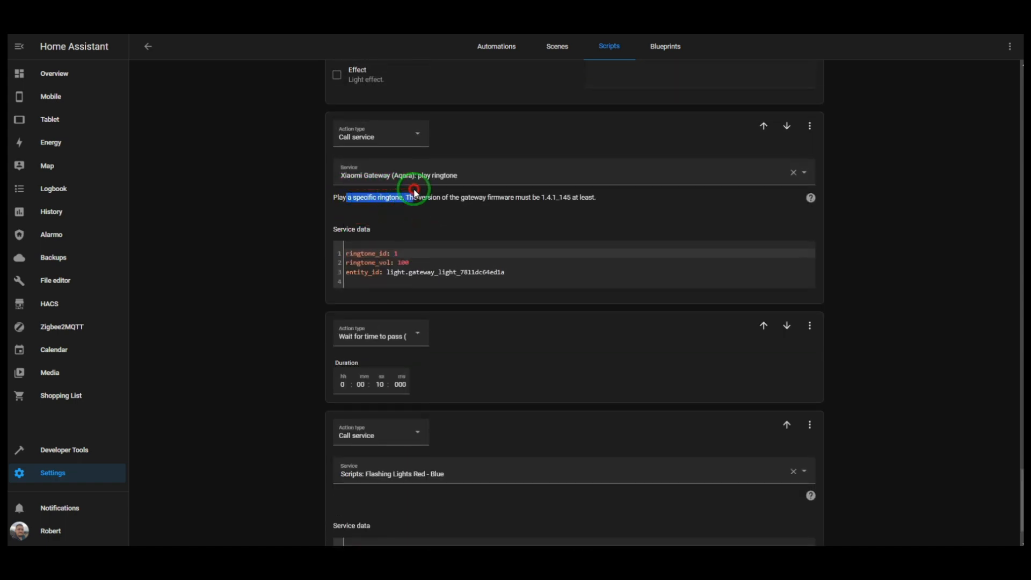
left_click(566, 200)
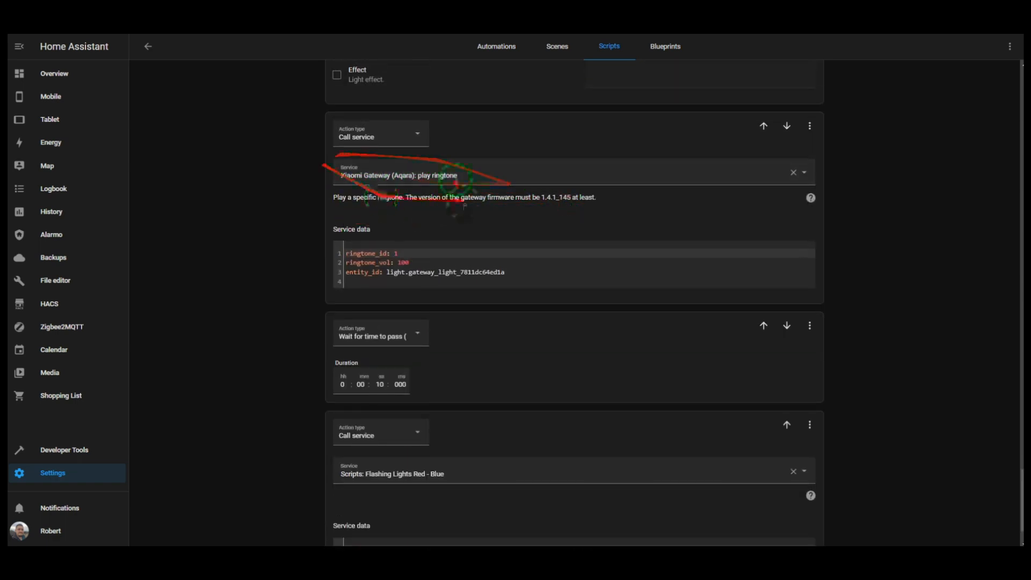
left_click_drag(401, 253, 392, 253)
left_click(401, 253)
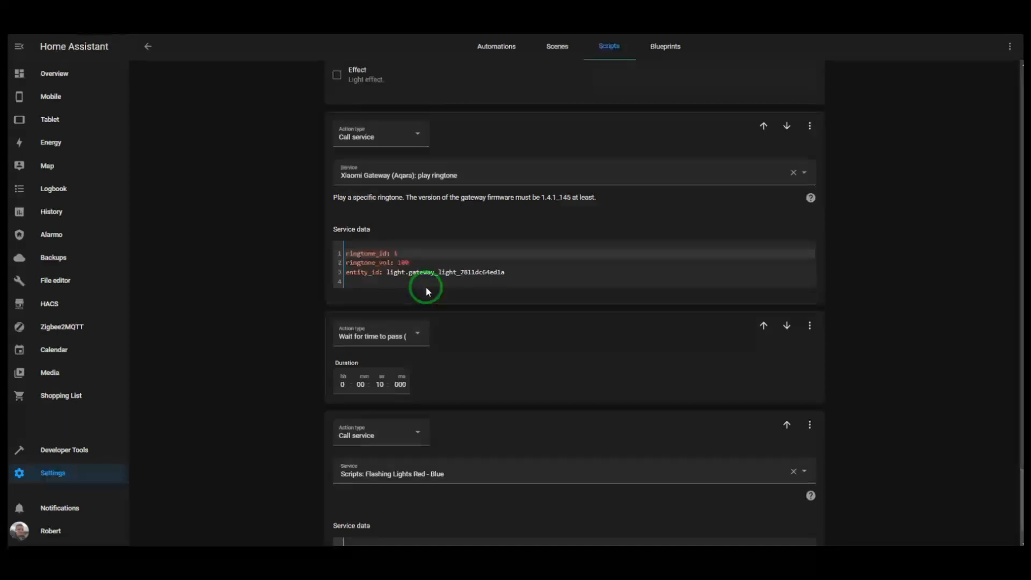
double_click(404, 262)
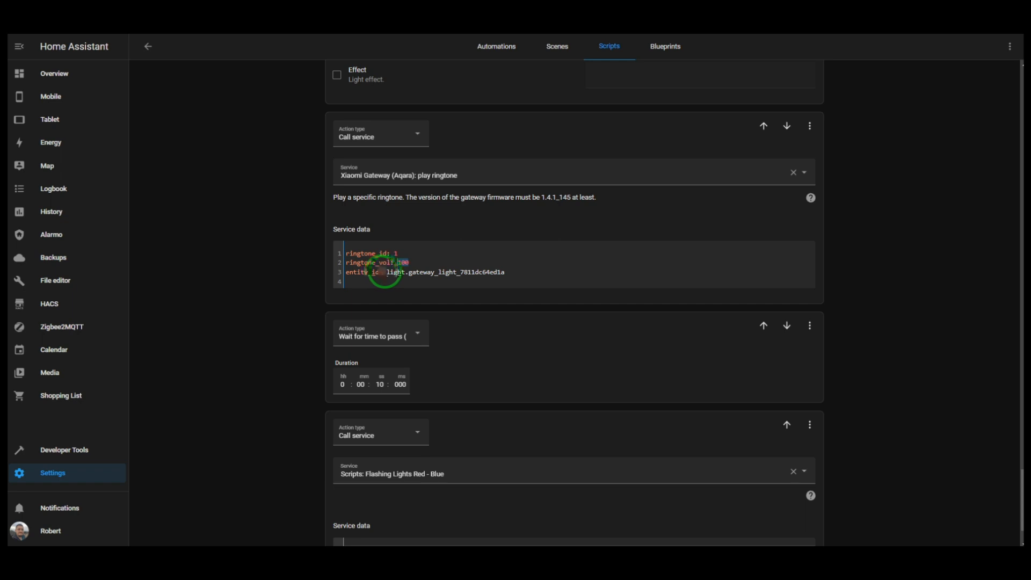
left_click_drag(385, 272, 544, 276)
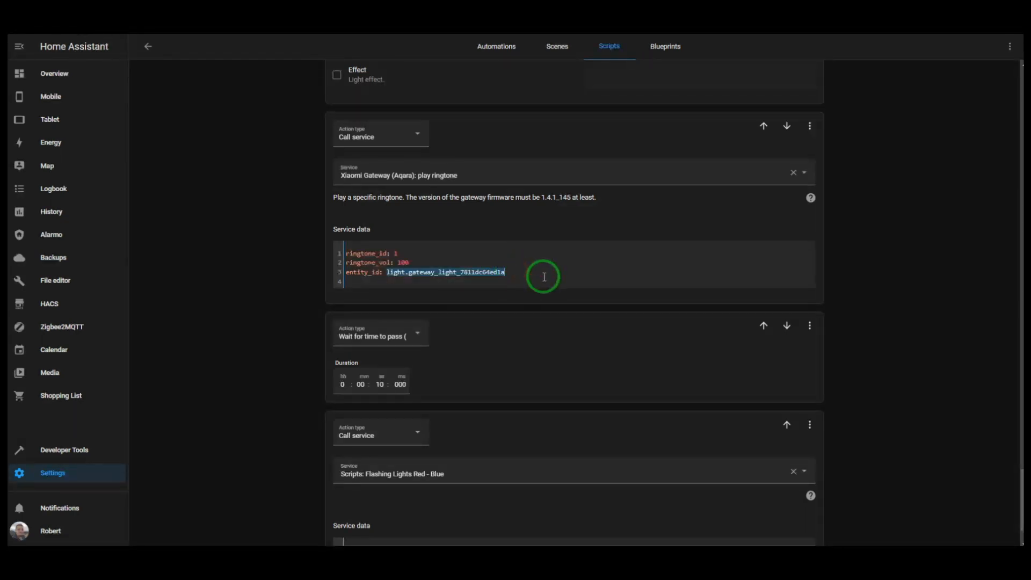
Step: Check the entity ID of the final action calling Flashing Lights Red - Blue and return to the scripts list
scroll(514, 371, "down", 2)
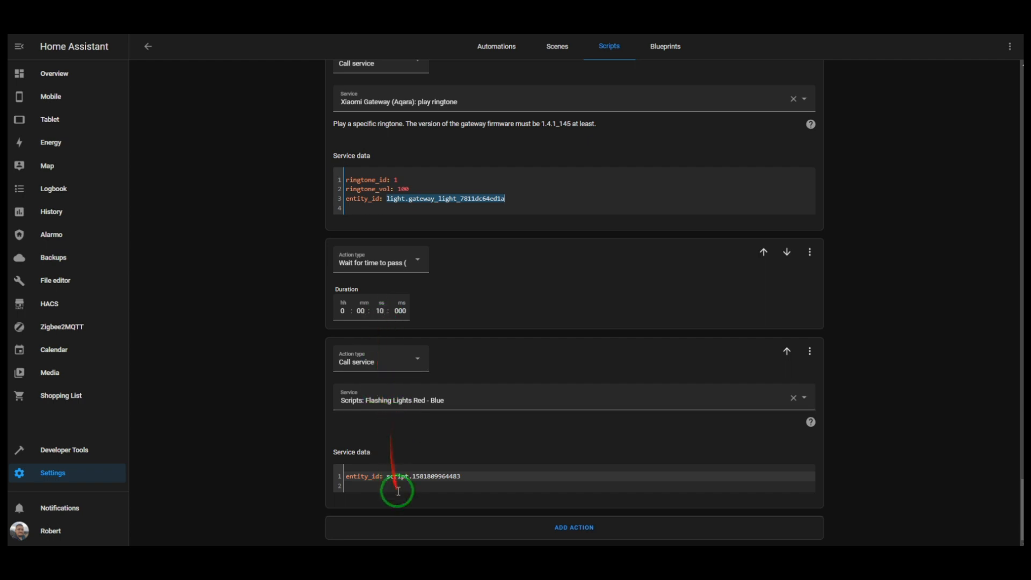
left_click_drag(472, 476, 389, 477)
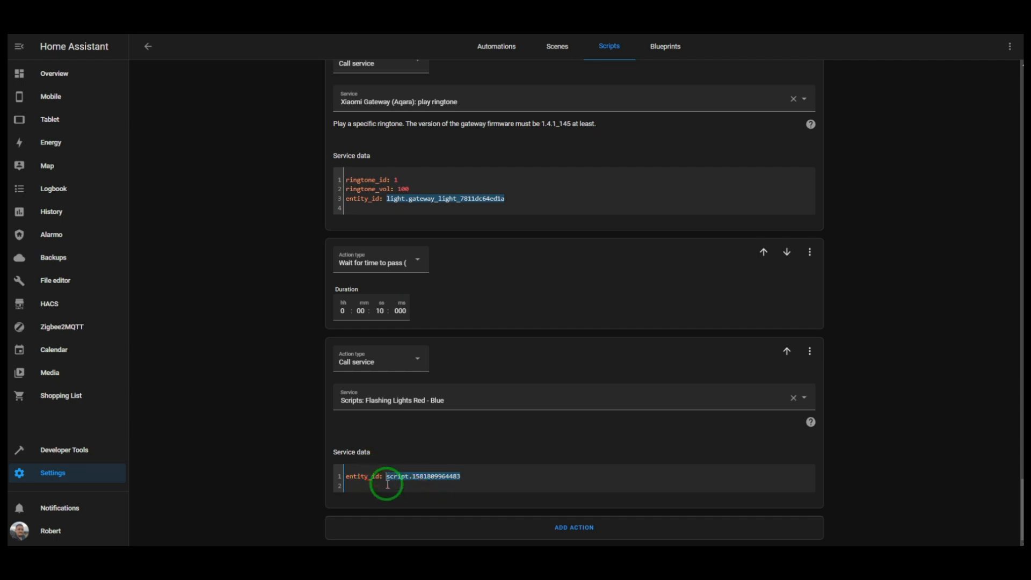
scroll(472, 481, "up", 20)
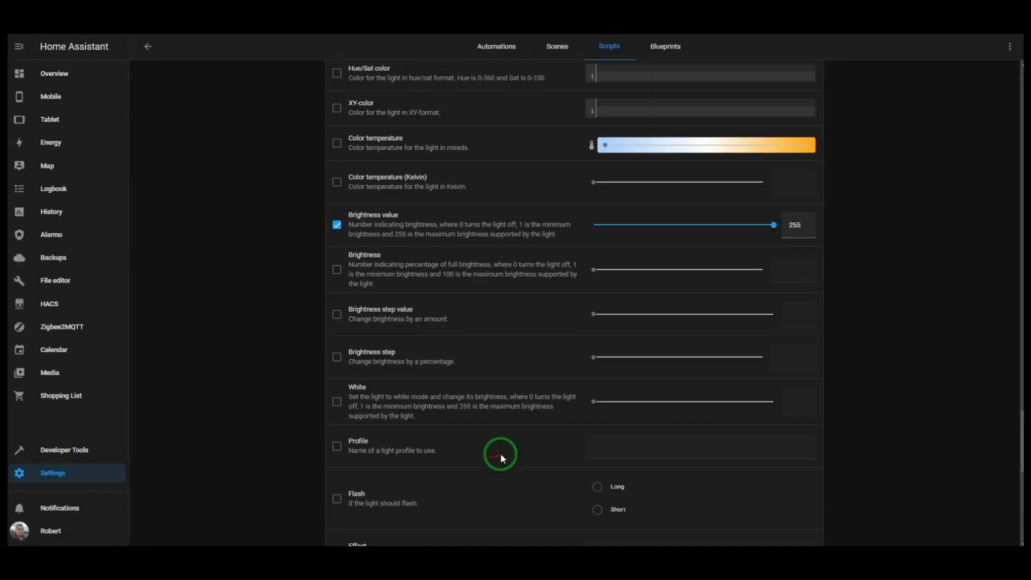
left_click(147, 47)
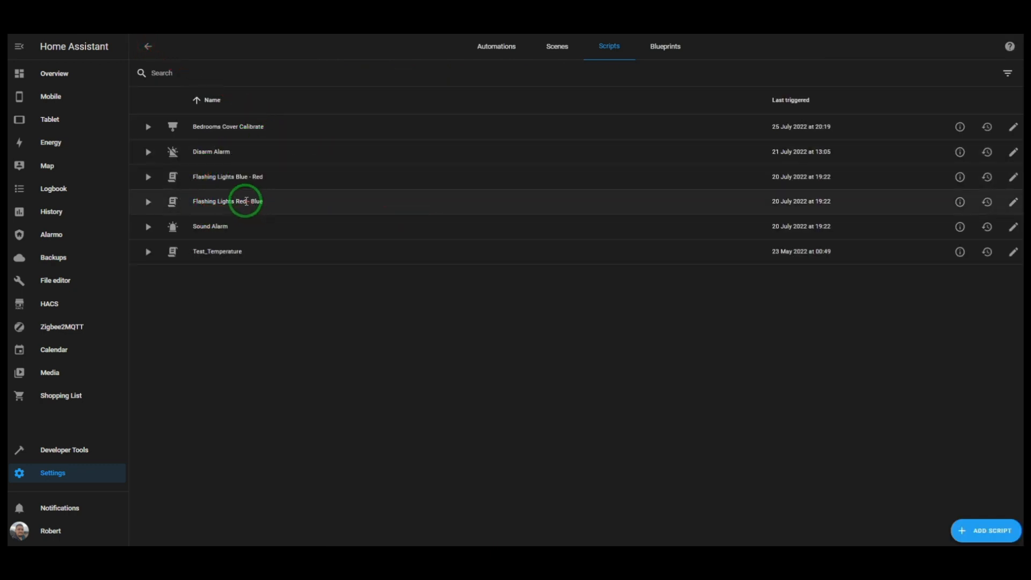
Step: Open the Flashing Lights Red - Blue script and review its actions down to the final call to Flashing Lights Blue - Red
left_click(1013, 202)
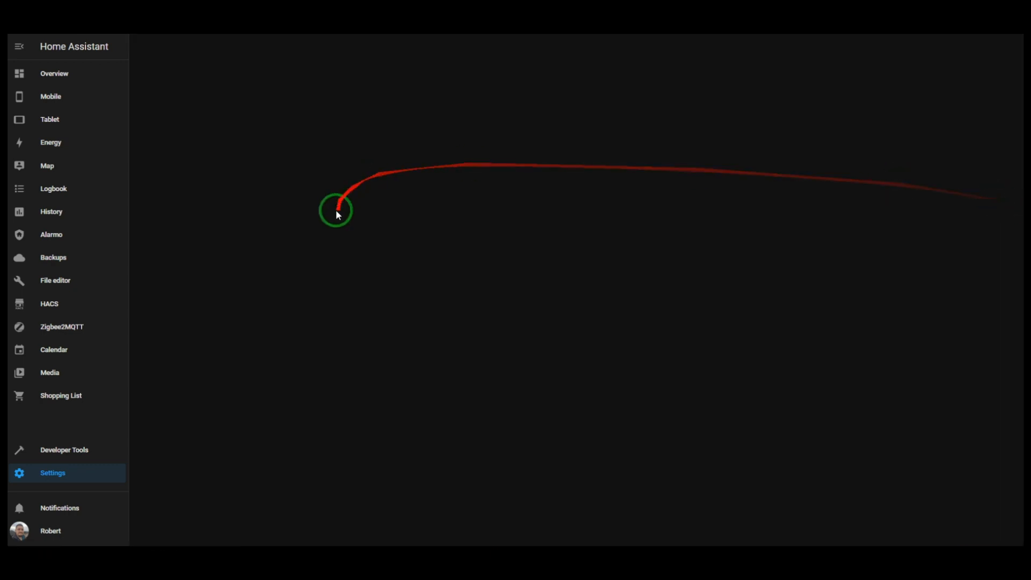
scroll(450, 241, "down", 3)
scroll(448, 246, "down", 4)
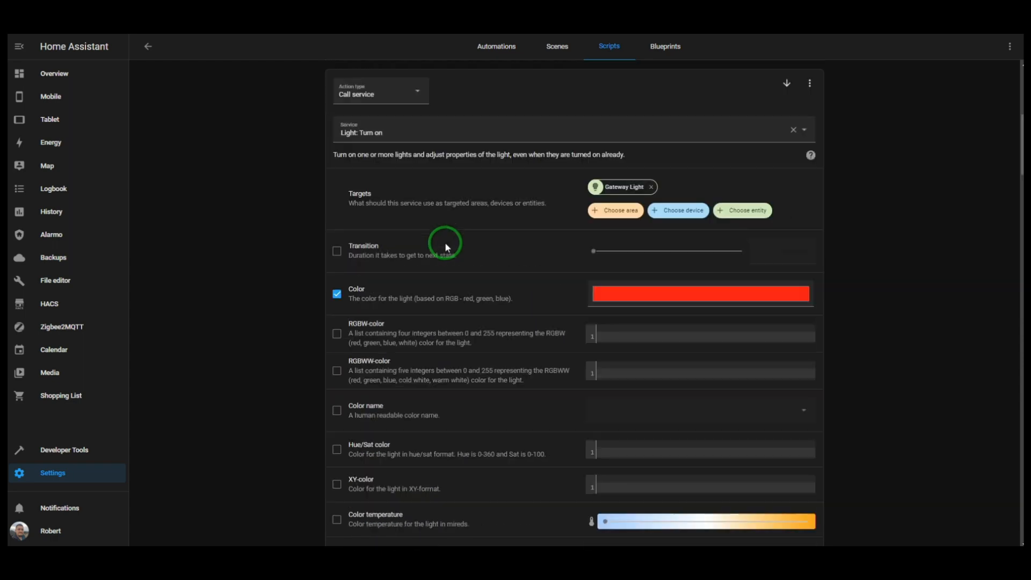
scroll(590, 290, "down", 1)
scroll(588, 291, "down", 20)
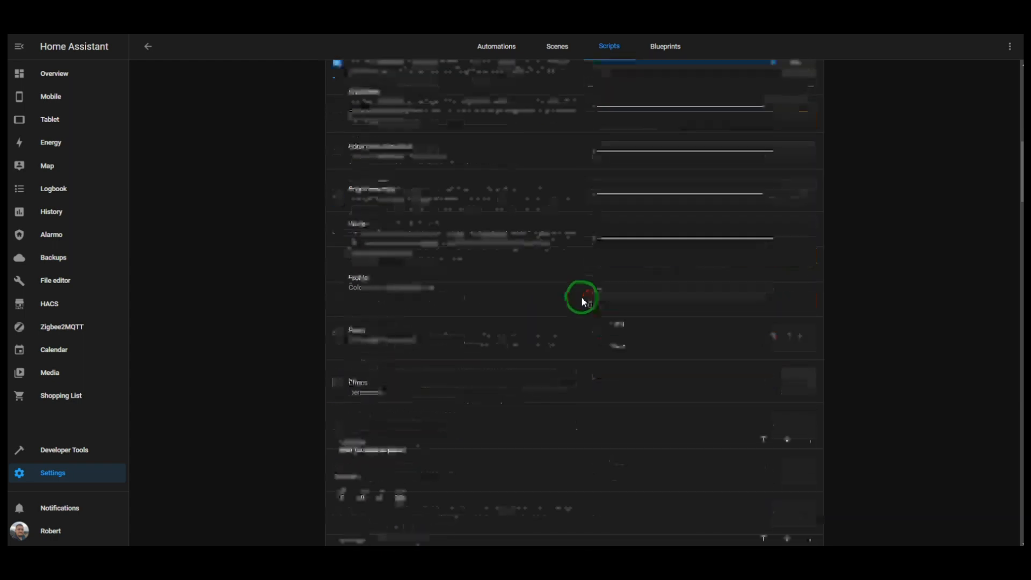
scroll(591, 281, "down", 20)
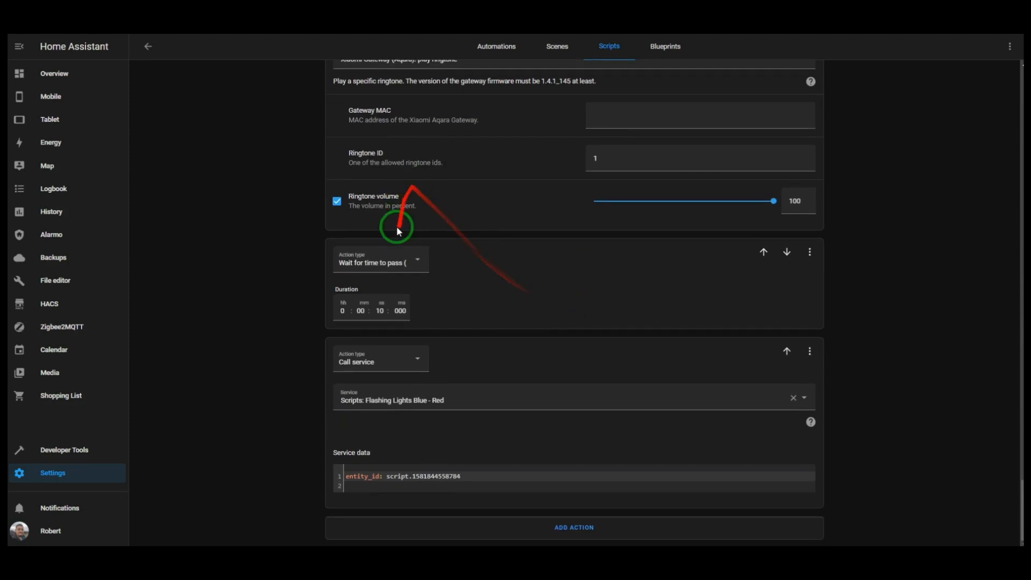
Step: Recheck the play ringtone settings, the wait and the final service call in this script and return to the scripts list
scroll(460, 268, "up", 5)
scroll(446, 322, "down", 2)
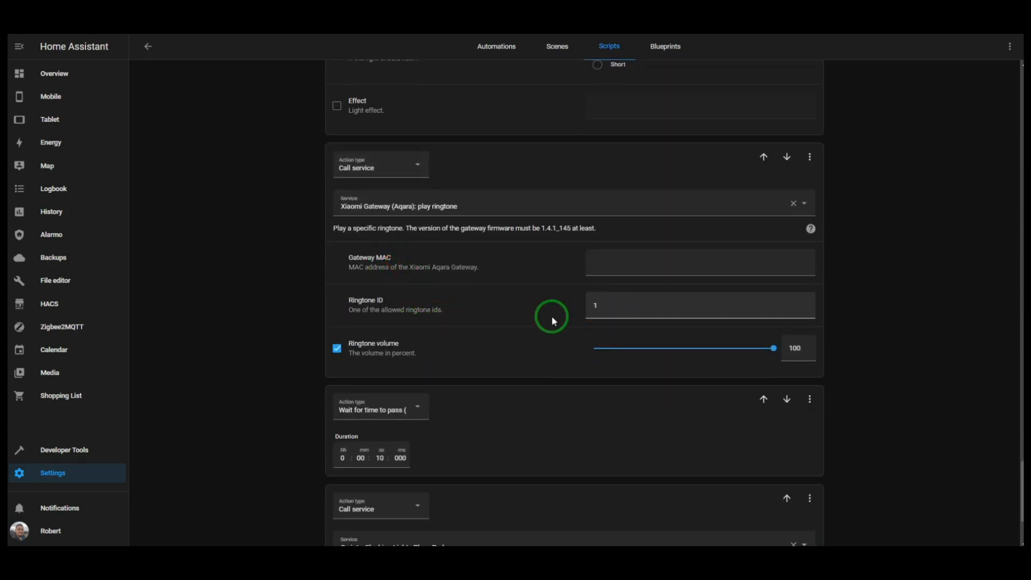
scroll(537, 322, "down", 3)
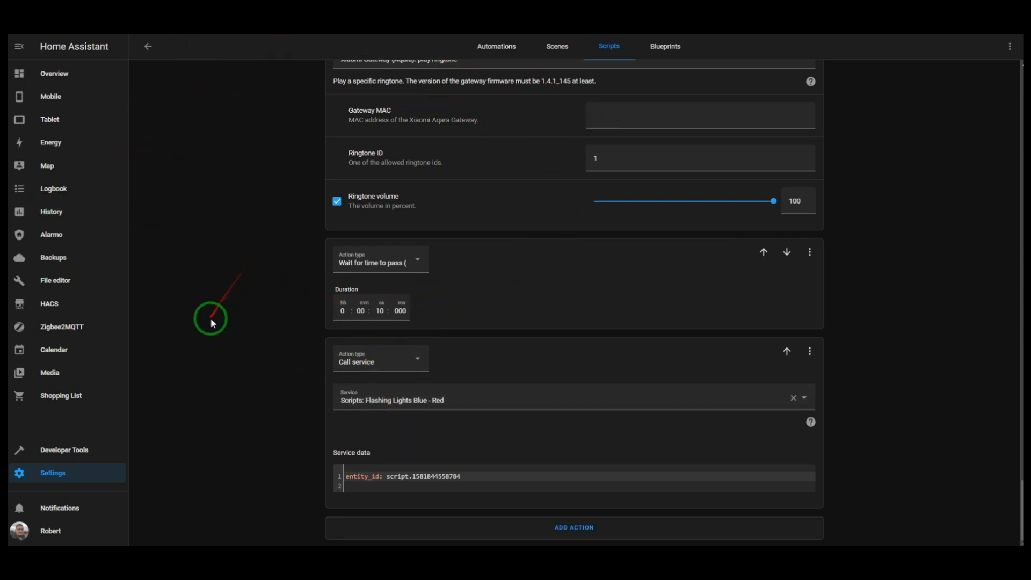
left_click(149, 47)
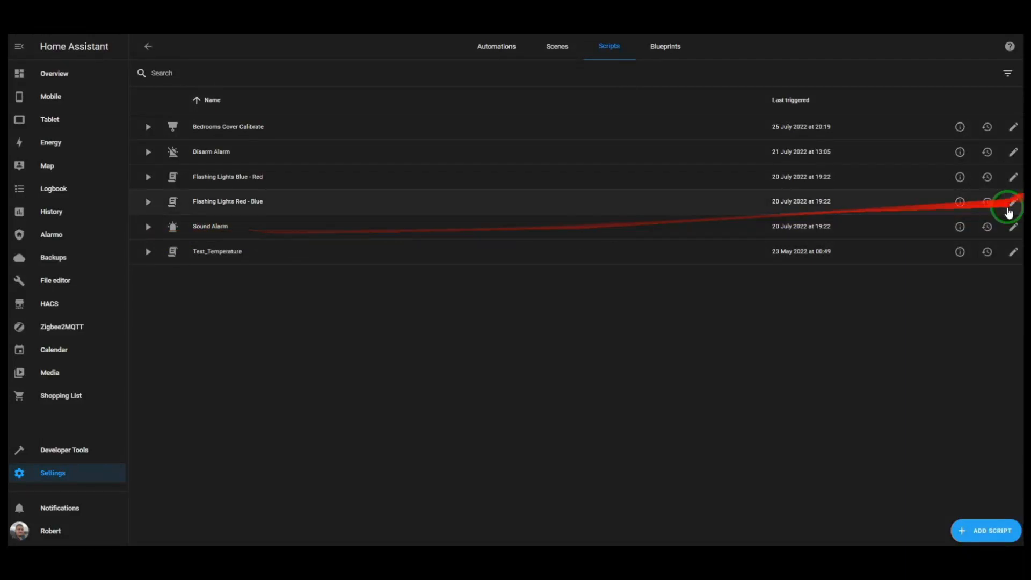
Step: Open the Sound Alarm script and review its ringtone action, wait duration and the targets of the Scripts: Turn on action
left_click(1012, 227)
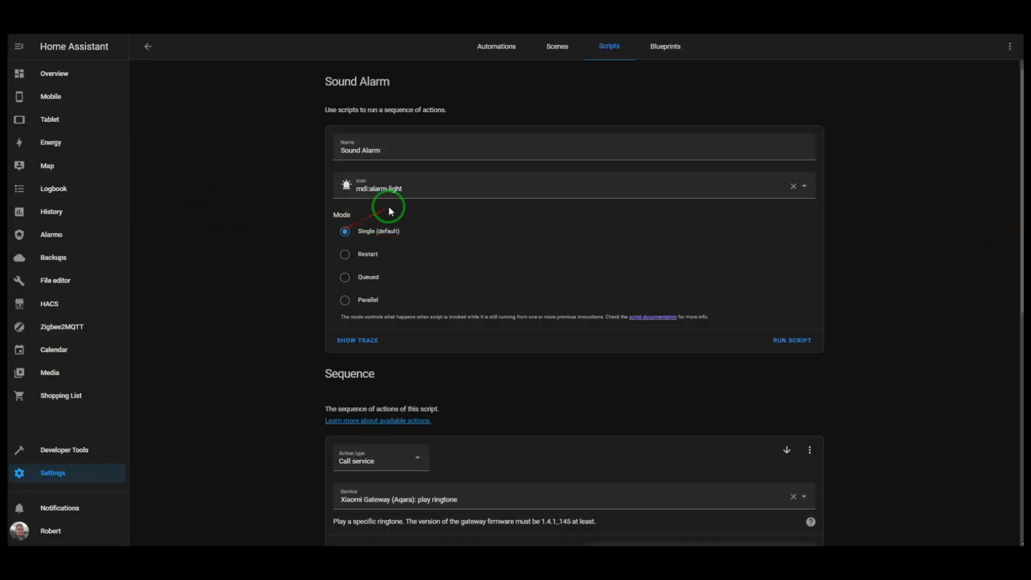
scroll(389, 160, "down", 5)
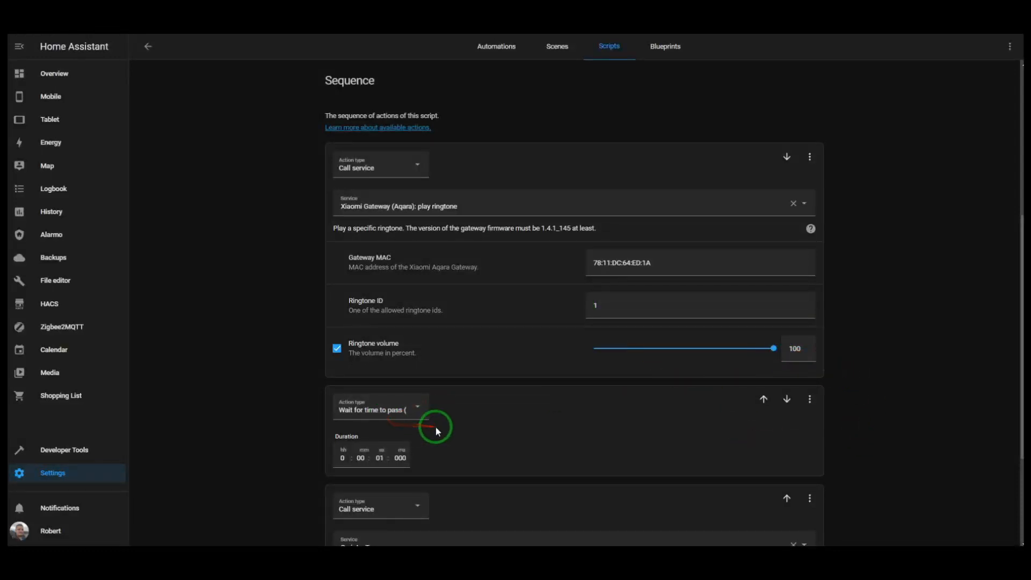
scroll(468, 466, "down", 3)
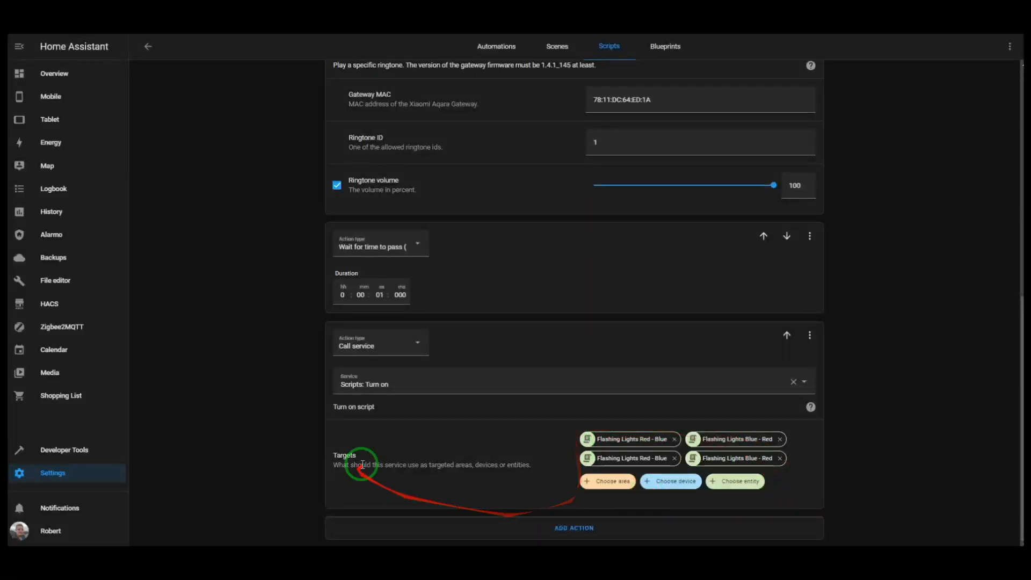
scroll(376, 446, "up", 8)
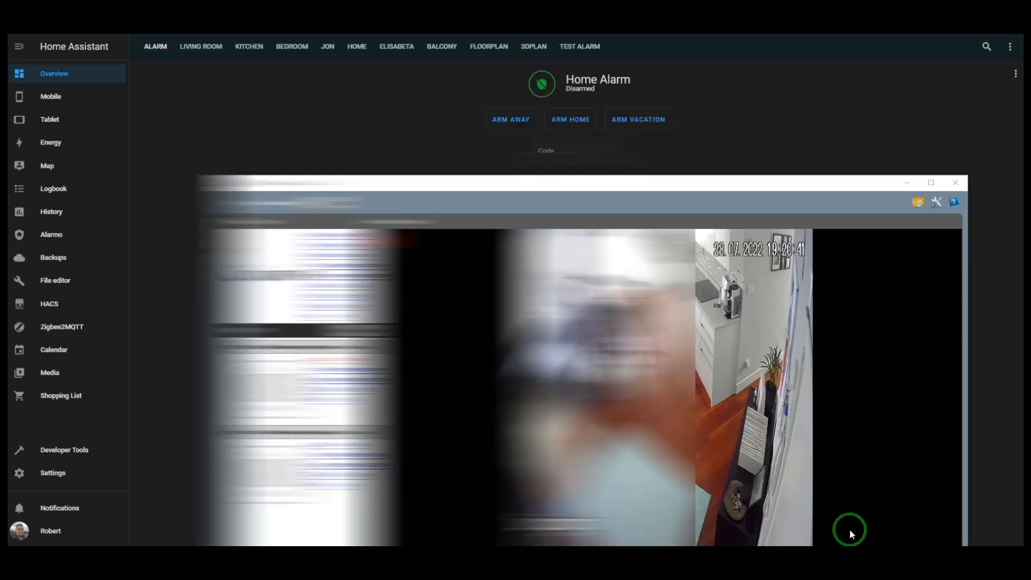
Step: Reposition the ONVIF Device Manager window over the alarm dashboard to watch the live camera video during the alarm test
left_click_drag(646, 182, 628, 123)
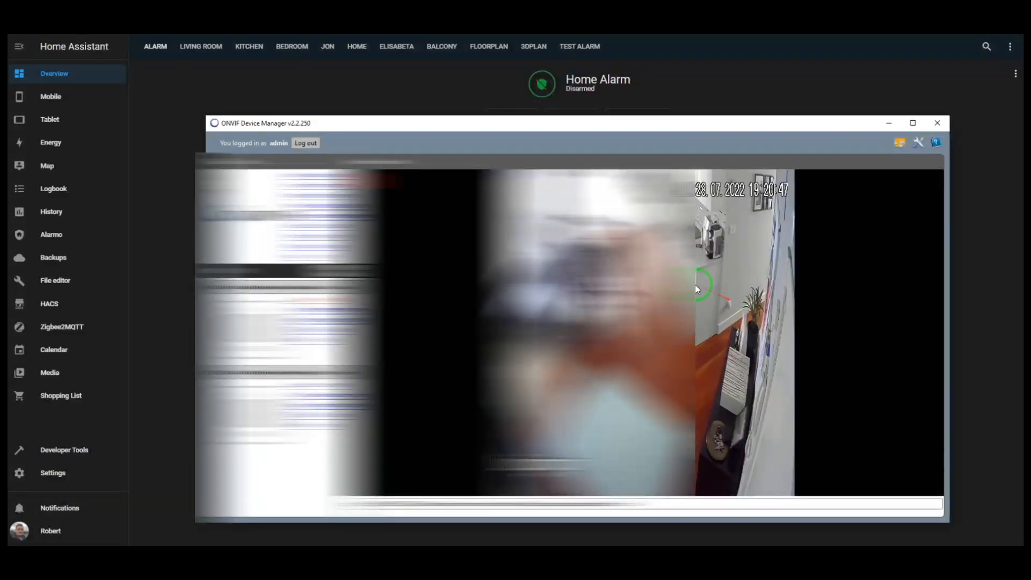
left_click(267, 100)
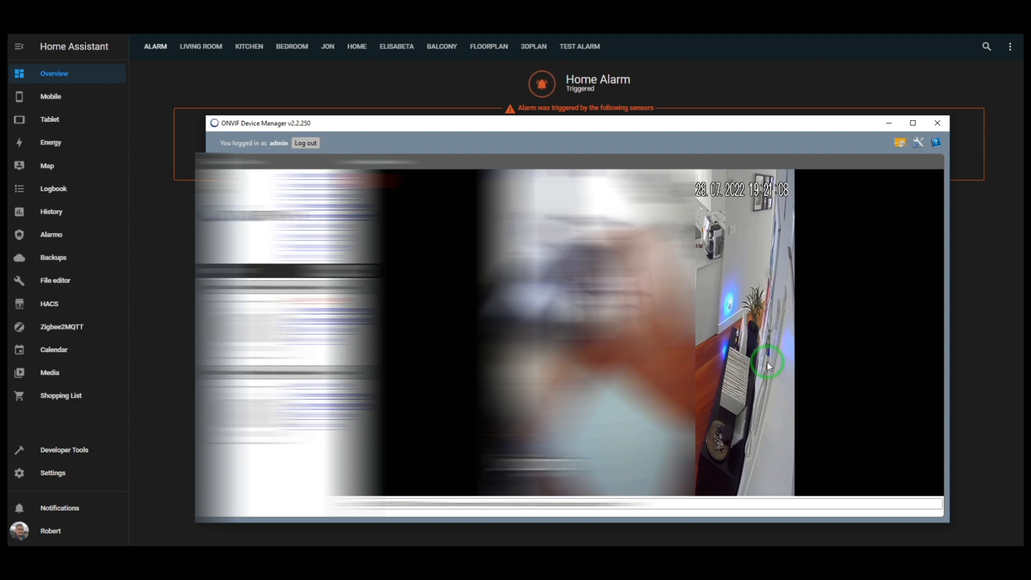
Step: Uncover the Home Alarm card on the dashboard, enter the alarm code and disarm the triggered alarm
left_click_drag(737, 125, 729, 250)
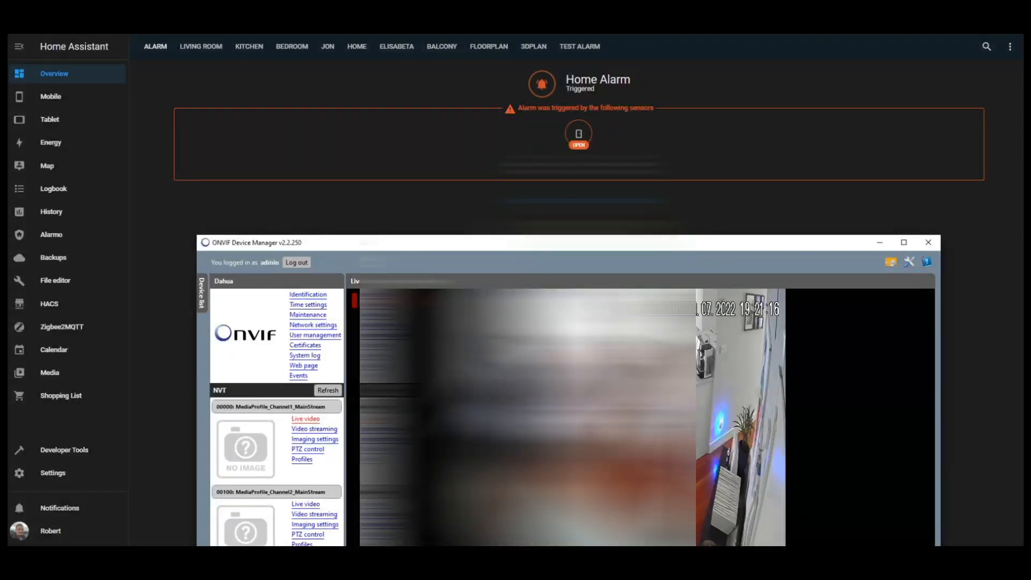
left_click(637, 213)
left_click(482, 272)
left_click(558, 271)
left_click(656, 271)
left_click(472, 306)
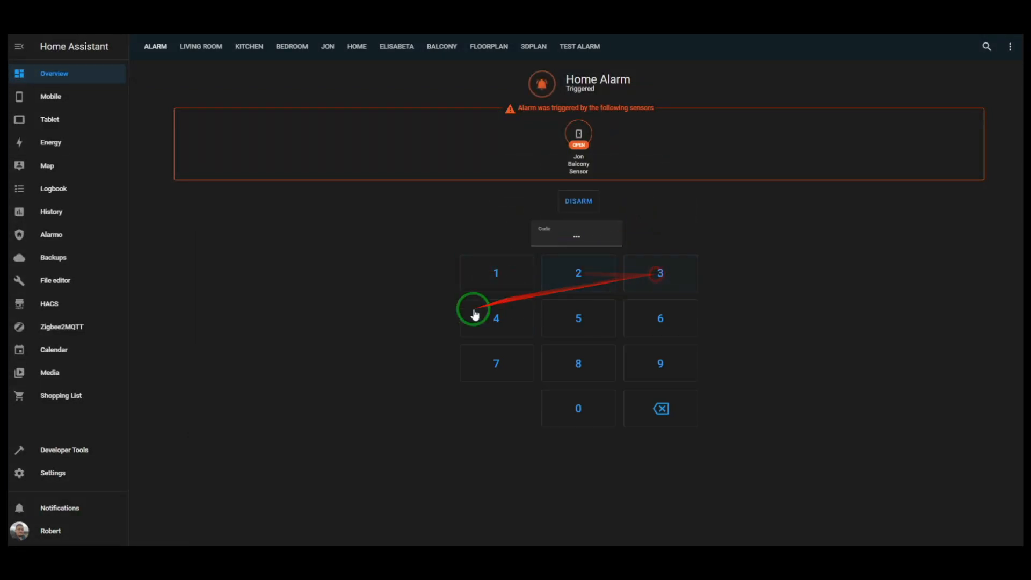
left_click(593, 202)
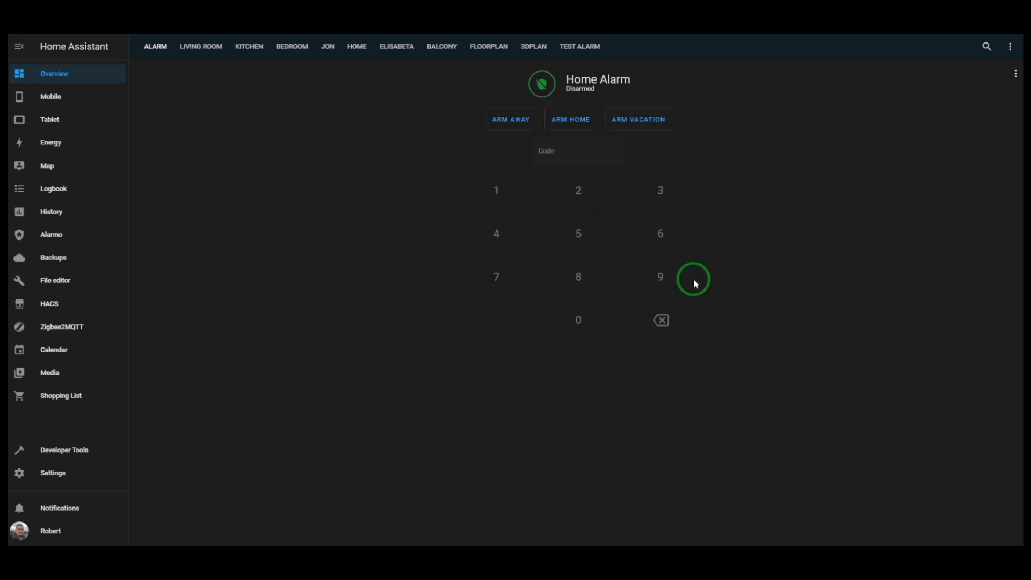